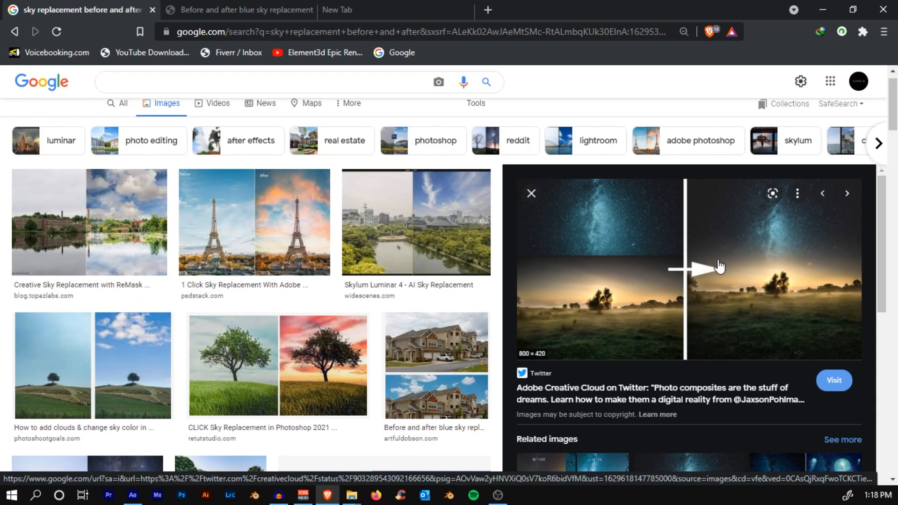
# Look through the related sky composite images and minimize the browser to show the footage files on the desktop.
pyautogui.scroll(-5, 701, 243)
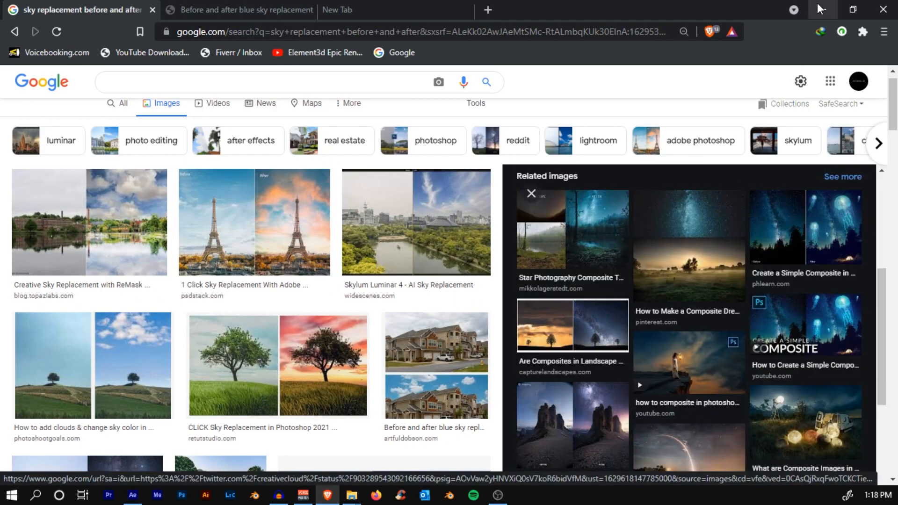
pyautogui.click(821, 9)
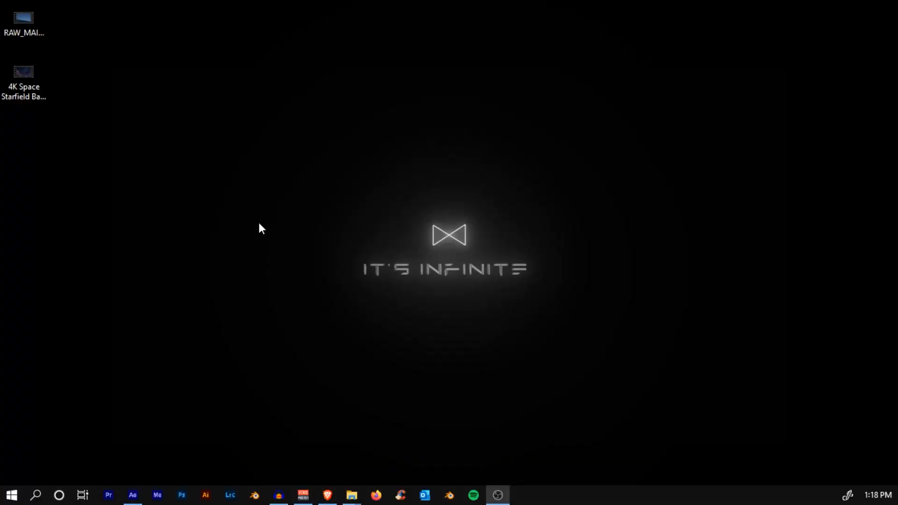
pyautogui.moveTo(98, 3); pyautogui.dragTo(2, 103)
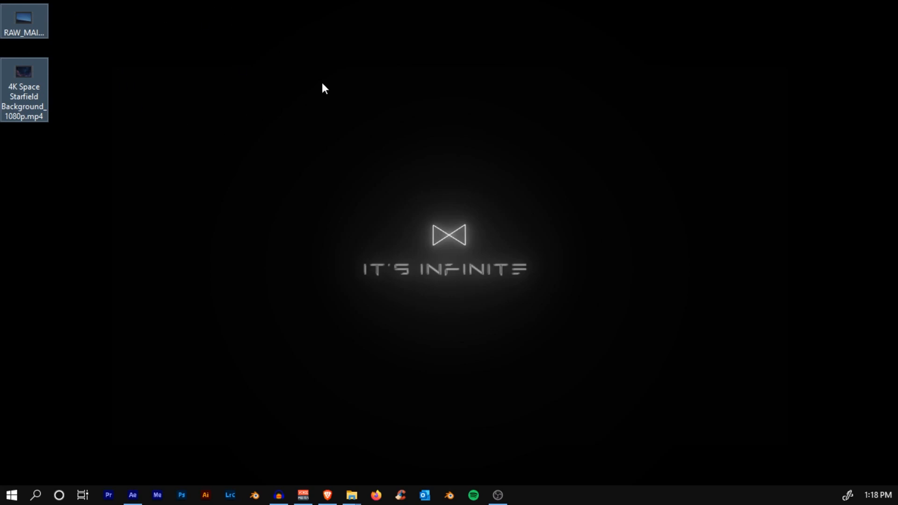
pyautogui.click(206, 24)
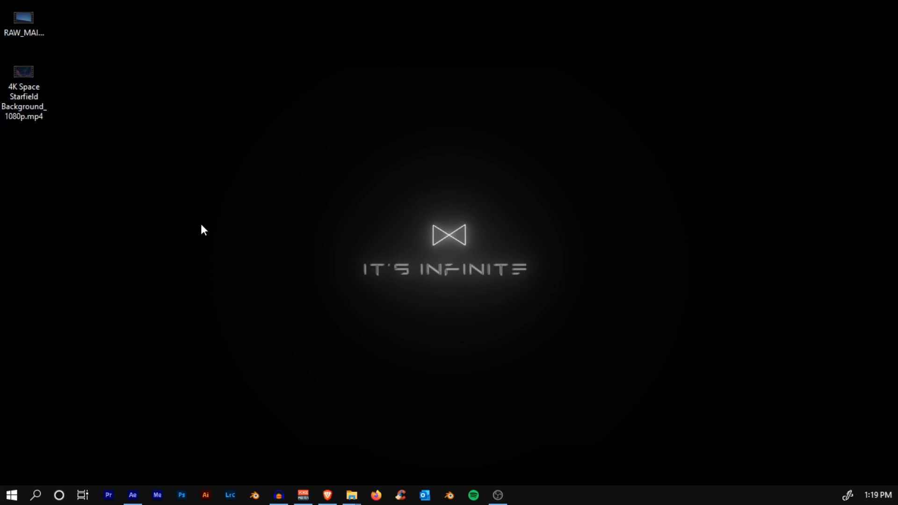
# Import RAW_MAIN.mp4 and 4K Space Starfield Background_1080p.mp4 from the desktop into the After Effects project.
pyautogui.hotkey('ctrl', 'a')
pyautogui.moveTo(33, 73); pyautogui.dragTo(64, 205)
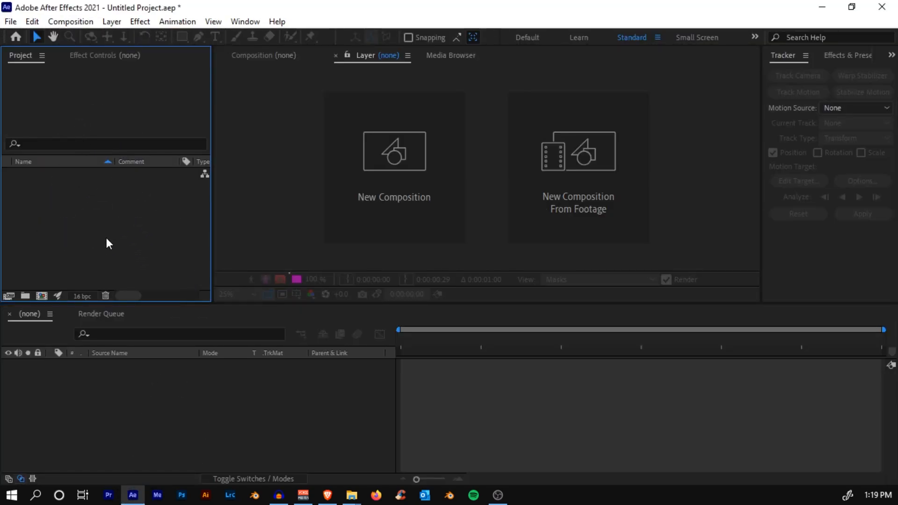
pyautogui.click(100, 214)
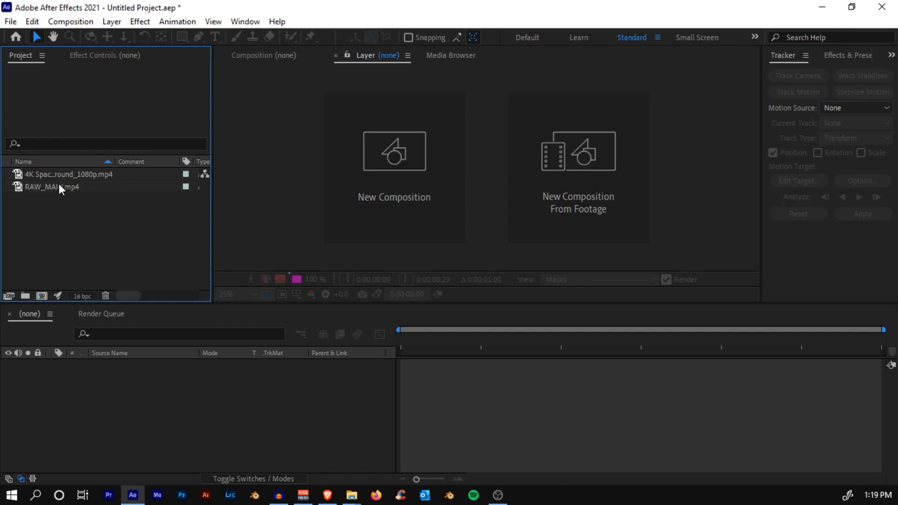
# Create a composition from the RAW_MAIN.mp4 footage and preview it.
pyautogui.click(59, 185)
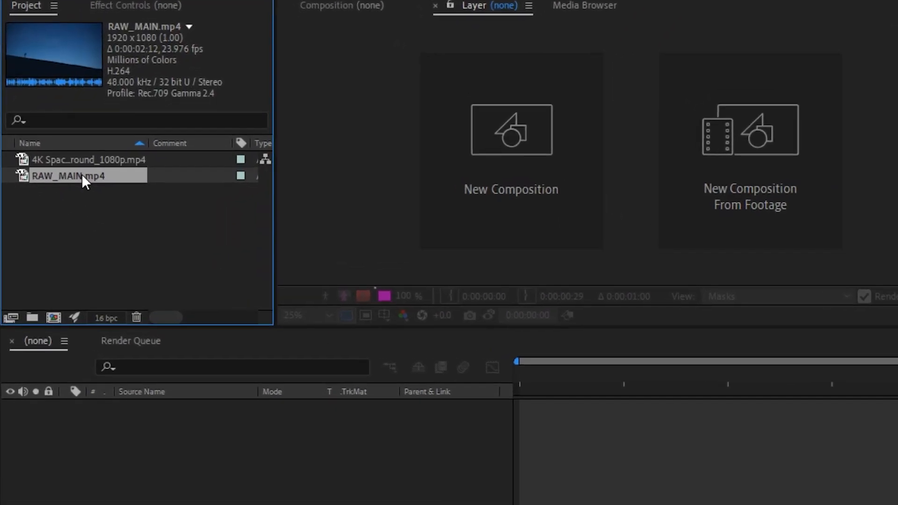
pyautogui.moveTo(83, 176); pyautogui.dragTo(66, 343)
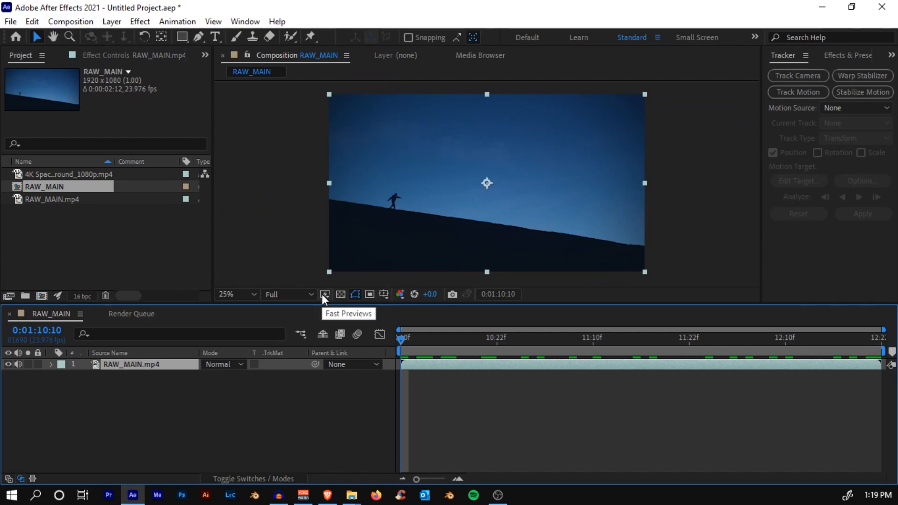
pyautogui.moveTo(399, 337); pyautogui.dragTo(534, 354)
pyautogui.press('space')
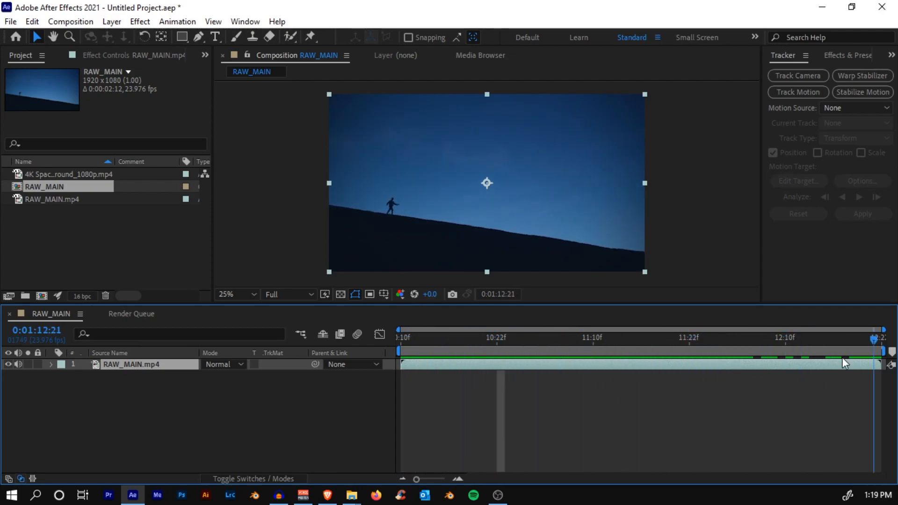
# Add a HELLO paragraph text layer over the sky and make its fill white.
pyautogui.click(215, 36)
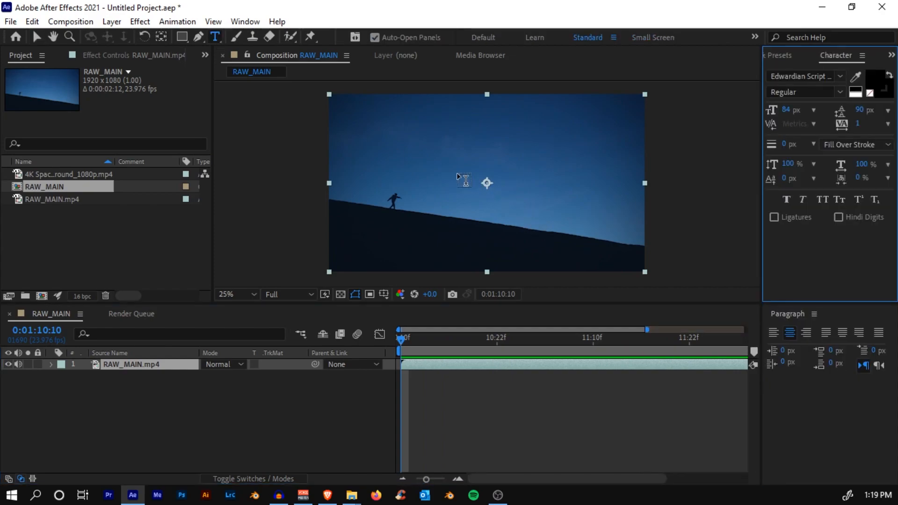
pyautogui.moveTo(420, 153); pyautogui.dragTo(566, 233)
pyautogui.write('HELLO')
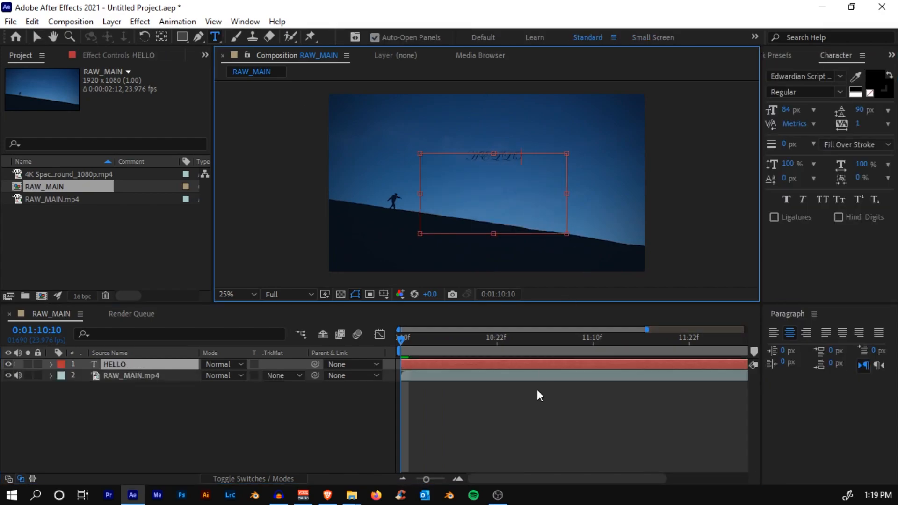
pyautogui.doubleClick(532, 367)
pyautogui.click(875, 81)
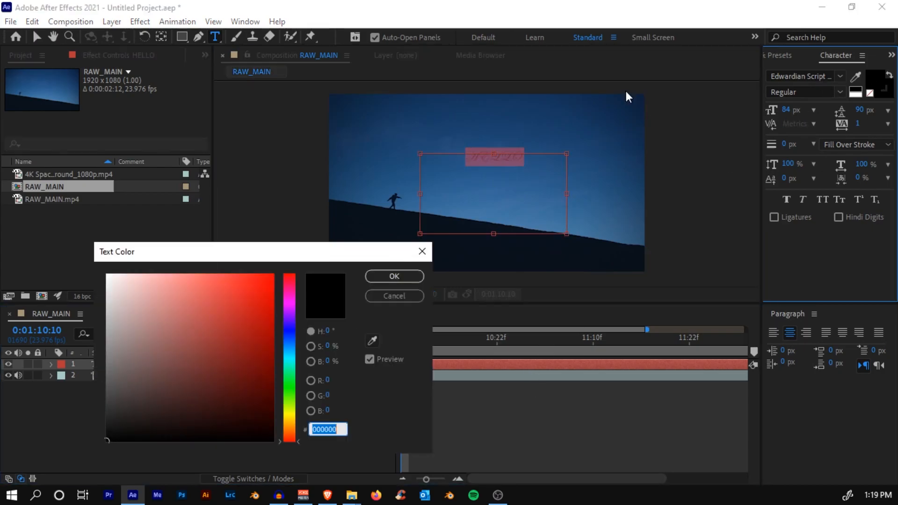
pyautogui.moveTo(140, 301); pyautogui.dragTo(96, 267)
pyautogui.click(394, 275)
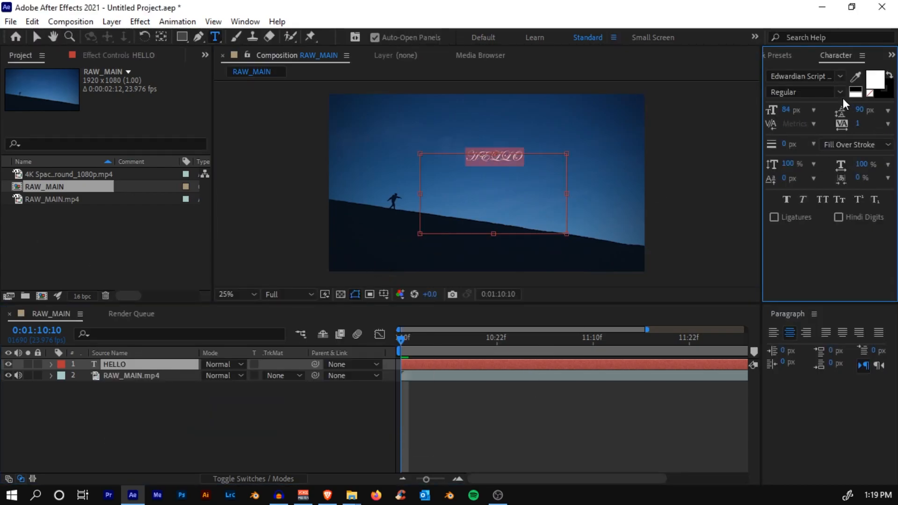
# Change the HELLO text's font to Edge Of Madness.
pyautogui.click(799, 76)
pyautogui.scroll(2, 813, 191)
pyautogui.press('Escape')
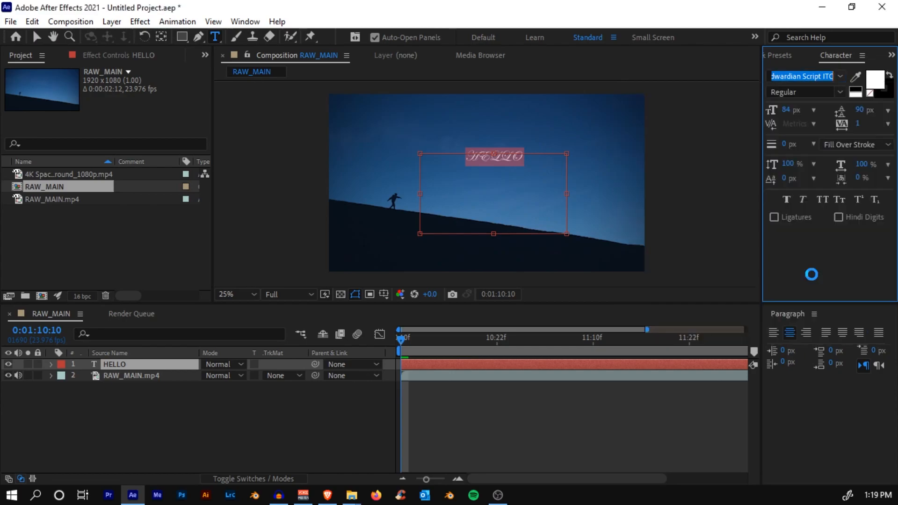
pyautogui.click(601, 429)
pyautogui.click(144, 366)
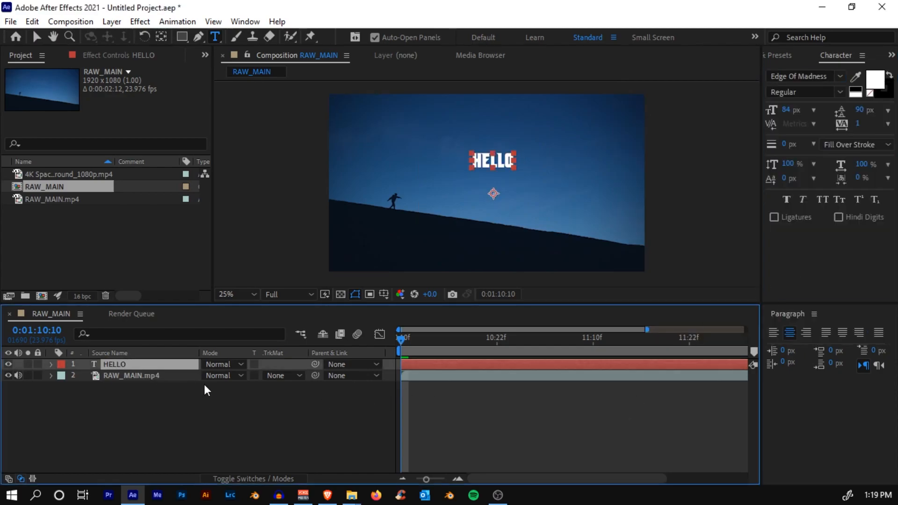
# Scale the HELLO text layer to 153% and move it down to just above the hillside ridge.
pyautogui.press('s')
pyautogui.moveTo(222, 375); pyautogui.dragTo(255, 374)
pyautogui.press('v')
pyautogui.moveTo(493, 143); pyautogui.dragTo(508, 200)
pyautogui.click(484, 429)
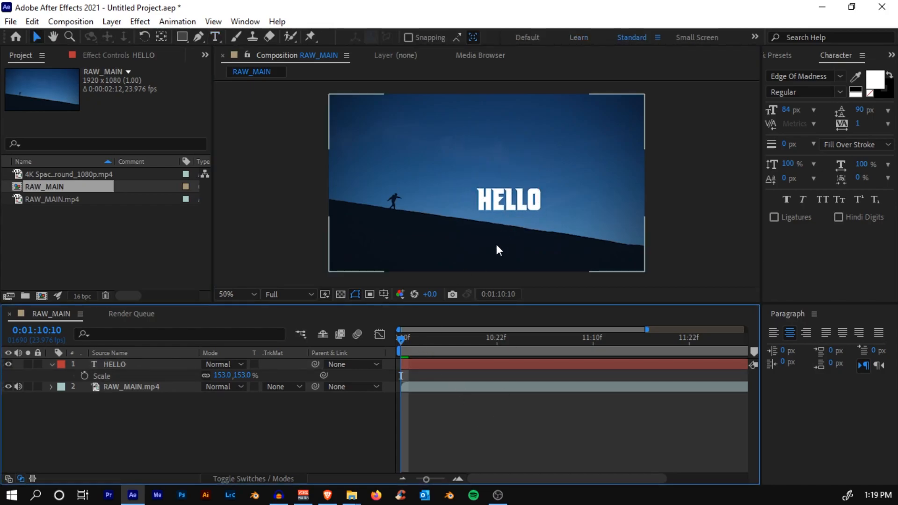
# Play the composition to compare the HELLO text with the footage's camera movement, and delete the text layer.
pyautogui.press('space')
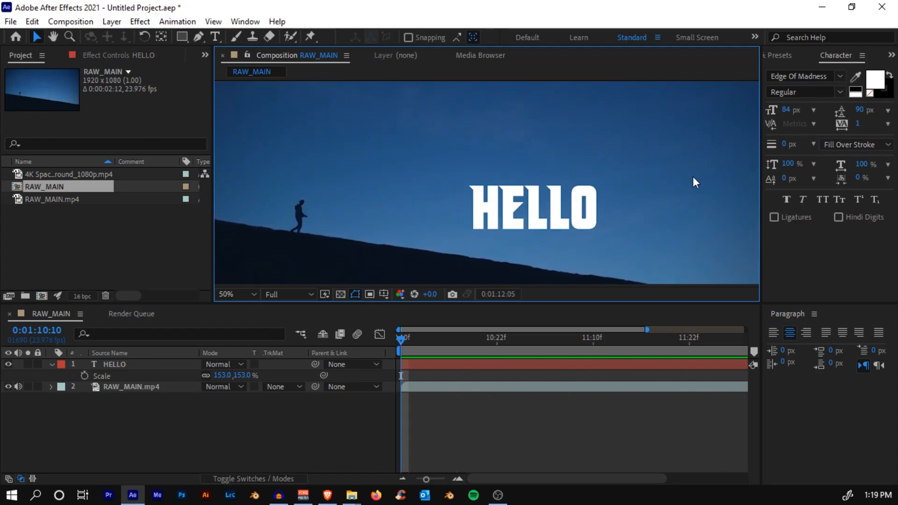
pyautogui.click(505, 196)
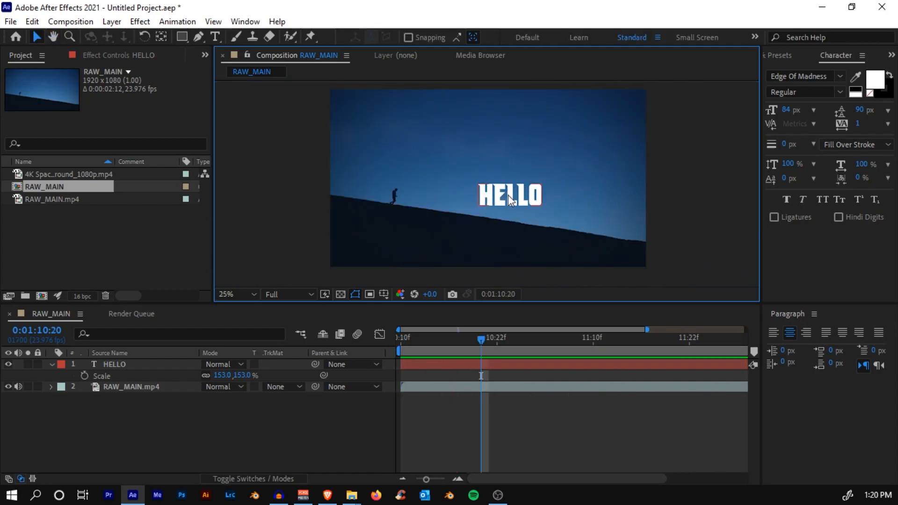
pyautogui.click(510, 200)
pyautogui.press('.')
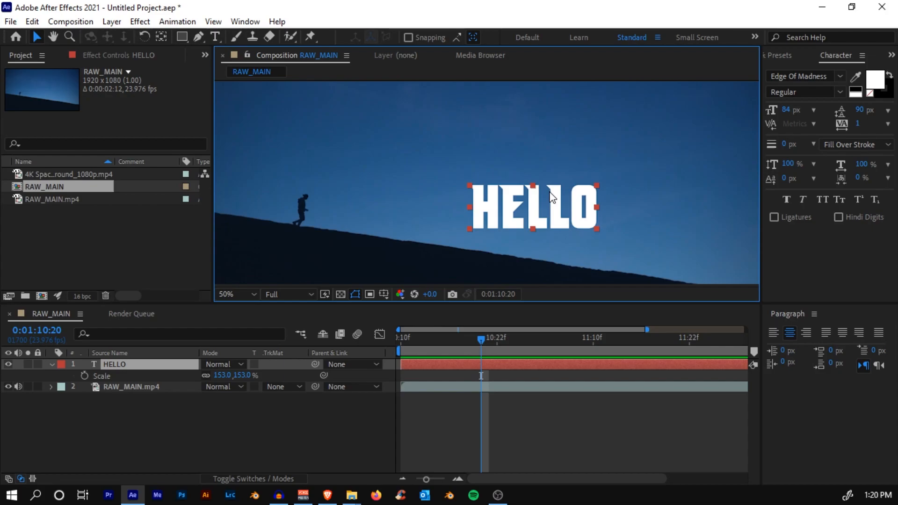
pyautogui.press(',')
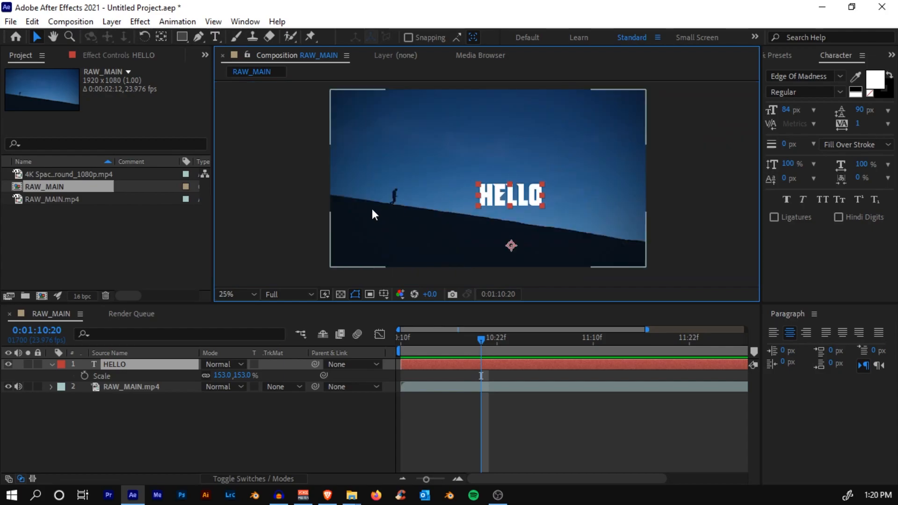
pyautogui.press('Delete')
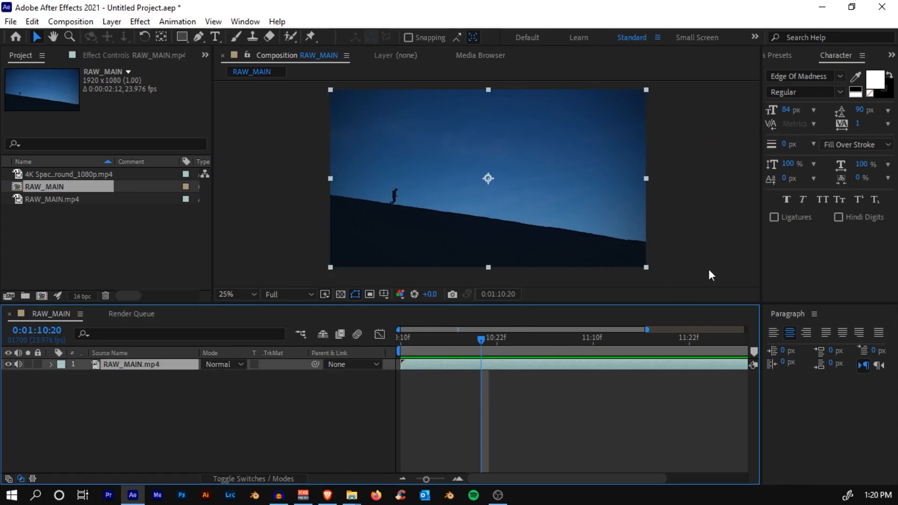
# Close the Paragraph panel and show the Tracker panel.
pyautogui.click(813, 313)
pyautogui.click(777, 319)
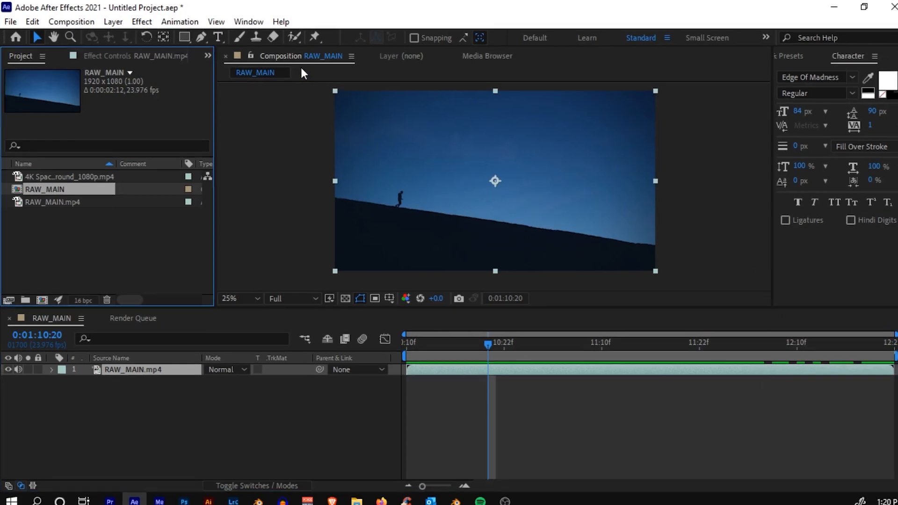
pyautogui.click(247, 21)
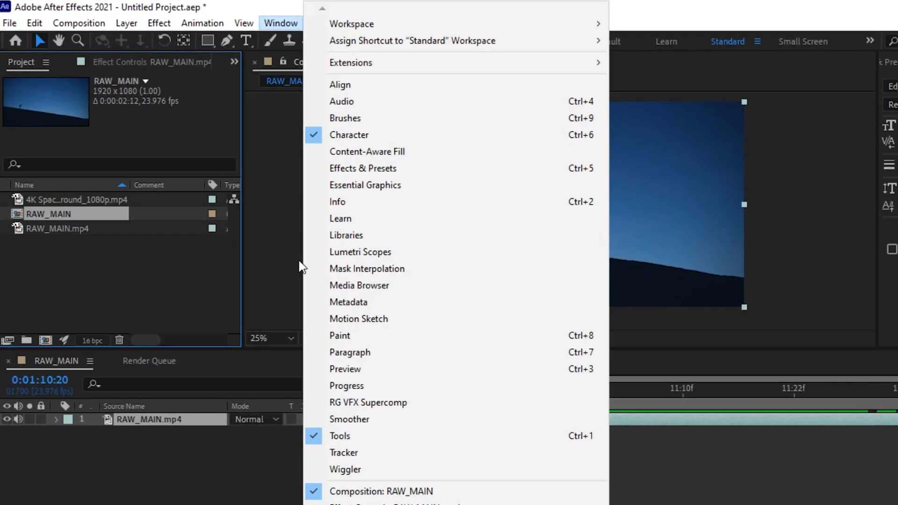
pyautogui.click(337, 453)
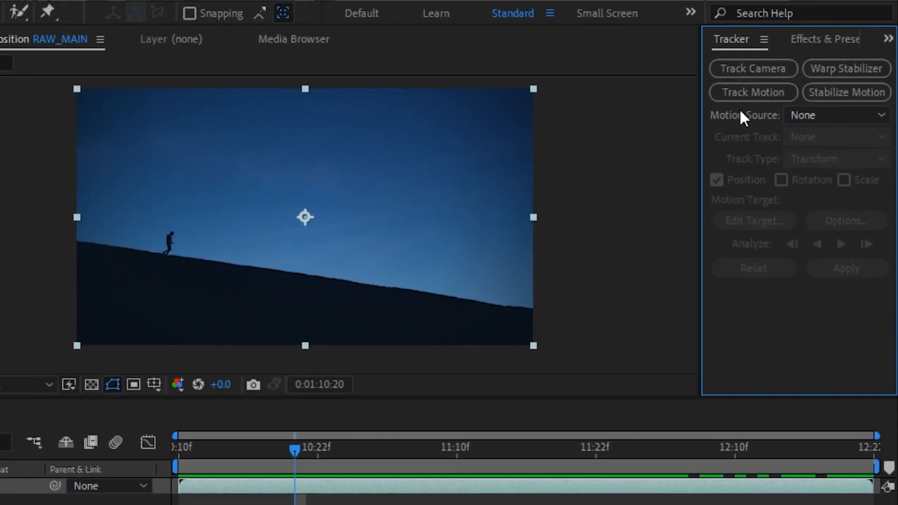
# Start a motion track on RAW_MAIN.mp4 and place Track Point 1, with enlarged regions, in the sky just above the ridge.
pyautogui.click(764, 97)
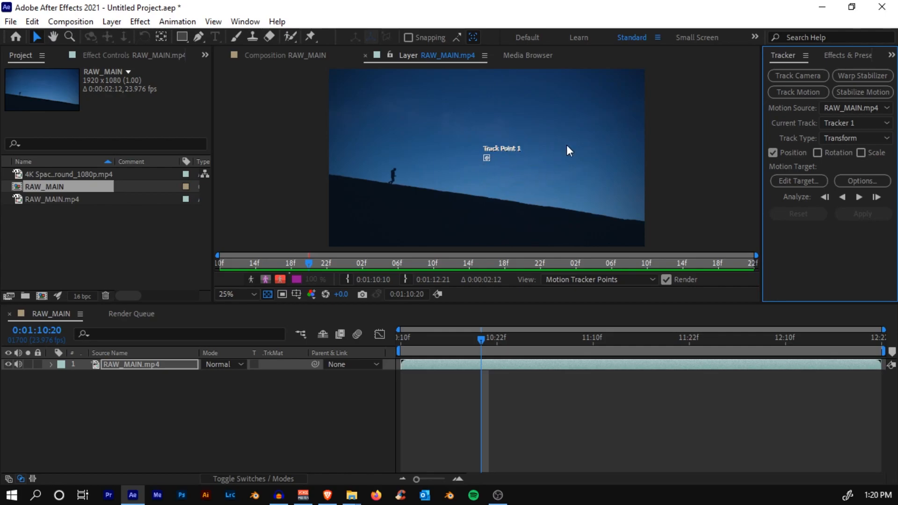
pyautogui.press('`')
pyautogui.press('.')
pyautogui.press('.')
pyautogui.press('.')
pyautogui.press('.')
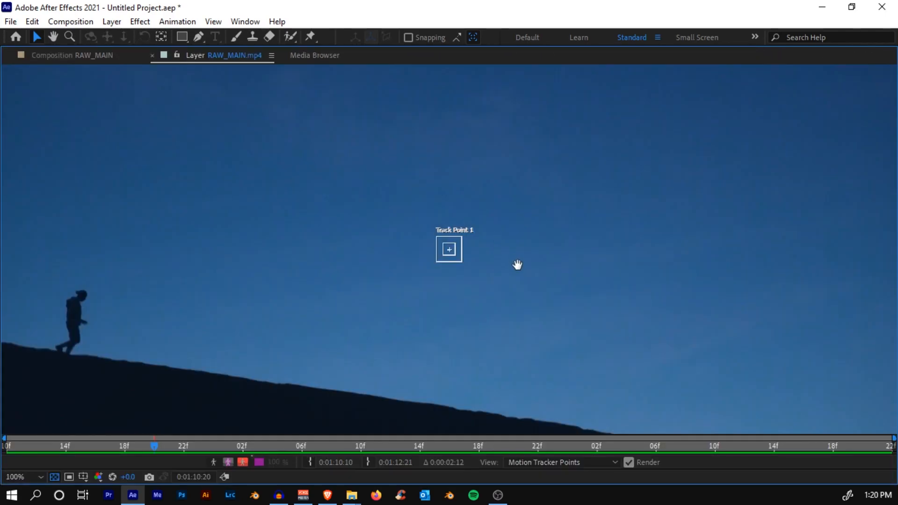
pyautogui.moveTo(518, 263); pyautogui.dragTo(456, 200)
pyautogui.press('v')
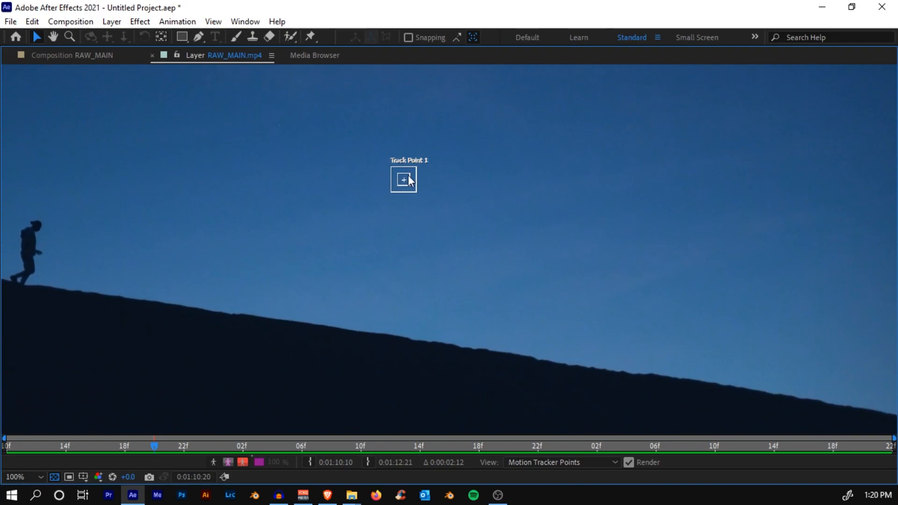
pyautogui.moveTo(414, 174); pyautogui.dragTo(489, 295)
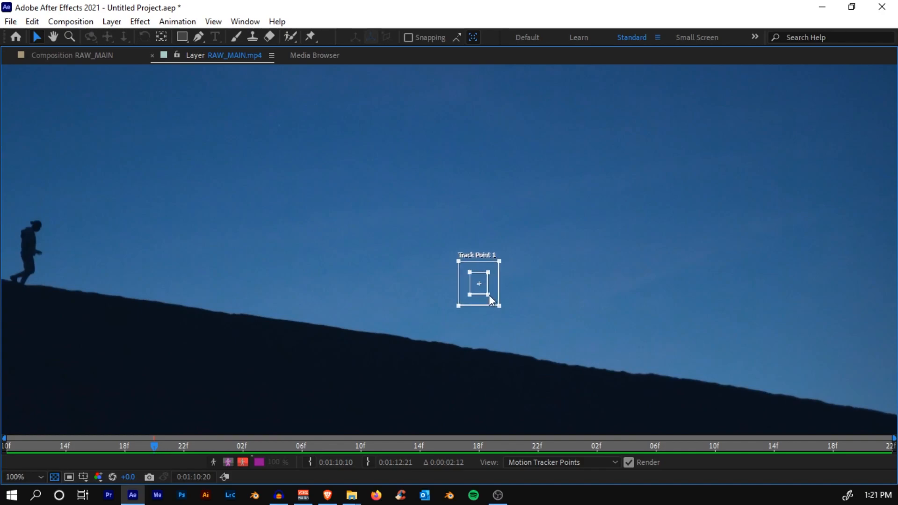
# Move Track Point 1 higher into the plain sky, away from the ridge.
pyautogui.press(',')
pyautogui.press('`')
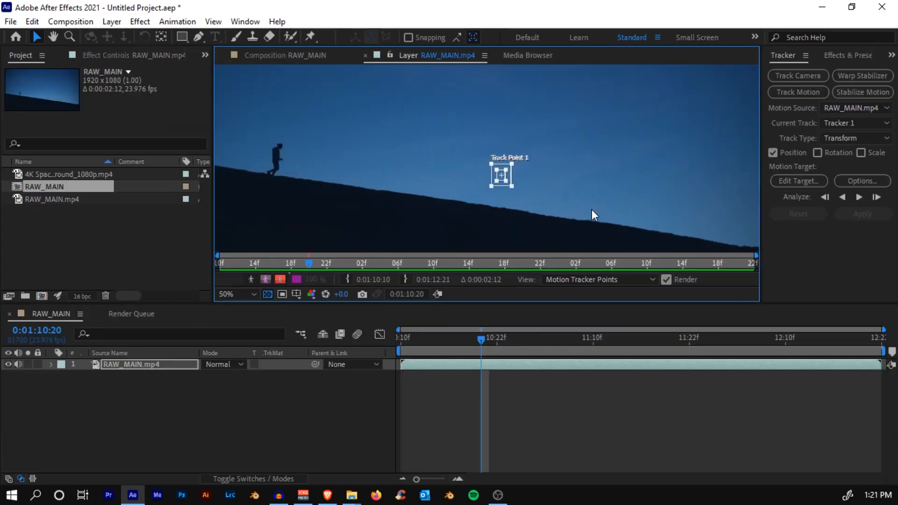
pyautogui.moveTo(571, 167); pyautogui.dragTo(562, 183)
pyautogui.moveTo(495, 183); pyautogui.dragTo(489, 148)
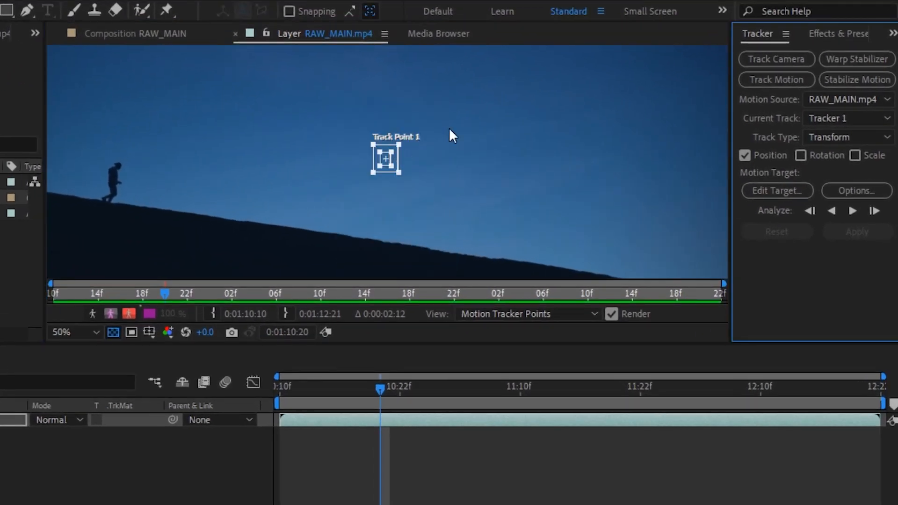
# Analyze the track point's motion forward from 0:01:10:20 to the end of the clip.
pyautogui.press(',')
pyautogui.scroll(3, 520, 147)
pyautogui.scroll(-3, 561, 180)
pyautogui.scroll(3, 557, 175)
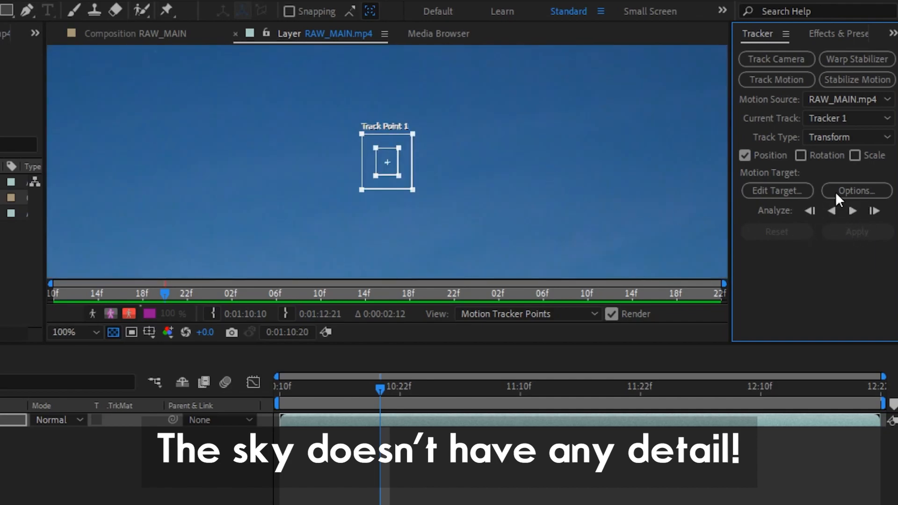
pyautogui.click(853, 210)
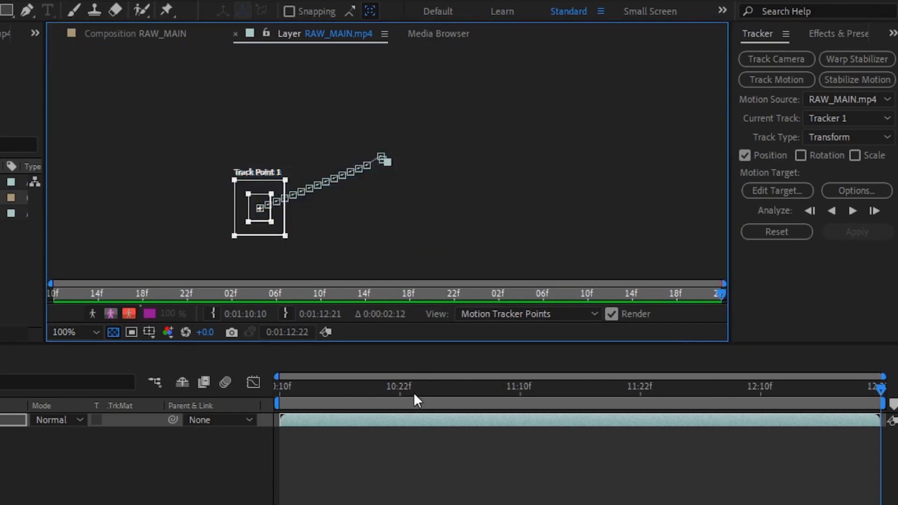
# Scrub through the clip from its start to examine how the tracked path follows the sky.
pyautogui.moveTo(413, 392); pyautogui.dragTo(274, 388)
pyautogui.click(274, 388)
pyautogui.scroll(1, 388, 199)
pyautogui.scroll(1, 355, 158)
pyautogui.scroll(-1, 355, 159)
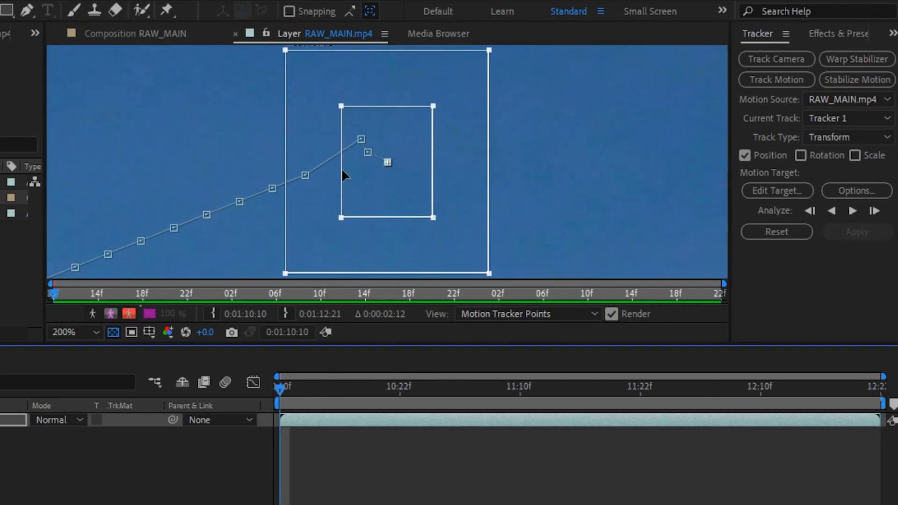
pyautogui.moveTo(332, 378); pyautogui.dragTo(469, 388)
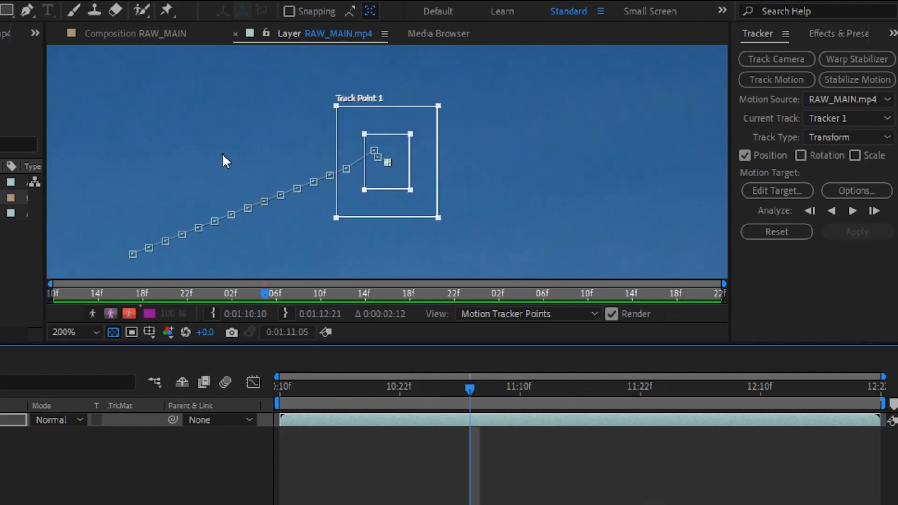
pyautogui.moveTo(470, 386); pyautogui.dragTo(160, 390)
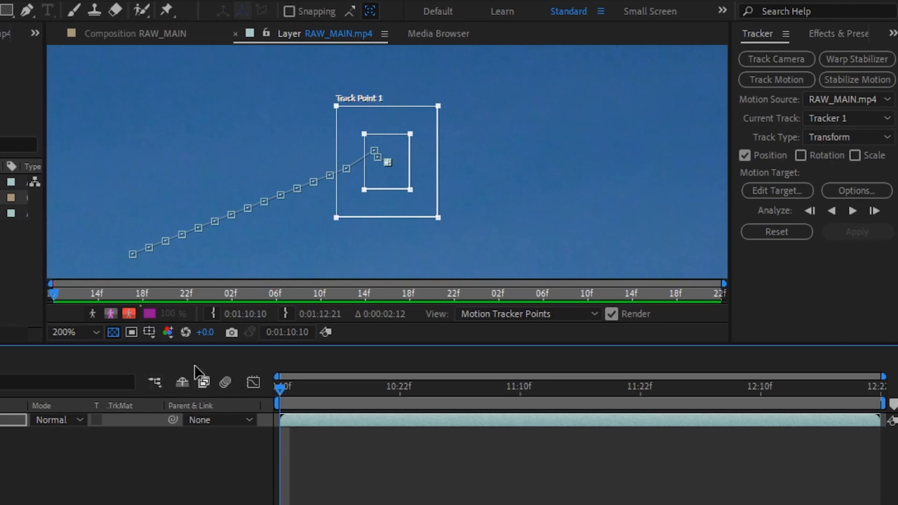
# Undo the track analysis and move Track Point 1 from the plain sky down onto the edge of the ridge.
pyautogui.hotkey('ctrl', 'z')
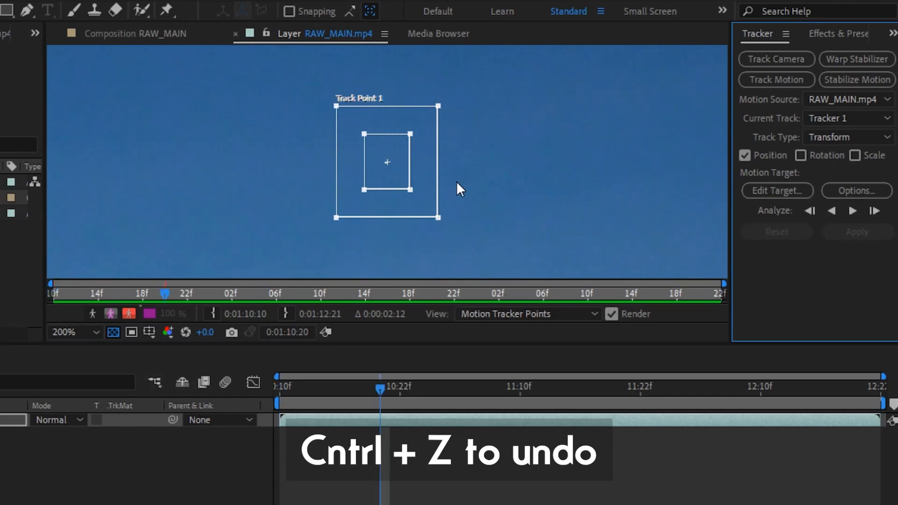
pyautogui.press('`')
pyautogui.moveTo(346, 320); pyautogui.dragTo(214, 153)
pyautogui.moveTo(238, 111); pyautogui.dragTo(419, 352)
pyautogui.moveTo(581, 357); pyautogui.dragTo(171, 210)
pyautogui.moveTo(4, 166); pyautogui.dragTo(218, 310)
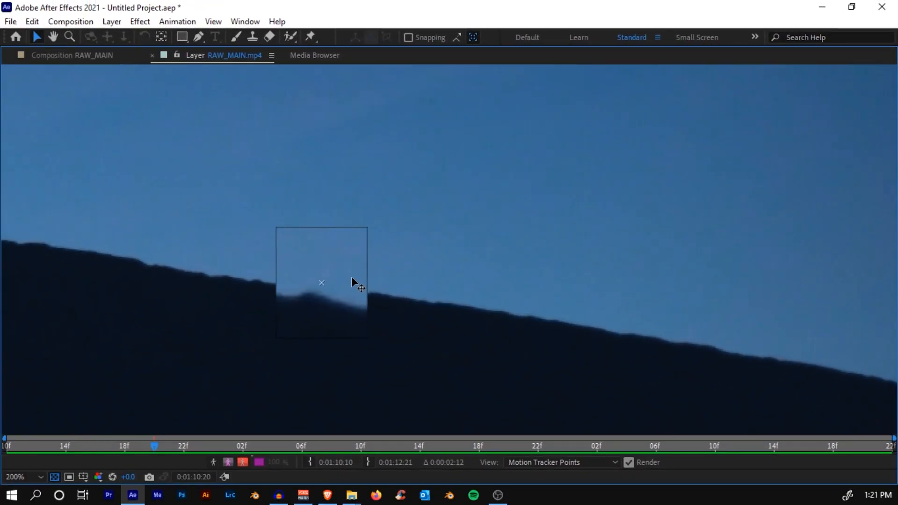
pyautogui.moveTo(353, 279); pyautogui.dragTo(345, 283)
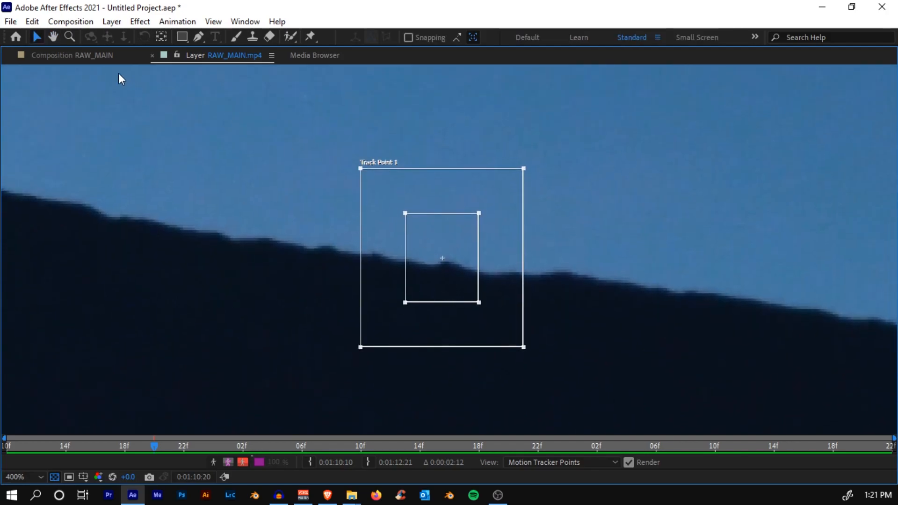
# Resize Track Point 1's feature and search regions around the small bump on the ridge line.
pyautogui.click(108, 55)
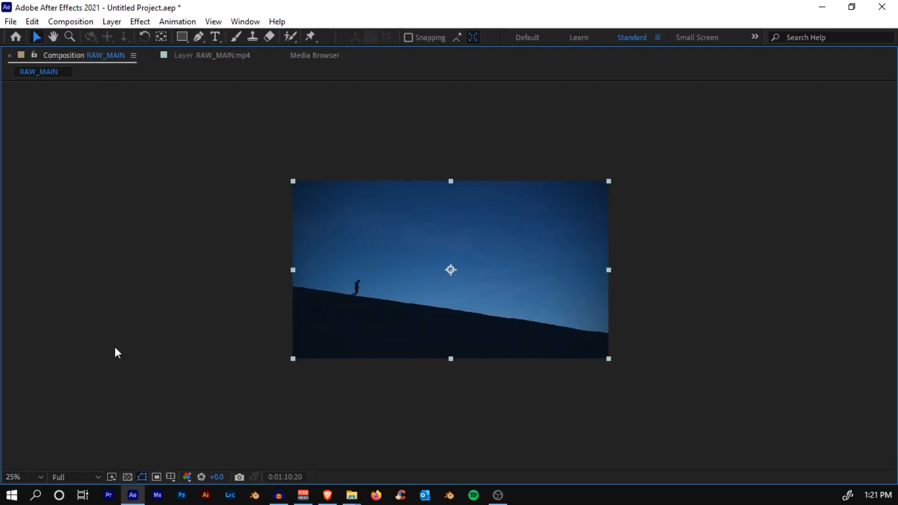
pyautogui.click(201, 56)
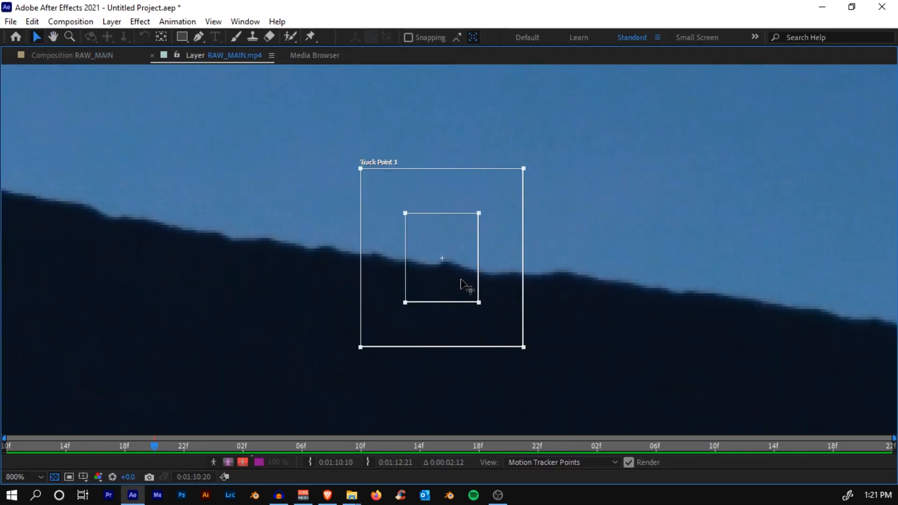
pyautogui.scroll(1, 465, 284)
pyautogui.moveTo(463, 280); pyautogui.dragTo(462, 282)
pyautogui.moveTo(514, 352); pyautogui.dragTo(546, 354)
pyautogui.press(',')
pyautogui.press(',')
pyautogui.press(',')
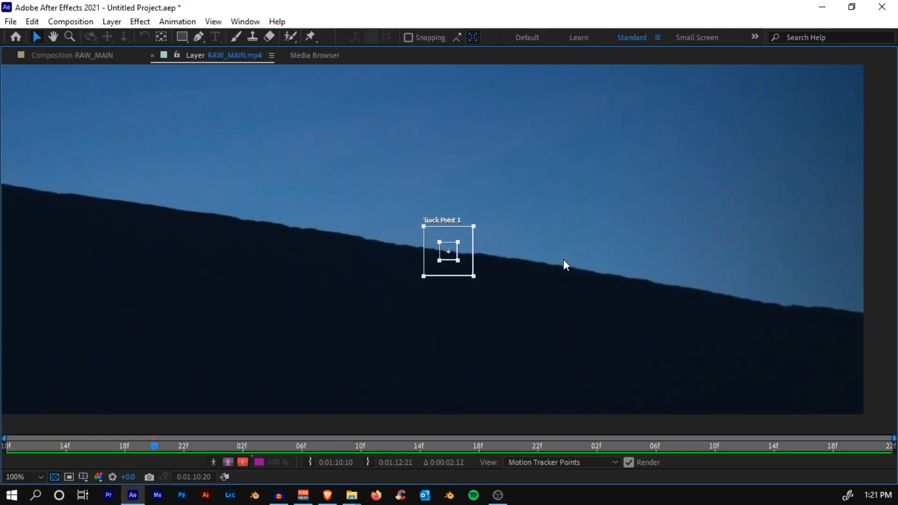
# Go to the clip's first frame at 0:01:10:10 and reposition Track Point 1 on the small bump of the ridge.
pyautogui.press('`')
pyautogui.press('.')
pyautogui.press('.')
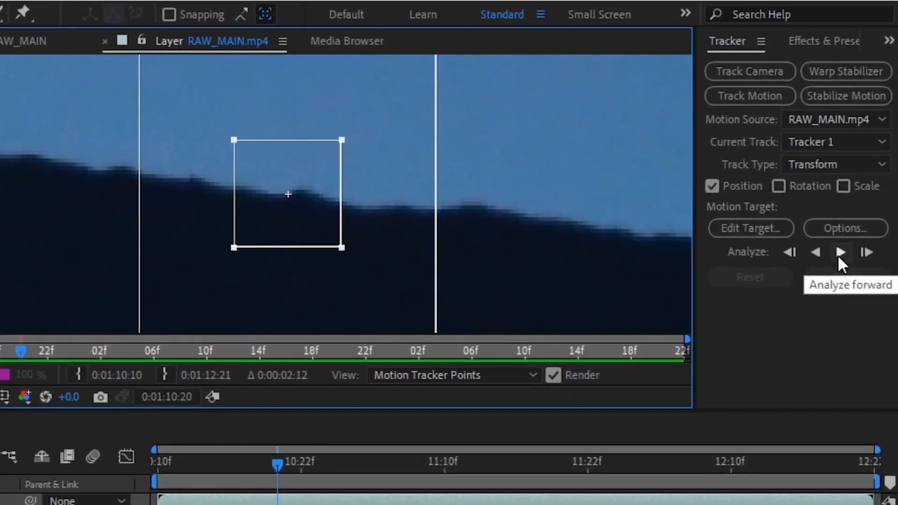
pyautogui.click(839, 253)
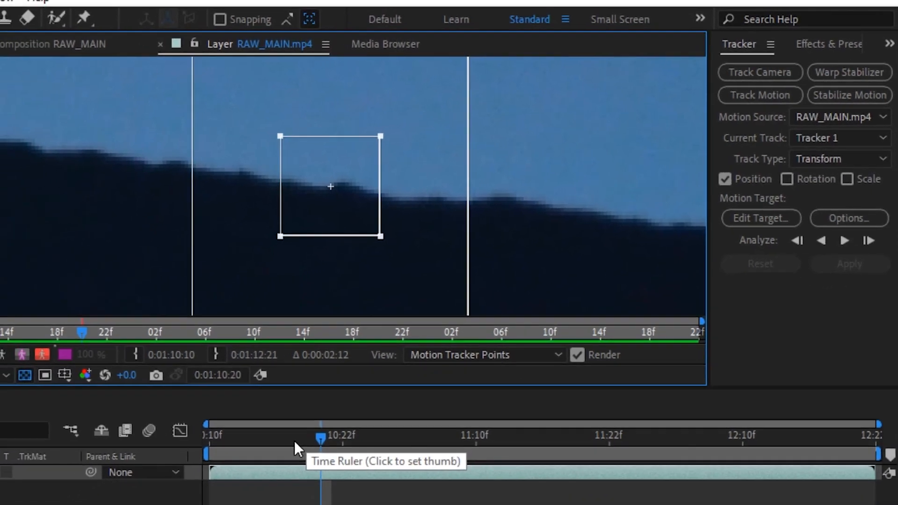
pyautogui.moveTo(249, 467); pyautogui.dragTo(156, 468)
pyautogui.moveTo(594, 171); pyautogui.dragTo(429, 201)
pyautogui.moveTo(343, 196); pyautogui.dragTo(394, 192)
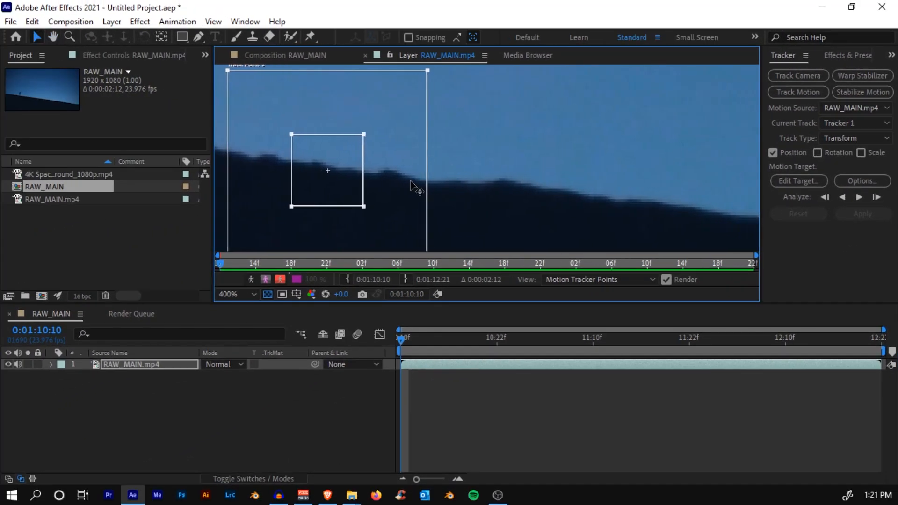
pyautogui.moveTo(450, 181); pyautogui.dragTo(461, 187)
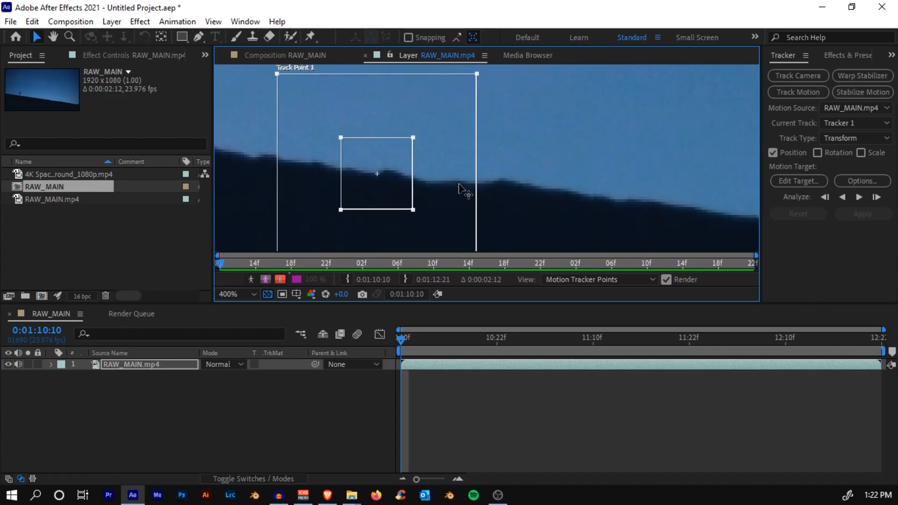
# Analyze Track Point 1's motion forward from 0:01:10:10 to the end of the clip.
pyautogui.click(859, 197)
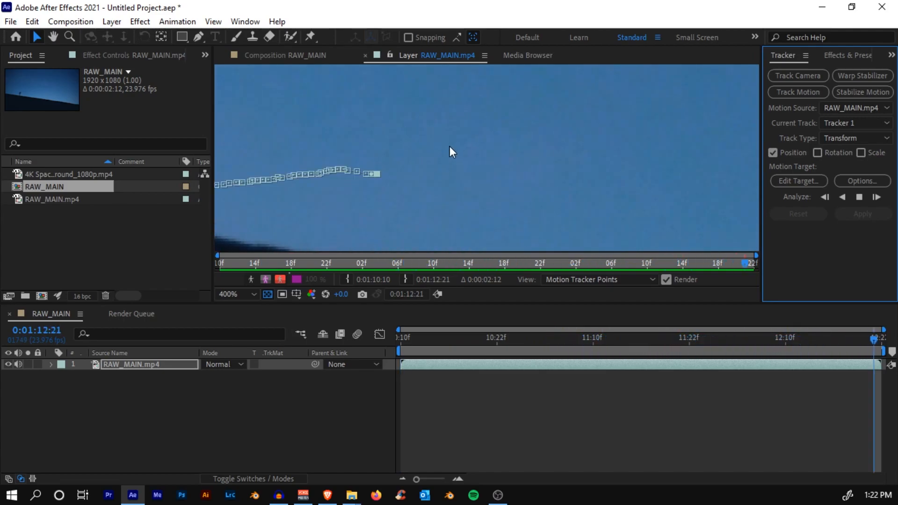
pyautogui.scroll(-2, 450, 146)
pyautogui.moveTo(428, 147); pyautogui.dragTo(451, 173)
pyautogui.scroll(2, 538, 154)
pyautogui.scroll(-4, 388, 168)
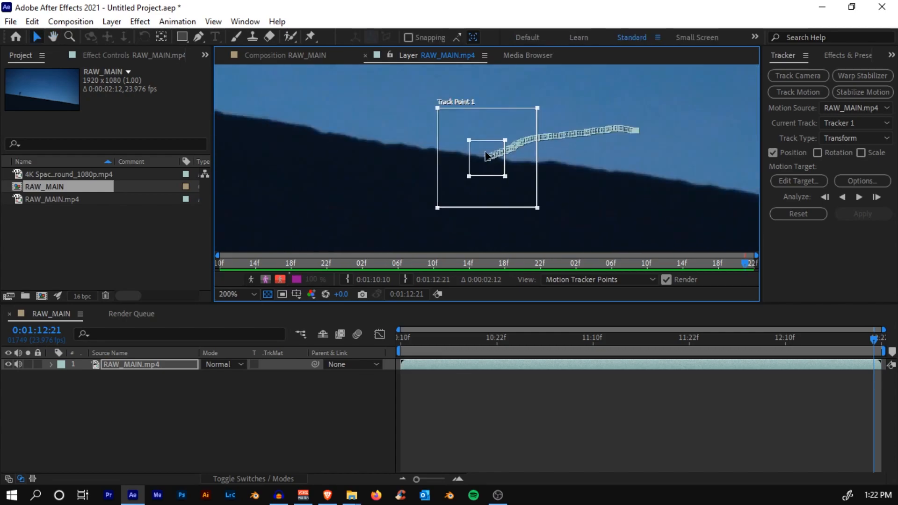
# Scrub back to the clip's first frame, checking that the track point stays on the ridge bump.
pyautogui.click(690, 338)
pyautogui.moveTo(648, 350); pyautogui.dragTo(394, 357)
pyautogui.press(',')
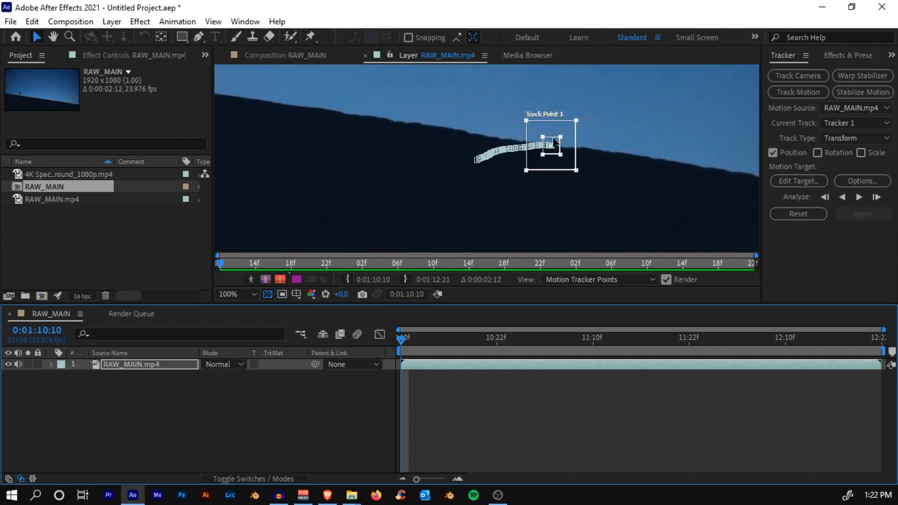
pyautogui.scroll(2, 615, 133)
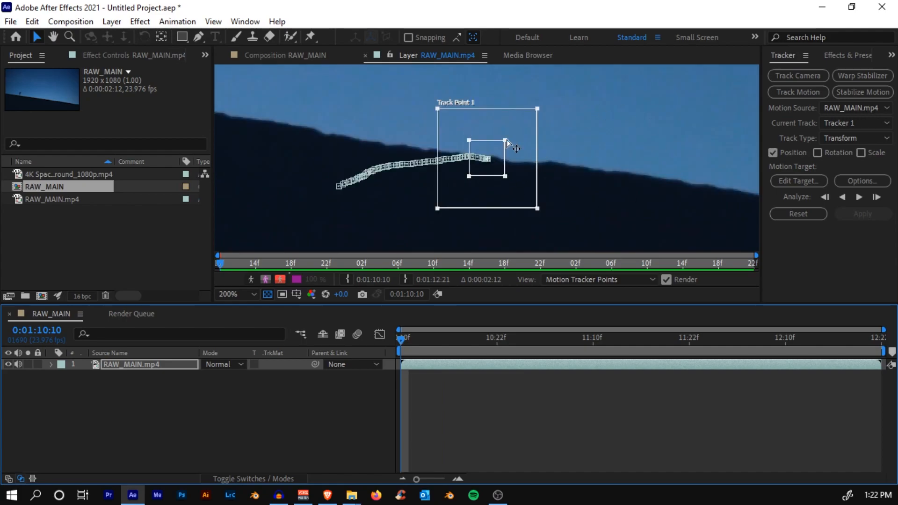
pyautogui.press(',')
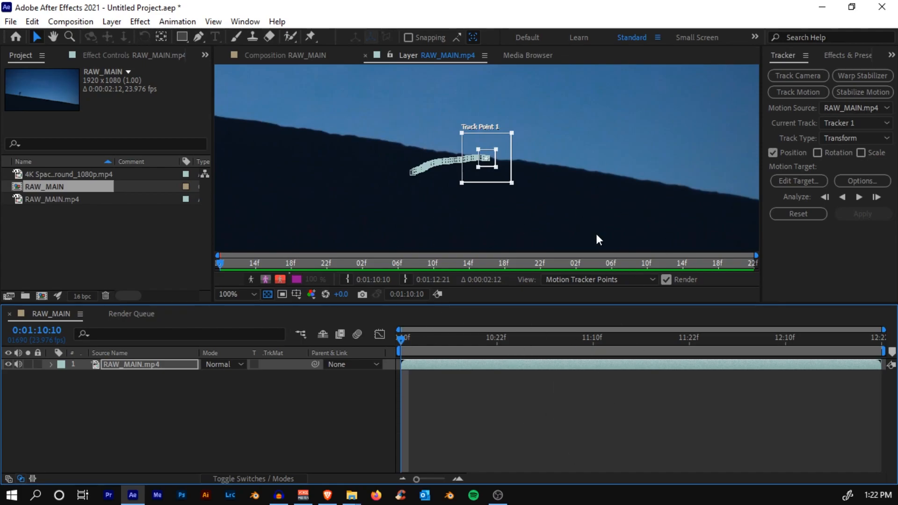
# Add a null object to the RAW_MAIN composition and rename it "Tracker data".
pyautogui.rightClick(489, 414)
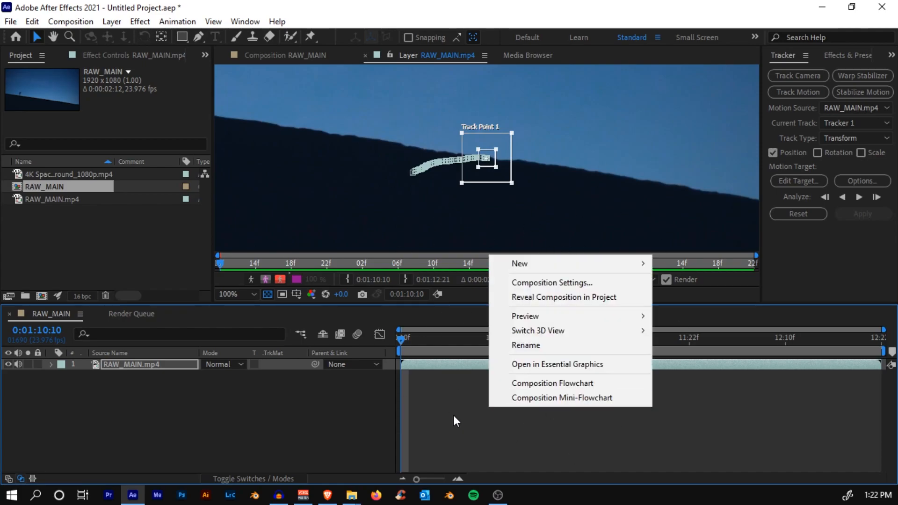
pyautogui.moveTo(531, 263)
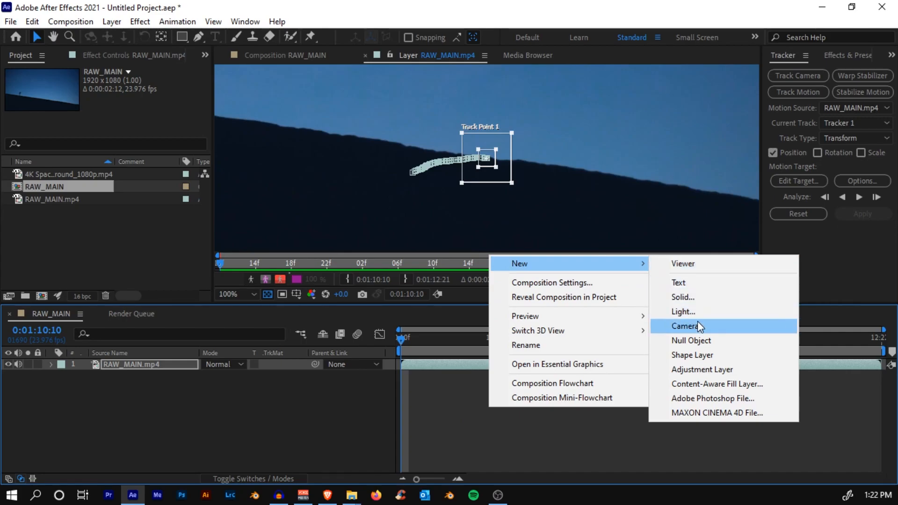
pyautogui.click(691, 340)
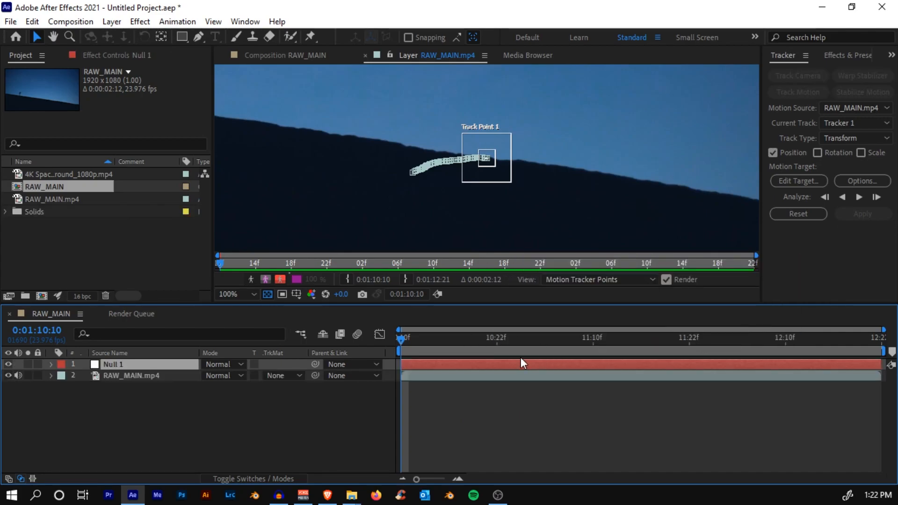
pyautogui.press('Return')
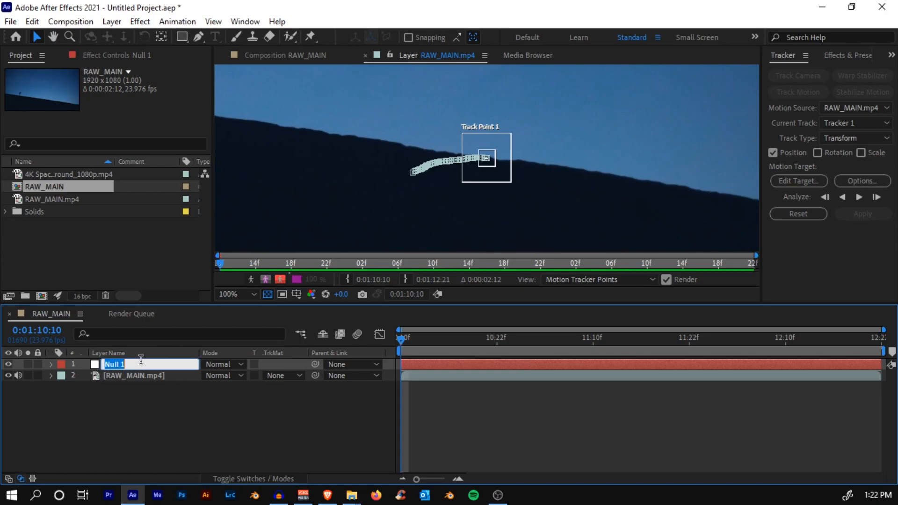
pyautogui.write('Tracker data')
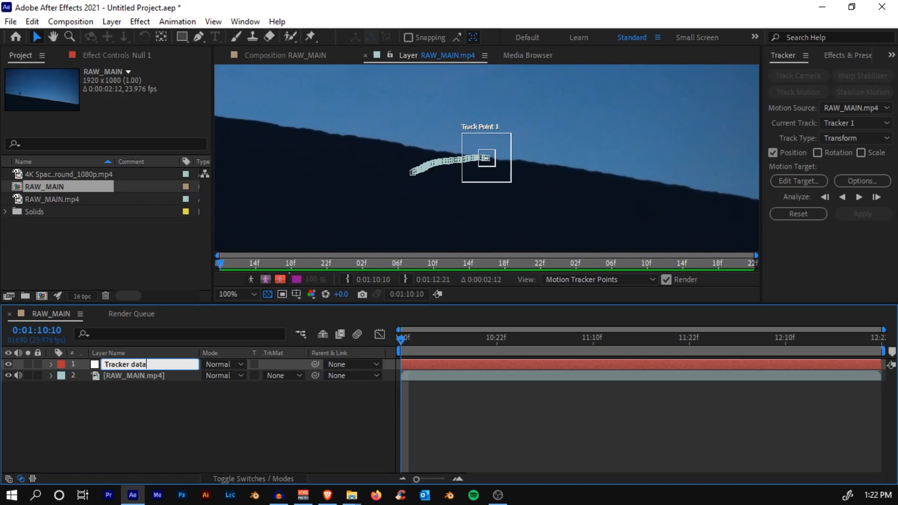
pyautogui.click(539, 461)
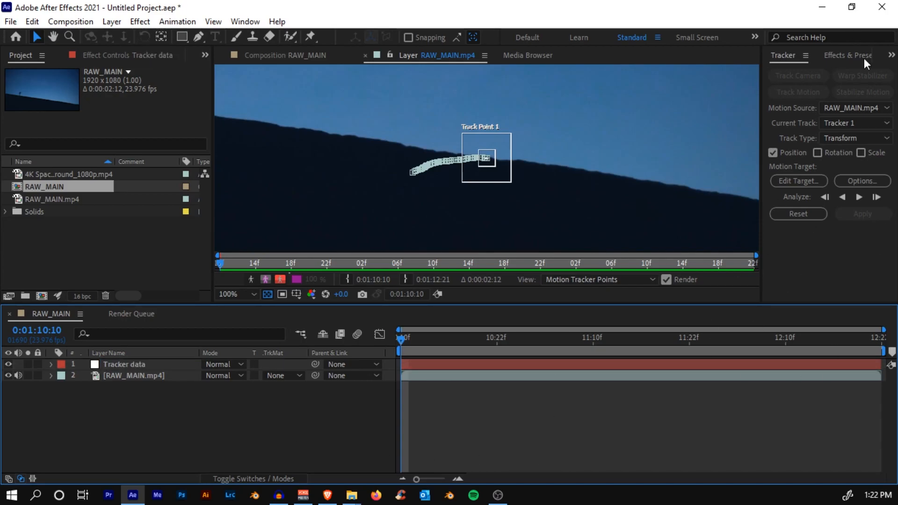
# Set the Tracker data null as the motion target of RAW_MAIN.mp4's track and apply the tracked motion to it.
pyautogui.click(447, 379)
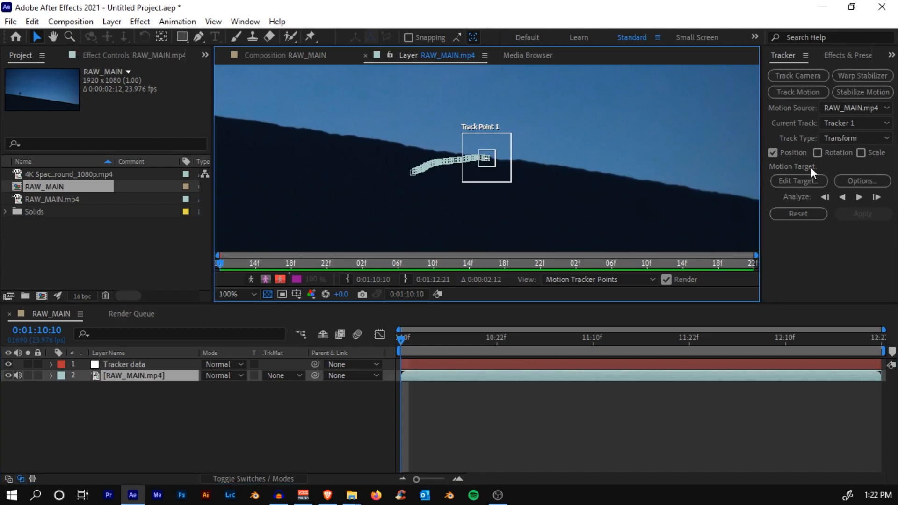
pyautogui.click(798, 179)
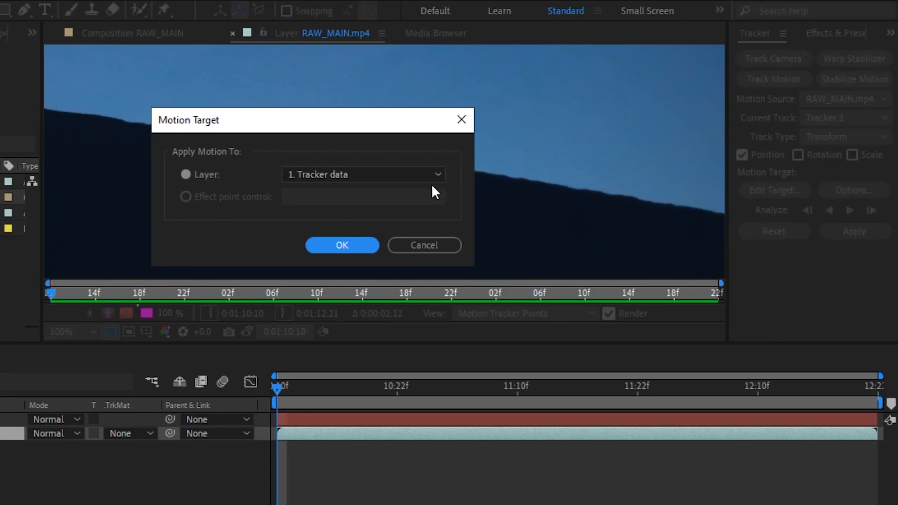
pyautogui.click(365, 174)
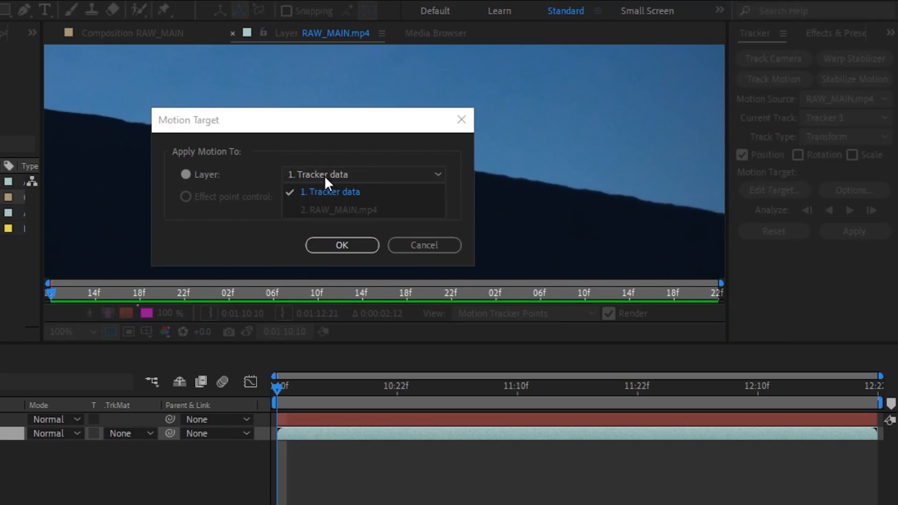
pyautogui.click(330, 191)
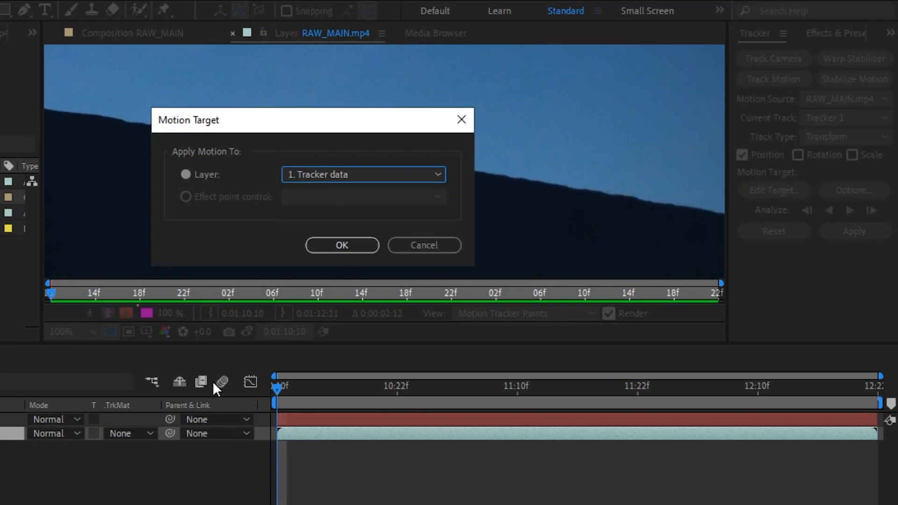
pyautogui.click(342, 245)
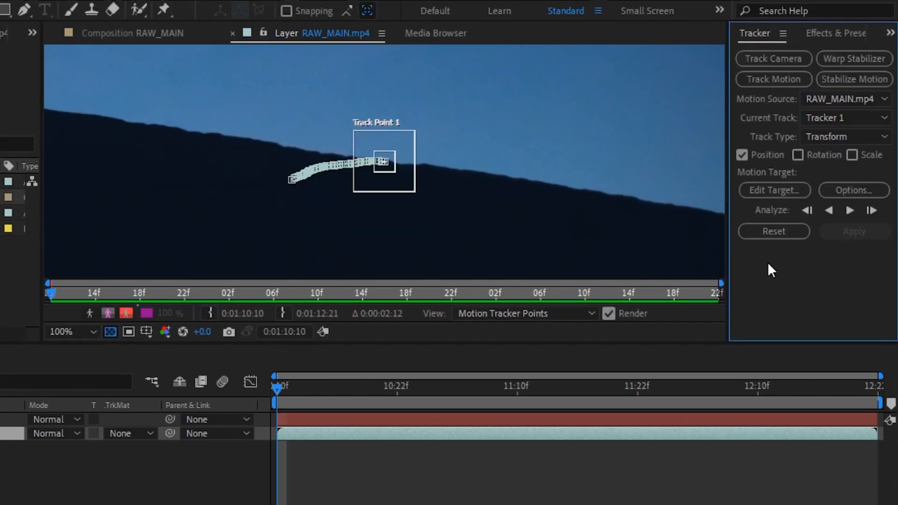
pyautogui.click(854, 231)
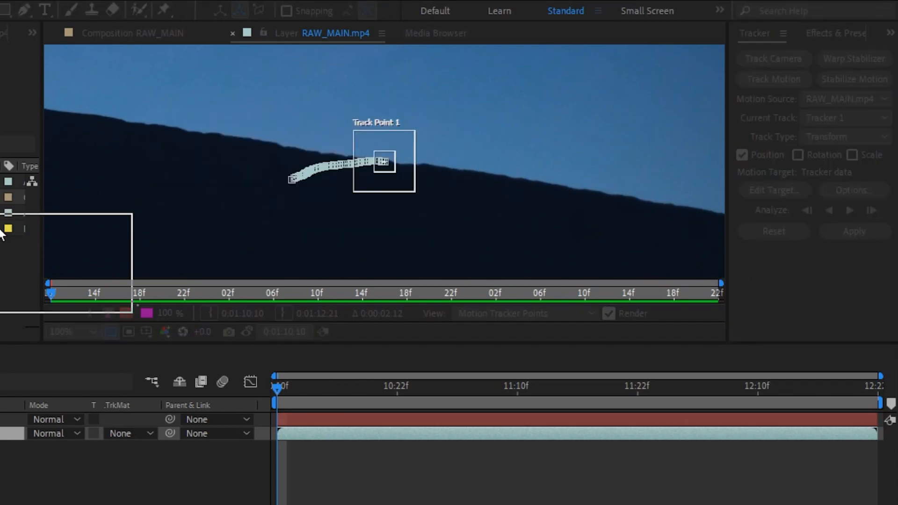
pyautogui.click(397, 231)
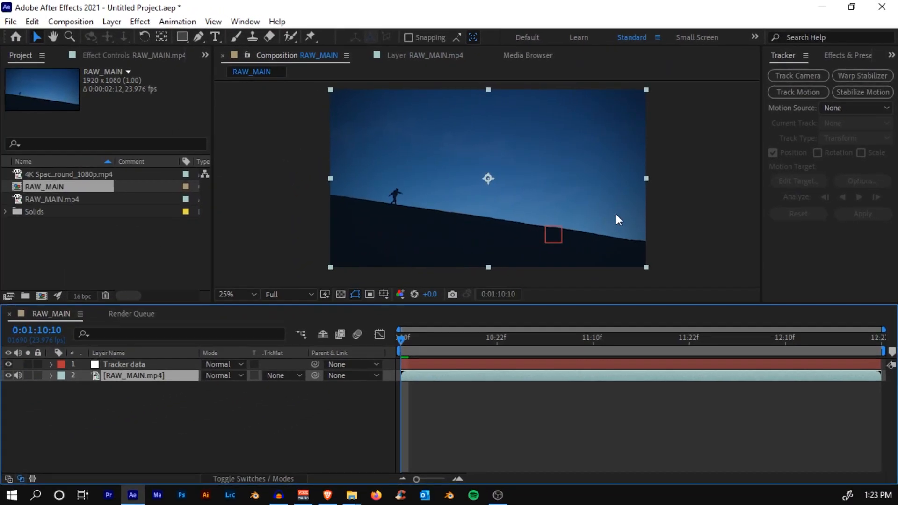
# Play the composition with a close view of the Tracker data null to check how it follows the ridge.
pyautogui.scroll(2, 546, 232)
pyautogui.moveTo(569, 185); pyautogui.dragTo(479, 144)
pyautogui.scroll(1, 540, 218)
pyautogui.moveTo(542, 221); pyautogui.dragTo(483, 153)
pyautogui.moveTo(401, 341)
pyautogui.mouseDown()
pyautogui.moveTo(417, 349)
pyautogui.moveTo(884, 344)
pyautogui.moveTo(400, 343)
pyautogui.mouseUp()
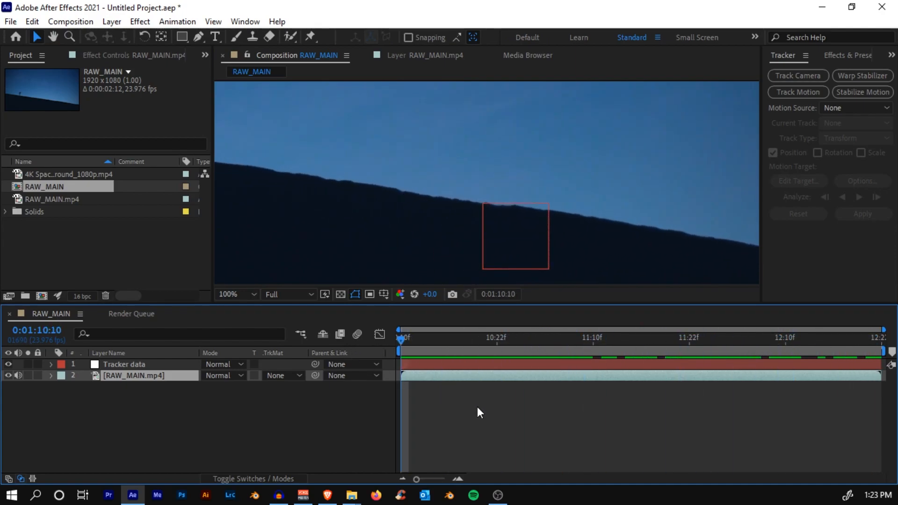
pyautogui.click(478, 412)
pyautogui.scroll(-4, 514, 184)
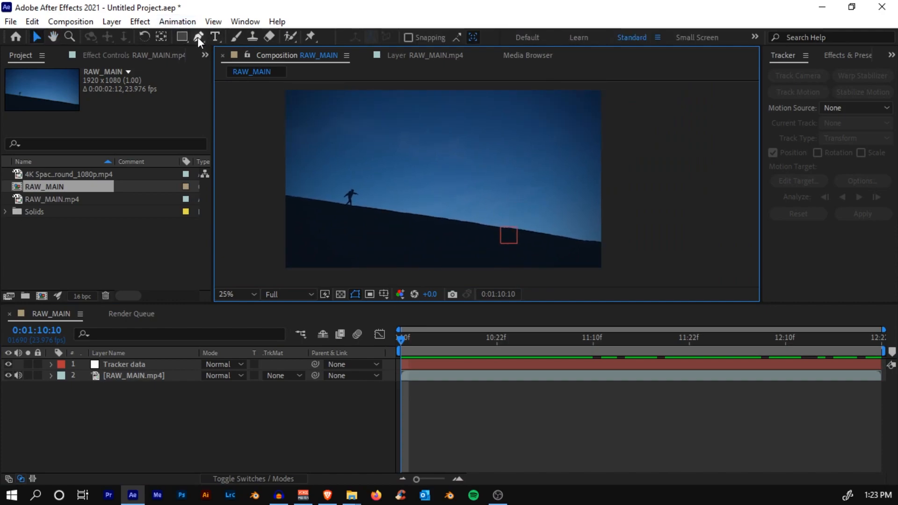
# Add a text box in the middle of the frame containing "HELLO".
pyautogui.click(214, 37)
pyautogui.moveTo(360, 148); pyautogui.dragTo(521, 232)
pyautogui.write('HELLO')
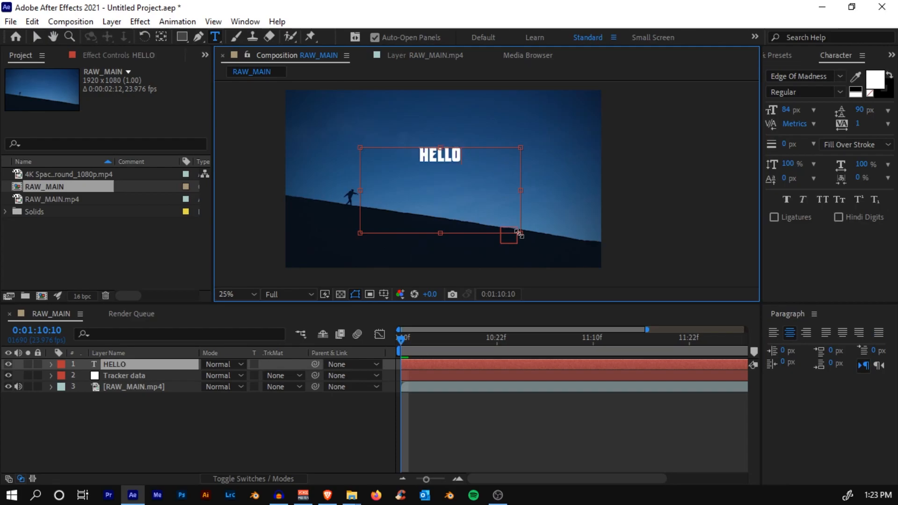
pyautogui.click(470, 417)
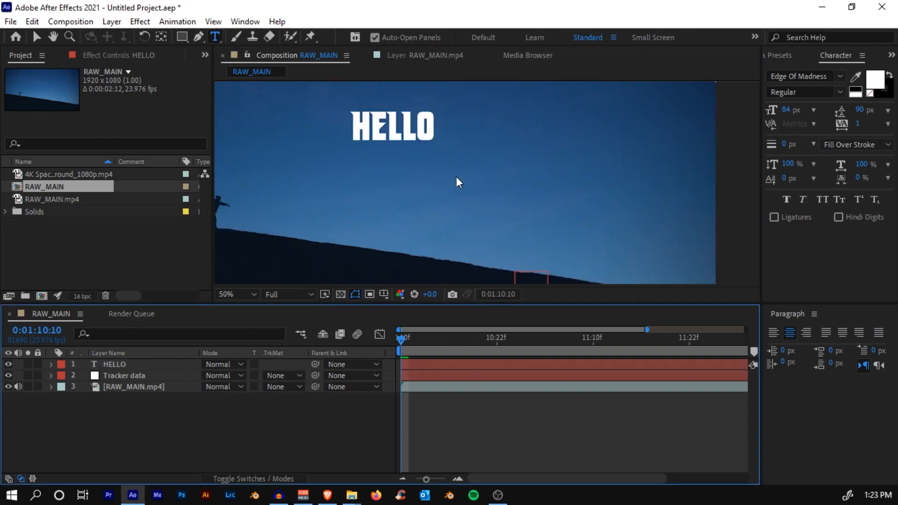
# Move the HELLO text down onto the ridge beside the null and enlarge it.
pyautogui.press('v')
pyautogui.moveTo(442, 159); pyautogui.dragTo(503, 220)
pyautogui.press('.')
pyautogui.press('.')
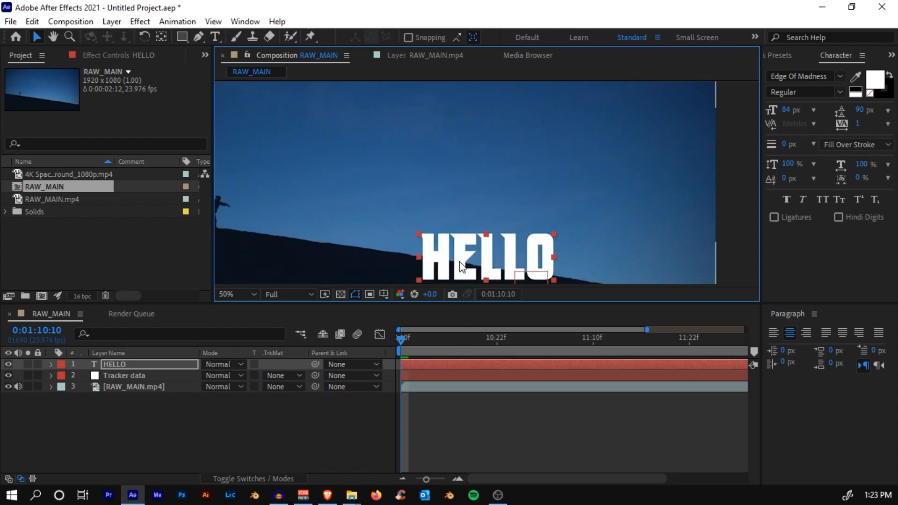
# Mute RAW_MAIN.mp4's audio and preview the HELLO text against the moving footage from the first frame.
pyautogui.click(540, 421)
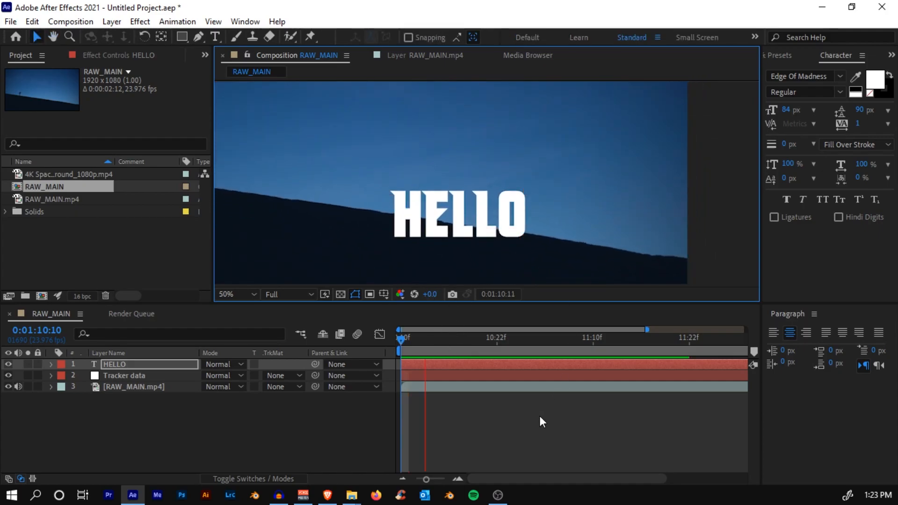
pyautogui.click(18, 386)
pyautogui.press('space')
pyautogui.press('Home')
pyautogui.click(382, 384)
pyautogui.click(142, 369)
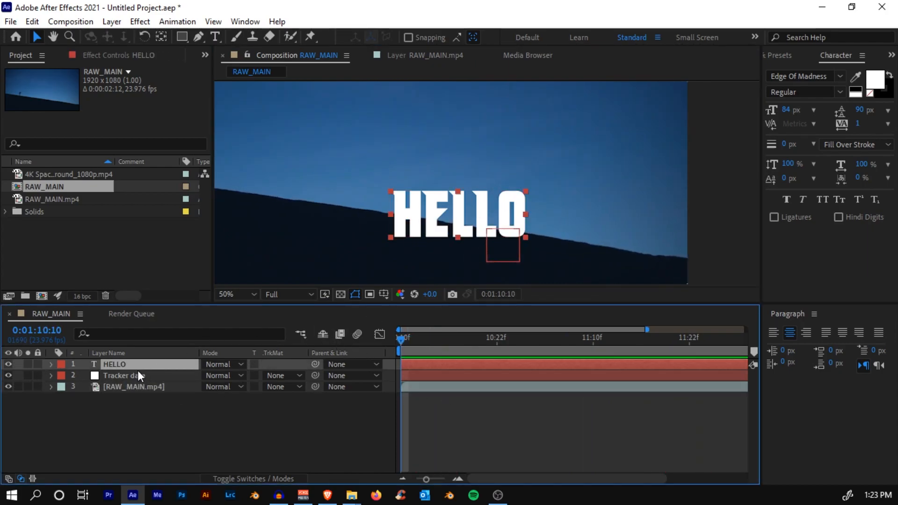
# Parent the HELLO text layer to the Tracker data null and preview the whole clip.
pyautogui.moveTo(315, 364); pyautogui.dragTo(115, 377)
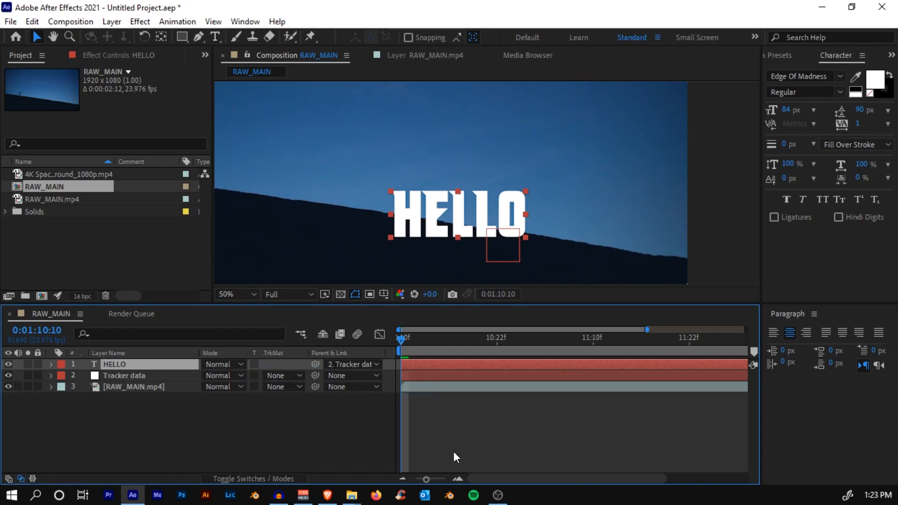
pyautogui.click(454, 451)
pyautogui.press('space')
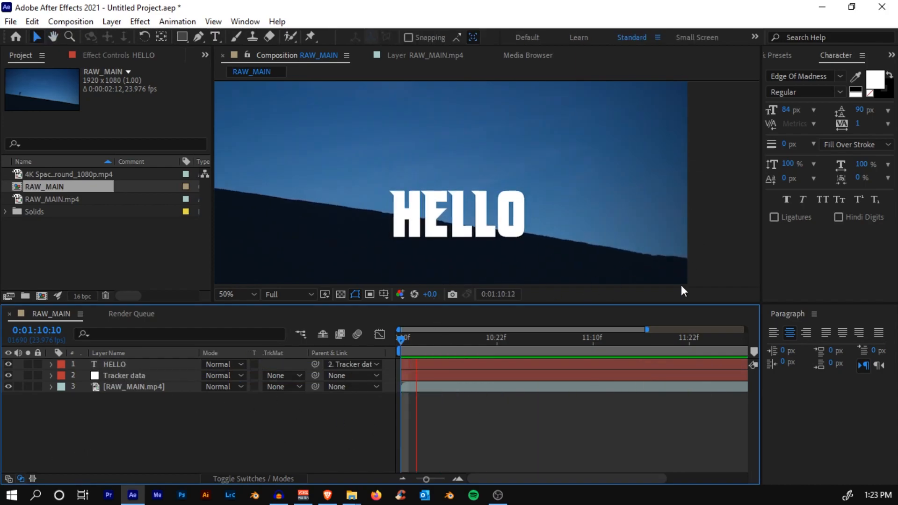
pyautogui.moveTo(425, 479); pyautogui.dragTo(416, 479)
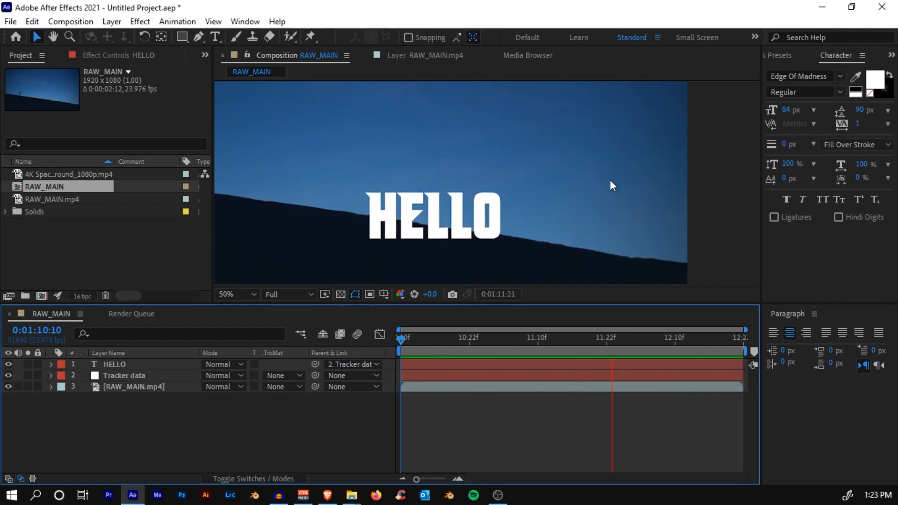
pyautogui.press('space')
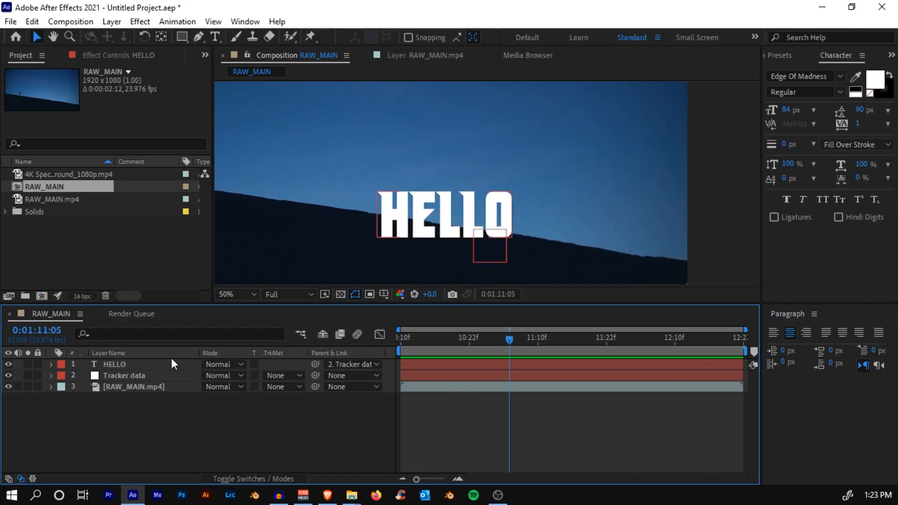
# Delete the HELLO text layer from the composition.
pyautogui.click(133, 365)
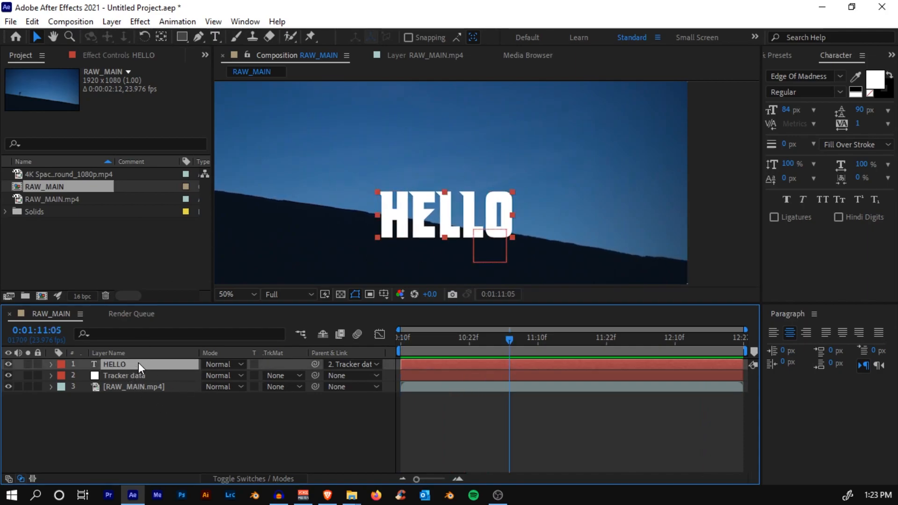
pyautogui.press('Delete')
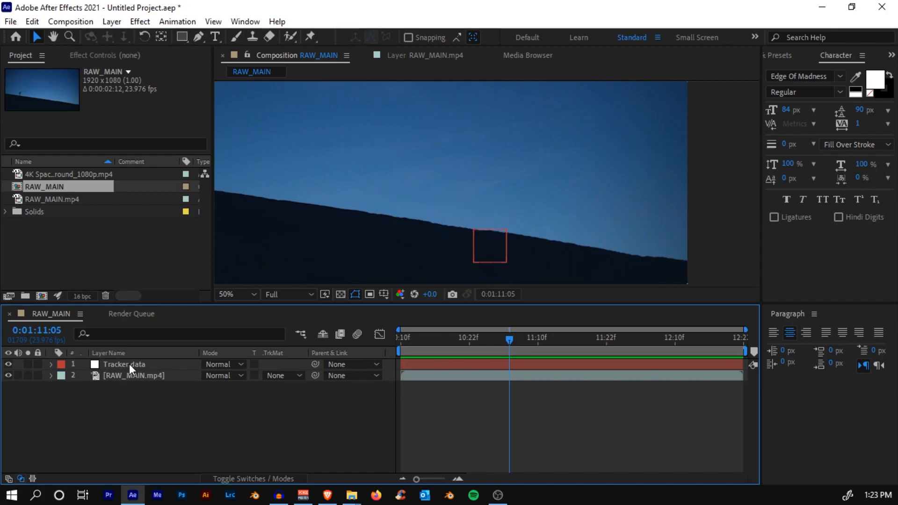
# Find the Color Range keying effect and apply it to the RAW_MAIN.mp4 layer.
pyautogui.click(470, 283)
pyautogui.scroll(-2, 469, 283)
pyautogui.click(780, 57)
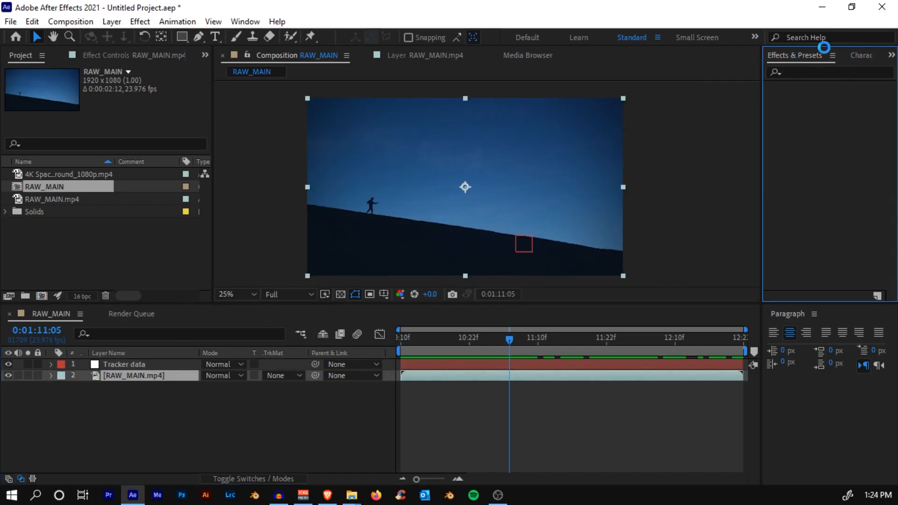
pyautogui.click(820, 71)
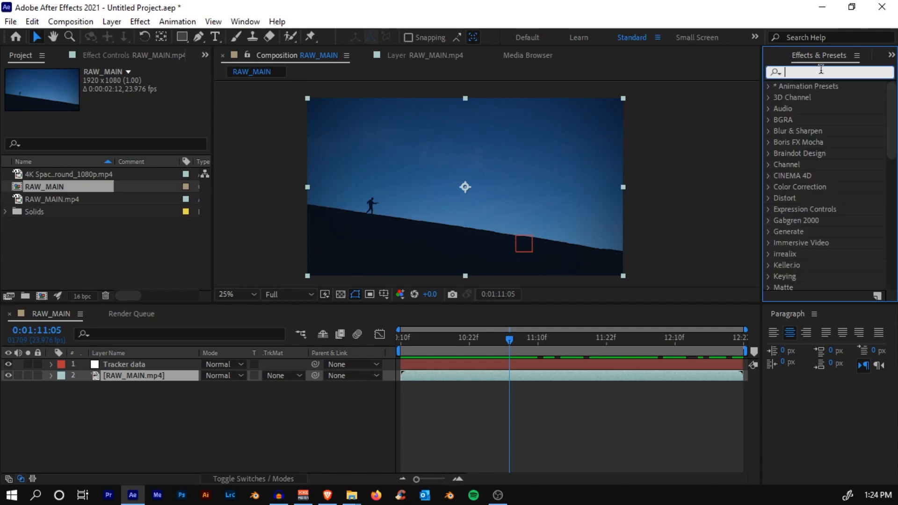
pyautogui.write('col')
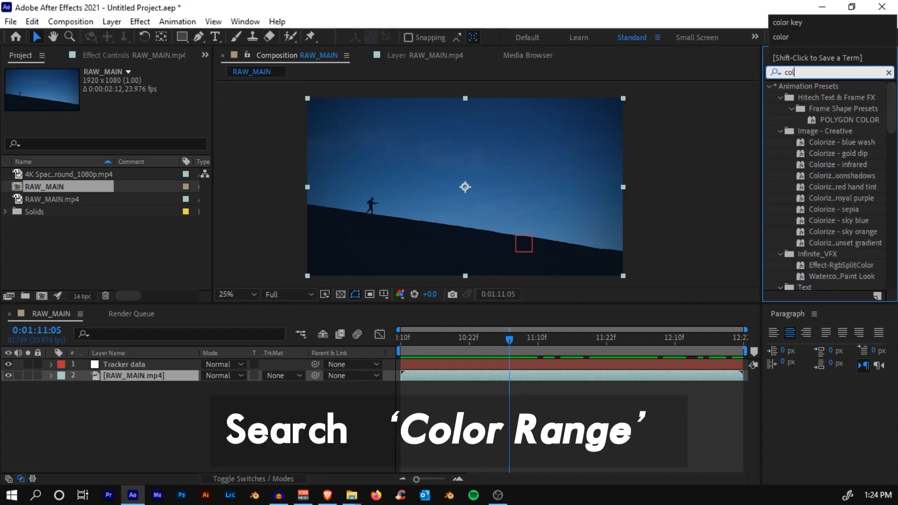
pyautogui.write('or range')
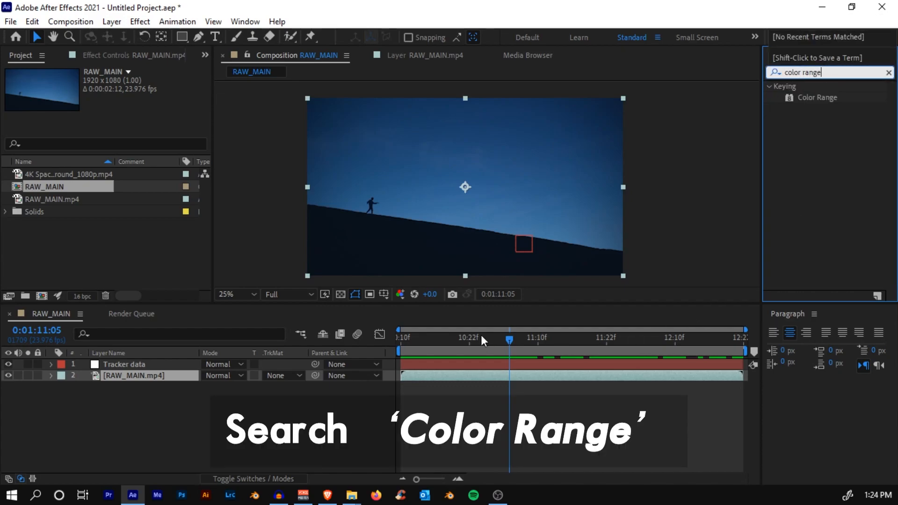
pyautogui.moveTo(818, 97); pyautogui.dragTo(434, 374)
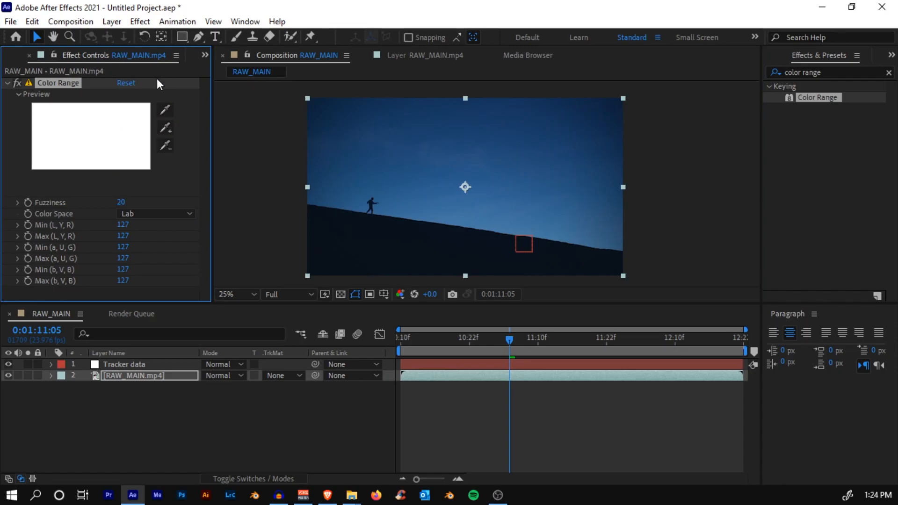
# Sample the blue sky just beside the frame's centre as the base key color for Color Range.
pyautogui.click(245, 22)
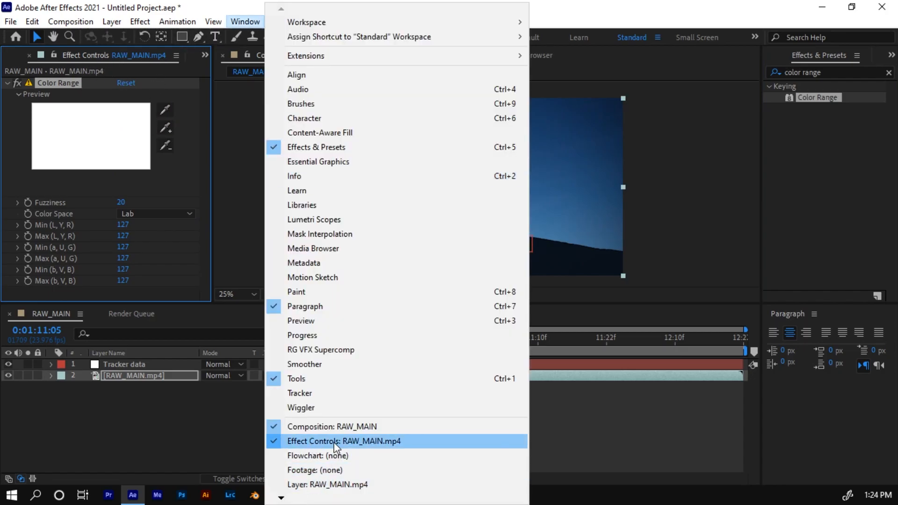
pyautogui.click(72, 102)
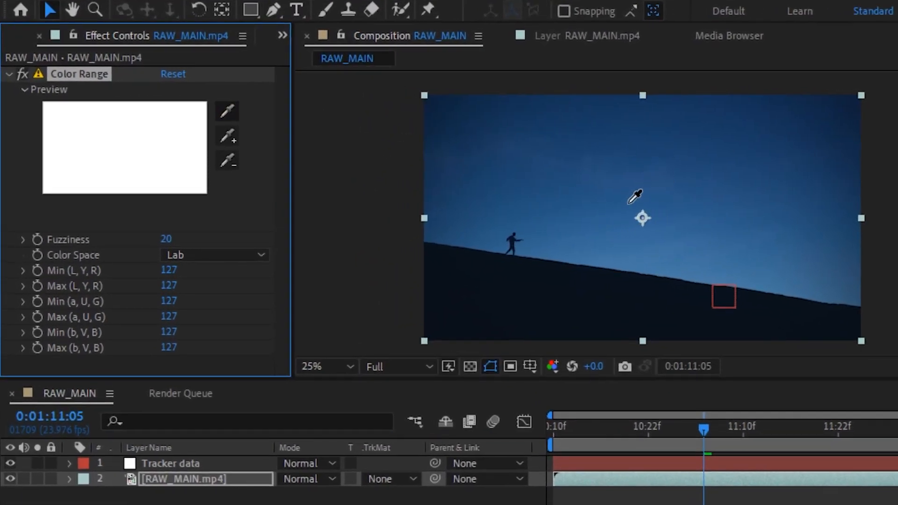
pyautogui.click(660, 226)
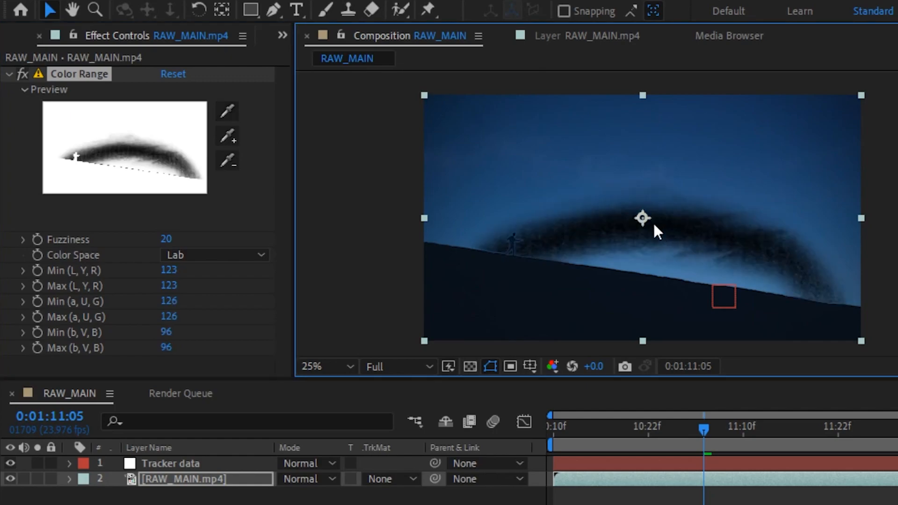
# Turn on the transparency grid to check the area of sky keyed out above the ridge.
pyautogui.scroll(2, 674, 241)
pyautogui.press('h')
pyautogui.moveTo(630, 219); pyautogui.dragTo(602, 190)
pyautogui.press('v')
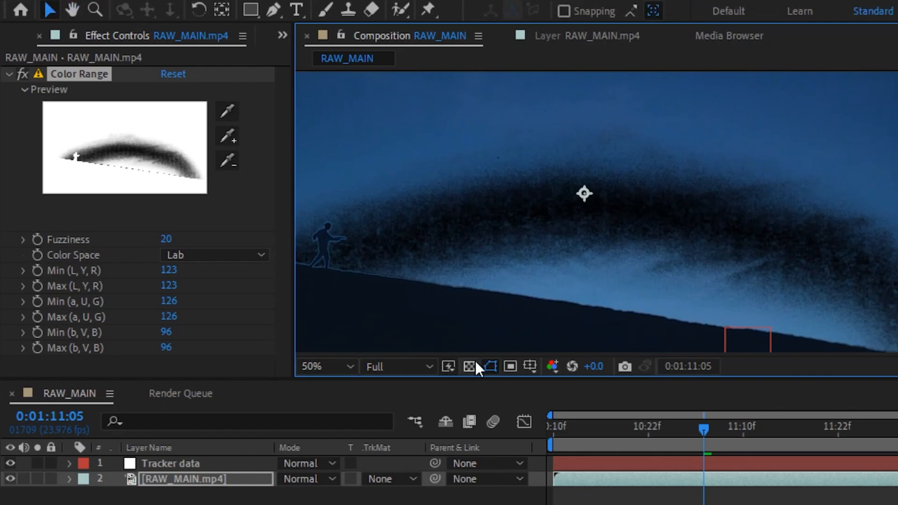
pyautogui.click(465, 367)
pyautogui.scroll(-2, 599, 207)
pyautogui.scroll(2, 600, 207)
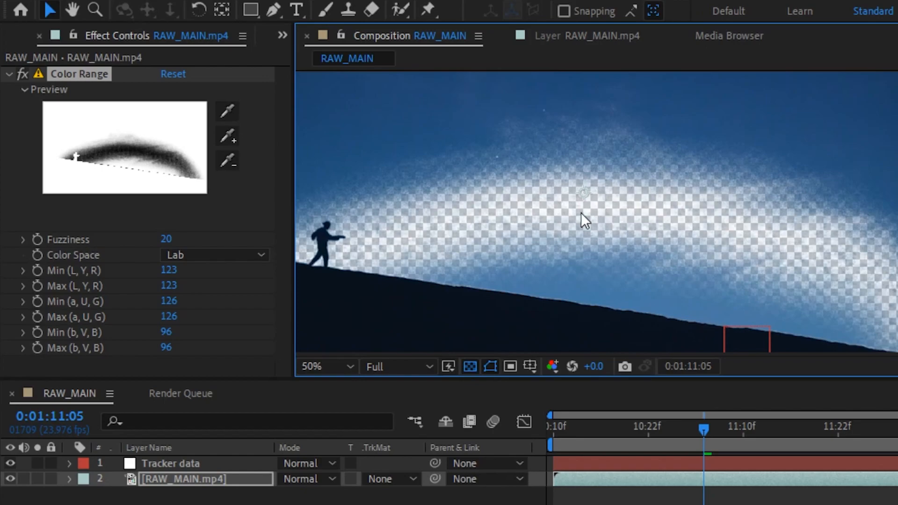
pyautogui.scroll(-2, 647, 213)
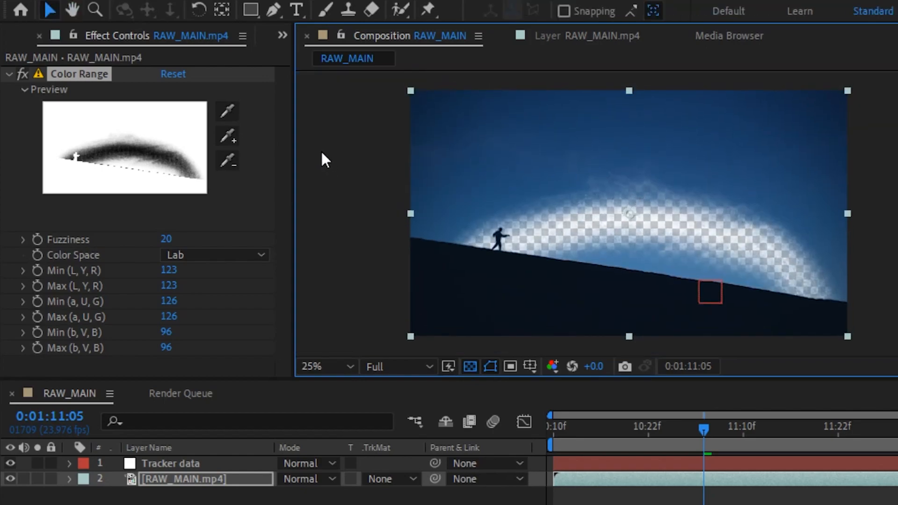
# Add the sky above the runner, the sky near the frame's upper edge and the blue patch above the ridge to the keyed range.
pyautogui.click(227, 136)
pyautogui.click(530, 164)
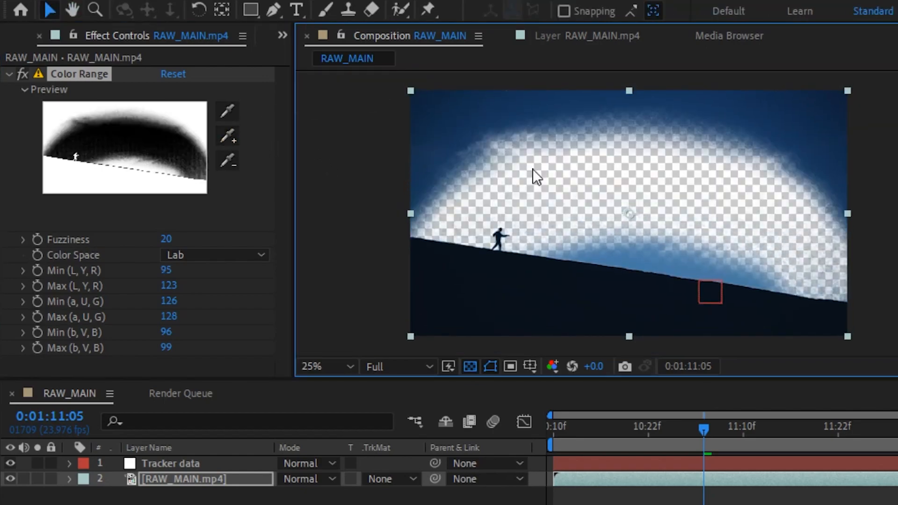
pyautogui.click(227, 135)
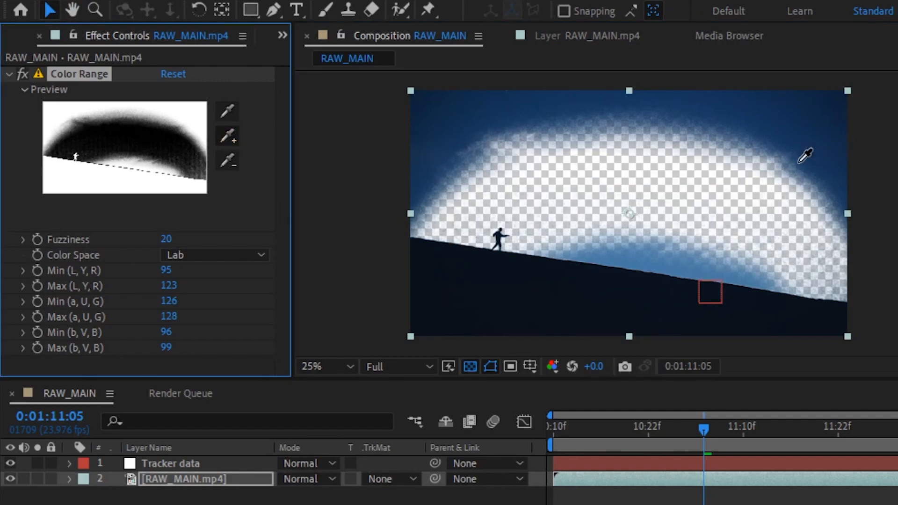
pyautogui.click(693, 106)
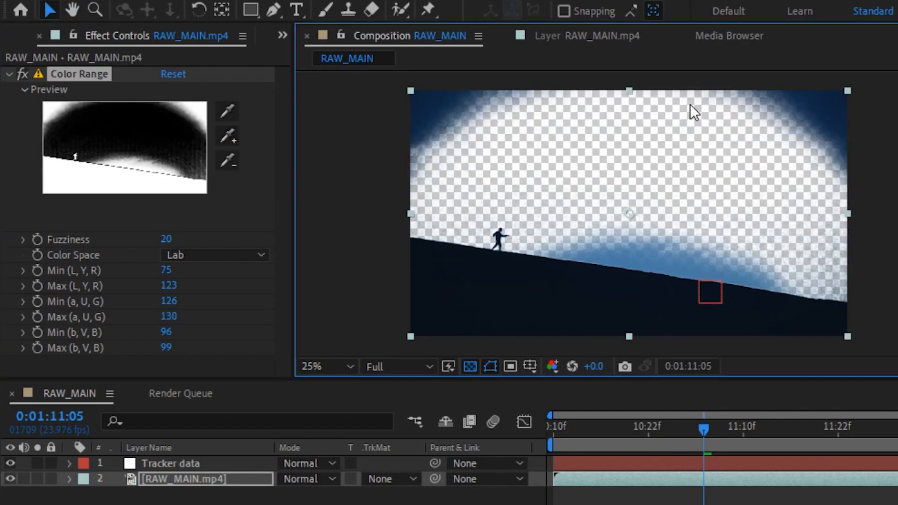
pyautogui.click(228, 136)
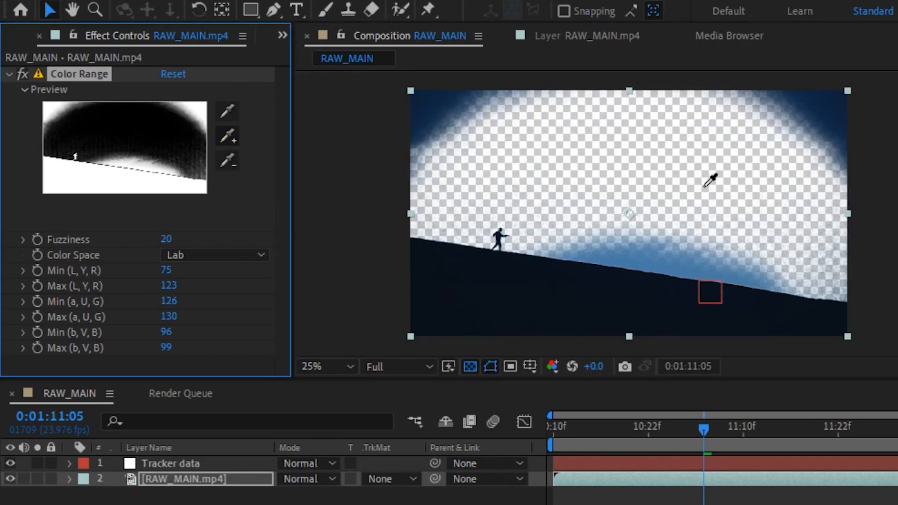
pyautogui.click(672, 260)
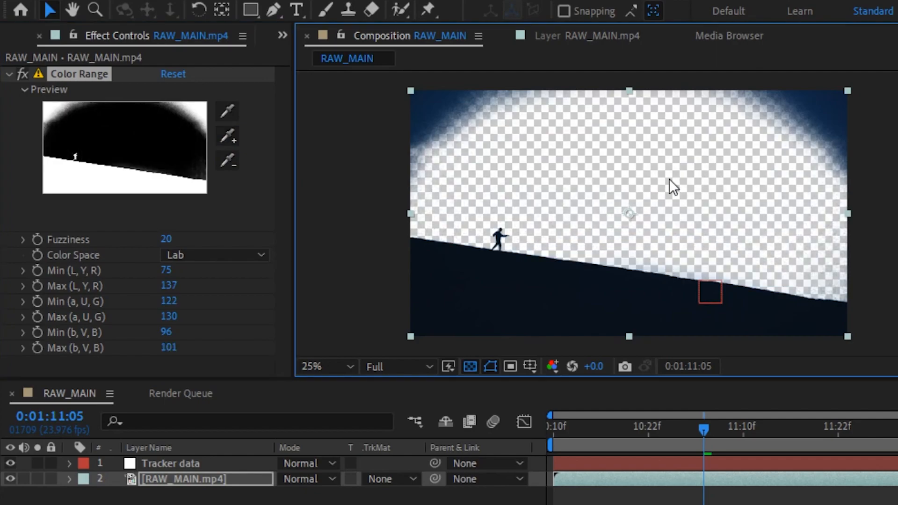
# Add the dark blue in the frame's upper-left corner to the Color Range key.
pyautogui.scroll(2, 520, 168)
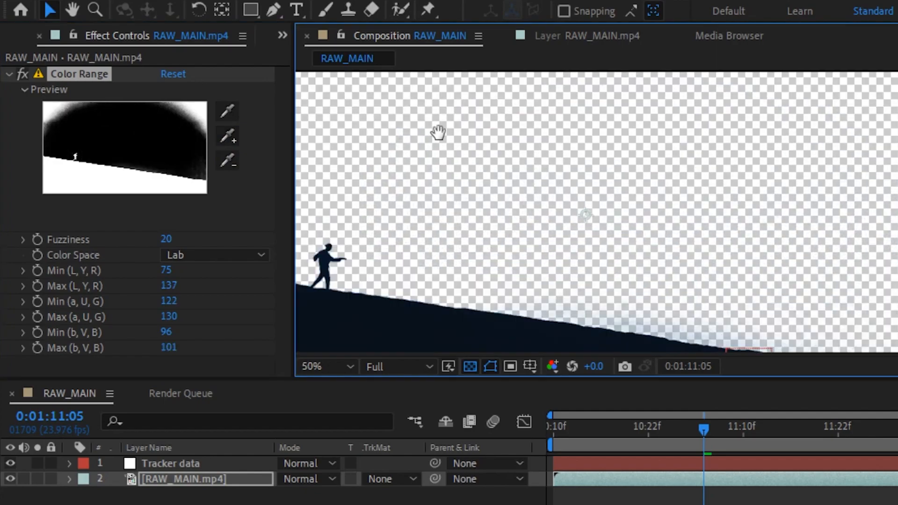
pyautogui.moveTo(349, 91); pyautogui.dragTo(559, 236)
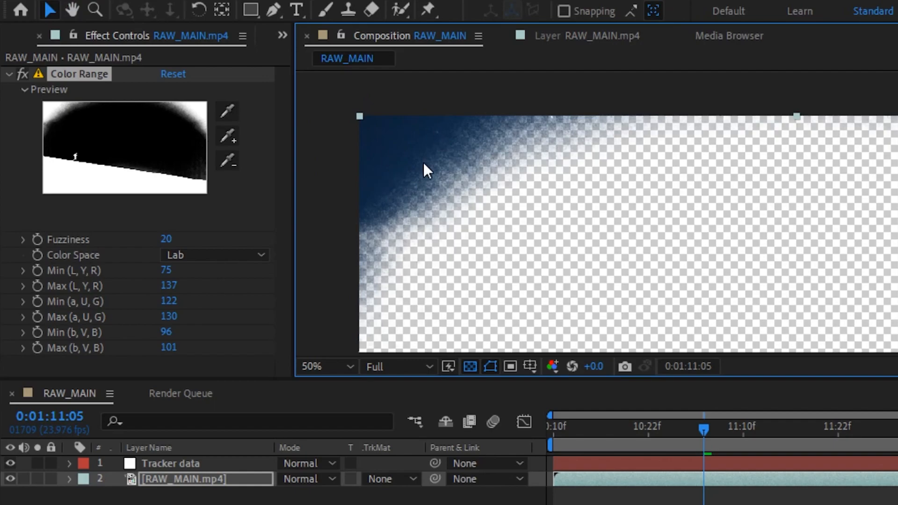
pyautogui.scroll(-2, 423, 162)
pyautogui.scroll(2, 722, 204)
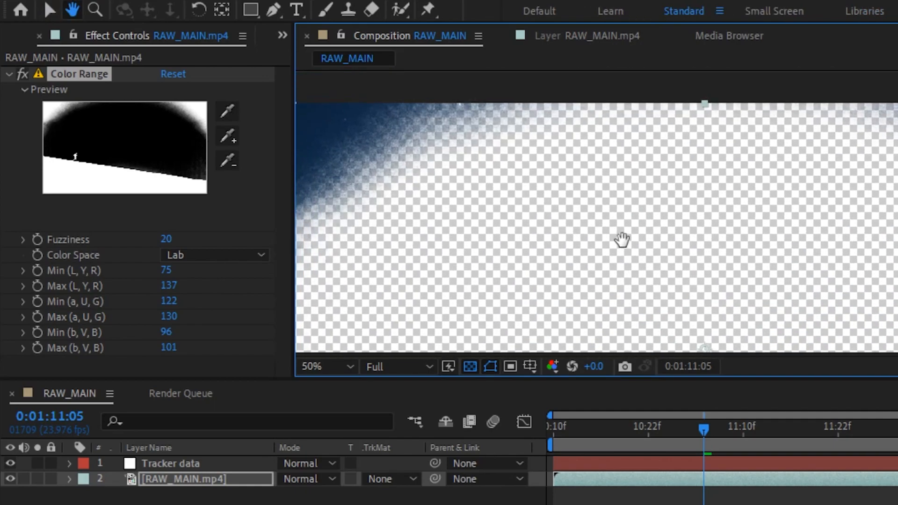
pyautogui.click(227, 135)
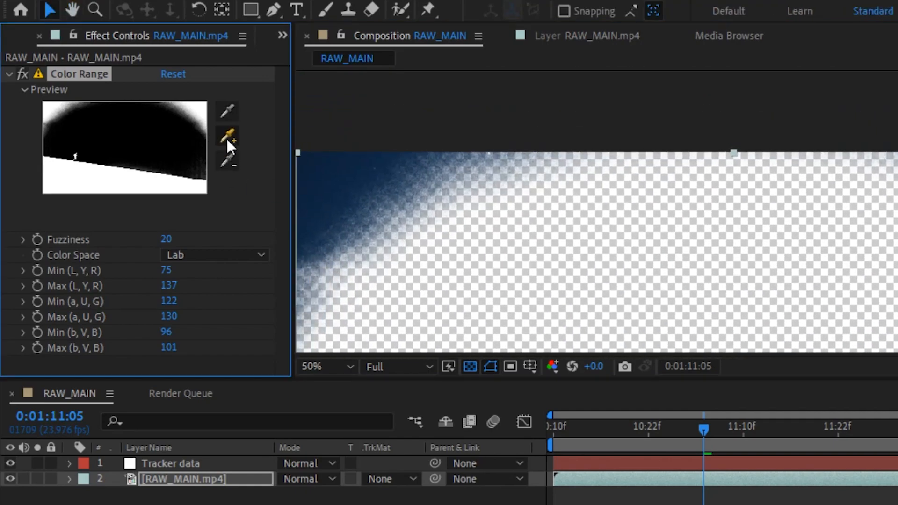
pyautogui.click(347, 178)
# Examine the runner's outline up close, comparing the footage with Color Range off and on.
pyautogui.moveTo(468, 327); pyautogui.dragTo(474, 231)
pyautogui.scroll(2, 472, 229)
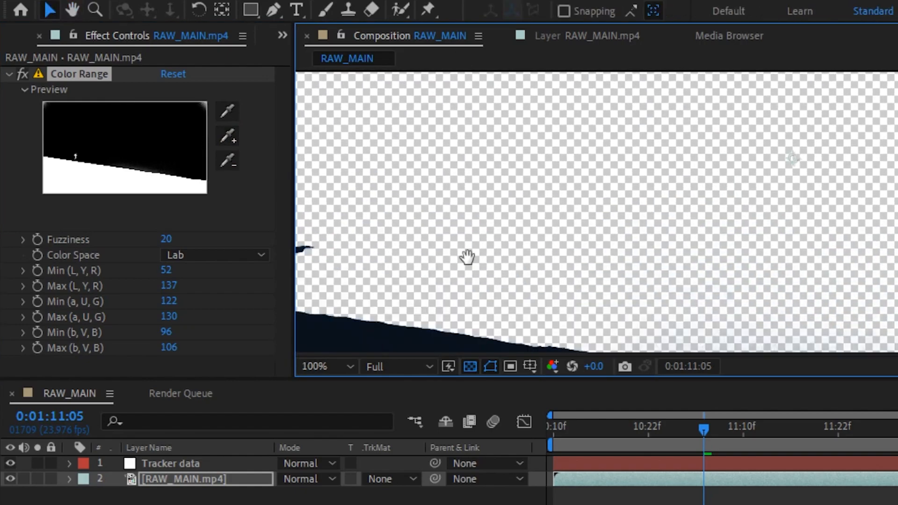
pyautogui.moveTo(515, 257); pyautogui.dragTo(607, 231)
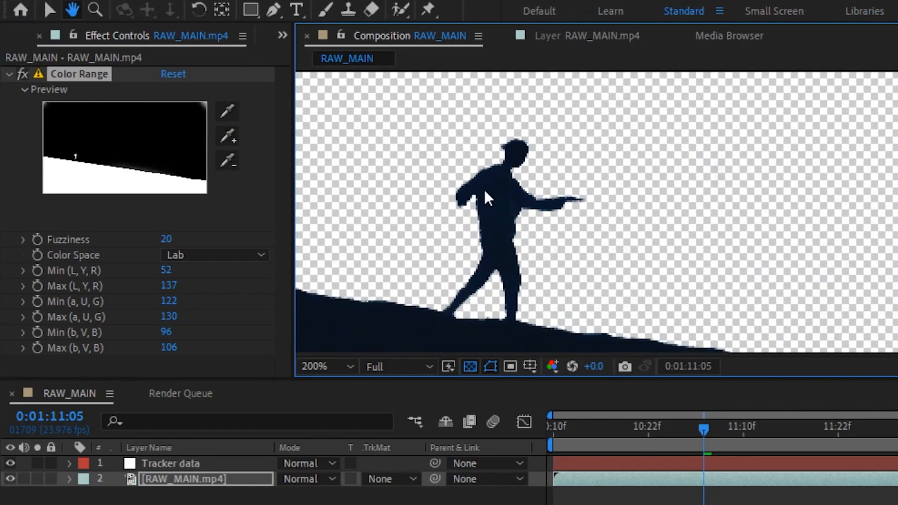
pyautogui.click(27, 75)
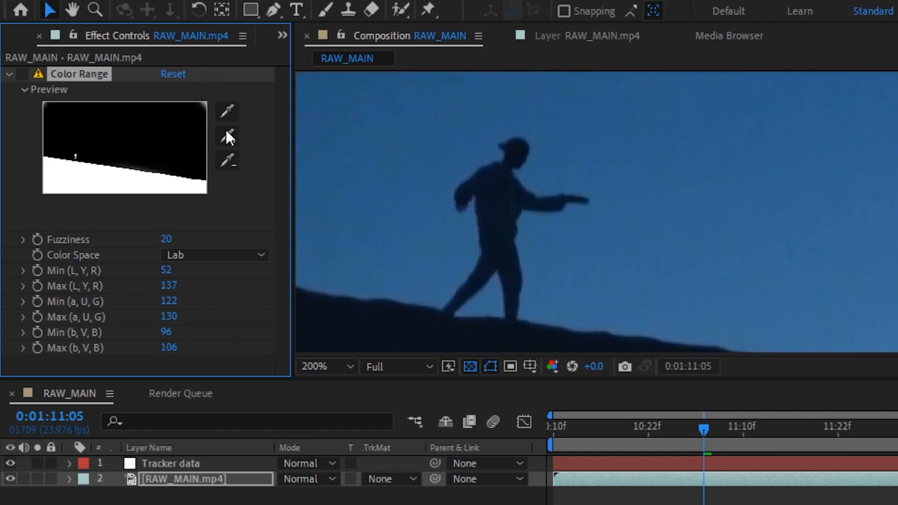
pyautogui.click(20, 74)
# Add the leftover blue in the frame's upper-right corner to the Color Range key.
pyautogui.scroll(-3, 638, 161)
pyautogui.moveTo(637, 161); pyautogui.dragTo(346, 189)
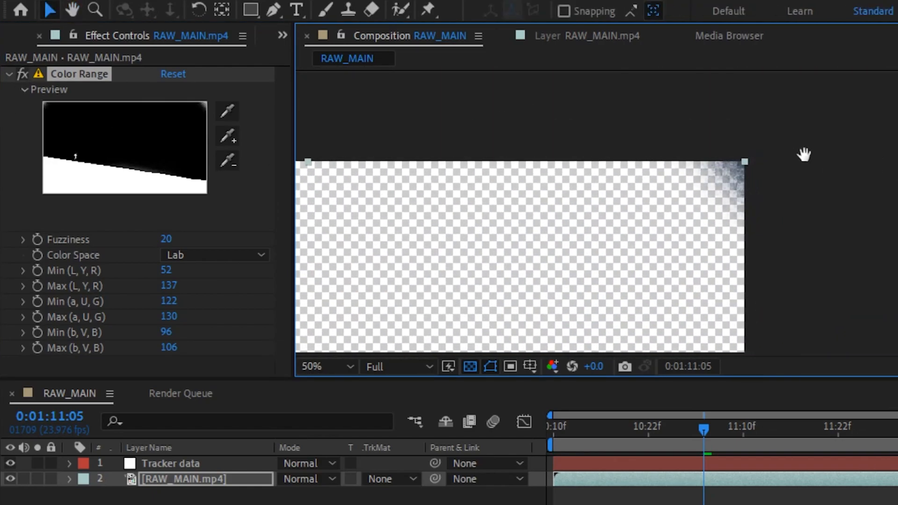
pyautogui.scroll(2, 818, 150)
pyautogui.moveTo(627, 183); pyautogui.dragTo(622, 205)
pyautogui.press('v')
pyautogui.click(227, 136)
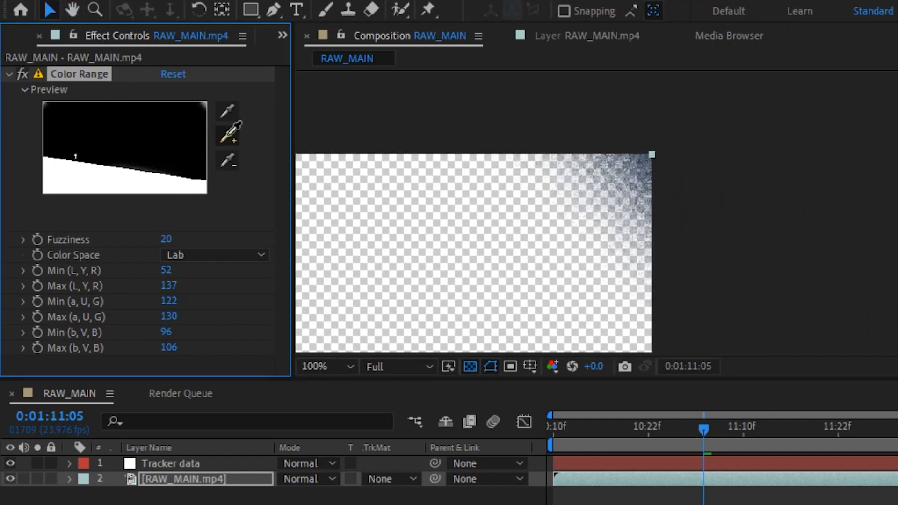
pyautogui.click(644, 159)
# Examine the keyed ridge and the runner's silhouette up close for unwanted transparency, then view the whole frame.
pyautogui.scroll(-2, 501, 154)
pyautogui.scroll(1, 577, 130)
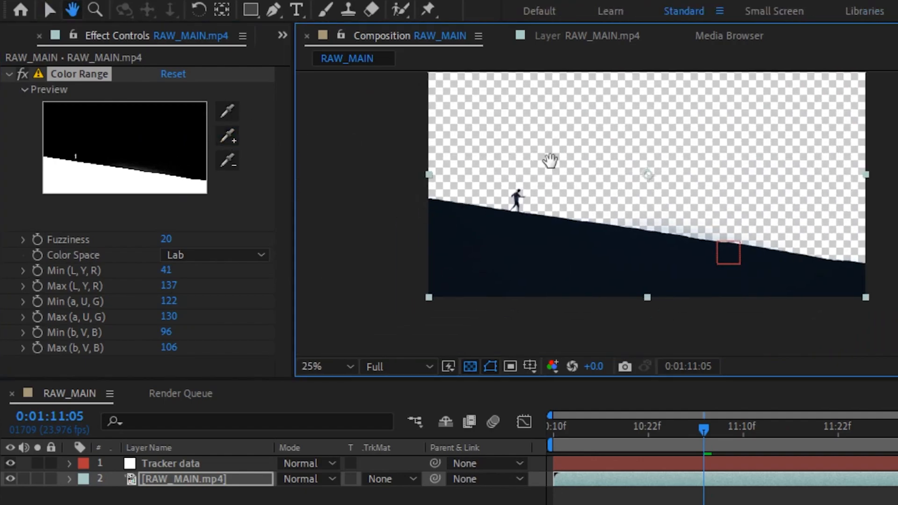
pyautogui.scroll(2, 528, 199)
pyautogui.press('h')
pyautogui.moveTo(364, 271); pyautogui.dragTo(858, 236)
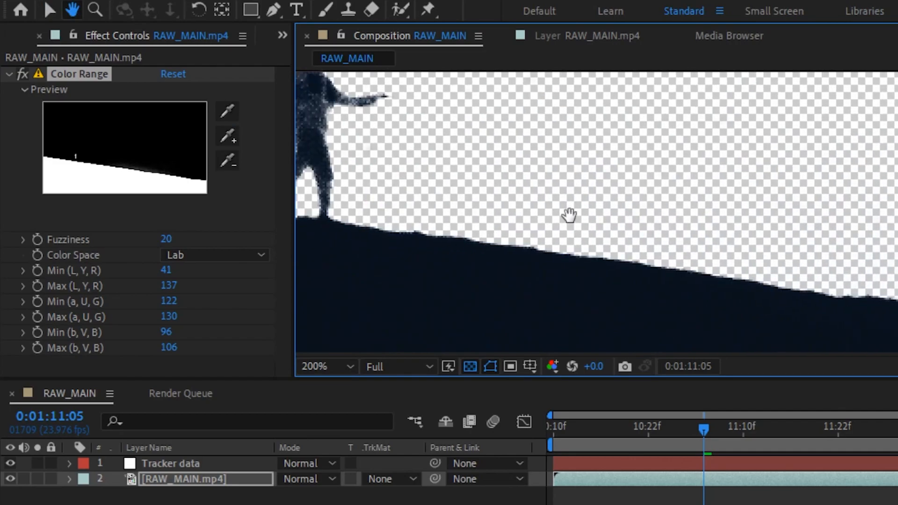
pyautogui.moveTo(326, 143); pyautogui.dragTo(583, 249)
pyautogui.press('v')
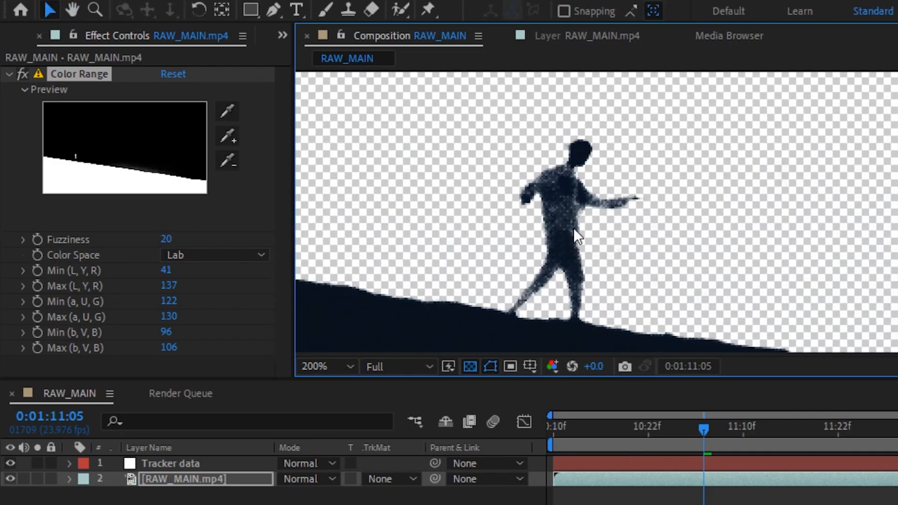
pyautogui.scroll(-3, 591, 167)
pyautogui.scroll(-2, 687, 152)
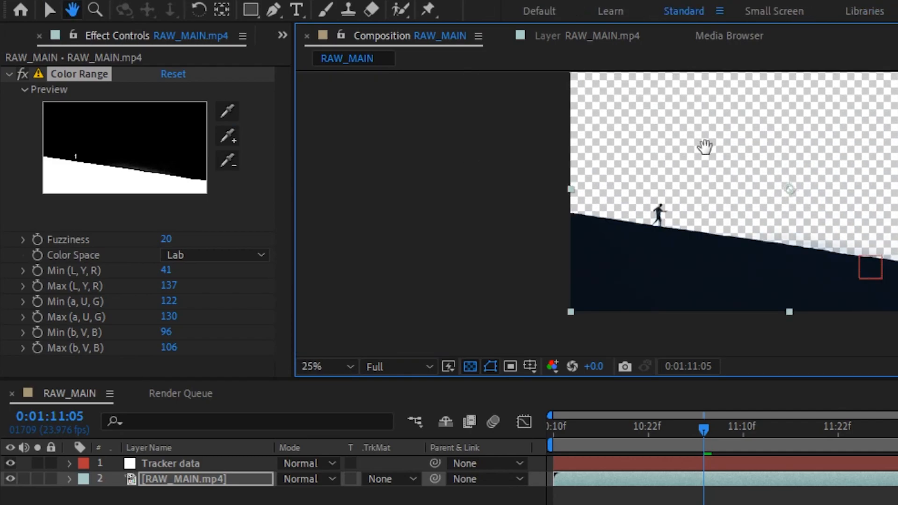
# Turn off the Color Range effect on RAW_MAIN.mp4 and collapse its settings.
pyautogui.press('h')
pyautogui.moveTo(722, 166); pyautogui.dragTo(621, 194)
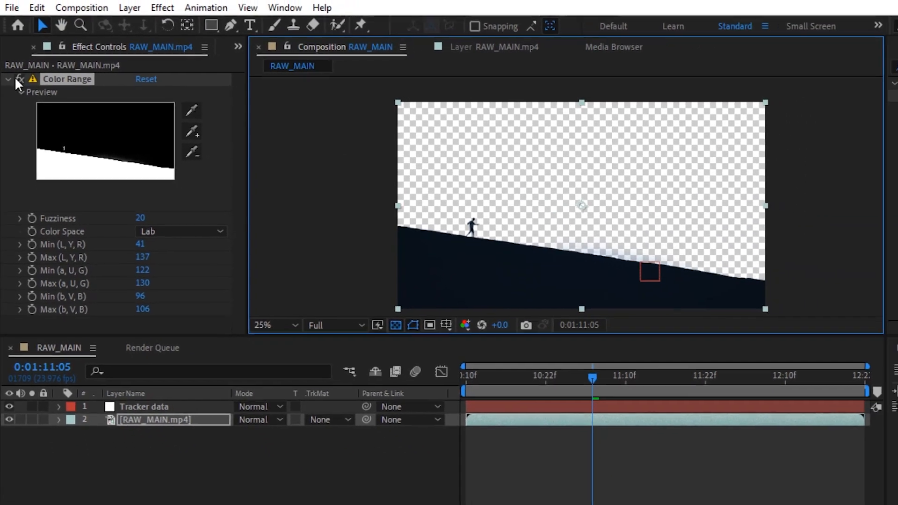
pyautogui.click(22, 74)
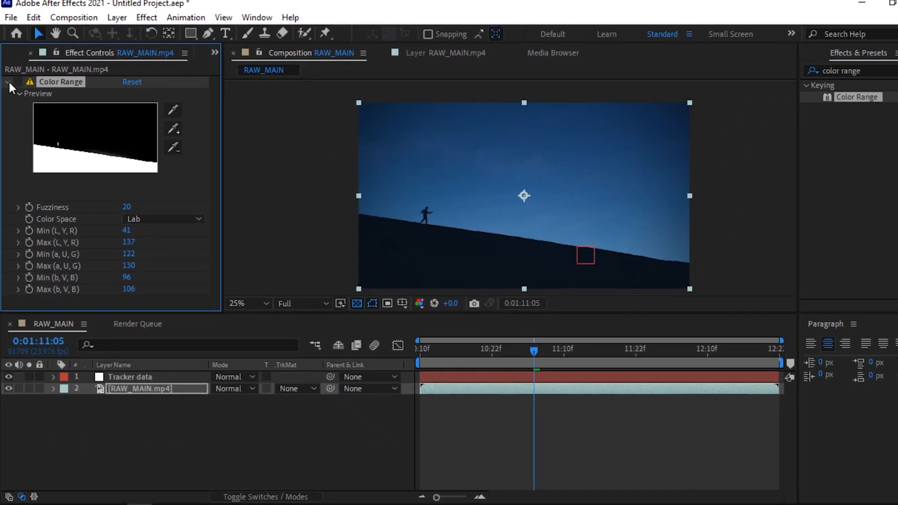
pyautogui.click(9, 74)
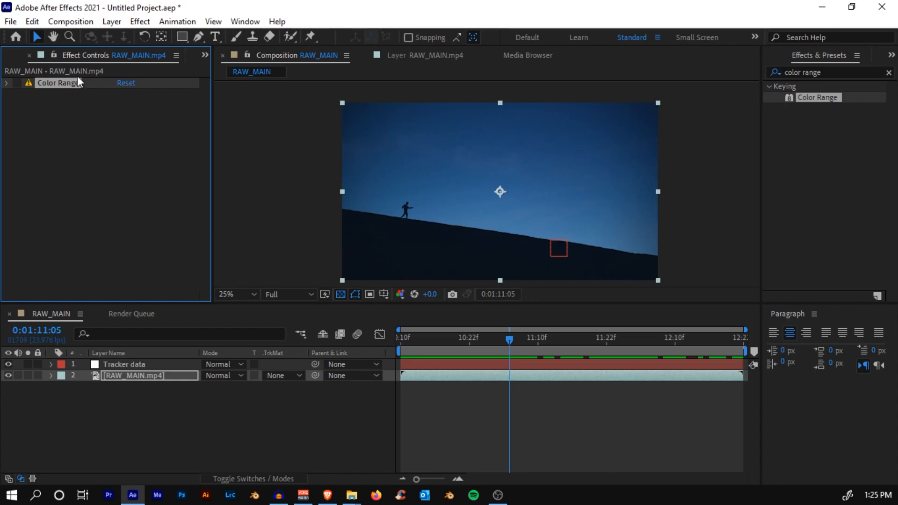
pyautogui.scroll(2, 485, 186)
pyautogui.scroll(-2, 470, 196)
pyautogui.rightClick(479, 401)
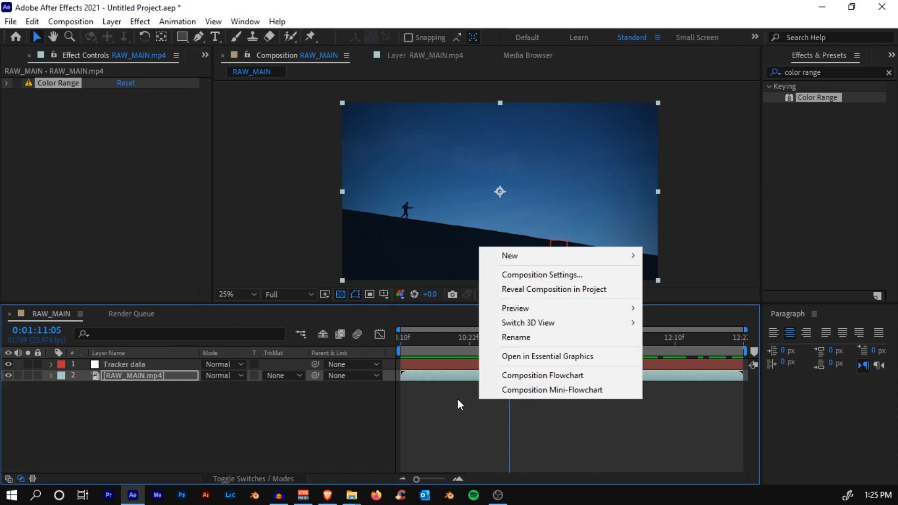
pyautogui.click(456, 445)
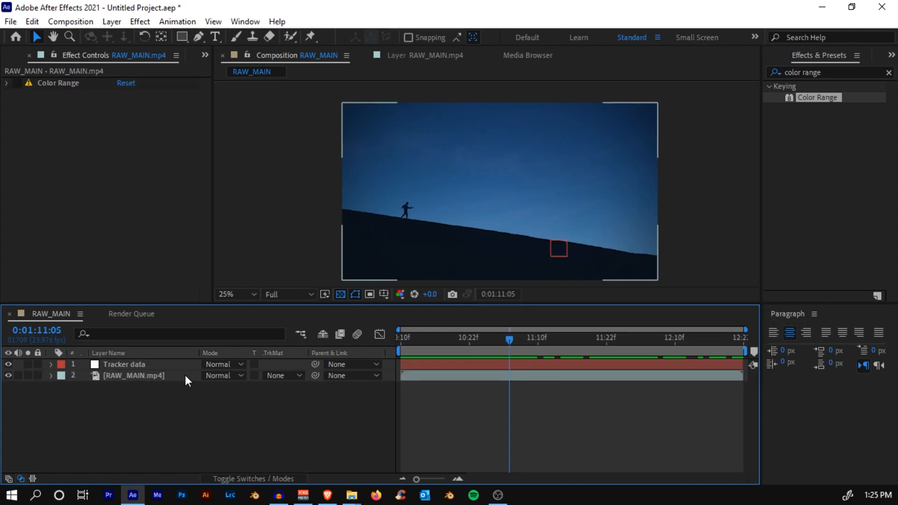
# Apply the Color Correction Exposure effect to RAW_MAIN.mp4 and place it above Color Range in the effect order.
pyautogui.click(138, 375)
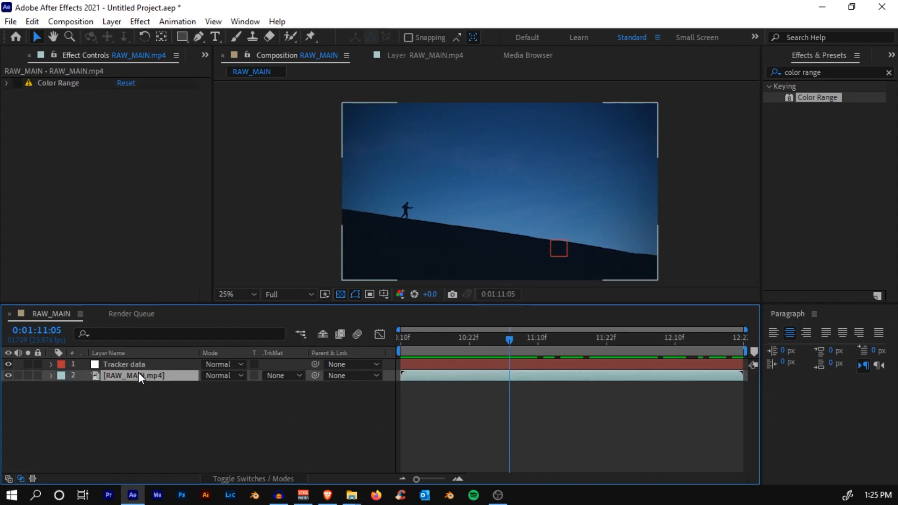
pyautogui.click(849, 74)
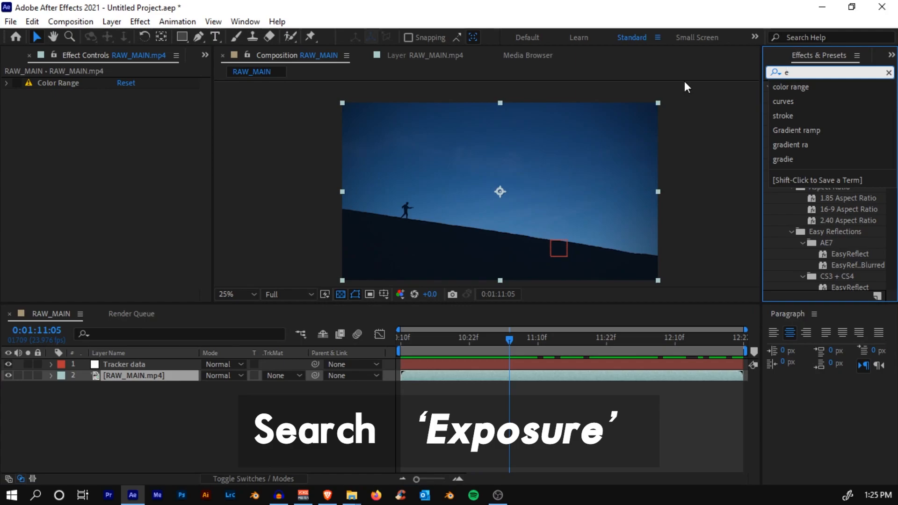
pyautogui.write('xpos')
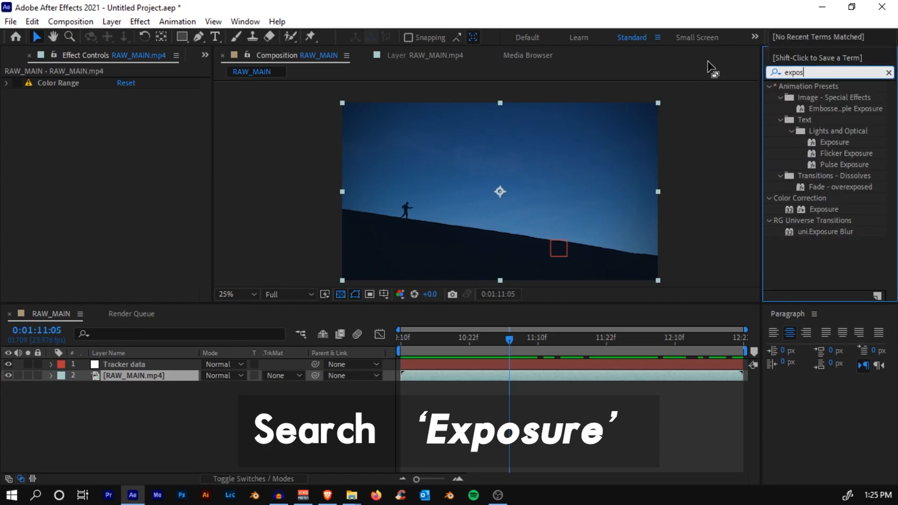
pyautogui.moveTo(824, 209); pyautogui.dragTo(492, 374)
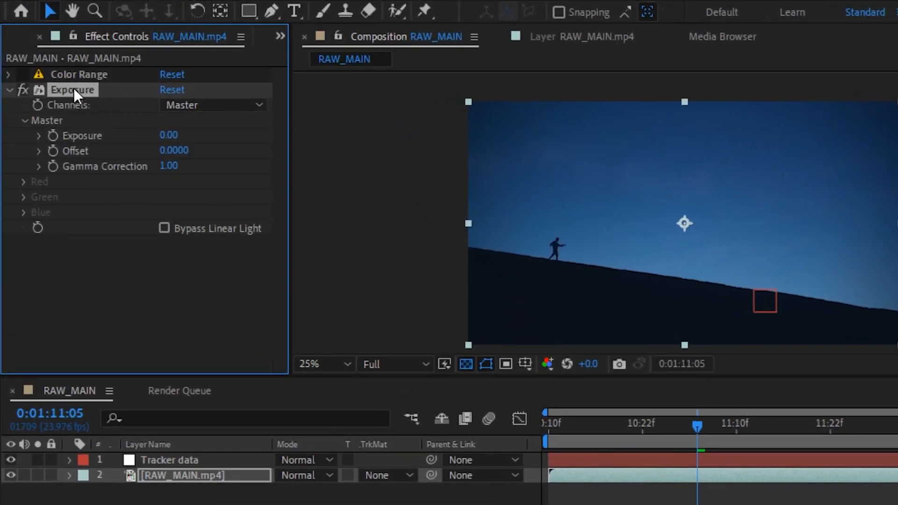
pyautogui.moveTo(74, 88); pyautogui.dragTo(73, 71)
# Brighten the footage by setting the master Exposure to 3.80.
pyautogui.moveTo(183, 119); pyautogui.dragTo(379, 119)
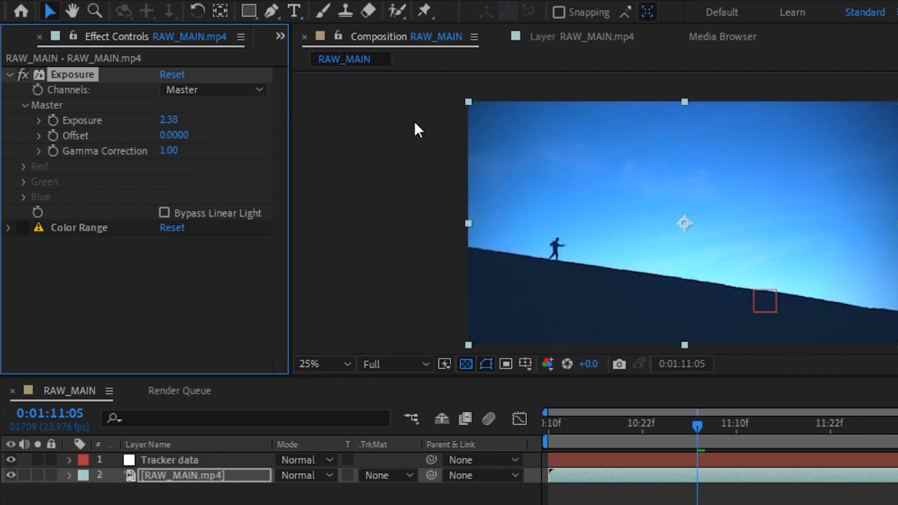
pyautogui.moveTo(169, 120); pyautogui.dragTo(290, 117)
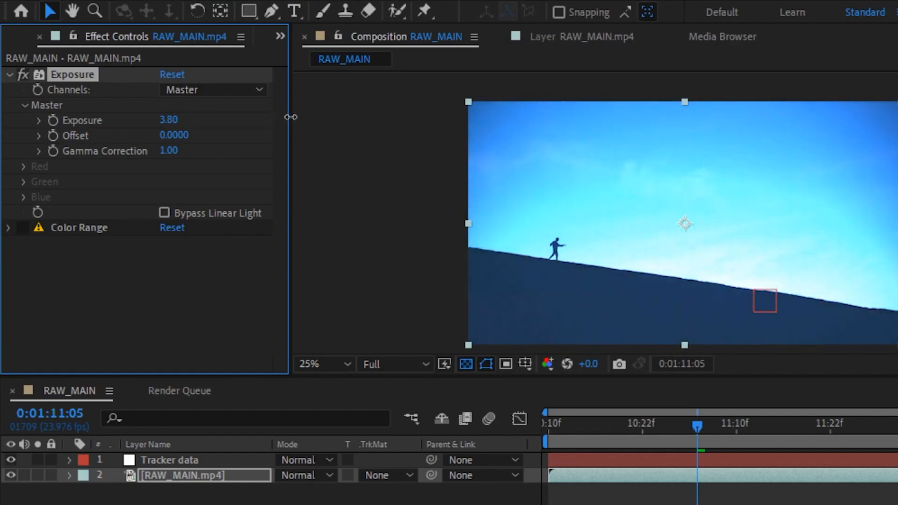
pyautogui.moveTo(637, 214); pyautogui.dragTo(628, 209)
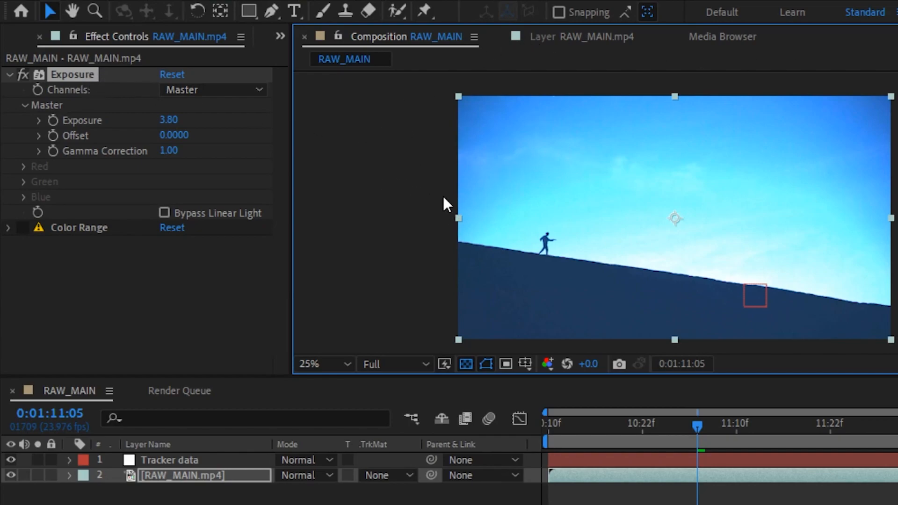
# Draw a closed Pen mask around the upper sky, with a gently curved lower edge and corners beyond the frame.
pyautogui.click(270, 11)
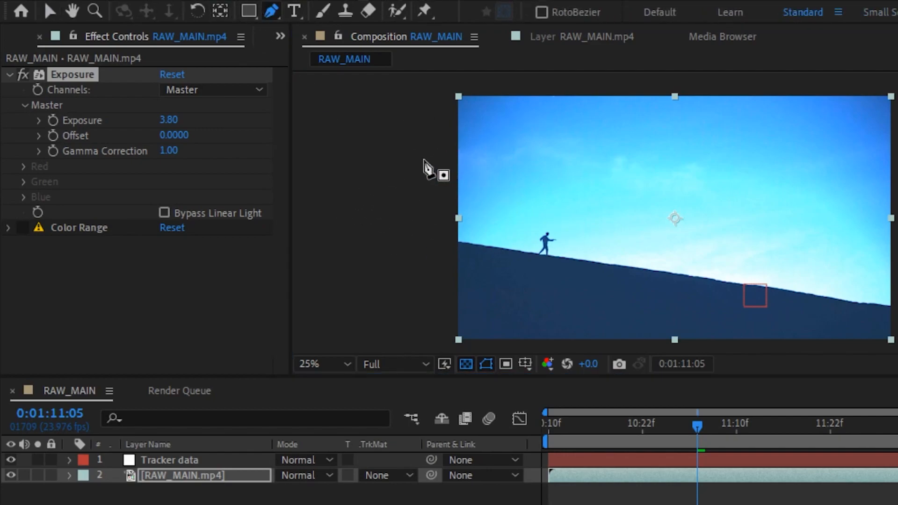
pyautogui.click(429, 169)
pyautogui.moveTo(471, 160); pyautogui.dragTo(518, 153)
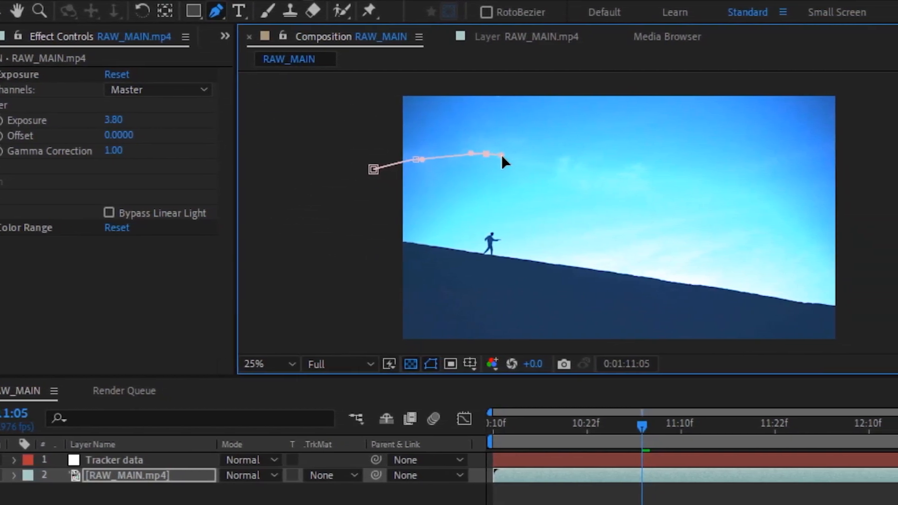
pyautogui.moveTo(595, 171); pyautogui.dragTo(617, 174)
pyautogui.moveTo(716, 178); pyautogui.dragTo(727, 179)
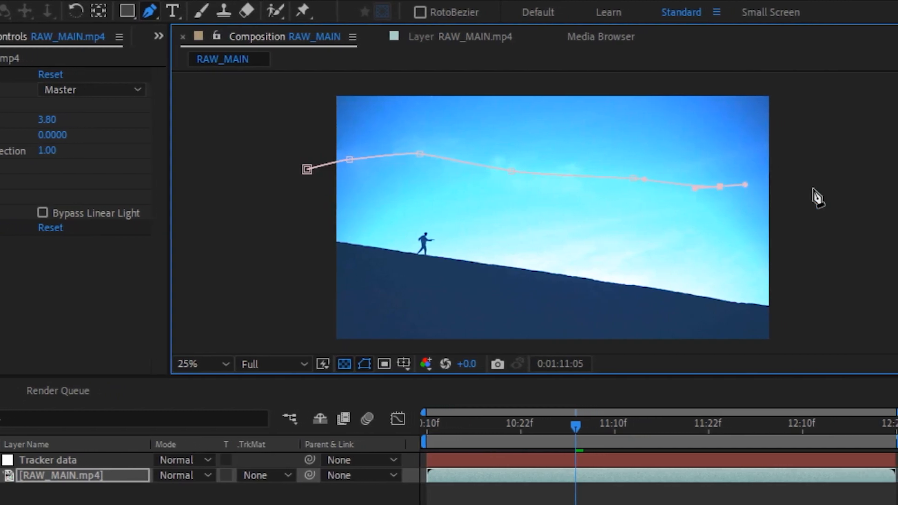
pyautogui.click(831, 188)
pyautogui.click(824, 73)
pyautogui.click(269, 75)
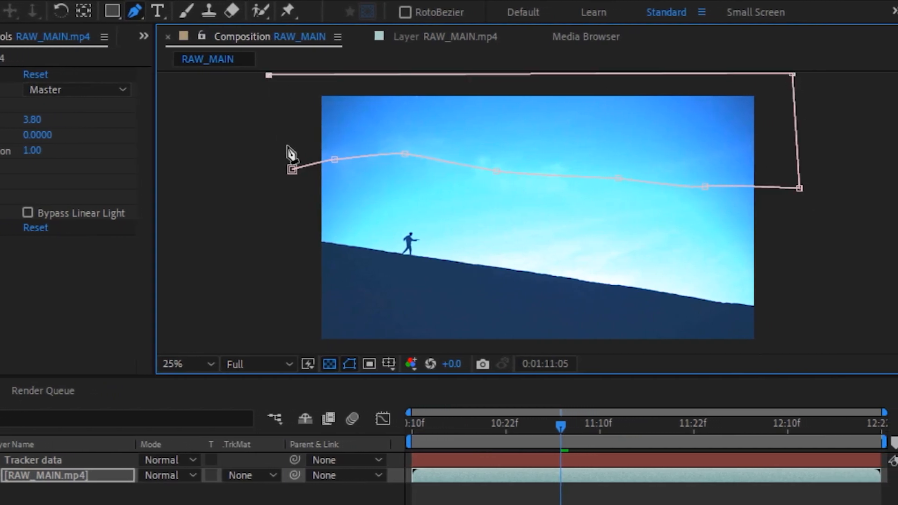
pyautogui.click(292, 169)
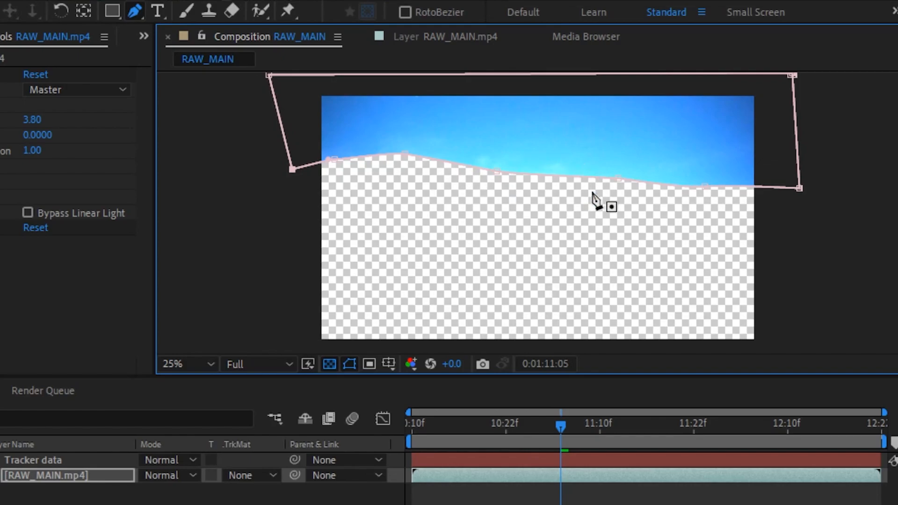
pyautogui.moveTo(593, 228); pyautogui.dragTo(587, 223)
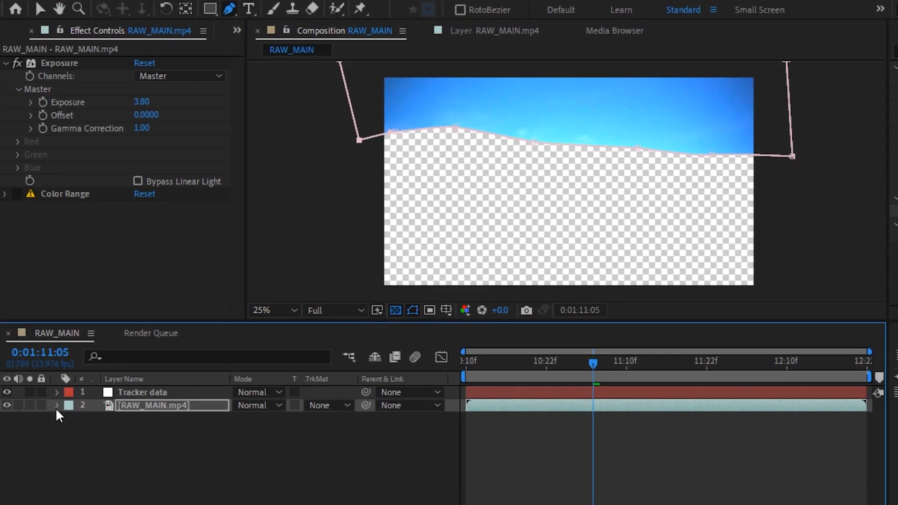
# Restrict the Exposure effect to Mask 1 by adding a mask reference in its Compositing Options.
pyautogui.click(0, 477)
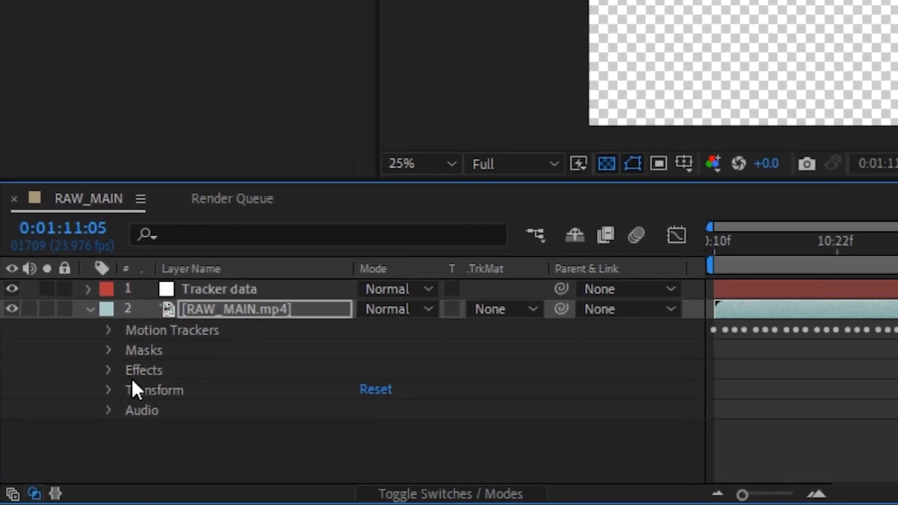
pyautogui.click(108, 370)
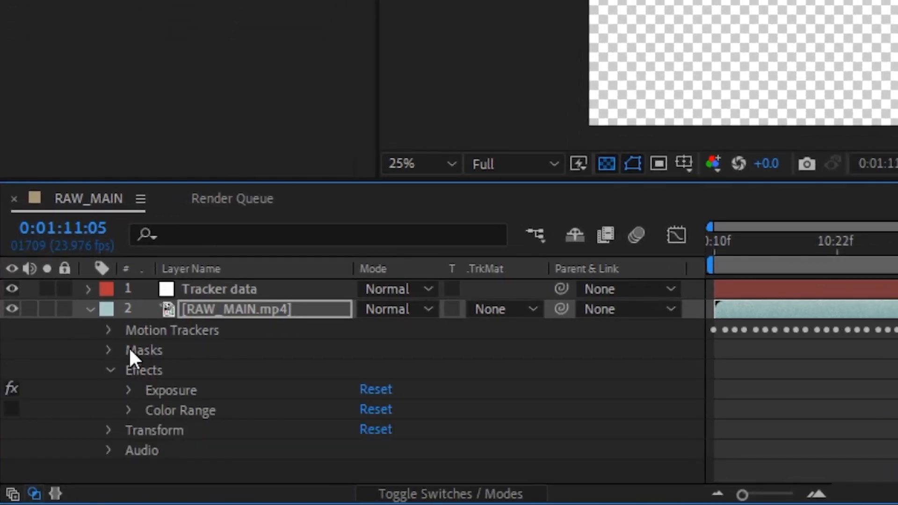
pyautogui.click(129, 391)
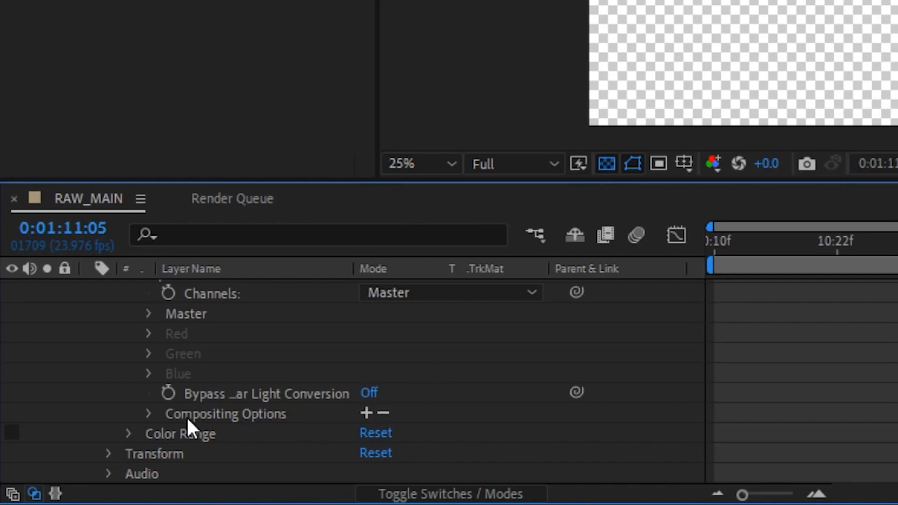
pyautogui.click(366, 413)
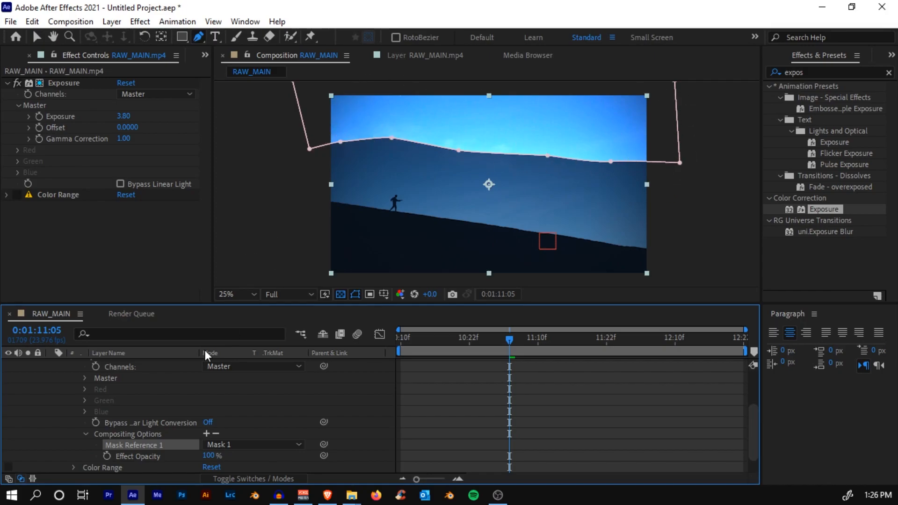
# Set Mask 1's feather to 601 pixels and compare the sky with Exposure off and on.
pyautogui.scroll(3, 119, 386)
pyautogui.click(131, 374)
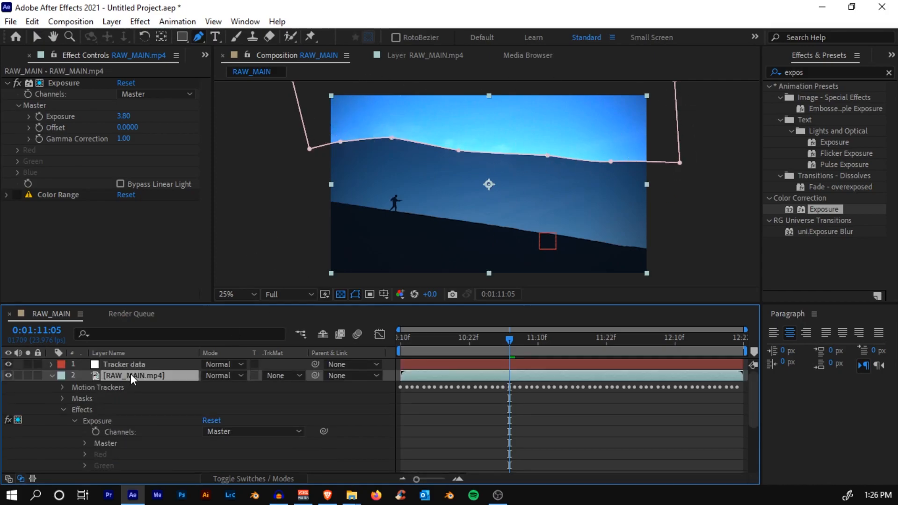
pyautogui.press('f')
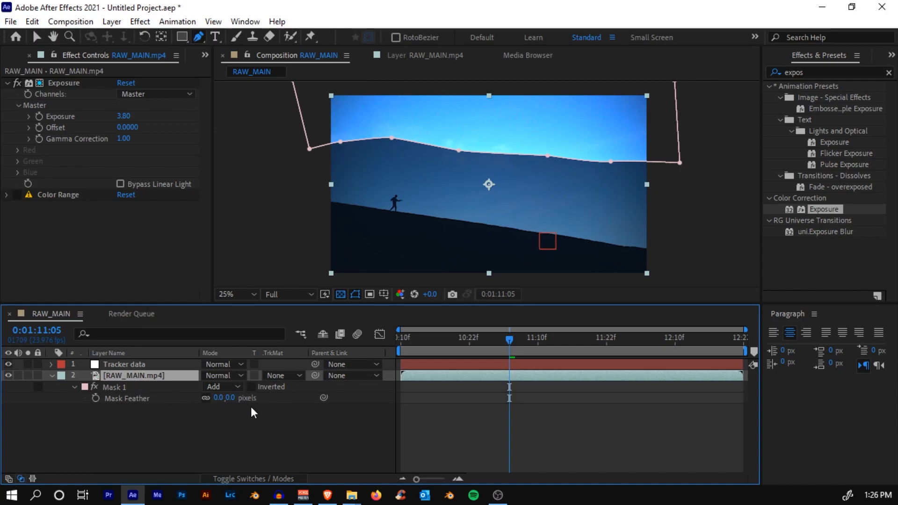
pyautogui.moveTo(230, 401); pyautogui.dragTo(397, 389)
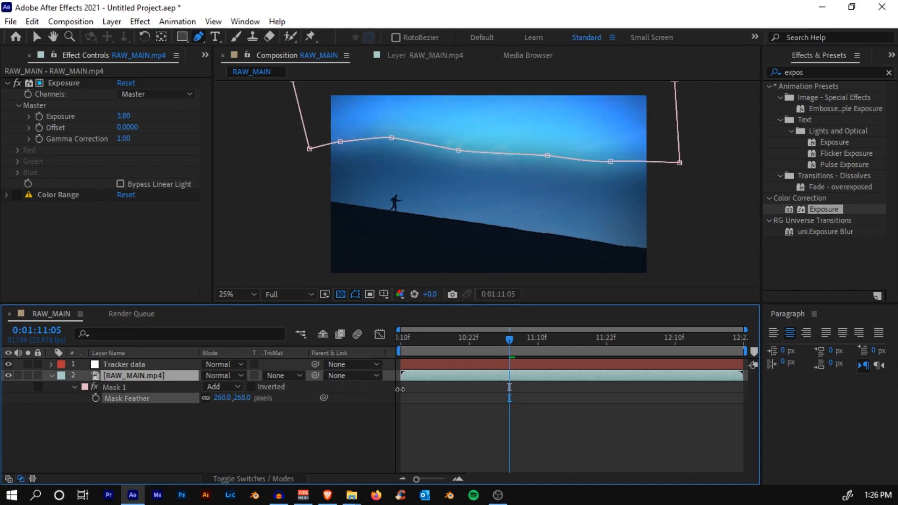
pyautogui.rightClick(447, 387)
pyautogui.click(273, 422)
pyautogui.moveTo(242, 398); pyautogui.dragTo(404, 391)
pyautogui.click(383, 405)
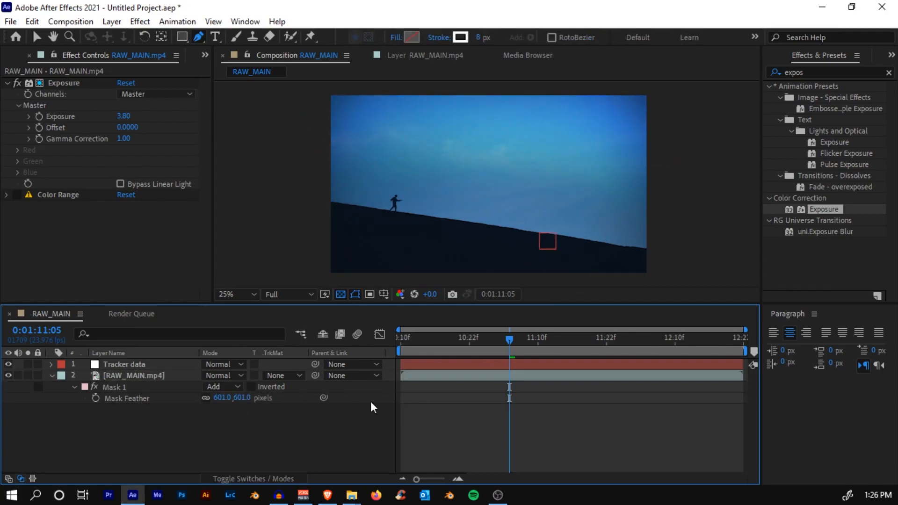
pyautogui.click(18, 85)
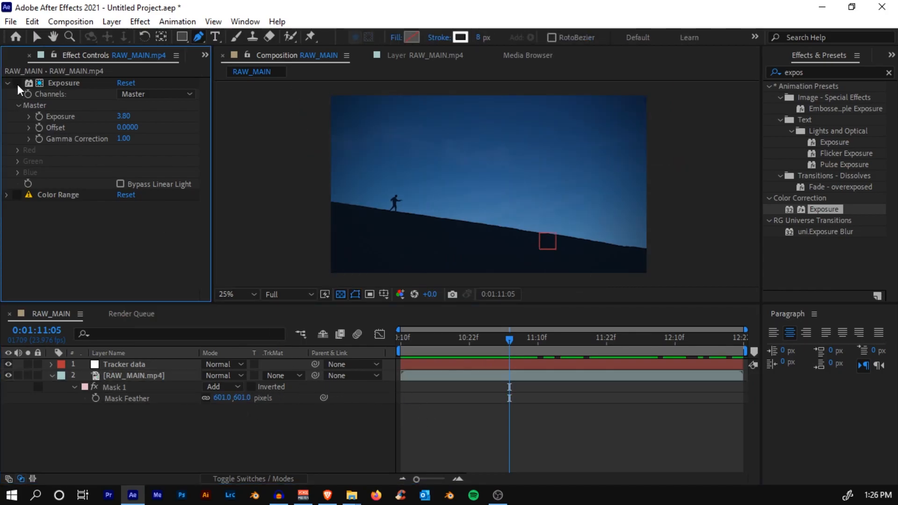
pyautogui.click(18, 84)
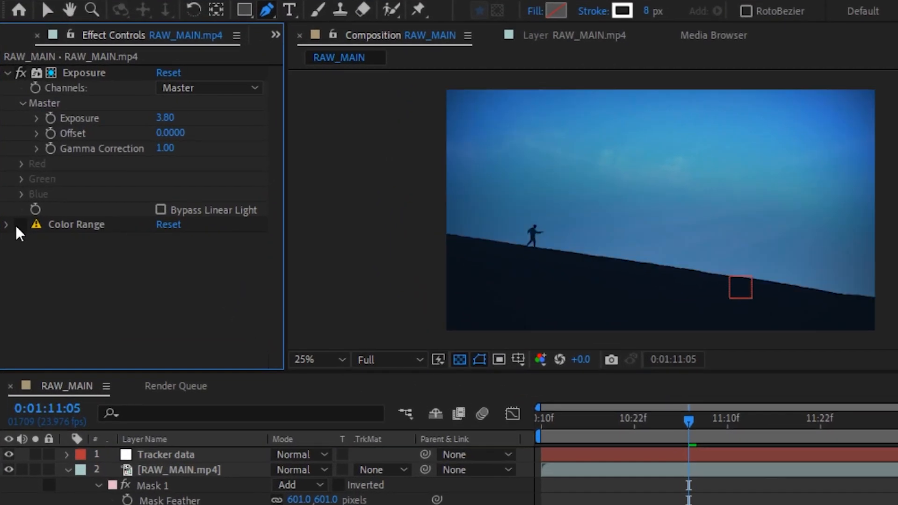
# Reset and re-enable Color Range, then key out the sky blue just above the frame's centre.
pyautogui.click(178, 221)
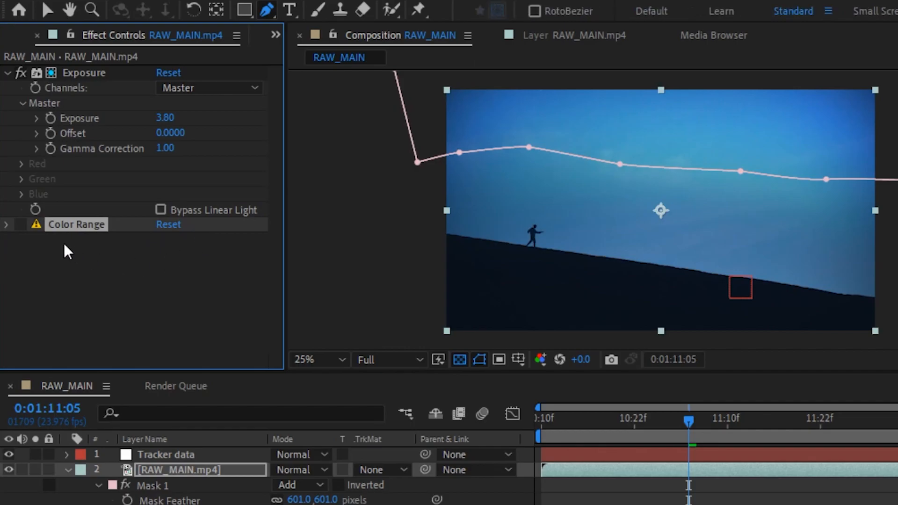
pyautogui.click(6, 225)
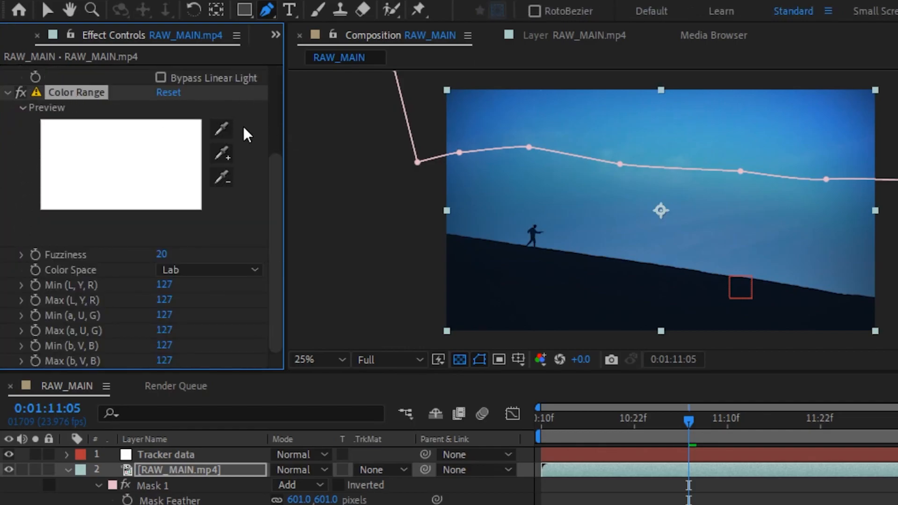
pyautogui.click(223, 129)
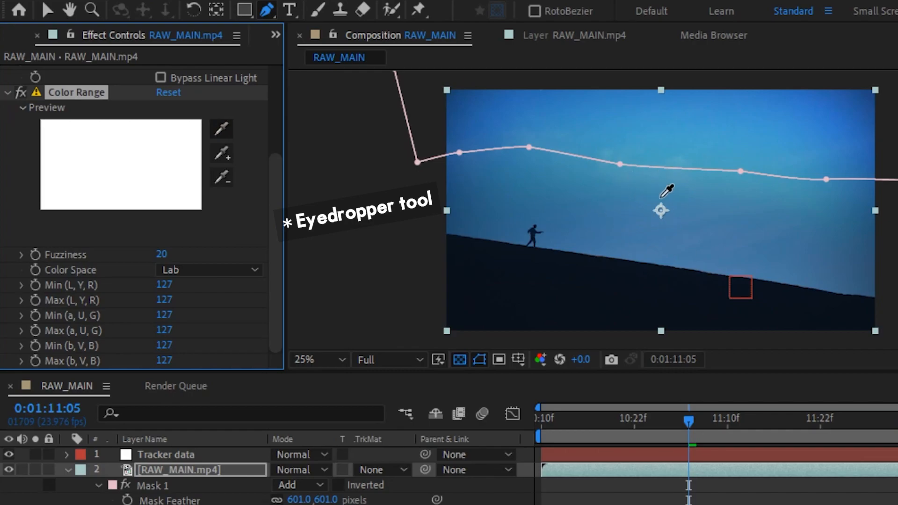
pyautogui.click(659, 197)
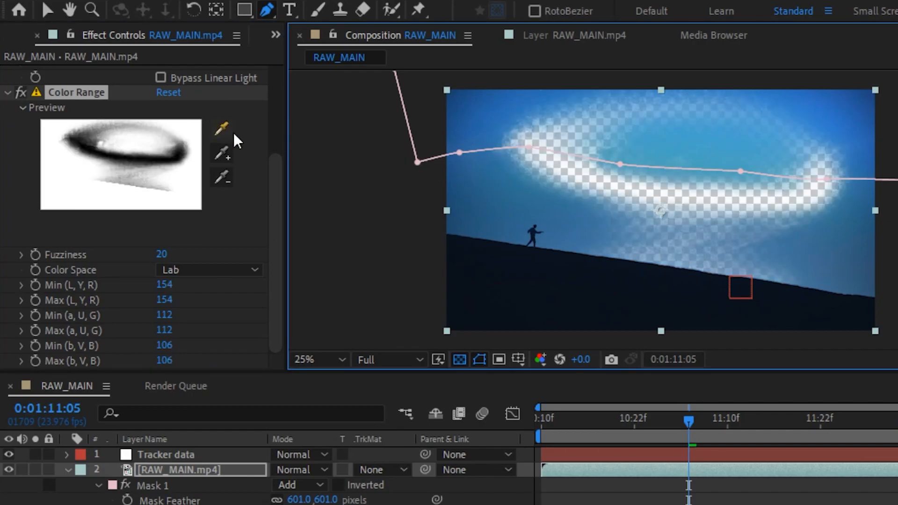
# Add the sky above the runner, the bright blue patch beneath the mask and the blue at the frame's left edge to the key.
pyautogui.click(227, 151)
pyautogui.click(487, 173)
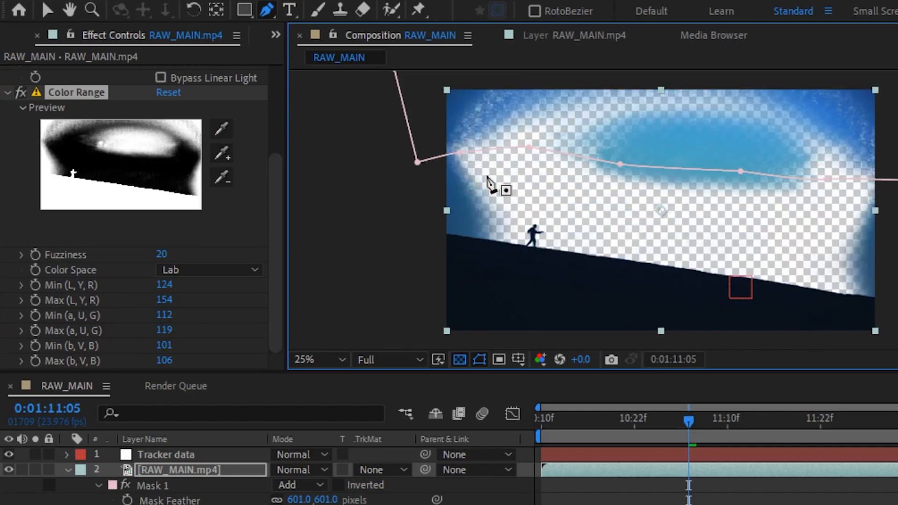
pyautogui.click(222, 152)
pyautogui.click(742, 156)
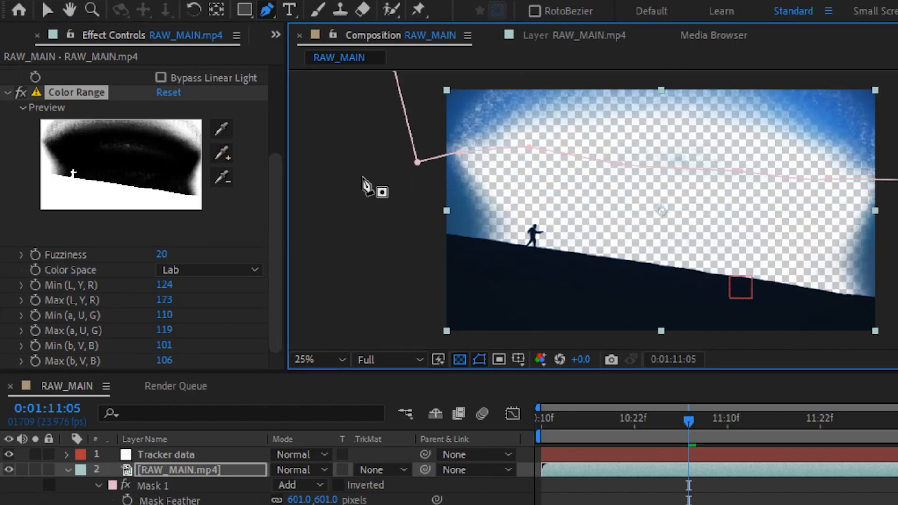
pyautogui.click(222, 152)
pyautogui.click(462, 204)
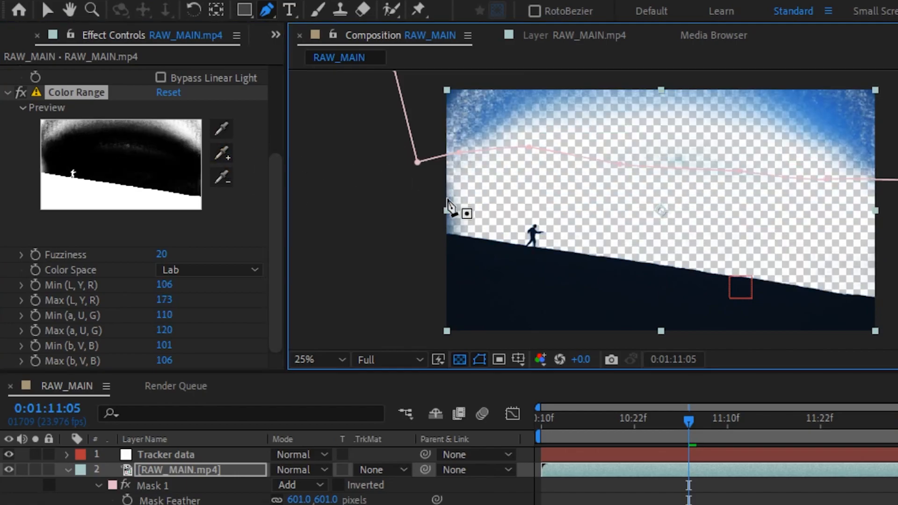
# Add the remaining blue at the frame's upper left and in its top-left corner to the Color Range key.
pyautogui.click(223, 152)
pyautogui.click(510, 117)
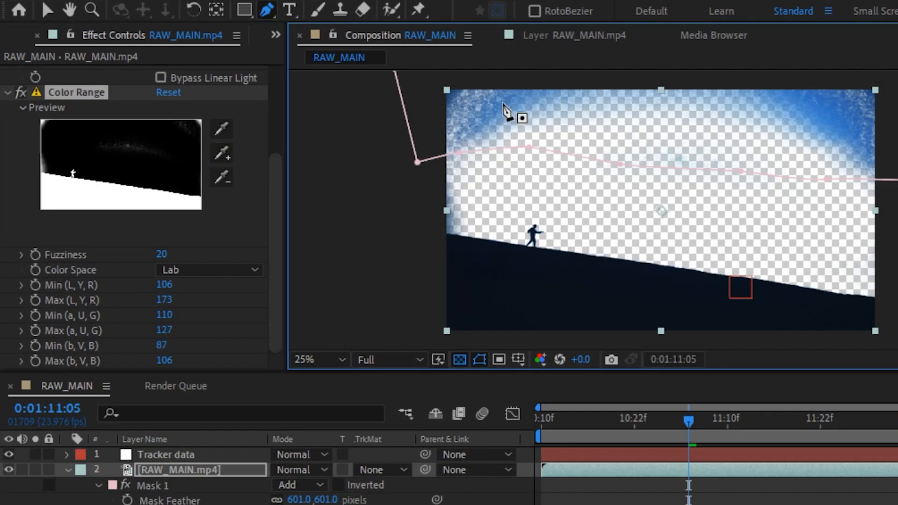
pyautogui.click(222, 152)
pyautogui.click(451, 98)
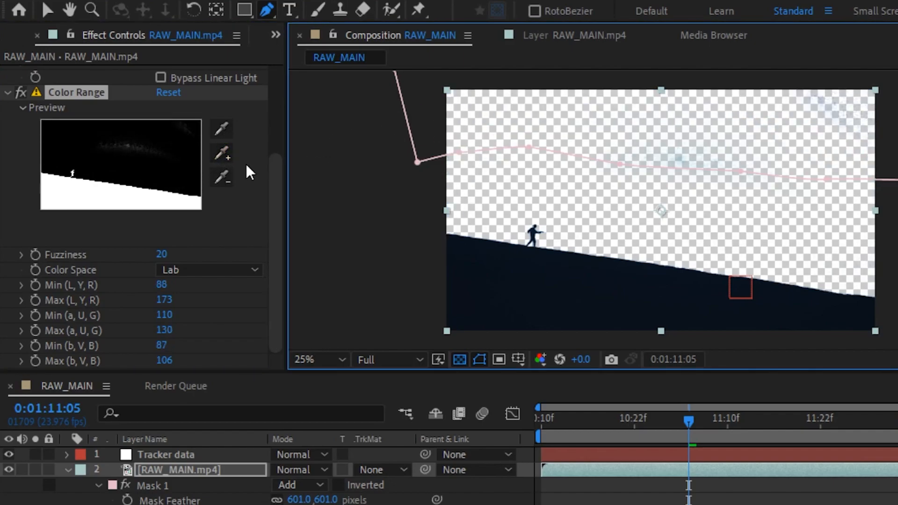
pyautogui.click(222, 153)
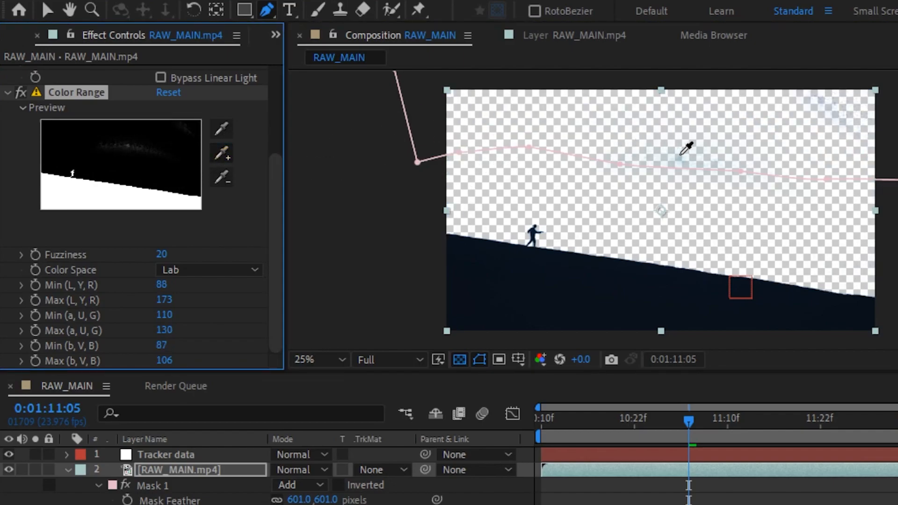
pyautogui.scroll(2, 108, 159)
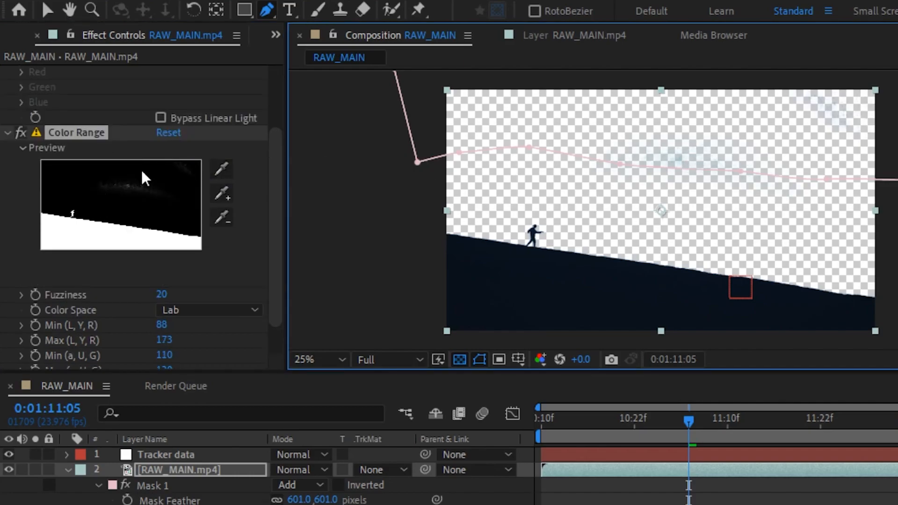
# Preview the keyed footage from 0:01:10:10 at Half resolution with nothing selected.
pyautogui.press('`')
pyautogui.press('`')
pyautogui.click(222, 283)
pyautogui.moveTo(726, 418); pyautogui.dragTo(560, 425)
pyautogui.click(390, 359)
pyautogui.click(370, 419)
pyautogui.press('F2')
pyautogui.press('space')
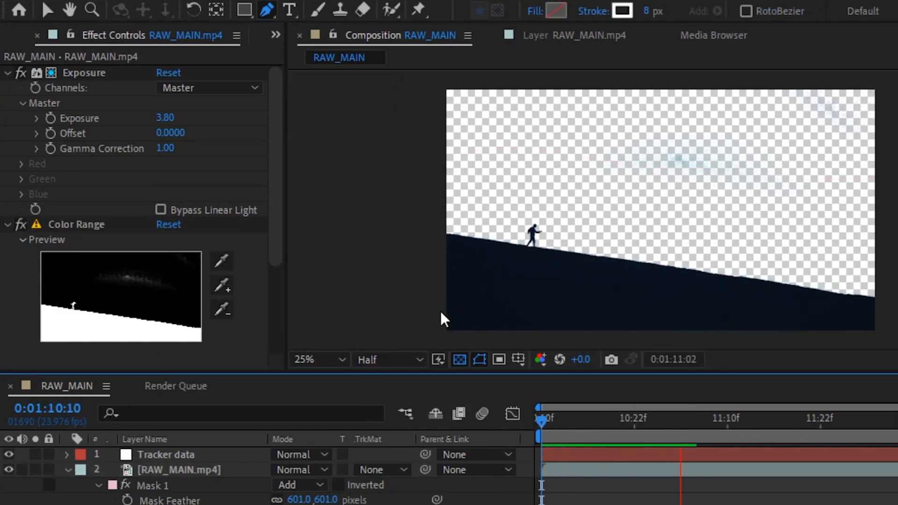
# Return the preview to Full resolution and examine the keyed edges around the runner and along the slope.
pyautogui.scroll(2, 493, 243)
pyautogui.moveTo(458, 260); pyautogui.dragTo(600, 207)
pyautogui.scroll(1, 569, 280)
pyautogui.click(415, 360)
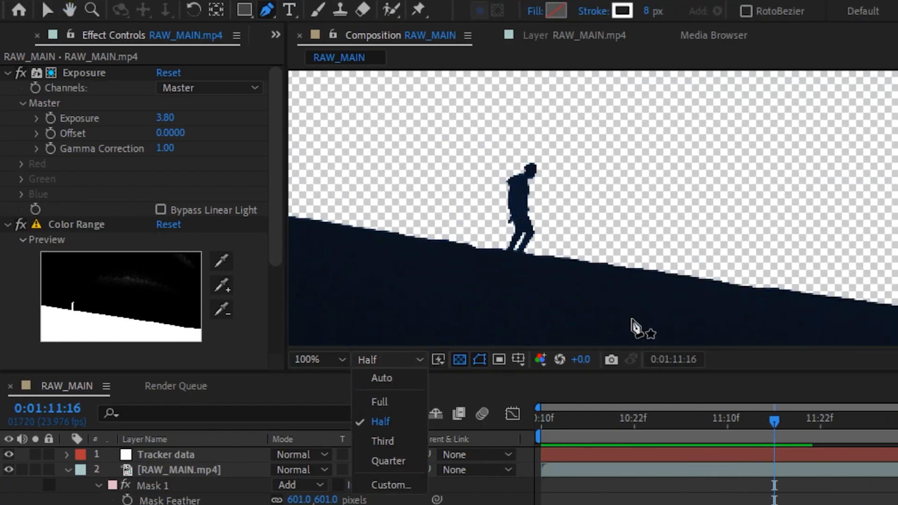
pyautogui.click(383, 402)
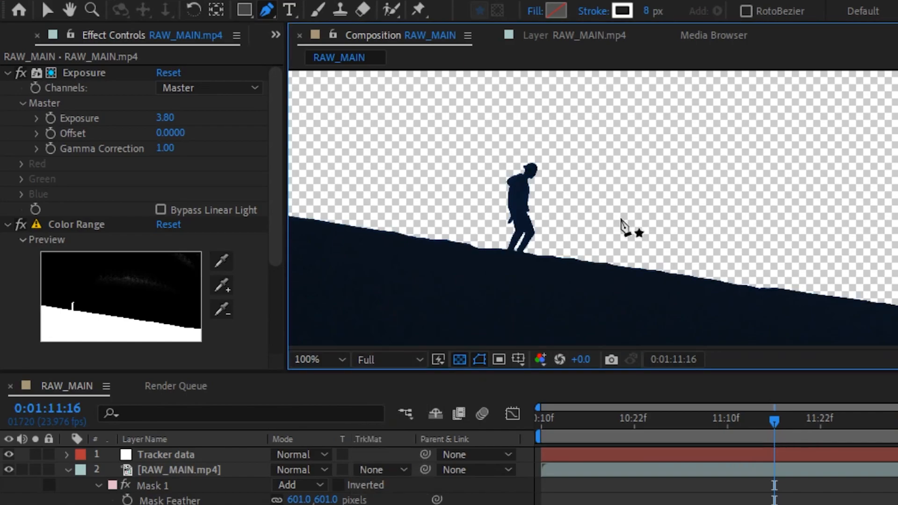
pyautogui.scroll(-1, 646, 212)
pyautogui.moveTo(849, 211); pyautogui.dragTo(680, 202)
pyautogui.press('g')
pyautogui.moveTo(842, 170)
pyautogui.mouseDown()
pyautogui.moveTo(724, 239)
pyautogui.moveTo(667, 293)
pyautogui.moveTo(633, 248)
pyautogui.moveTo(645, 228)
pyautogui.mouseUp()
pyautogui.scroll(-1, 710, 213)
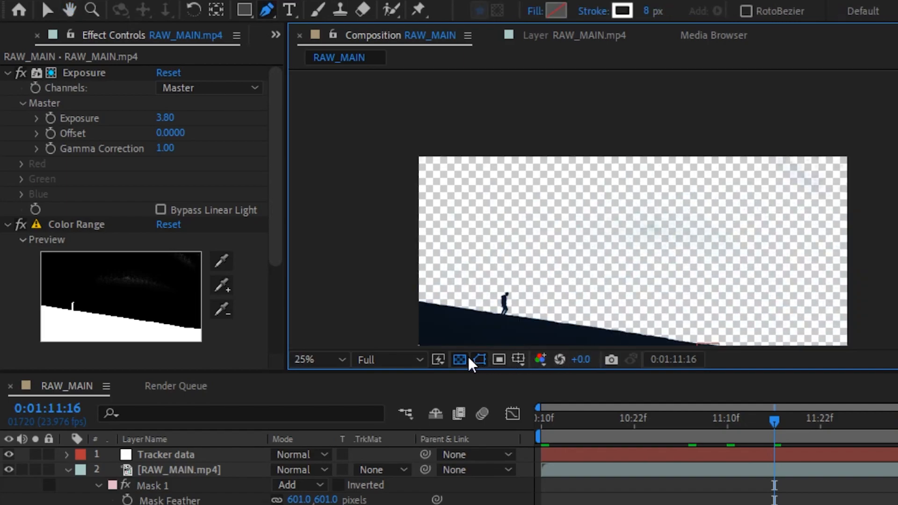
# With the transparency grid hidden, add the faint sky residue near the frame's centre to the key, then show the grid again.
pyautogui.click(454, 364)
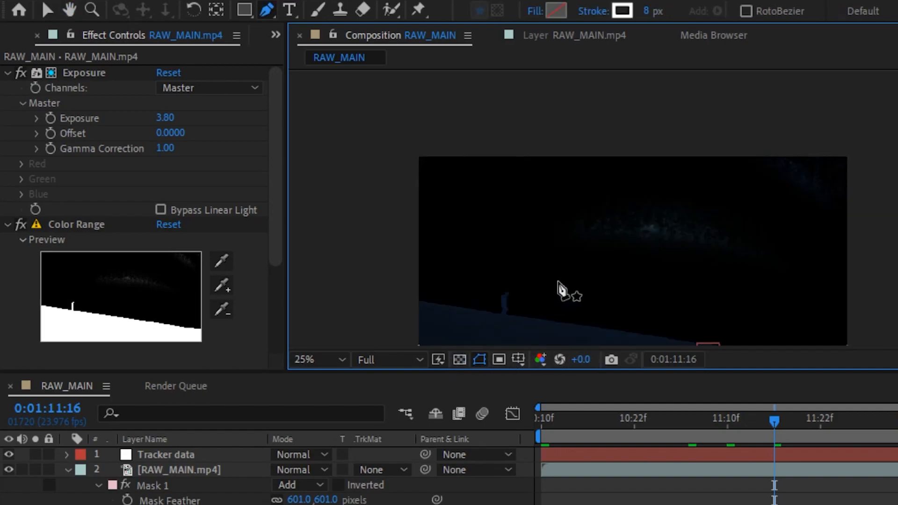
pyautogui.scroll(1, 597, 265)
pyautogui.scroll(1, 624, 236)
pyautogui.scroll(-3, 234, 211)
pyautogui.click(224, 206)
pyautogui.click(582, 239)
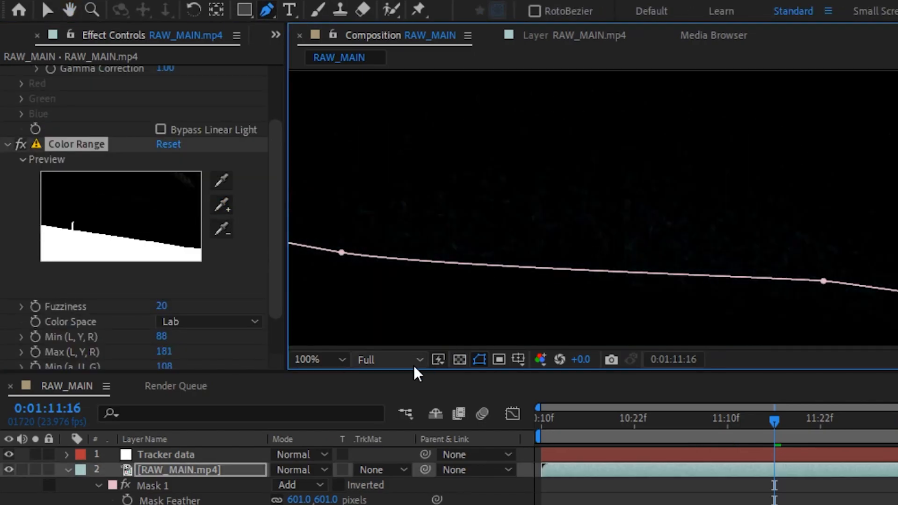
pyautogui.click(460, 360)
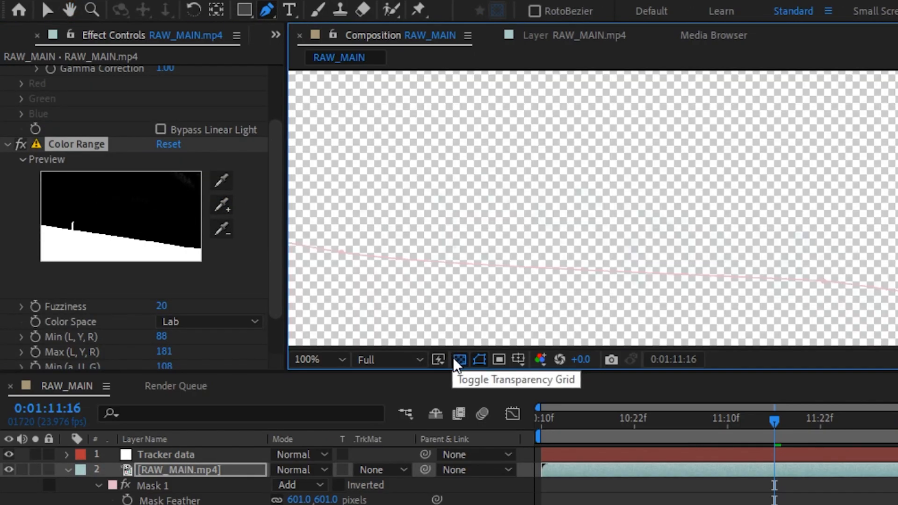
# Find the Key Cleaner effect and apply it to the RAW_MAIN.mp4 layer.
pyautogui.press('h')
pyautogui.moveTo(509, 232); pyautogui.dragTo(555, 262)
pyautogui.press('g')
pyautogui.scroll(4, 547, 271)
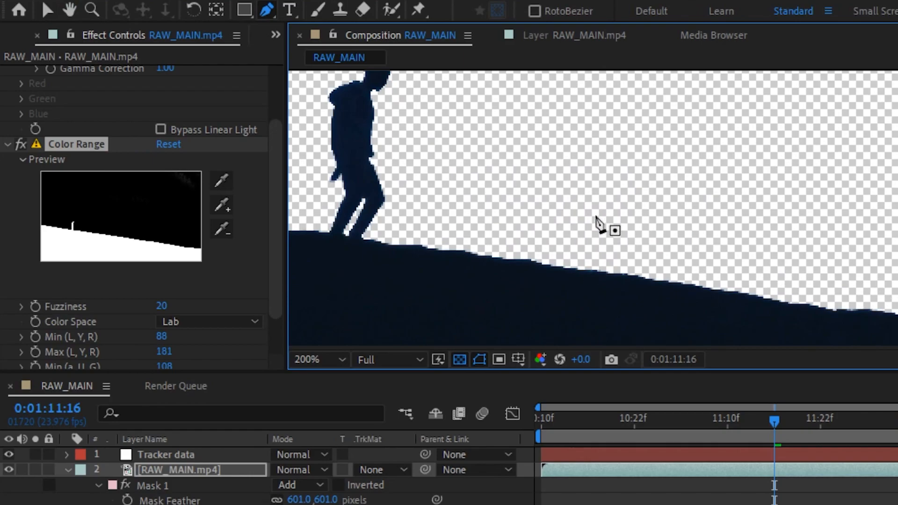
pyautogui.scroll(-3, 655, 210)
pyautogui.scroll(4, 595, 206)
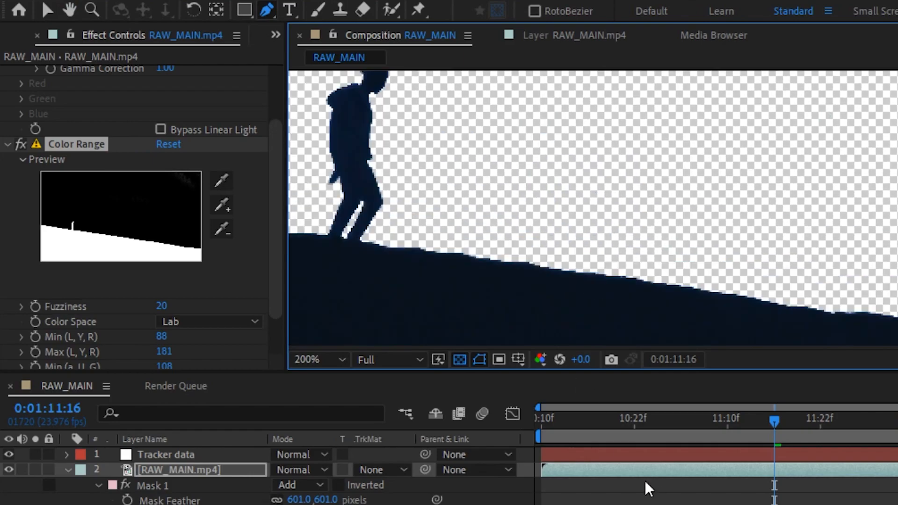
pyautogui.click(646, 482)
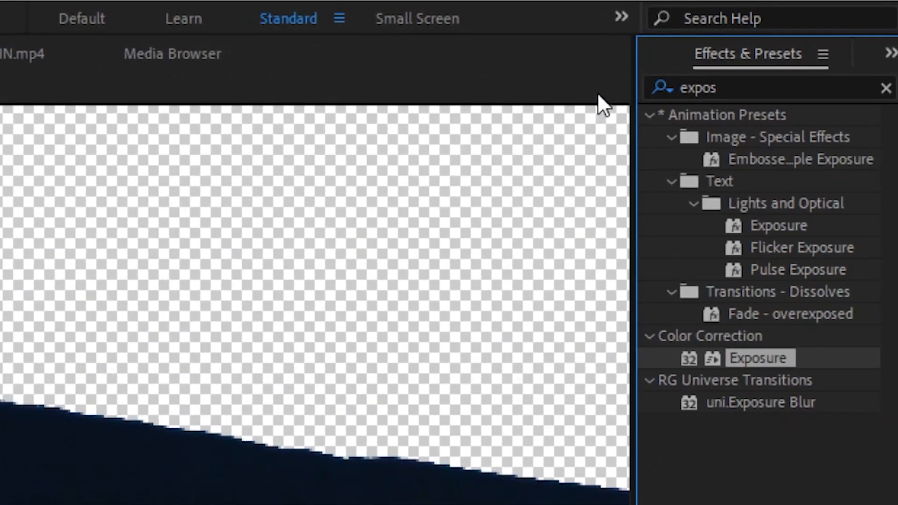
pyautogui.moveTo(752, 84); pyautogui.dragTo(598, 85)
pyautogui.write('ke')
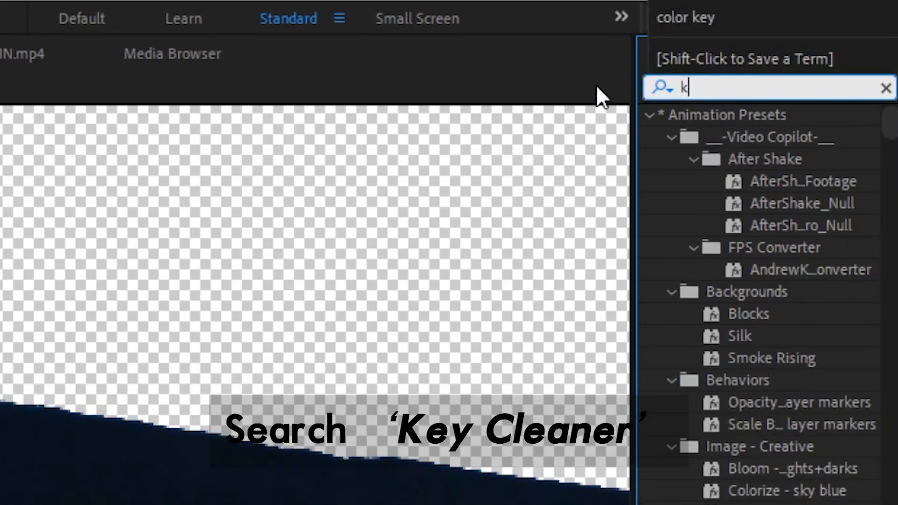
pyautogui.write('y c')
pyautogui.moveTo(715, 209); pyautogui.dragTo(510, 399)
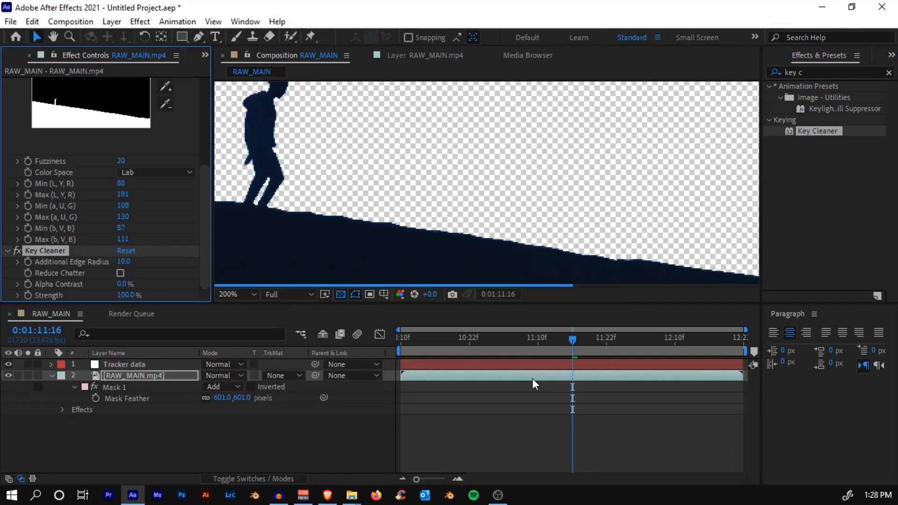
# Compare the runner's edges at 0:01:11:12 with Key Cleaner off and on.
pyautogui.scroll(-4, 451, 253)
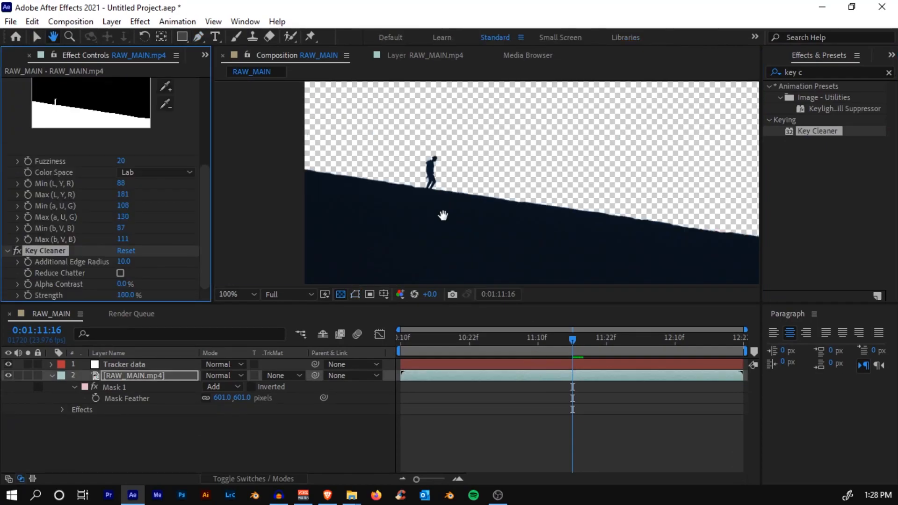
pyautogui.scroll(4, 442, 212)
pyautogui.moveTo(562, 351); pyautogui.dragTo(554, 352)
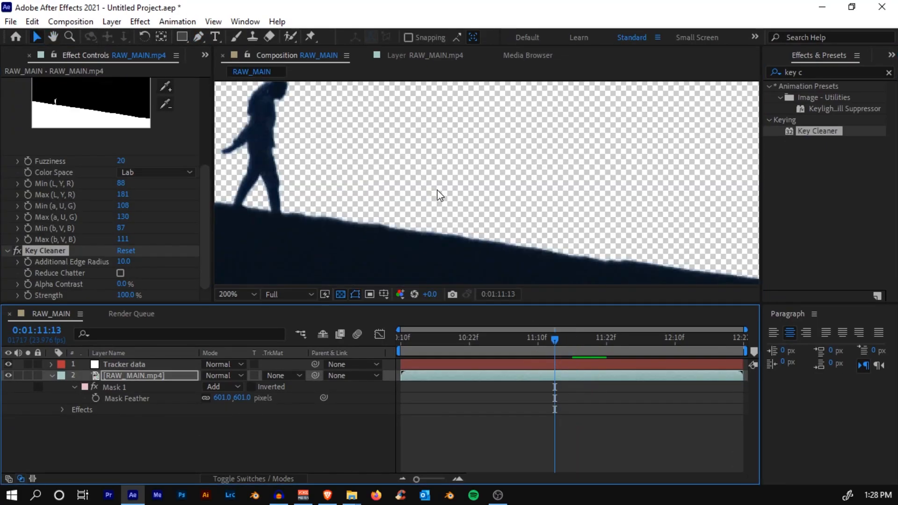
pyautogui.click(457, 201)
pyautogui.click(549, 339)
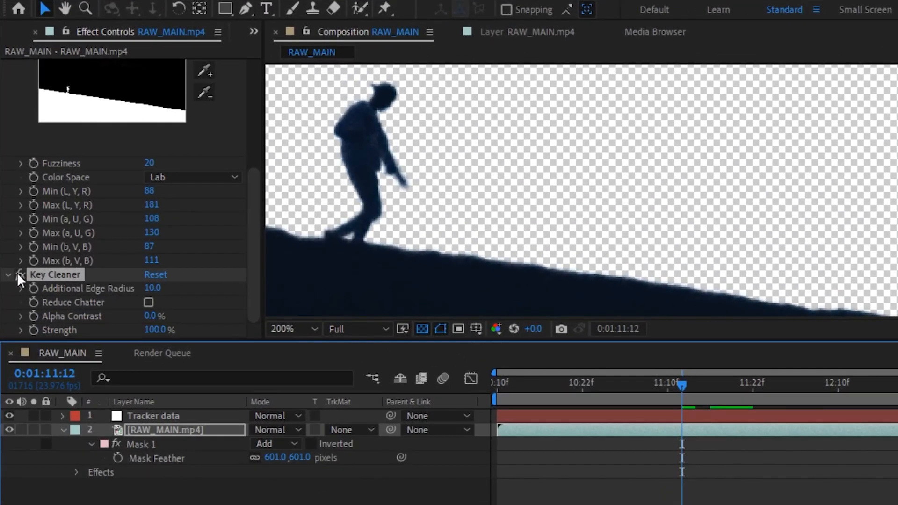
pyautogui.click(16, 251)
pyautogui.click(16, 251)
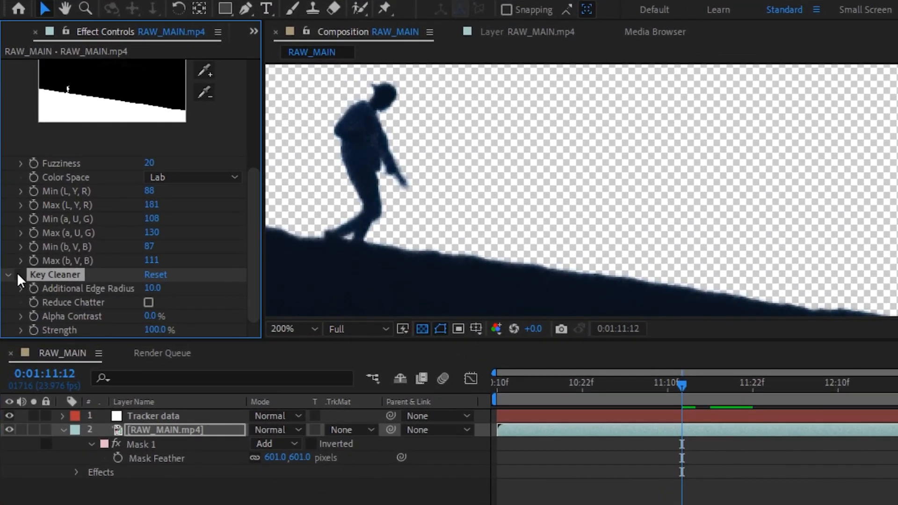
pyautogui.click(19, 274)
# Set Key Cleaner's Additional Edge Radius to 4.7 and compare the runner's outline with the effect off and on.
pyautogui.moveTo(110, 285); pyautogui.dragTo(98, 281)
pyautogui.press(',')
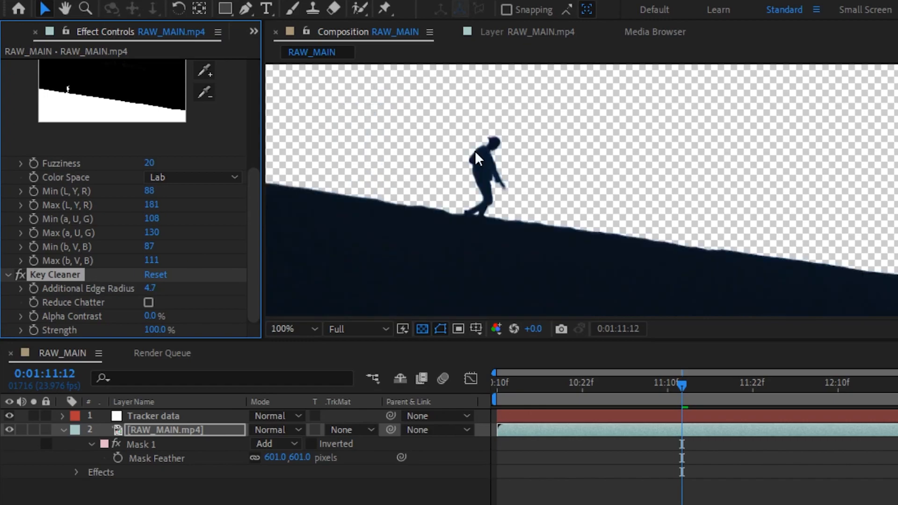
pyautogui.scroll(3, 477, 169)
pyautogui.press('h')
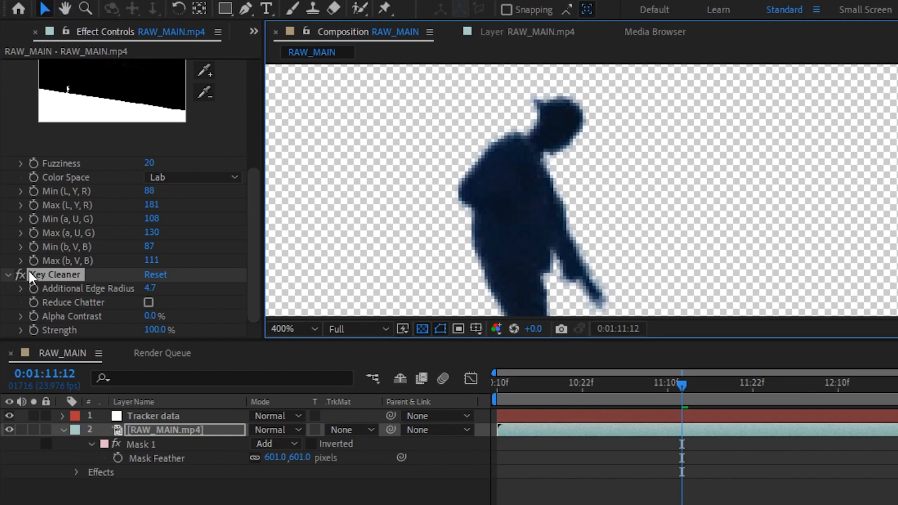
pyautogui.click(19, 274)
pyautogui.click(19, 274)
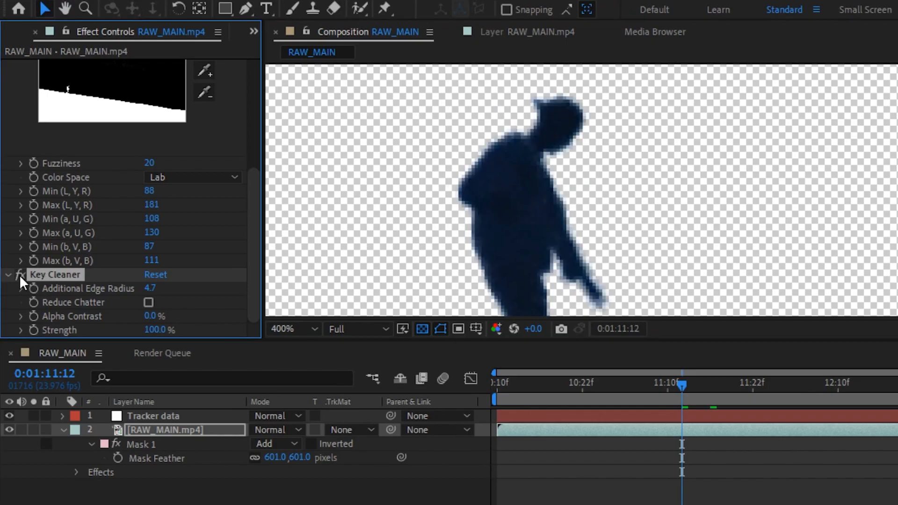
pyautogui.scroll(-4, 685, 176)
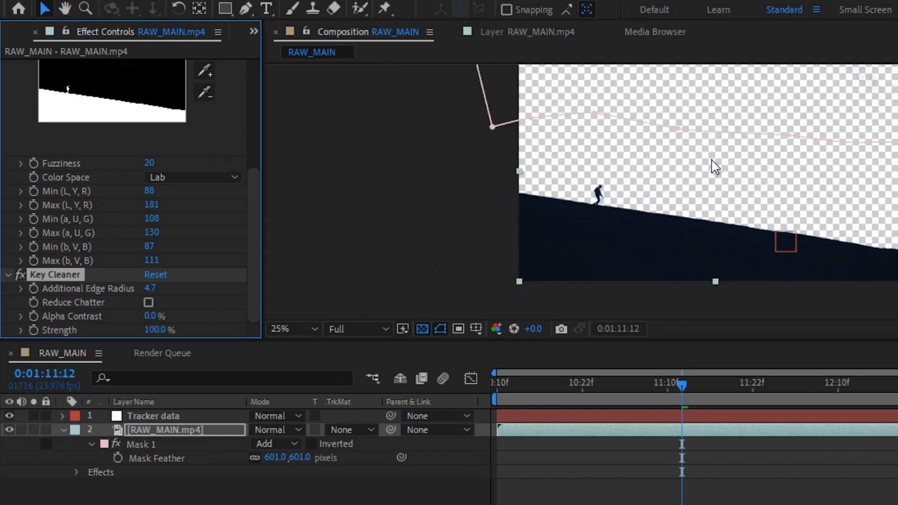
# Collapse the settings of the Exposure, Color Range and Key Cleaner effects.
pyautogui.press('h')
pyautogui.moveTo(706, 167); pyautogui.dragTo(668, 193)
pyautogui.scroll(5, 111, 125)
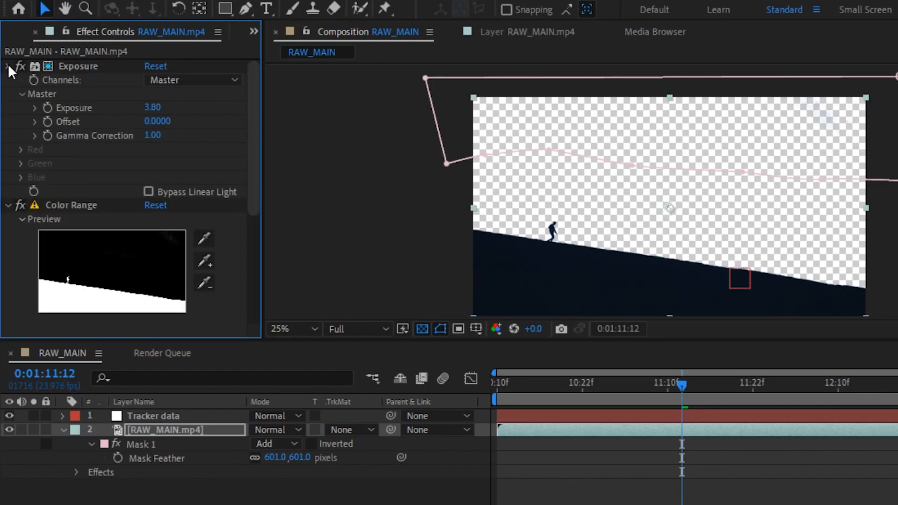
pyautogui.click(7, 66)
pyautogui.click(7, 80)
pyautogui.click(7, 94)
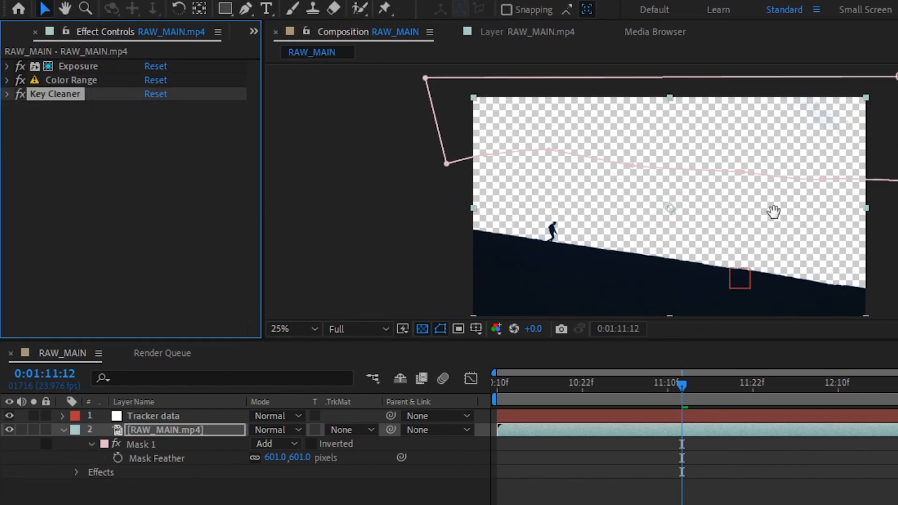
pyautogui.moveTo(773, 212); pyautogui.dragTo(735, 197)
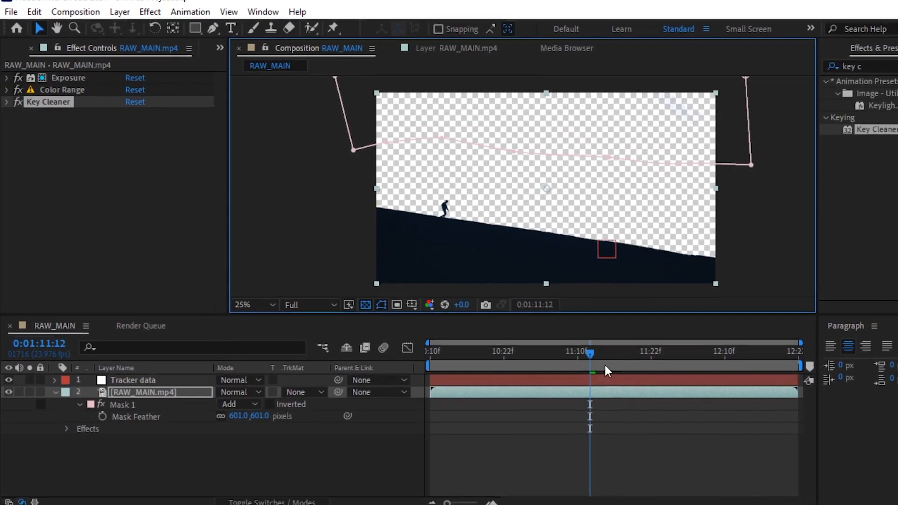
# Add the 4K space starfield clip below RAW_MAIN.mp4 as the lowest layer and collapse the RAW_MAIN.mp4 layer's properties.
pyautogui.press('space')
pyautogui.moveTo(636, 340); pyautogui.dragTo(401, 349)
pyautogui.click(431, 396)
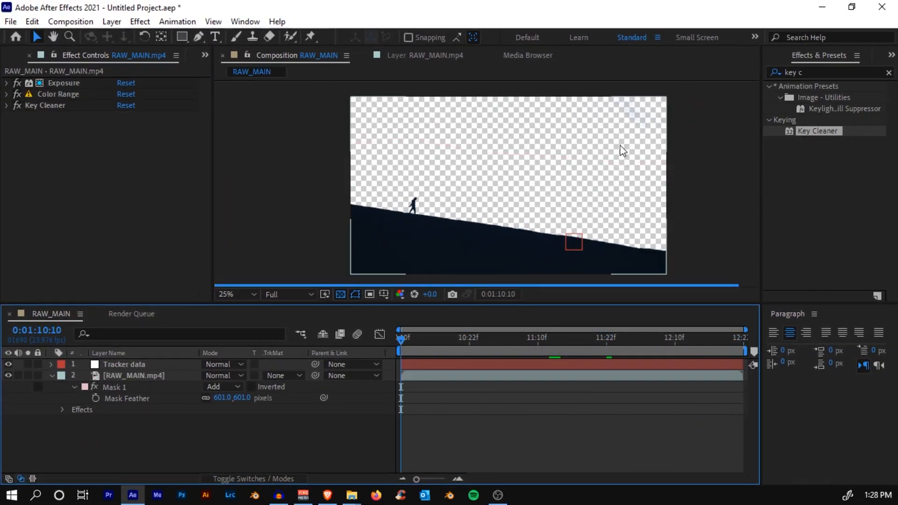
pyautogui.click(9, 57)
pyautogui.moveTo(49, 174); pyautogui.dragTo(135, 401)
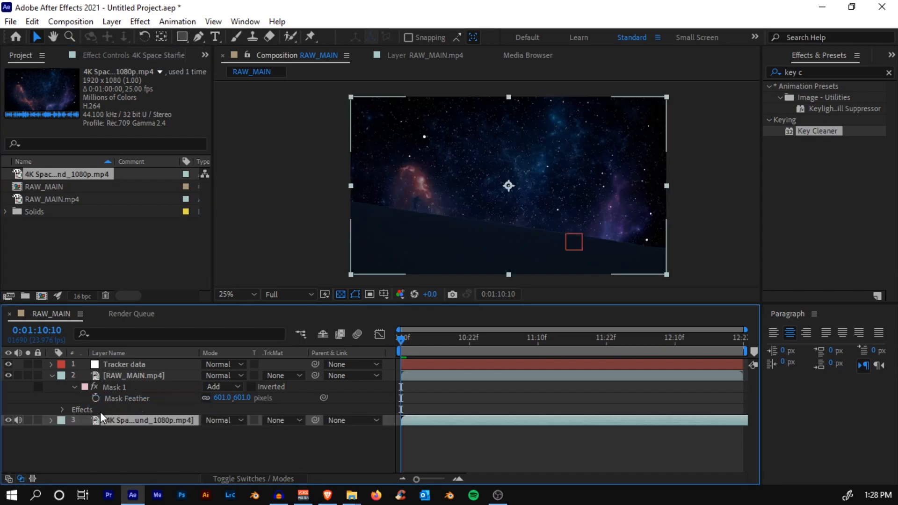
pyautogui.click(51, 375)
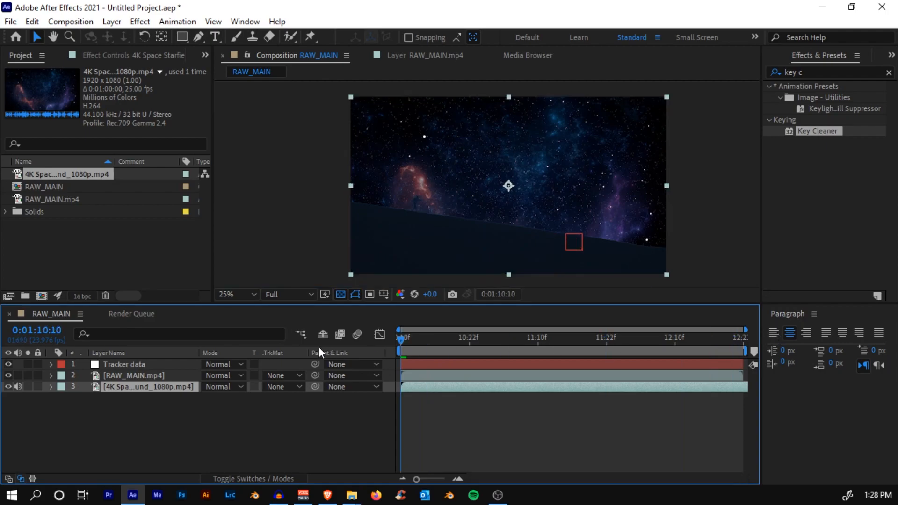
# Parent the starfield layer to the Tracker data null with the playhead at 0:01:10:10.
pyautogui.press('space')
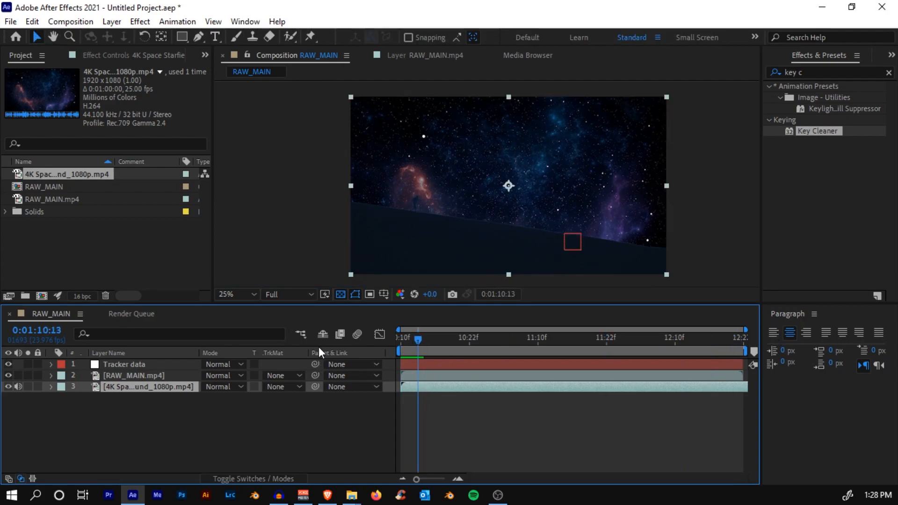
pyautogui.scroll(2, 581, 157)
pyautogui.scroll(-2, 574, 159)
pyautogui.click(403, 342)
pyautogui.click(140, 363)
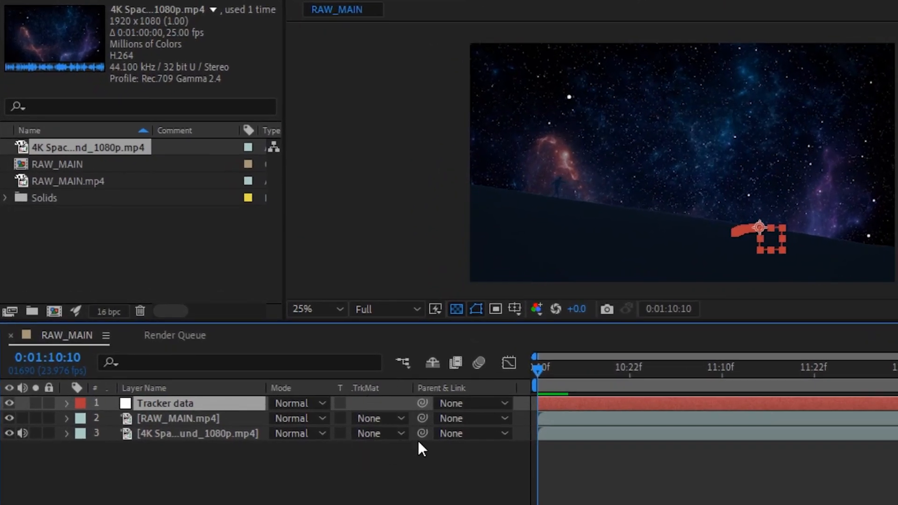
pyautogui.moveTo(421, 433); pyautogui.dragTo(206, 436)
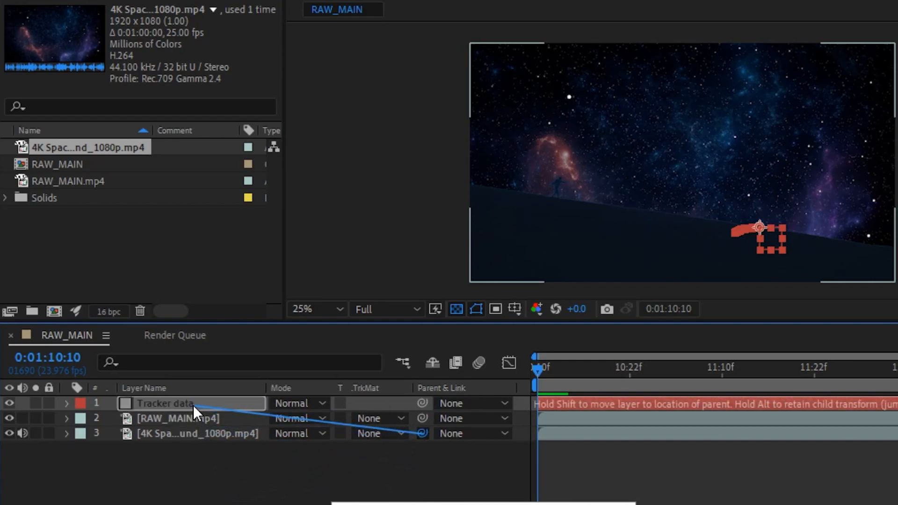
pyautogui.moveTo(193, 405); pyautogui.dragTo(193, 405)
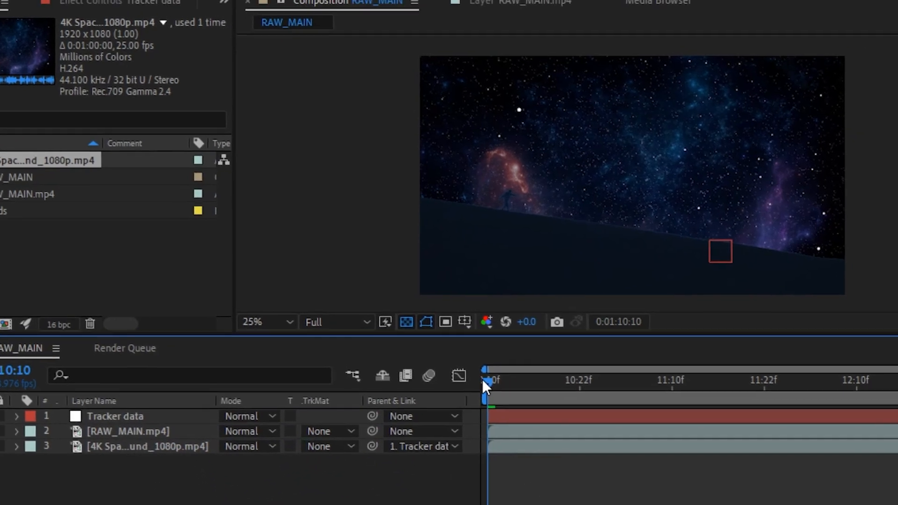
# Scrub through the composition to 0:01:12:21 to check how the starfield follows the camera and covers the frame.
pyautogui.moveTo(536, 368); pyautogui.dragTo(684, 369)
pyautogui.moveTo(539, 406); pyautogui.dragTo(854, 400)
pyautogui.click(721, 166)
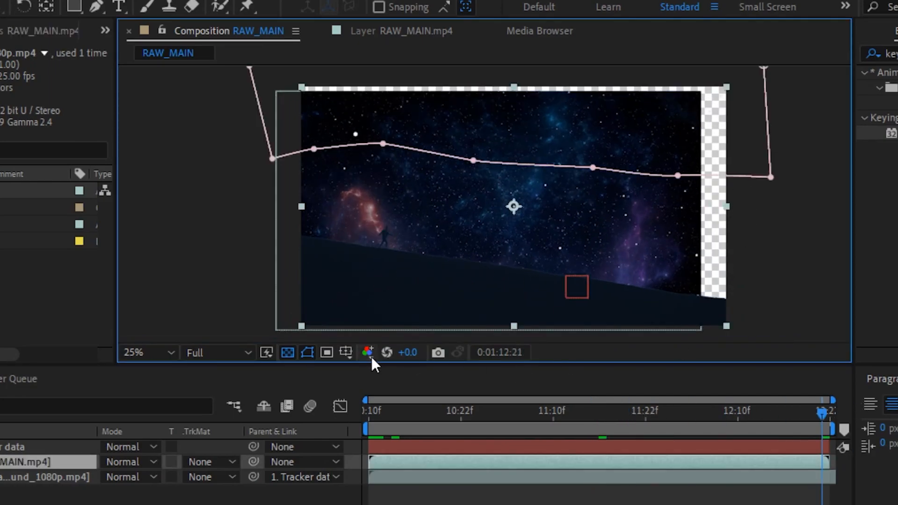
# Enlarge the starfield layer and move it upward so it covers more of the sky at 0:01:12:21.
pyautogui.click(38, 478)
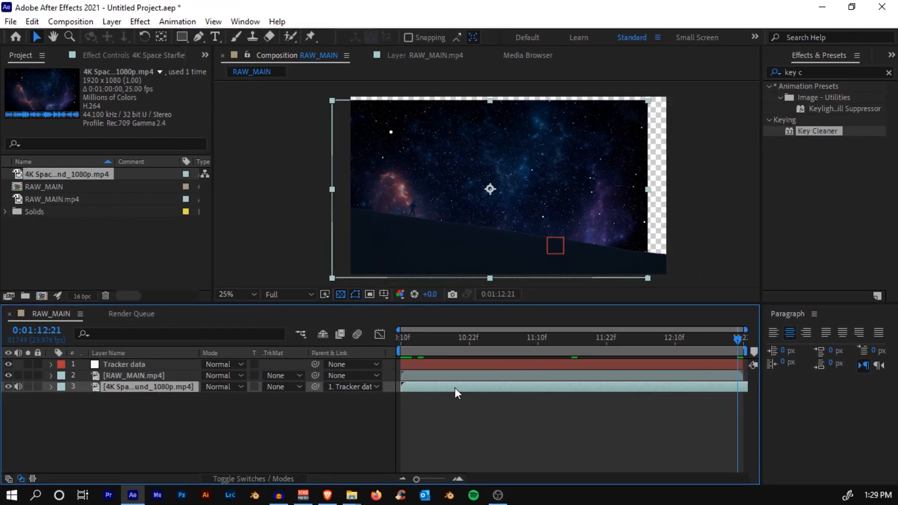
pyautogui.press('s')
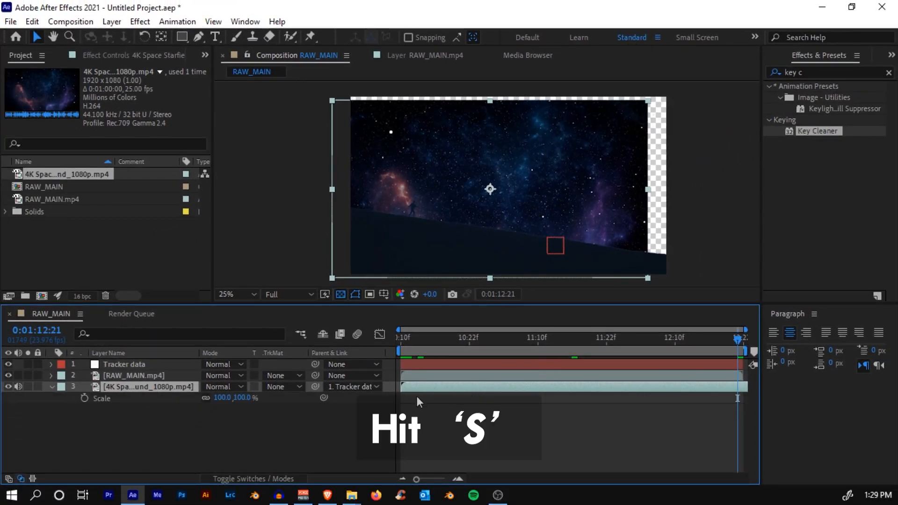
pyautogui.moveTo(223, 397); pyautogui.dragTo(234, 397)
pyautogui.moveTo(453, 239); pyautogui.dragTo(466, 227)
pyautogui.press('r')
pyautogui.moveTo(533, 207); pyautogui.dragTo(556, 156)
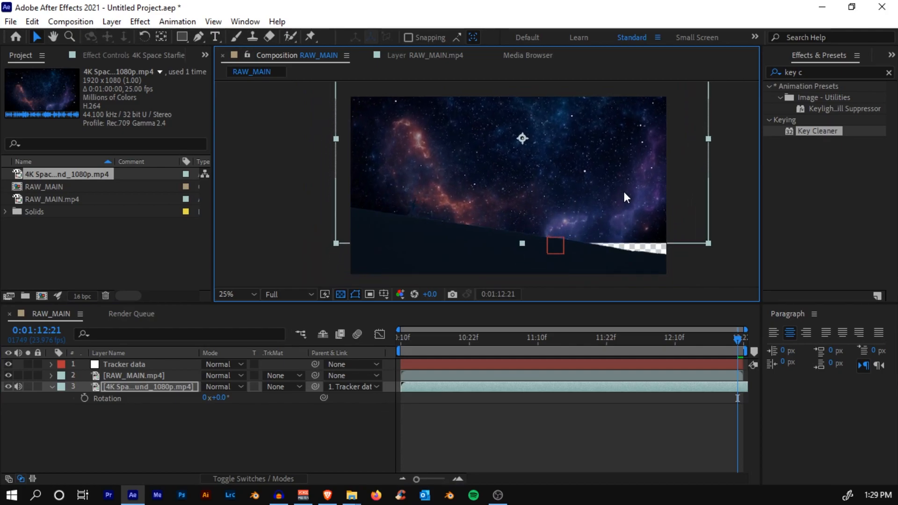
# Rotate the starfield layer by 9° to match the hill's slope and shift it slightly up and sideways.
pyautogui.press('r')
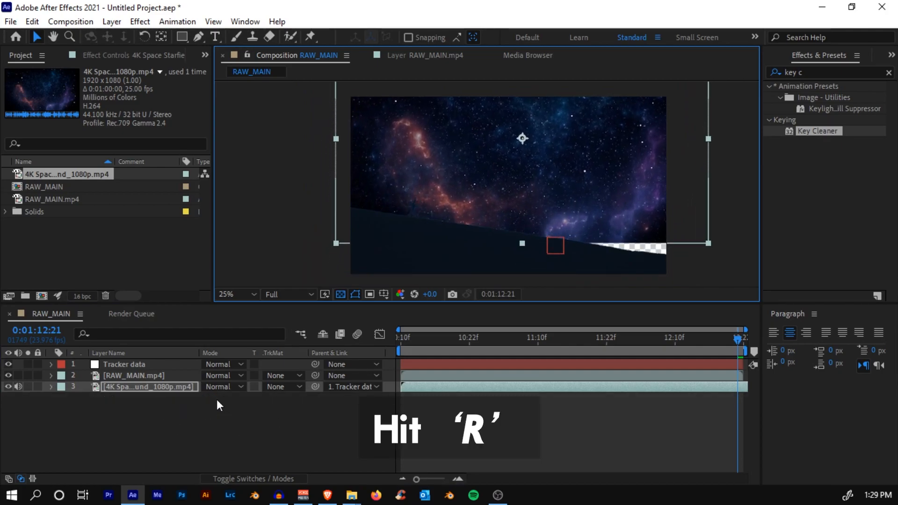
pyautogui.press('r')
pyautogui.moveTo(219, 397)
pyautogui.mouseDown()
pyautogui.moveTo(233, 396)
pyautogui.moveTo(226, 396)
pyautogui.mouseUp()
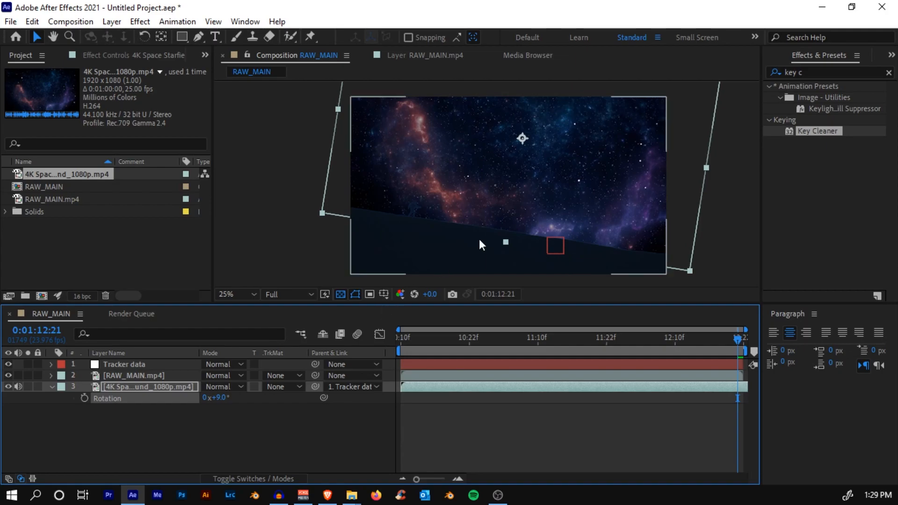
pyautogui.moveTo(600, 213); pyautogui.dragTo(618, 202)
# Scale the starfield to about 125.4% to cover the frame's empty upper-left corner at 0:01:10:10, and check the coverage across the shot.
pyautogui.click(527, 442)
pyautogui.moveTo(574, 348); pyautogui.dragTo(314, 346)
pyautogui.click(723, 158)
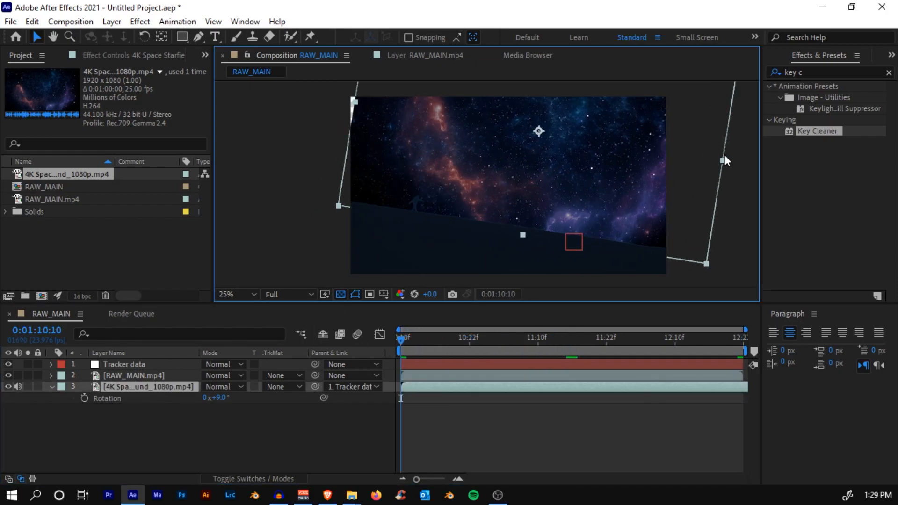
pyautogui.scroll(1, 426, 136)
pyautogui.moveTo(344, 114); pyautogui.dragTo(512, 274)
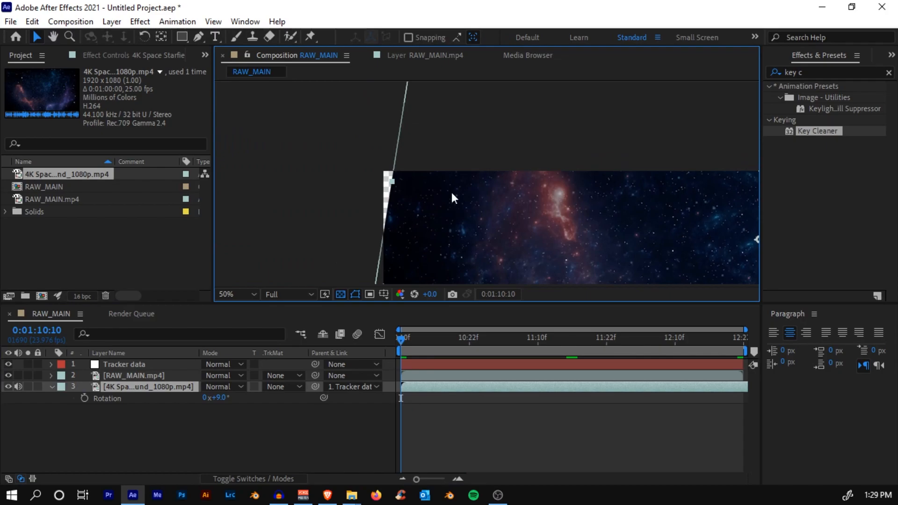
pyautogui.scroll(-2, 447, 191)
pyautogui.moveTo(589, 233); pyautogui.dragTo(525, 193)
pyautogui.moveTo(580, 174); pyautogui.dragTo(587, 175)
pyautogui.scroll(1, 532, 176)
pyautogui.moveTo(468, 351); pyautogui.dragTo(706, 355)
pyautogui.moveTo(567, 344); pyautogui.dragTo(439, 205)
# Examine the walking figure and the hill's edge against the starfield, and collapse the starfield layer's properties.
pyautogui.scroll(1, 321, 245)
pyautogui.scroll(1, 424, 246)
pyautogui.scroll(-1, 481, 205)
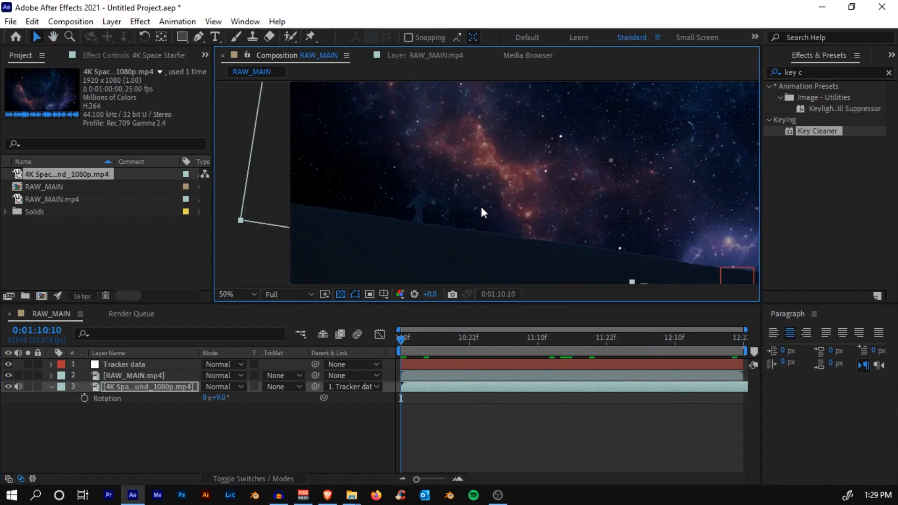
pyautogui.scroll(-1, 537, 200)
pyautogui.scroll(1, 476, 200)
pyautogui.scroll(1, 470, 204)
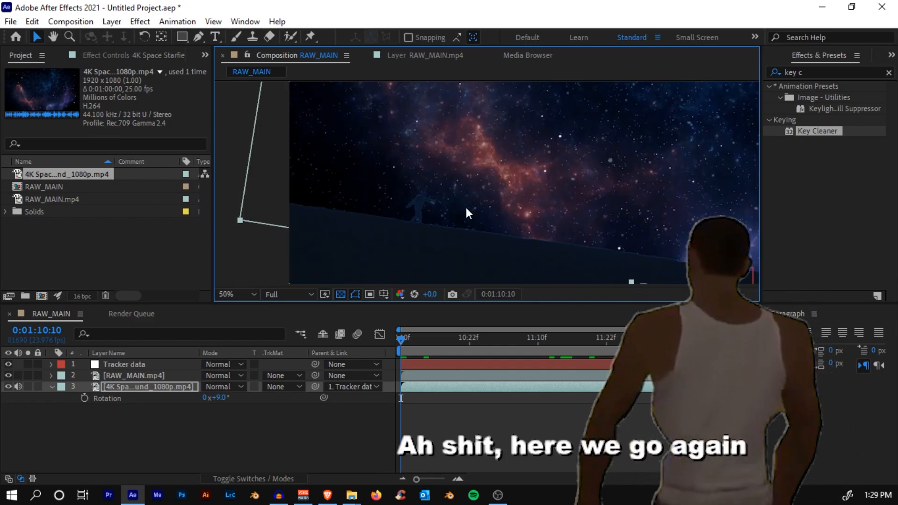
pyautogui.moveTo(466, 206); pyautogui.dragTo(477, 198)
pyautogui.click(120, 55)
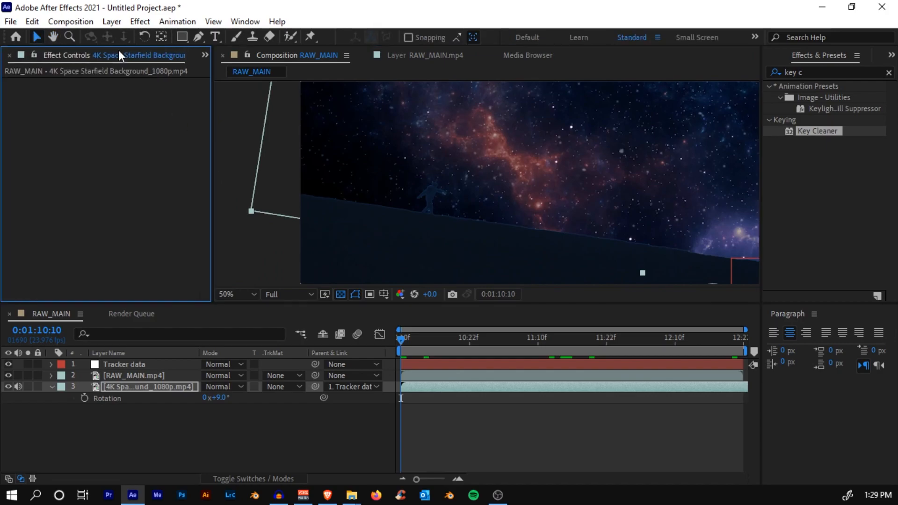
pyautogui.moveTo(491, 228); pyautogui.dragTo(477, 244)
pyautogui.moveTo(491, 195); pyautogui.dragTo(414, 102)
pyautogui.click(52, 386)
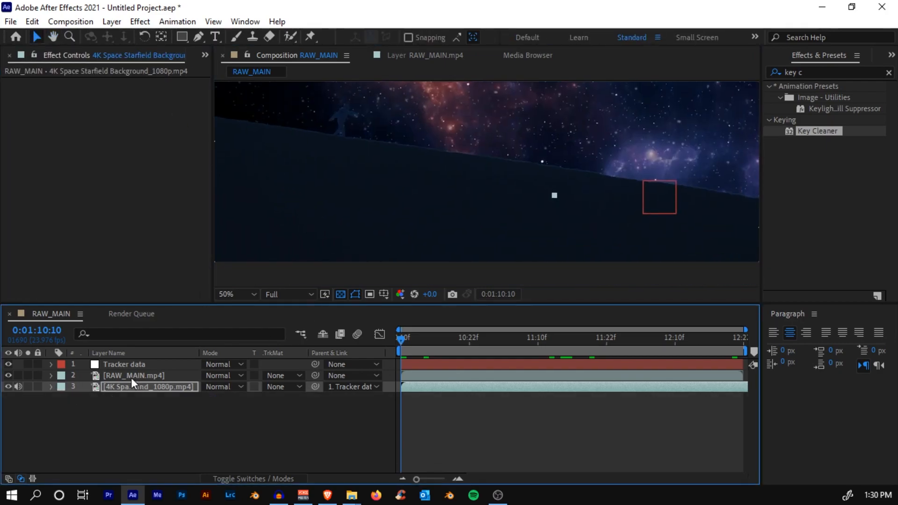
# Find the Curves effect and apply it to the RAW_MAIN.mp4 layer.
pyautogui.click(124, 378)
pyautogui.moveTo(417, 141); pyautogui.dragTo(458, 189)
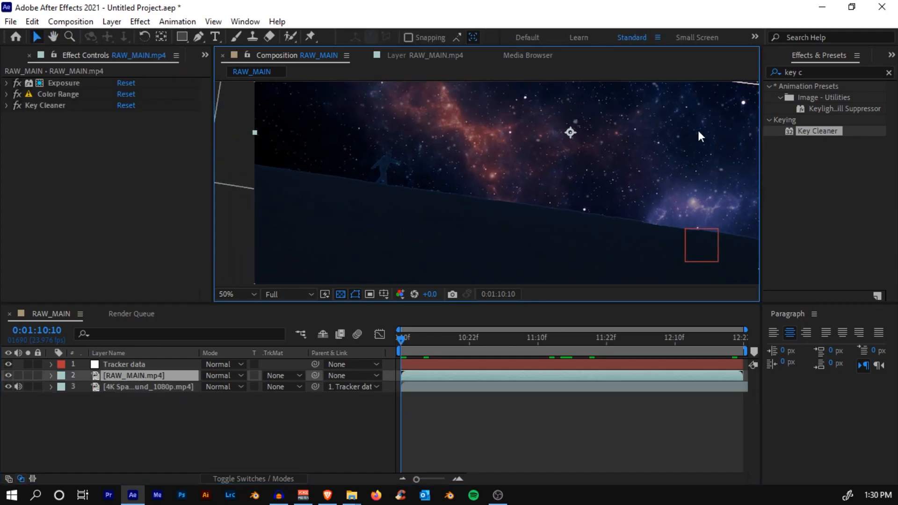
pyautogui.click(807, 72)
pyautogui.write('cu')
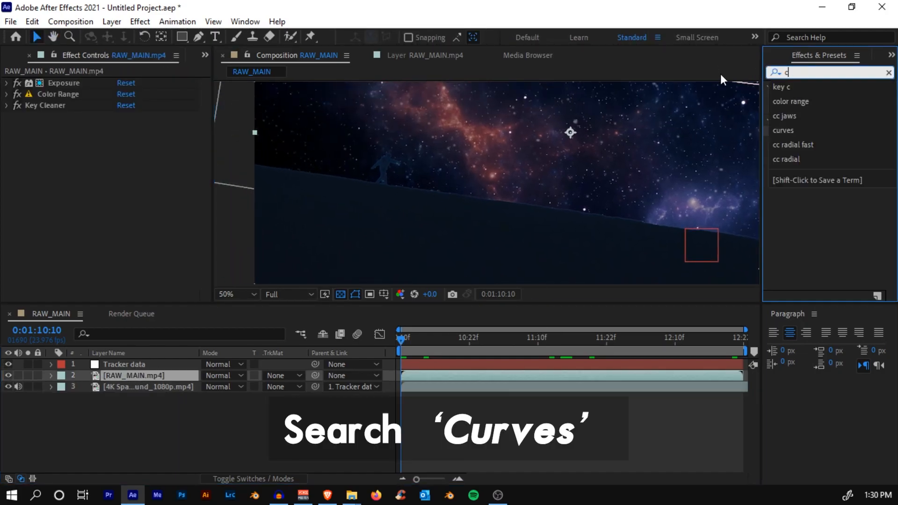
pyautogui.write('rves')
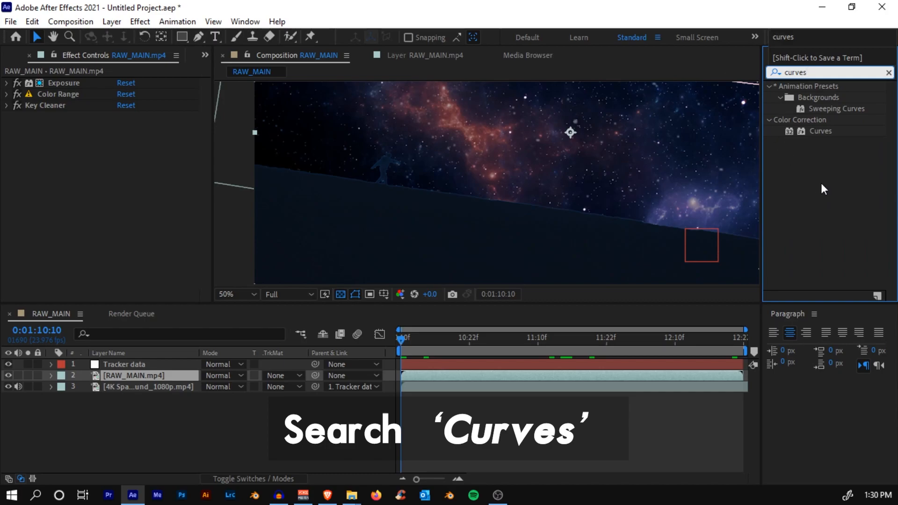
pyautogui.moveTo(821, 131); pyautogui.dragTo(441, 372)
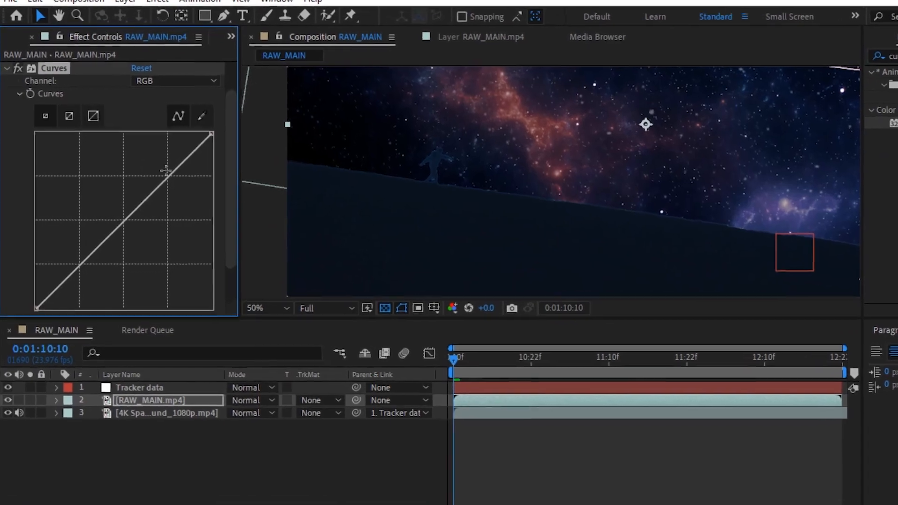
# Shape the RGB curve into an S, raising the highlights and lowering the shadows to turn the hill and figure black.
pyautogui.moveTo(146, 181); pyautogui.dragTo(139, 171)
pyautogui.scroll(-2, 79, 225)
pyautogui.moveTo(82, 217); pyautogui.dragTo(108, 253)
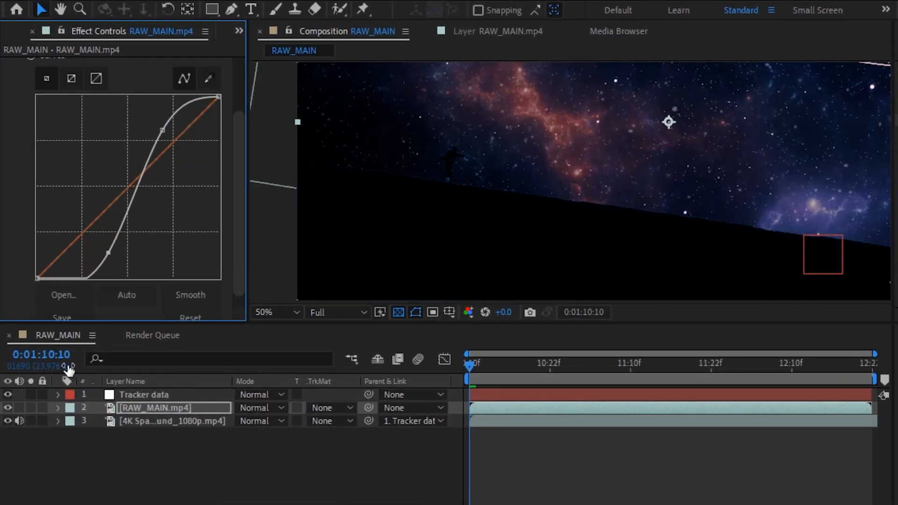
# Hide the starfield layer and switch off Curves on RAW_MAIN.mp4 to compare the silhouette up close.
pyautogui.click(8, 421)
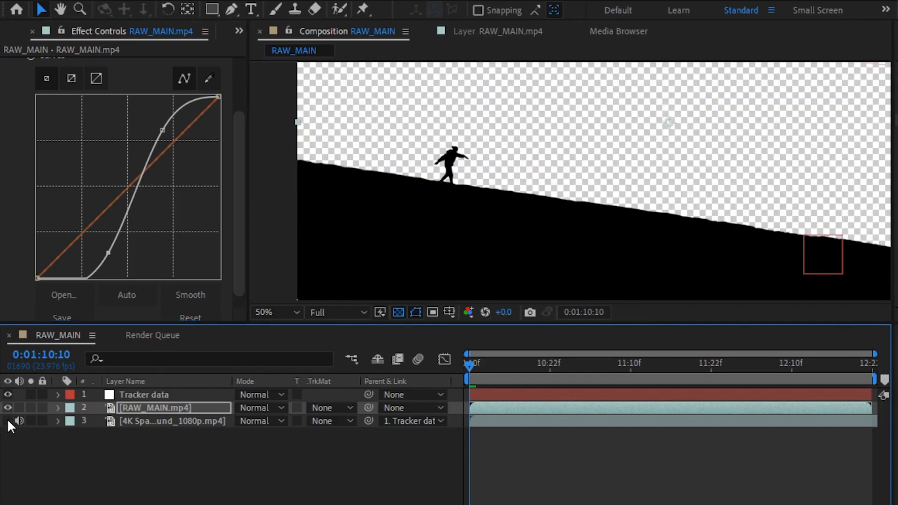
pyautogui.scroll(3, 57, 102)
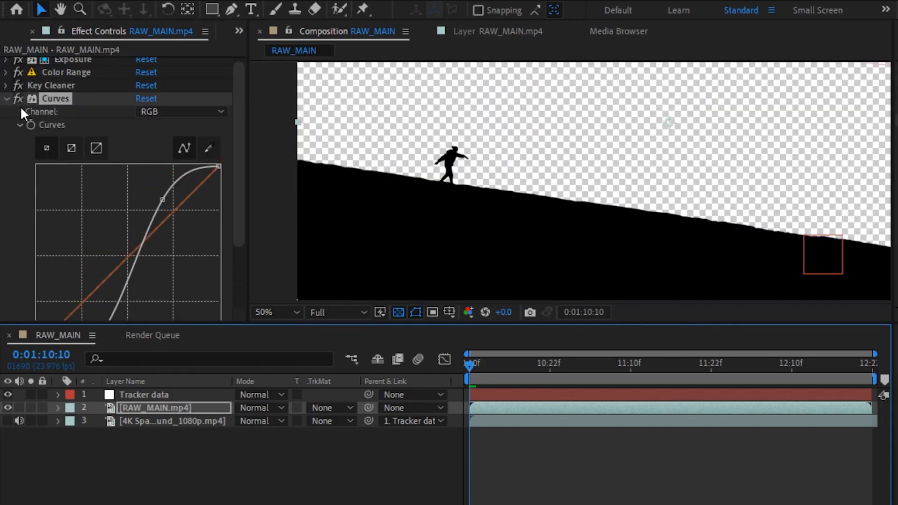
pyautogui.click(17, 99)
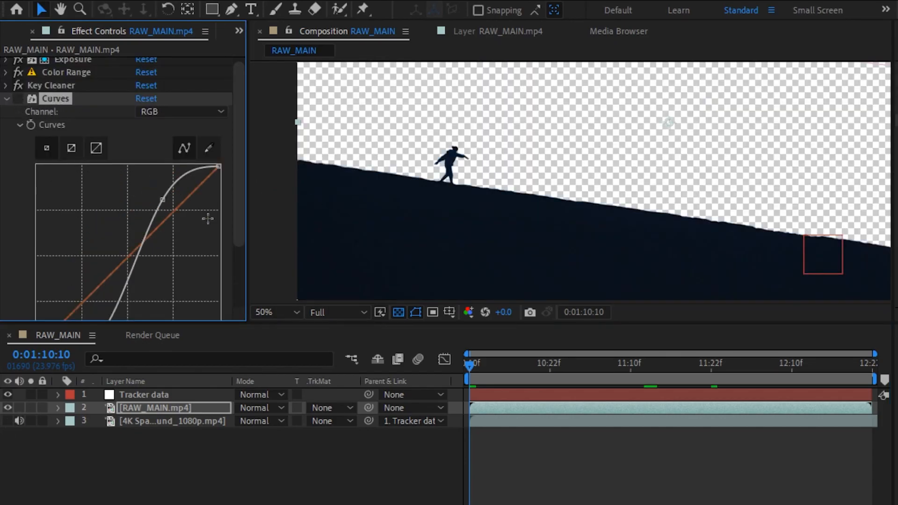
pyautogui.scroll(2, 402, 176)
pyautogui.scroll(2, 682, 209)
pyautogui.scroll(-3, 86, 244)
# Lower the shadows of the RGB curve further, compare with Curves on and off, leave it enabled and collapse its settings.
pyautogui.moveTo(111, 253); pyautogui.dragTo(122, 260)
pyautogui.scroll(3, 54, 143)
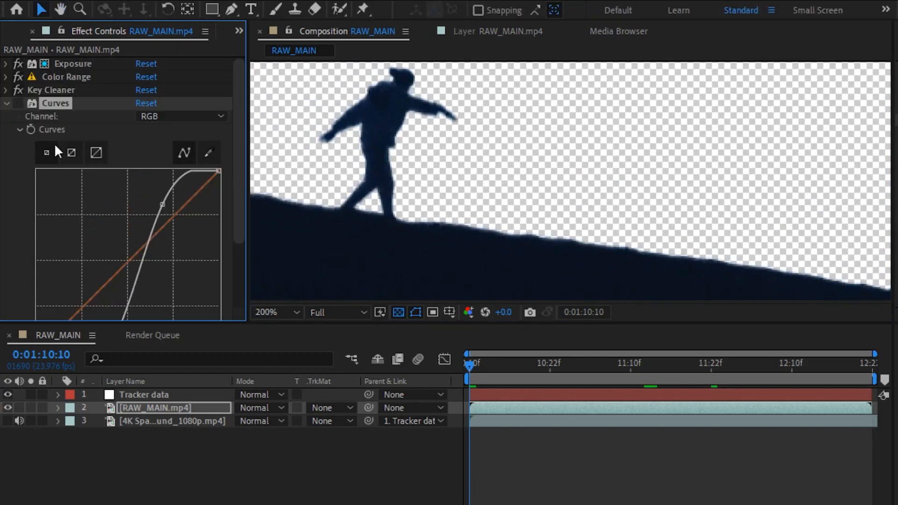
pyautogui.click(18, 104)
pyautogui.click(18, 105)
pyautogui.click(7, 103)
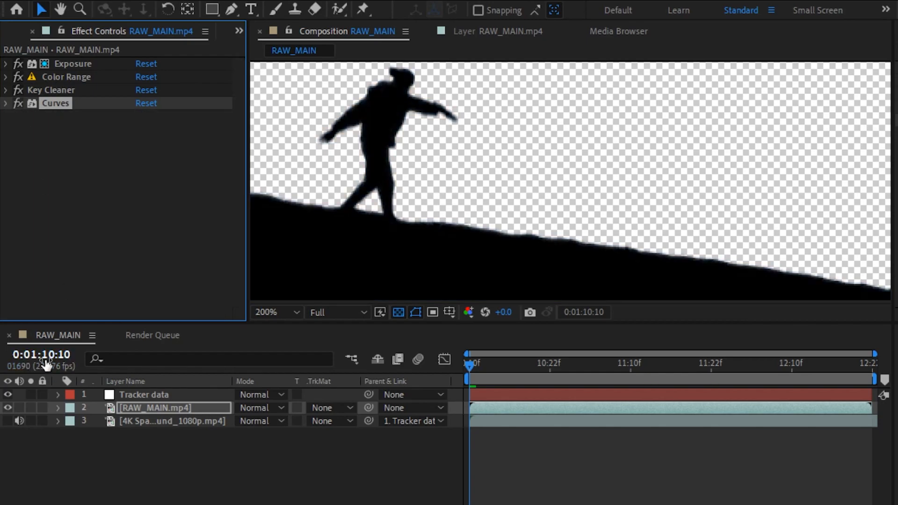
# Show the starfield layer again and bring the whole composition into view.
pyautogui.click(7, 421)
pyautogui.scroll(-3, 594, 144)
pyautogui.scroll(1, 595, 144)
pyautogui.scroll(-1, 660, 164)
pyautogui.moveTo(683, 156); pyautogui.dragTo(629, 177)
# Duplicate the starfield layer with the copy's blending mode set to Add, duplicate that copy once more, and check the sky at 0:01:12:14.
pyautogui.click(477, 420)
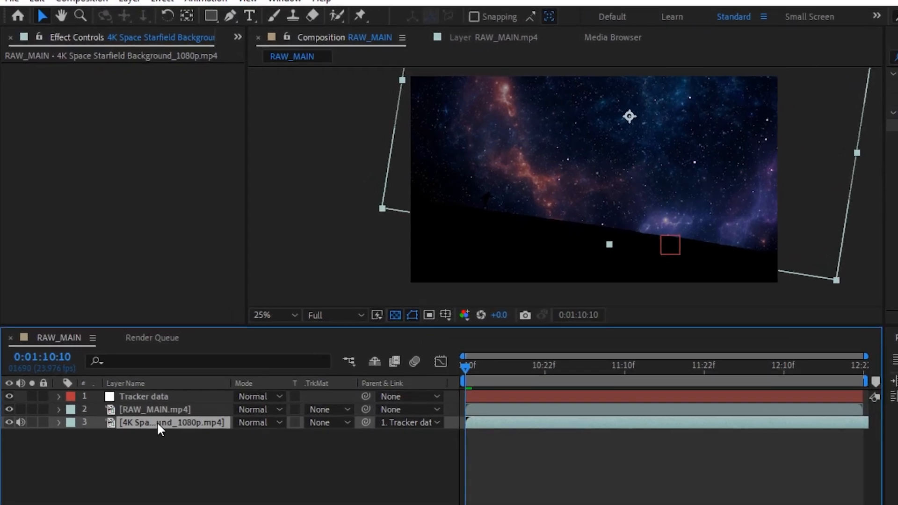
pyautogui.hotkey('ctrl', 'd')
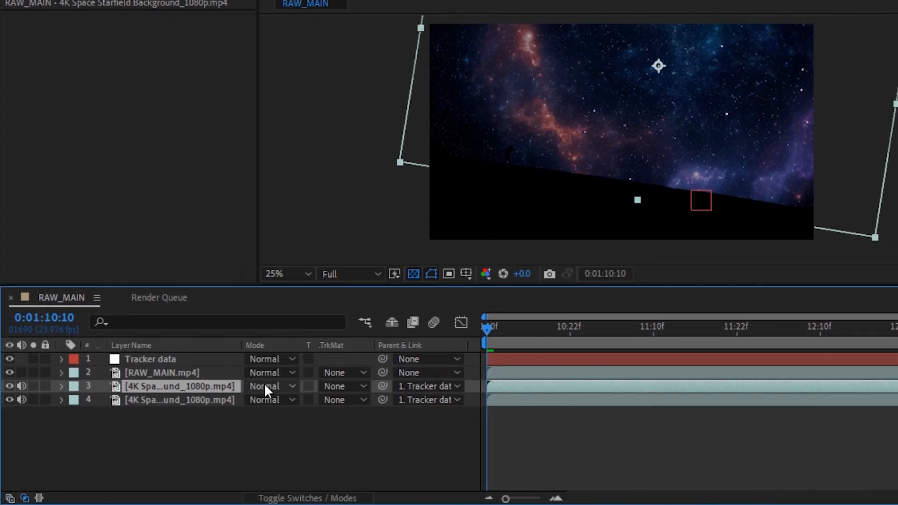
pyautogui.click(270, 436)
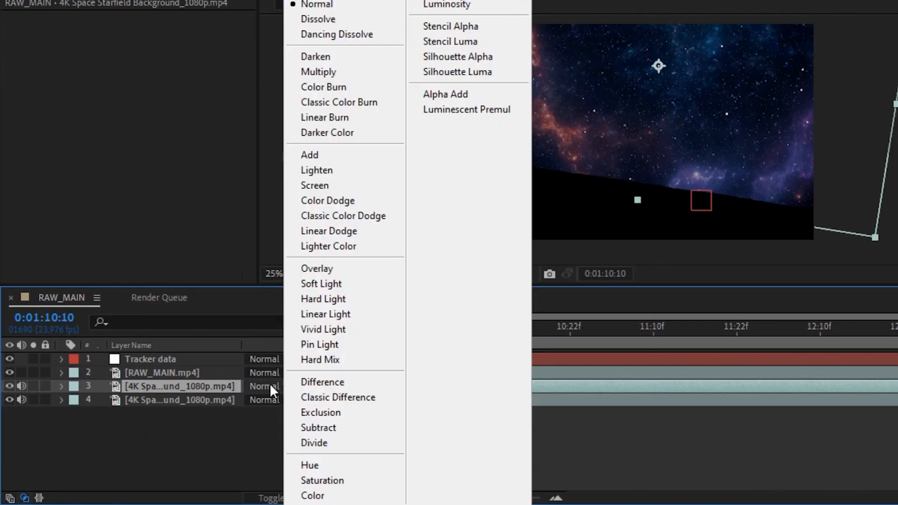
pyautogui.click(339, 157)
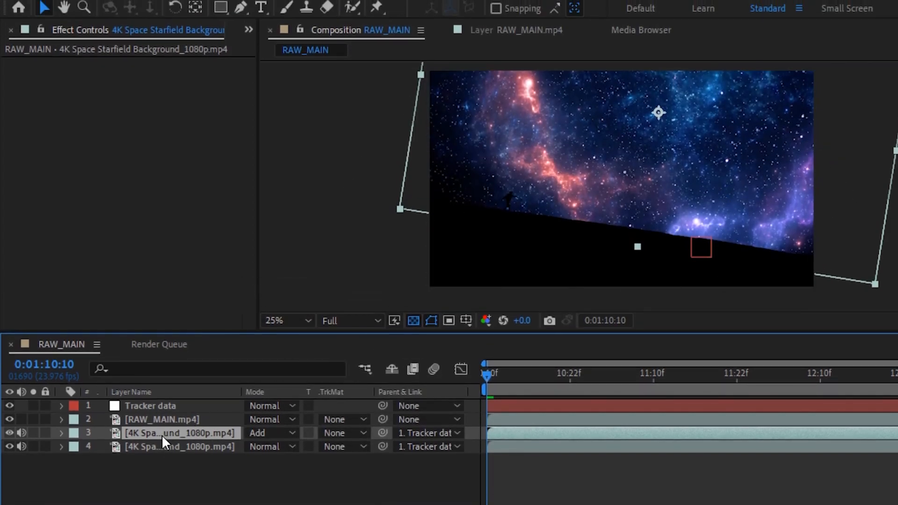
pyautogui.hotkey('ctrl', 'd')
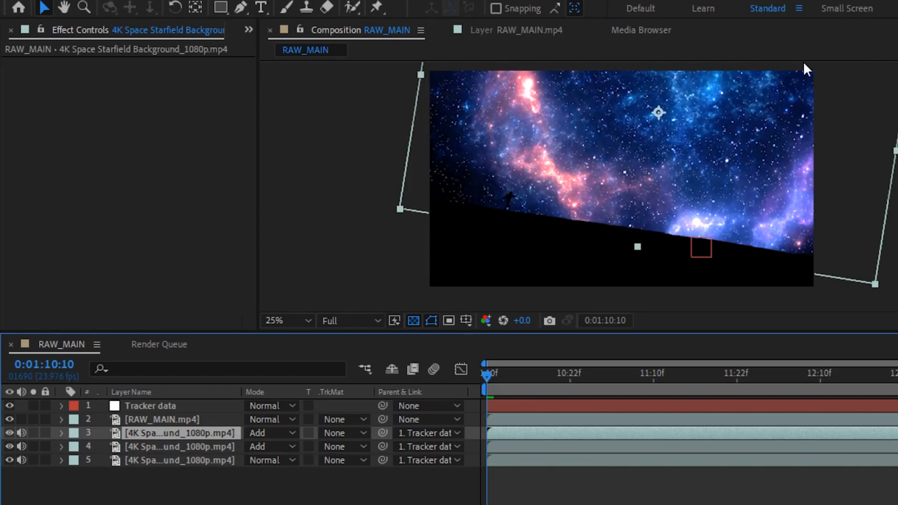
pyautogui.moveTo(633, 371); pyautogui.dragTo(848, 374)
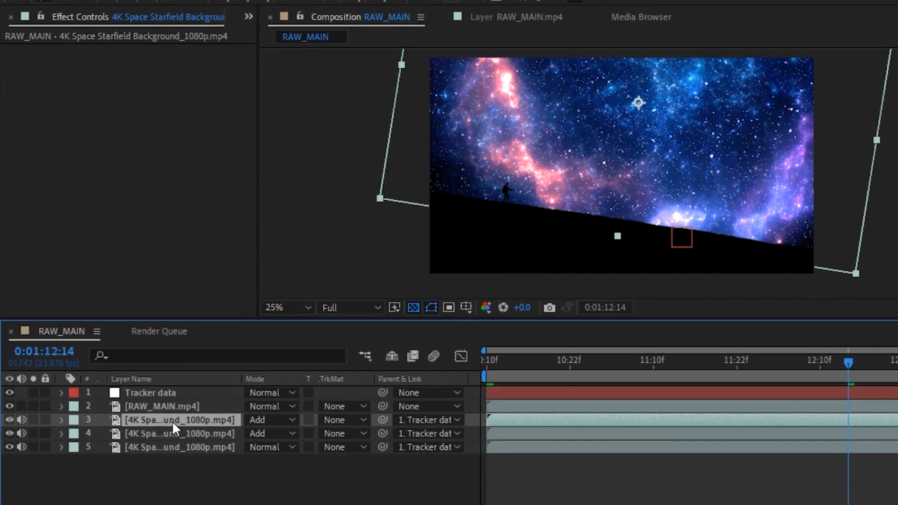
# Set the opacity of the upper Add starfield copy to 39% and the lower one to 64%, and return to 0:01:10:10.
pyautogui.press('t')
pyautogui.moveTo(254, 436); pyautogui.dragTo(205, 441)
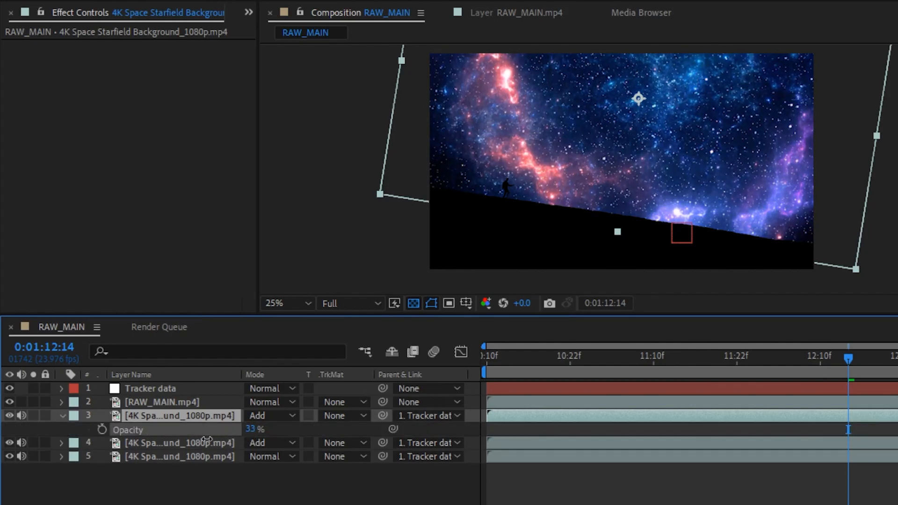
pyautogui.click(208, 443)
pyautogui.press('t')
pyautogui.moveTo(254, 457); pyautogui.dragTo(227, 458)
pyautogui.click(554, 482)
pyautogui.moveTo(859, 363); pyautogui.dragTo(438, 347)
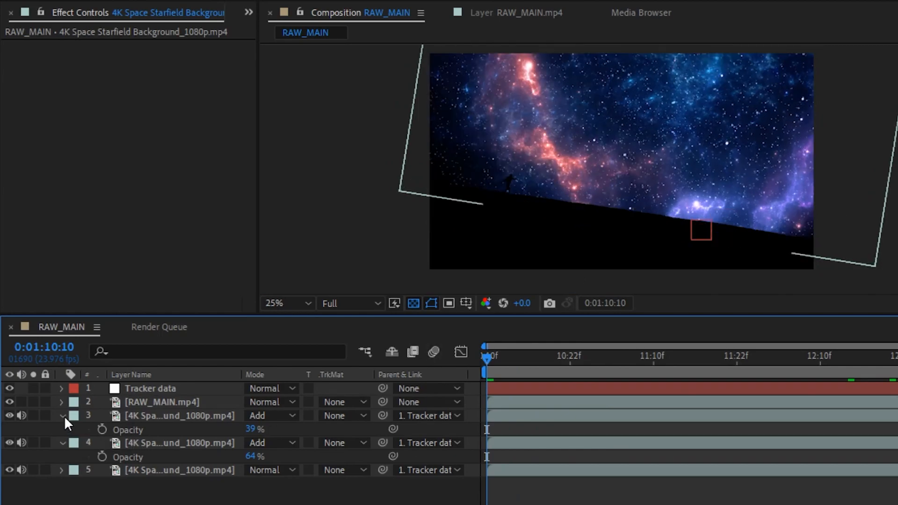
# Collapse the properties of the starfield layers, preview the composition up to 0:01:12:18, and select the topmost starfield copy.
pyautogui.click(61, 416)
pyautogui.click(60, 428)
pyautogui.click(62, 443)
pyautogui.scroll(-2, 571, 421)
pyautogui.press('space')
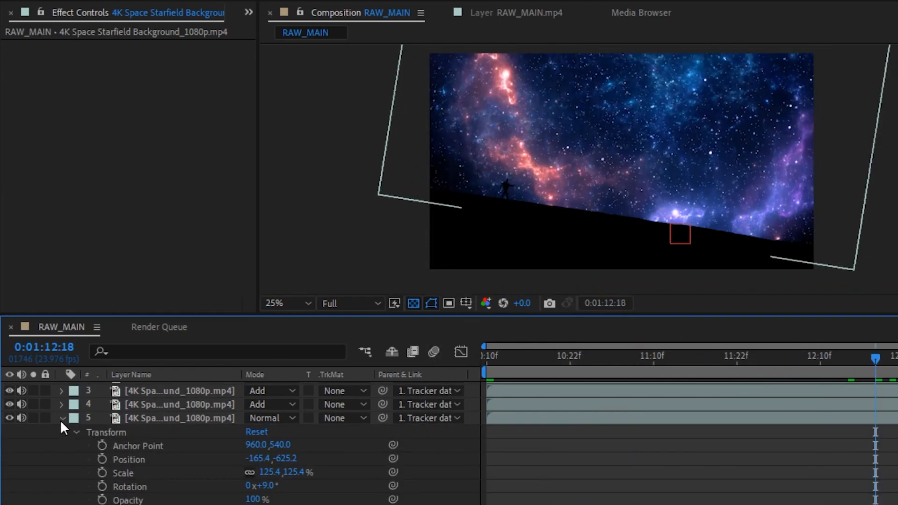
pyautogui.click(62, 418)
pyautogui.scroll(-1, 580, 203)
pyautogui.click(681, 154)
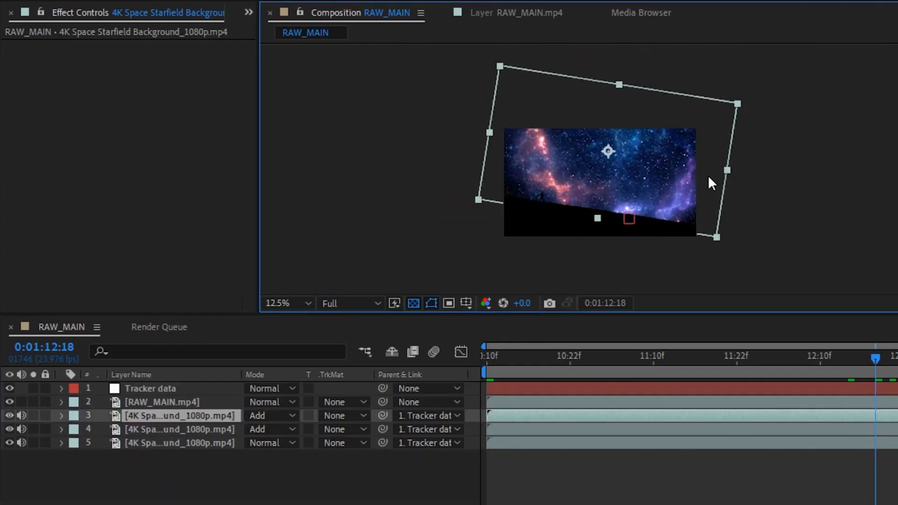
# Select all three 4K Space Starfield layers, shift them slightly left across the frame, and check the result at 0:01:12:21.
pyautogui.scroll(1, 708, 175)
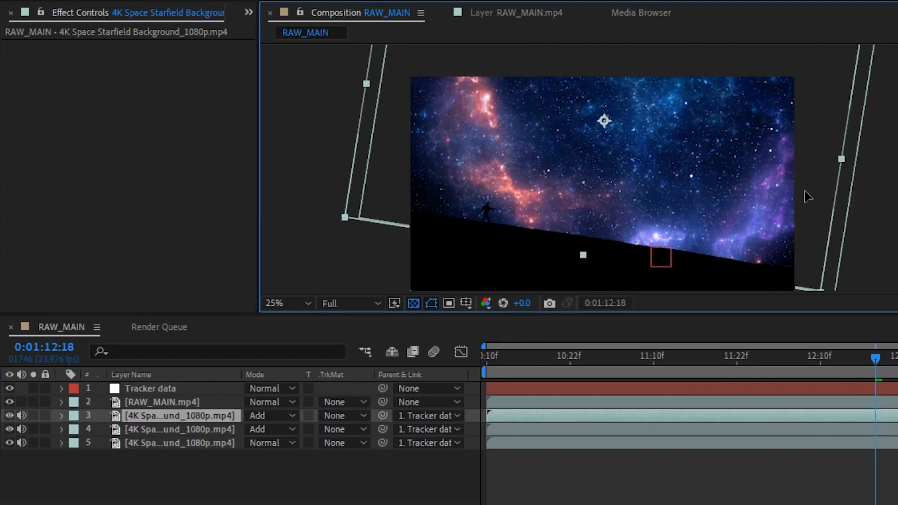
pyautogui.keyDown('shift'); pyautogui.click(134, 447); pyautogui.keyUp('shift')
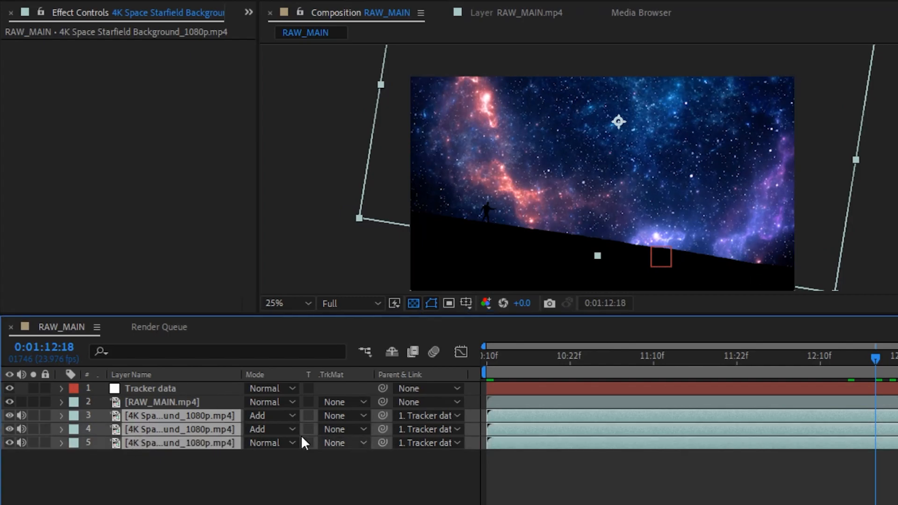
pyautogui.moveTo(839, 215); pyautogui.dragTo(822, 211)
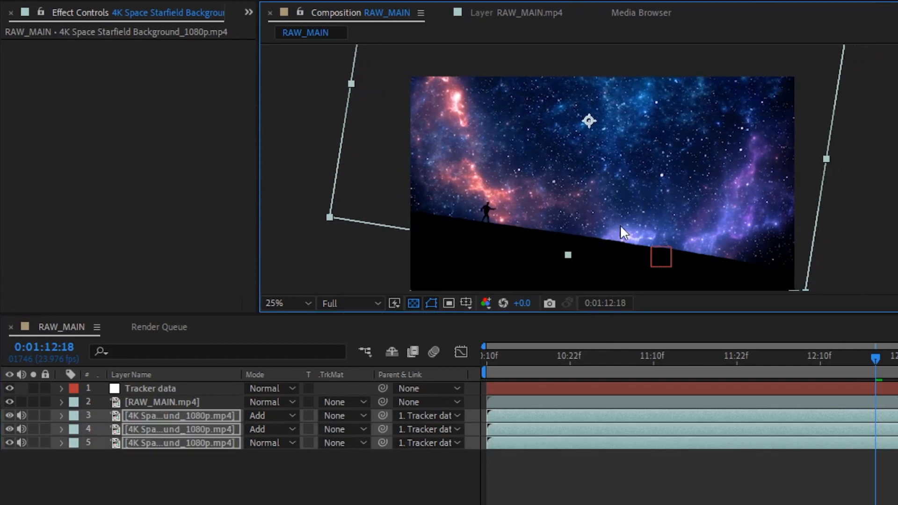
pyautogui.scroll(2, 438, 213)
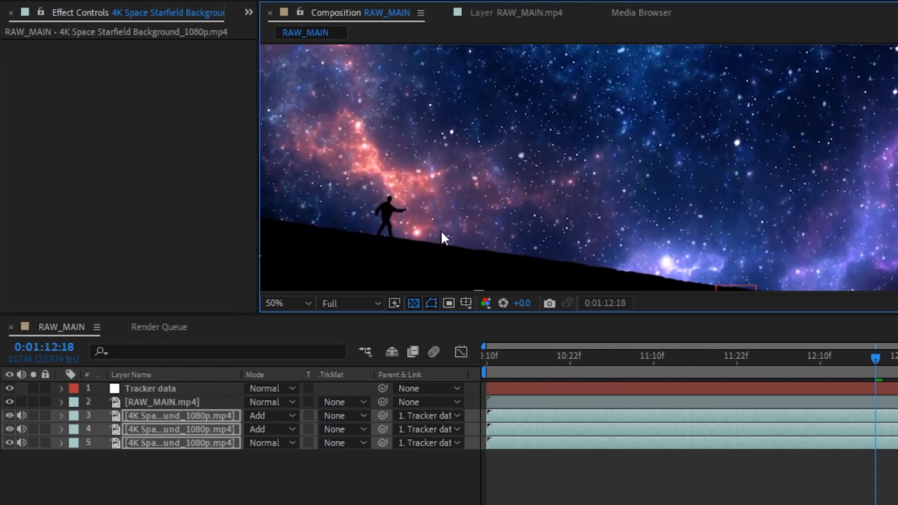
pyautogui.scroll(-2, 509, 169)
pyautogui.moveTo(531, 367); pyautogui.dragTo(894, 360)
pyautogui.scroll(1, 588, 163)
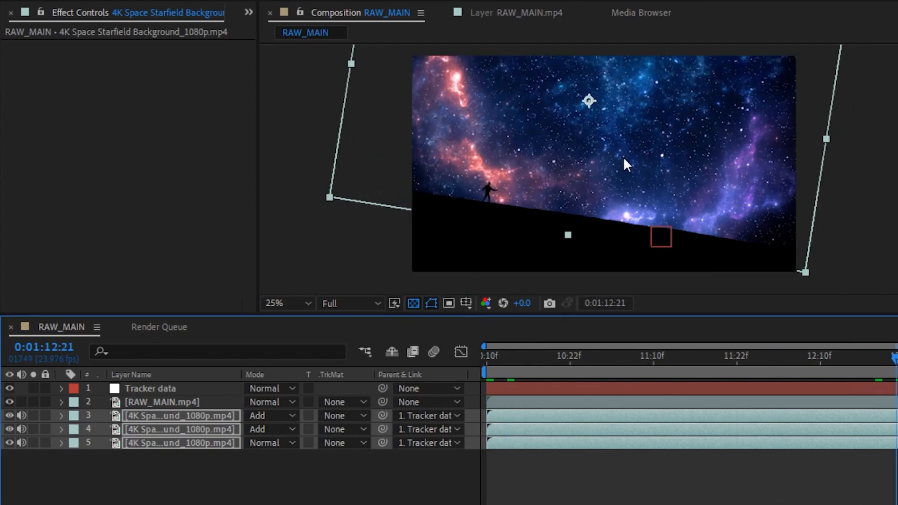
pyautogui.scroll(1, 623, 156)
pyautogui.scroll(-1, 619, 141)
# Create a new adjustment layer above the other layers in RAW_MAIN and name it Glow.
pyautogui.click(497, 453)
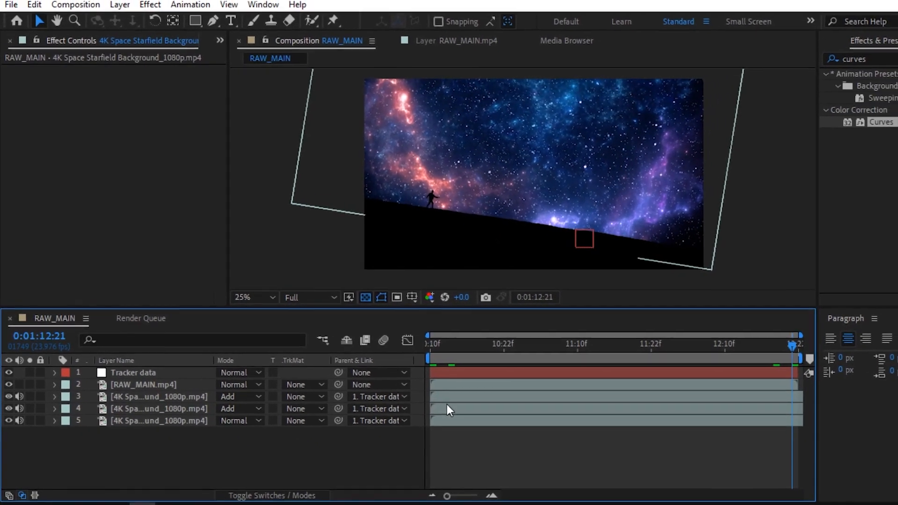
pyautogui.hotkey('ctrl', 'alt', 'y')
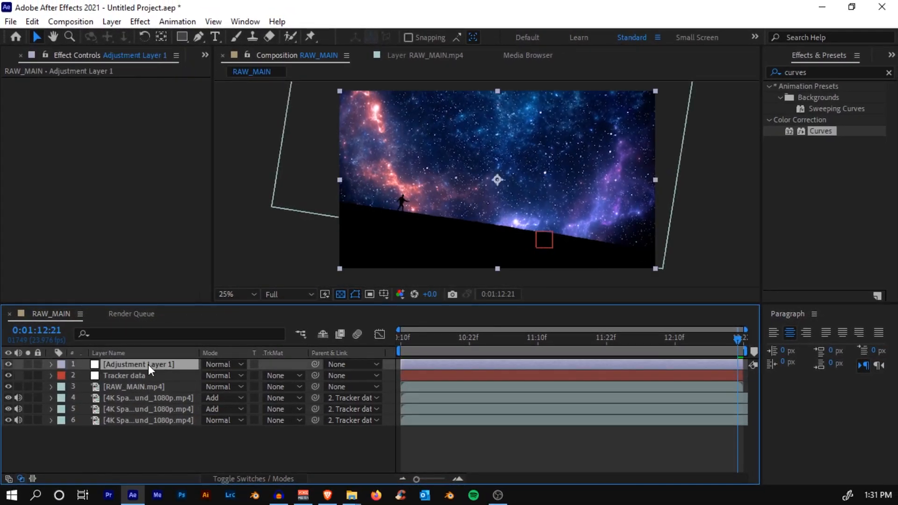
pyautogui.hotkey('ctrl', 'z')
pyautogui.rightClick(455, 417)
pyautogui.moveTo(498, 275)
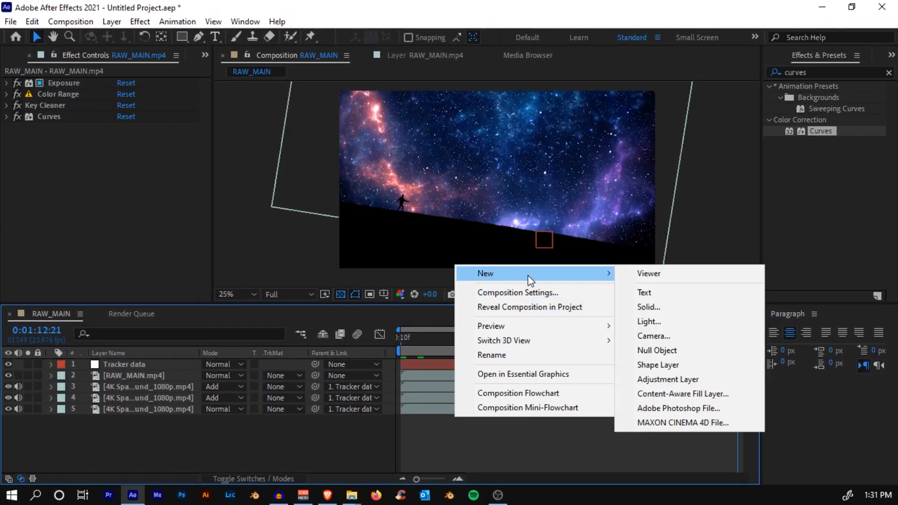
pyautogui.click(659, 380)
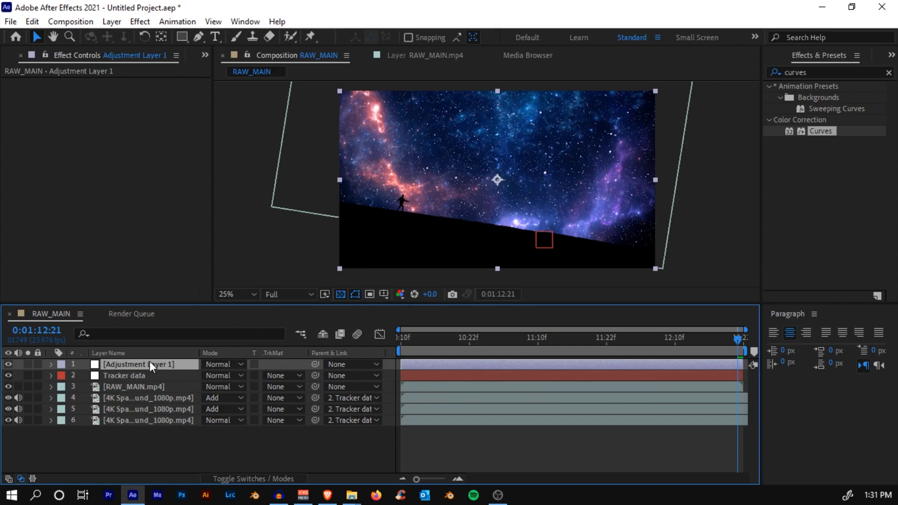
pyautogui.press('Return')
pyautogui.write('Glow')
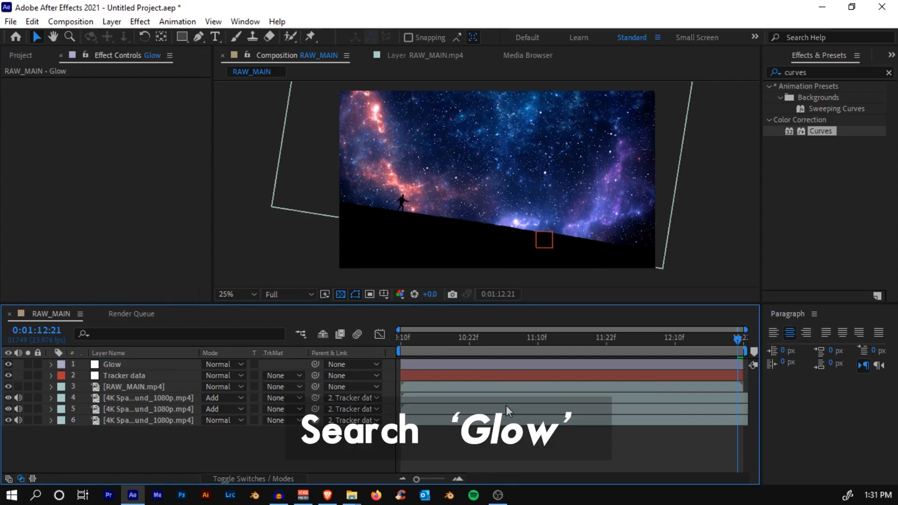
pyautogui.press('Return')
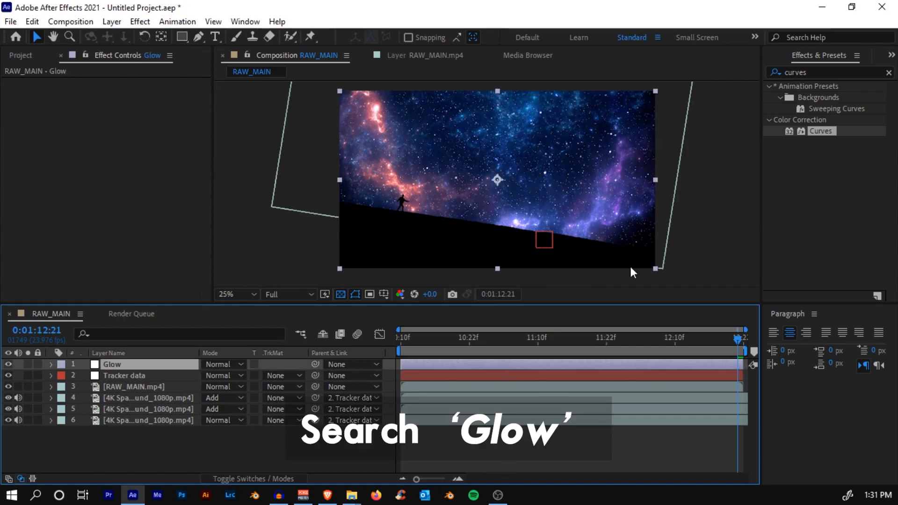
# Find the Deep Glow effect and apply it to the Glow adjustment layer.
pyautogui.click(819, 72)
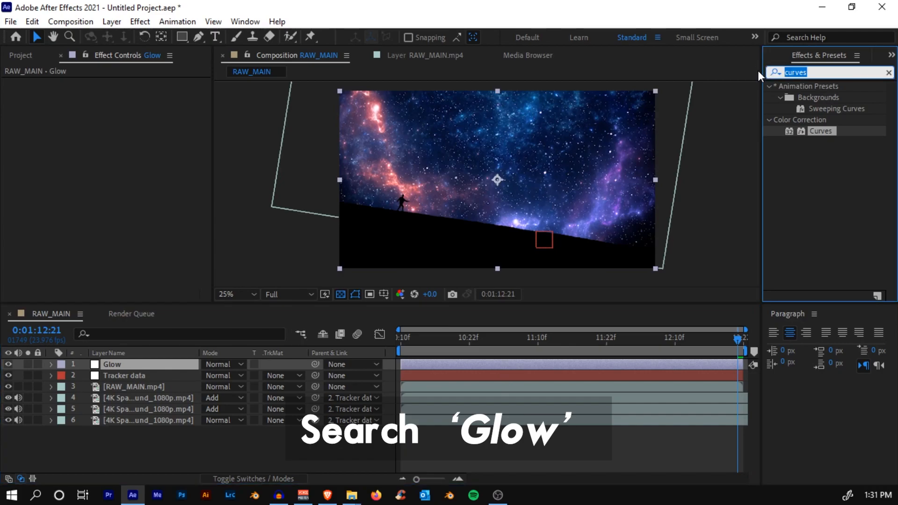
pyautogui.write('deep')
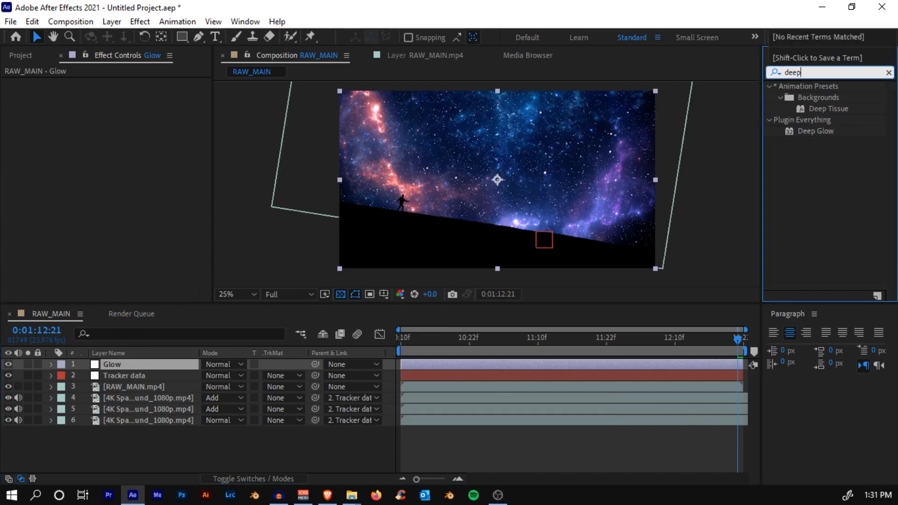
pyautogui.moveTo(823, 134); pyautogui.dragTo(454, 366)
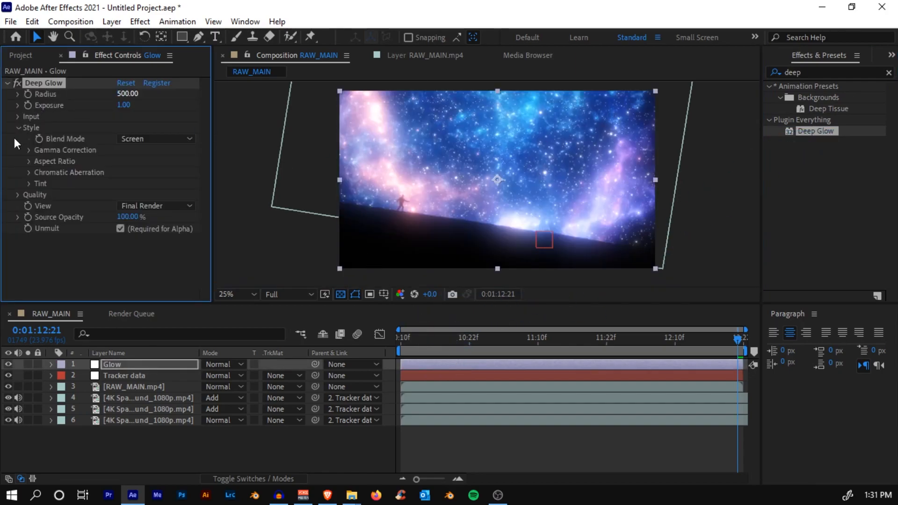
# Set Deep Glow to radius 954, exposure 0.20, threshold 48% and threshold smooth 32%.
pyautogui.click(20, 116)
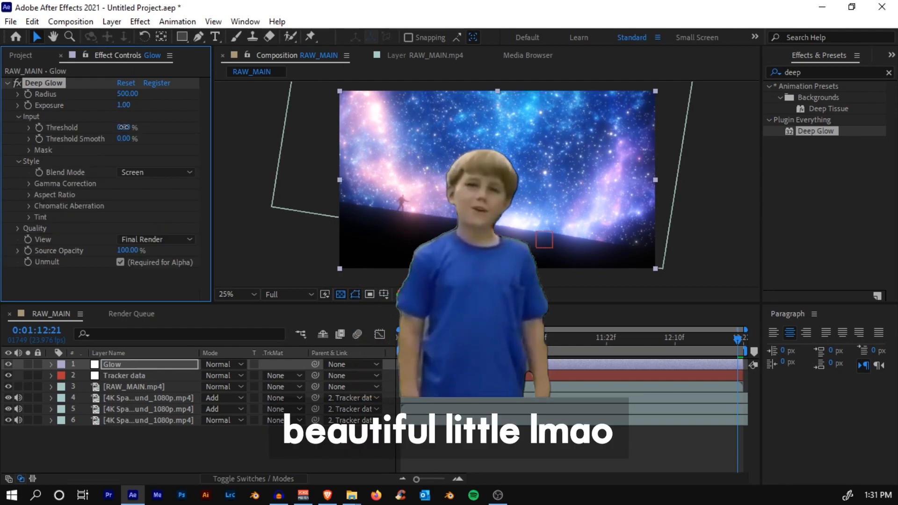
pyautogui.moveTo(123, 127); pyautogui.dragTo(141, 134)
pyautogui.moveTo(124, 105); pyautogui.dragTo(386, 88)
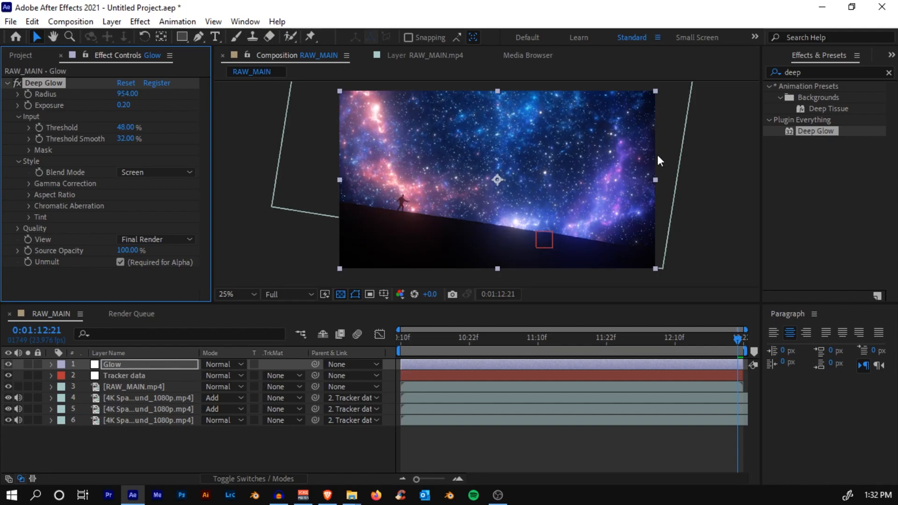
# Go to 0:01:11:15, then disable the Deep Glow effect and collapse its settings.
pyautogui.moveTo(629, 339); pyautogui.dragTo(566, 340)
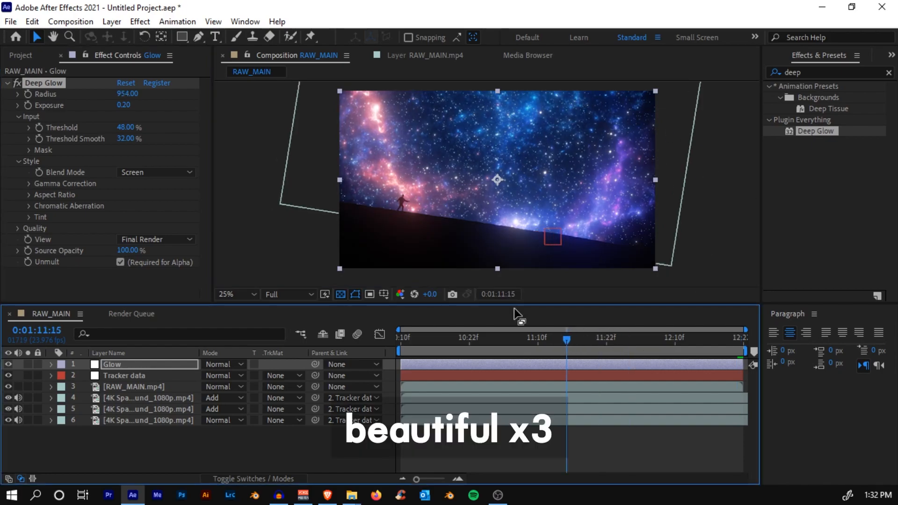
pyautogui.click(19, 83)
pyautogui.click(7, 82)
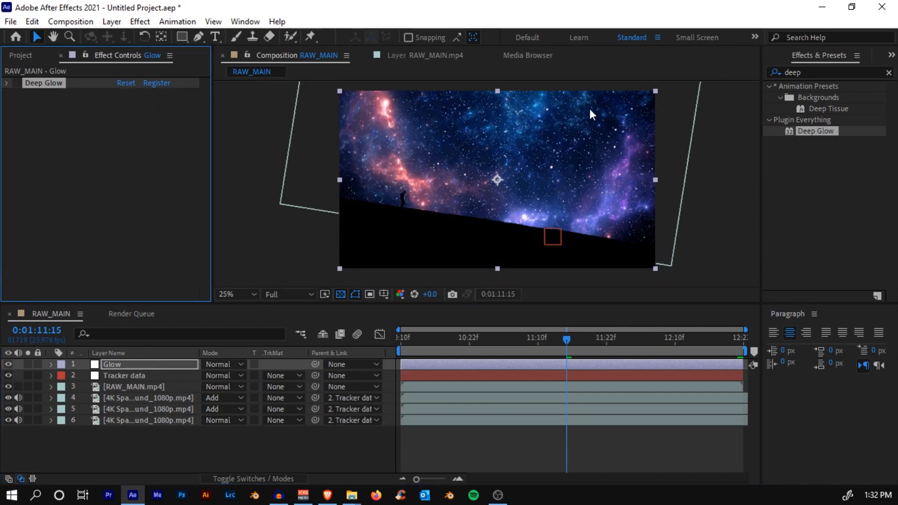
# Search the effects for glow and apply the built-in Glow effect to the Glow adjustment layer.
pyautogui.click(807, 72)
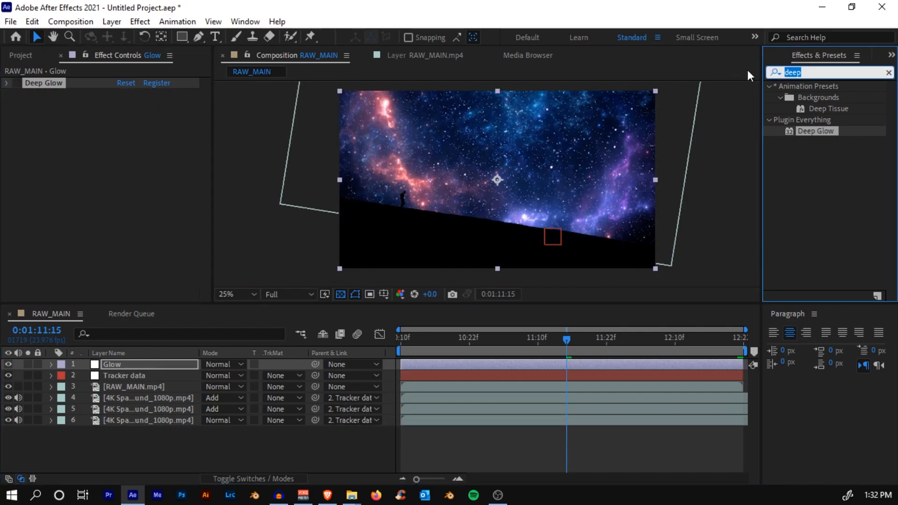
pyautogui.write('glow')
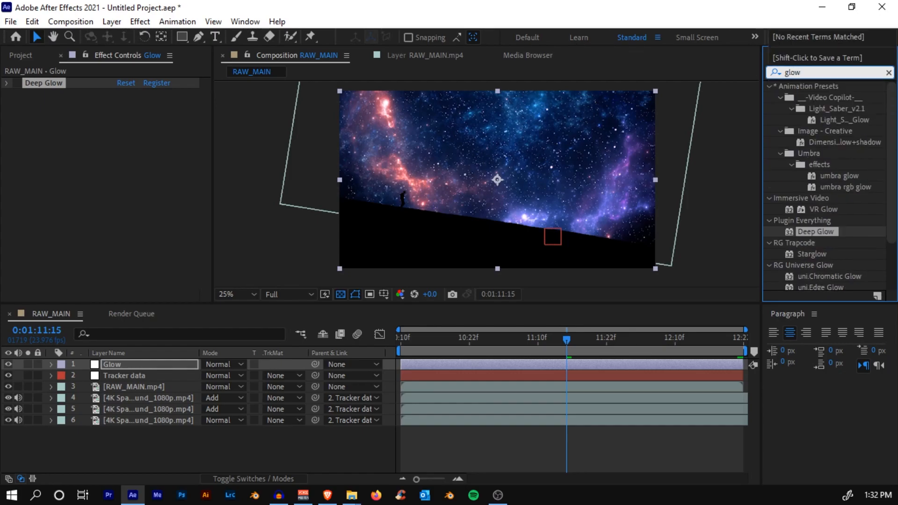
pyautogui.scroll(-3, 793, 212)
pyautogui.moveTo(816, 284); pyautogui.dragTo(894, 273)
pyautogui.moveTo(436, 303); pyautogui.dragTo(475, 361)
pyautogui.scroll(1, 602, 170)
pyautogui.scroll(-1, 508, 144)
pyautogui.moveTo(527, 134); pyautogui.dragTo(527, 149)
pyautogui.moveTo(435, 196); pyautogui.dragTo(432, 181)
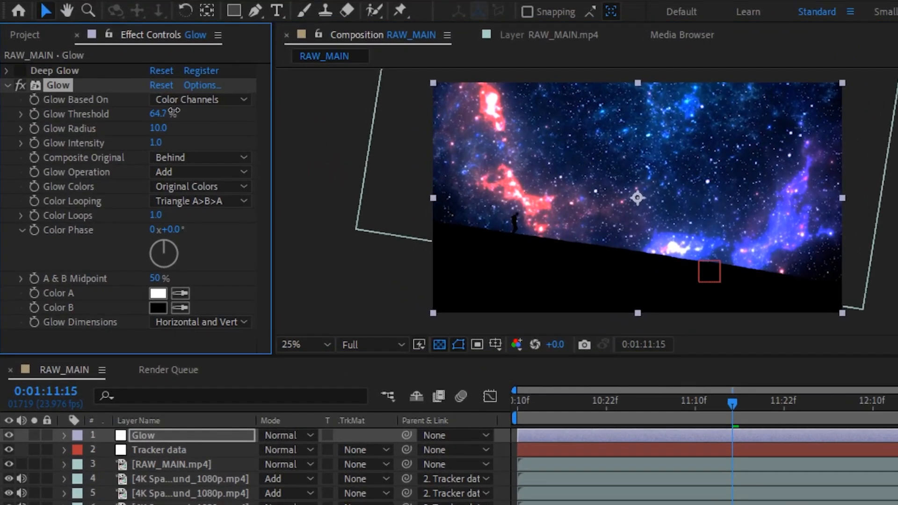
# Set the Glow effect's threshold to 87.1% and radius to about 113, lower its intensity, and collapse its settings.
pyautogui.moveTo(152, 113); pyautogui.dragTo(214, 104)
pyautogui.moveTo(155, 128); pyautogui.dragTo(230, 116)
pyautogui.moveTo(152, 143); pyautogui.dragTo(130, 143)
pyautogui.click(7, 86)
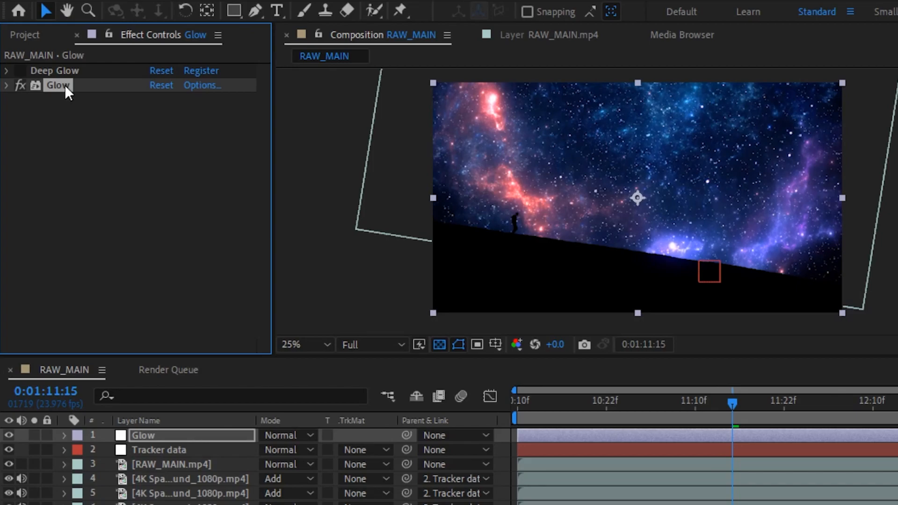
# Duplicate the Glow effect and set the copy's threshold to 38.8%, radius to 231 and intensity to 0.2.
pyautogui.hotkey('ctrl', 'd')
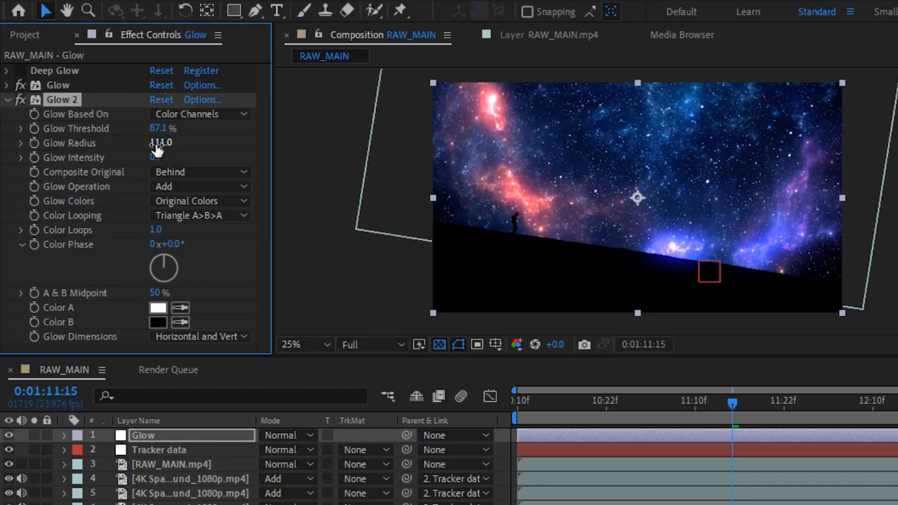
pyautogui.moveTo(149, 131); pyautogui.dragTo(93, 139)
pyautogui.rightClick(77, 141)
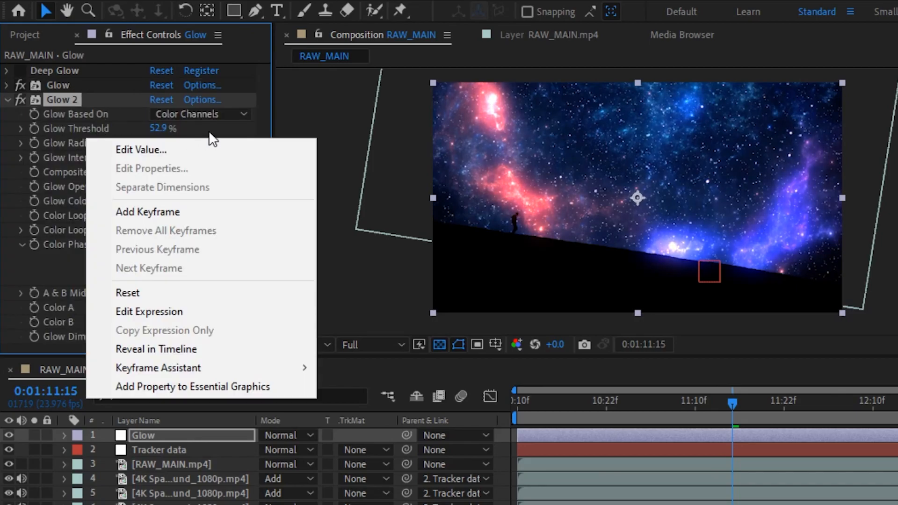
pyautogui.press('Escape')
pyautogui.moveTo(159, 128); pyautogui.dragTo(281, 143)
pyautogui.moveTo(156, 157); pyautogui.dragTo(101, 155)
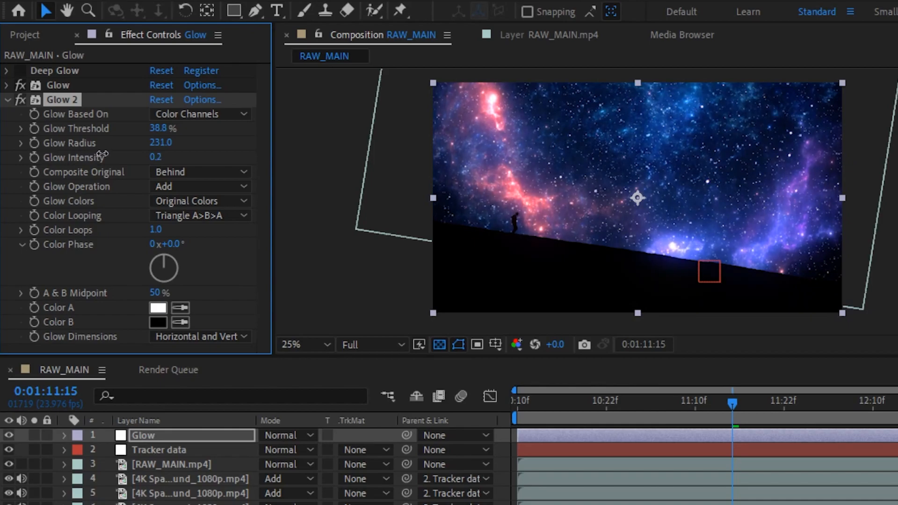
# Duplicate Glow 2 and set the new copy's threshold to 29.4% and radius to 321, keeping intensity at 0.2.
pyautogui.hotkey('ctrl', 'd')
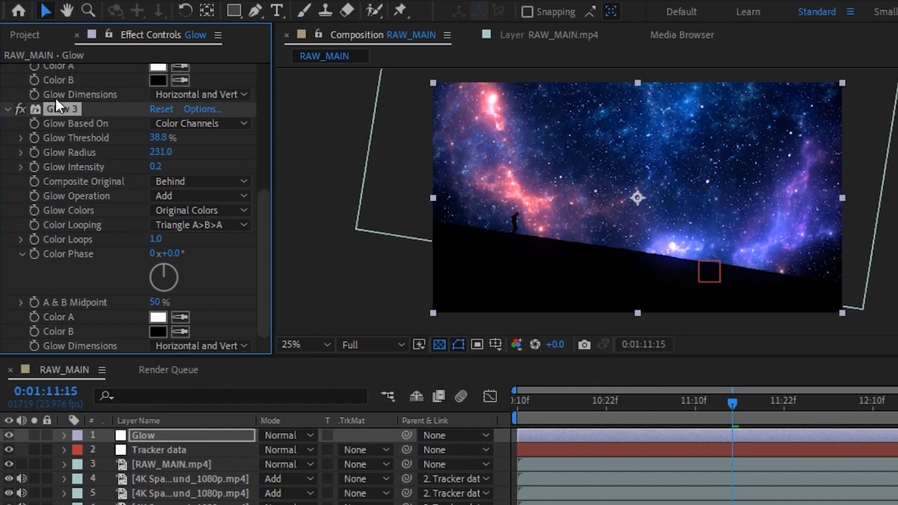
pyautogui.moveTo(161, 143); pyautogui.dragTo(141, 141)
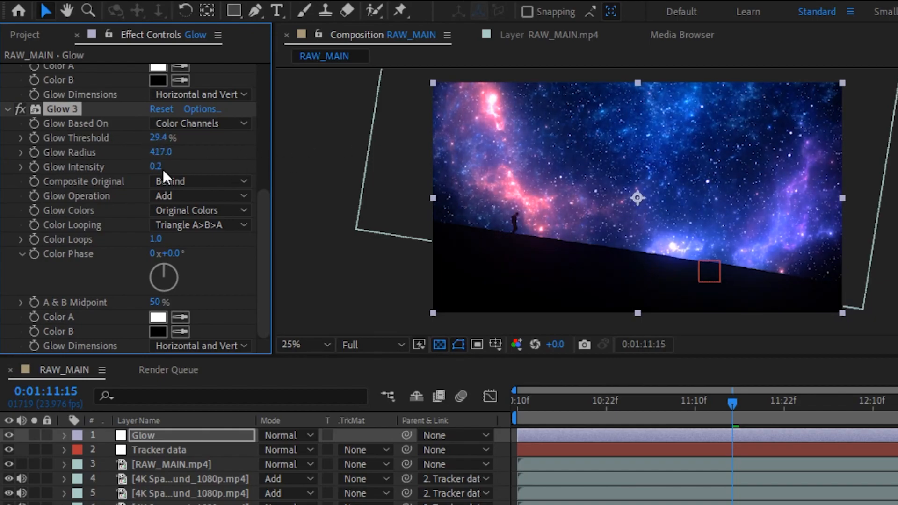
pyautogui.moveTo(198, 161); pyautogui.dragTo(142, 166)
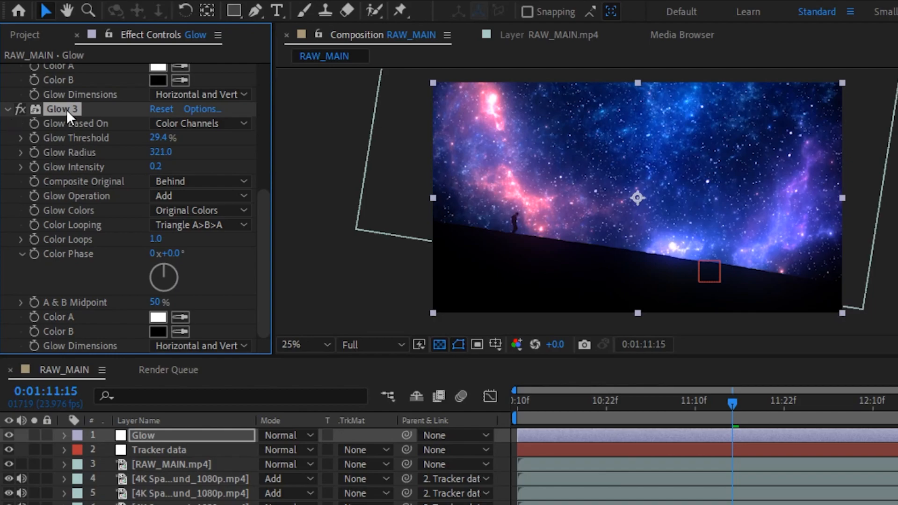
# Duplicate Glow 3, reduce the copy's intensity to 0.0, lower its threshold, increase its radius, and collapse all the effects.
pyautogui.hotkey('ctrl', 'd')
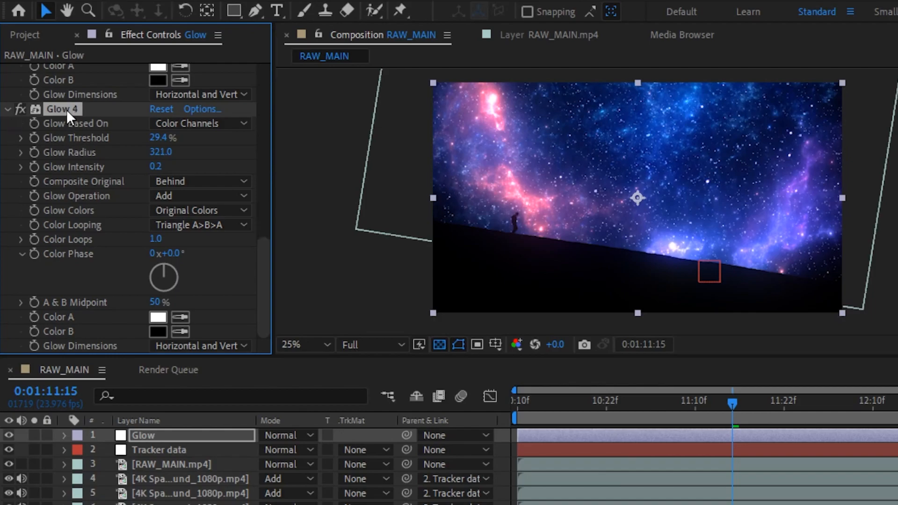
pyautogui.moveTo(158, 171); pyautogui.dragTo(147, 172)
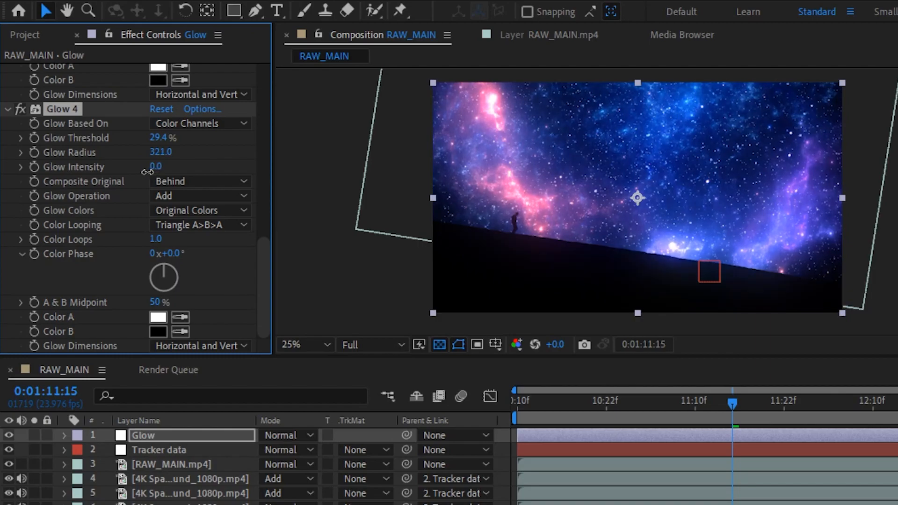
pyautogui.moveTo(153, 137); pyautogui.dragTo(146, 137)
pyautogui.moveTo(168, 153); pyautogui.dragTo(446, 141)
pyautogui.scroll(10, 136, 185)
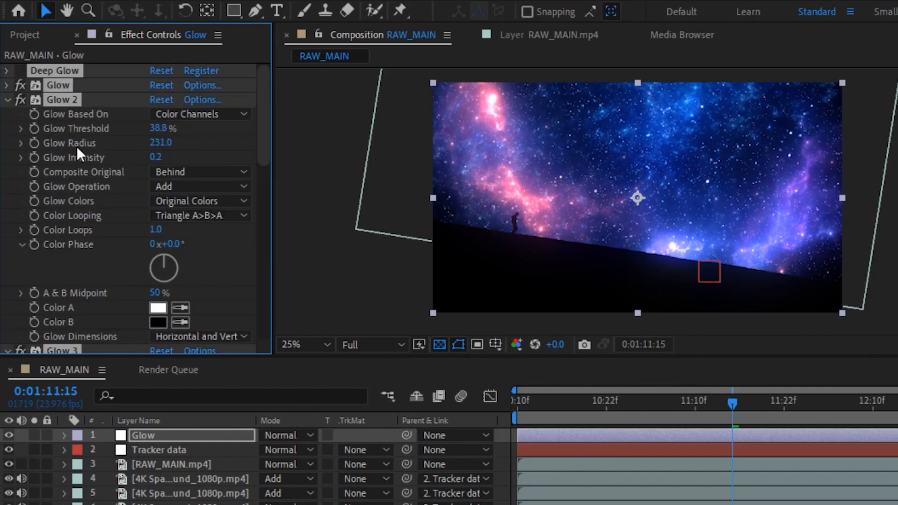
pyautogui.click(56, 234)
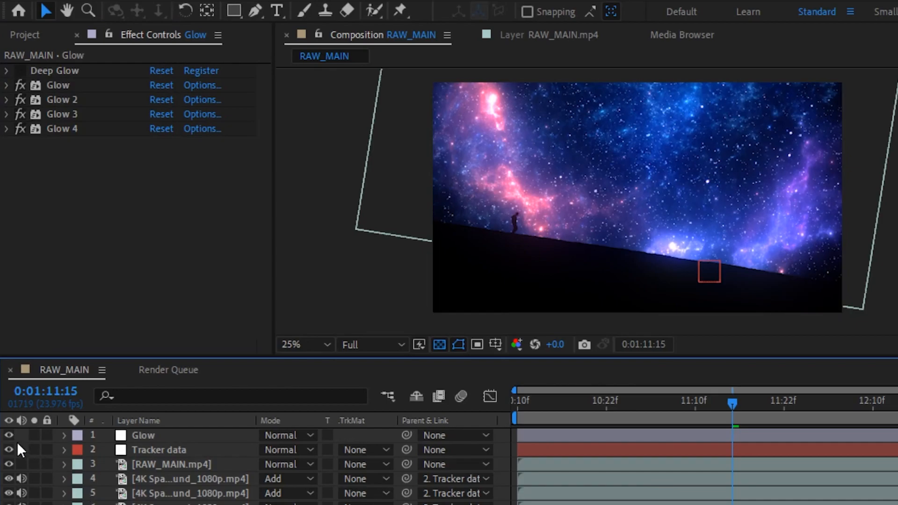
# Compare the shot with the Glow layer hidden and shown, and check the glow at 0:01:12:13 and 0:01:12:01.
pyautogui.click(7, 434)
pyautogui.click(7, 434)
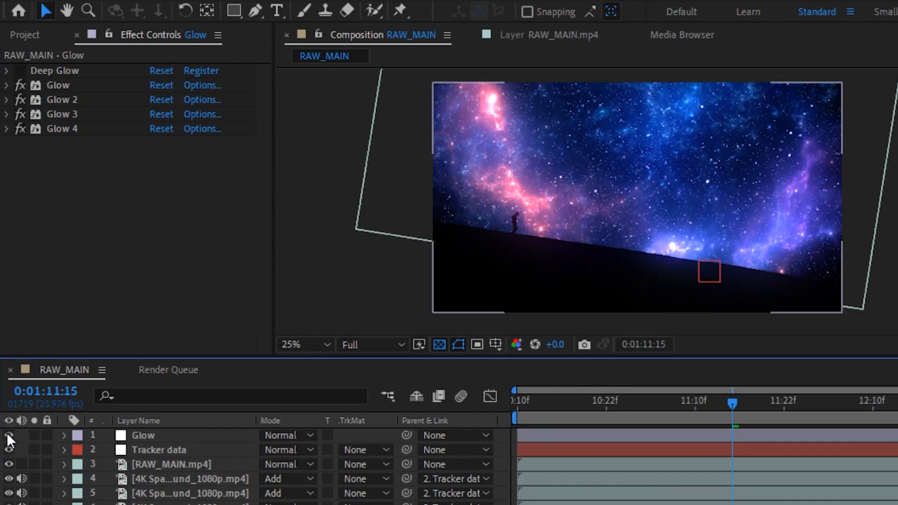
pyautogui.click(7, 434)
pyautogui.click(7, 434)
pyautogui.moveTo(762, 406); pyautogui.dragTo(891, 420)
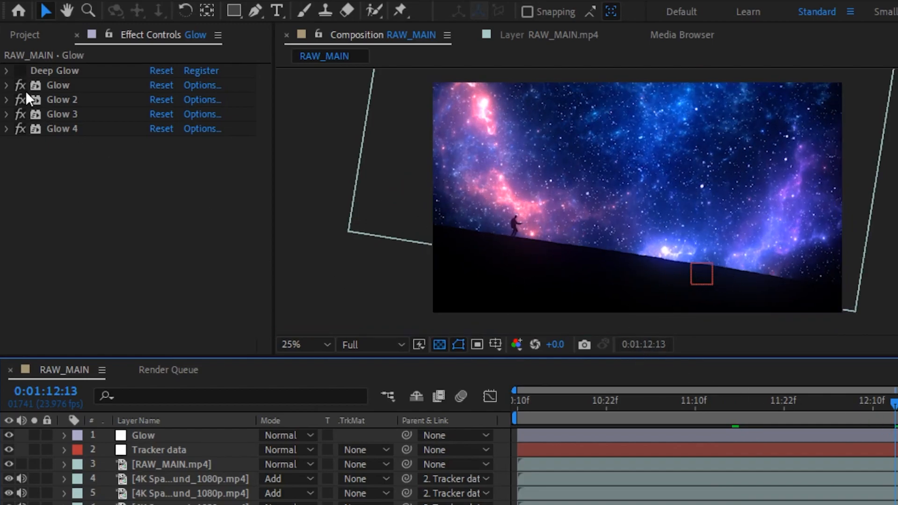
pyautogui.moveTo(850, 416); pyautogui.dragTo(801, 403)
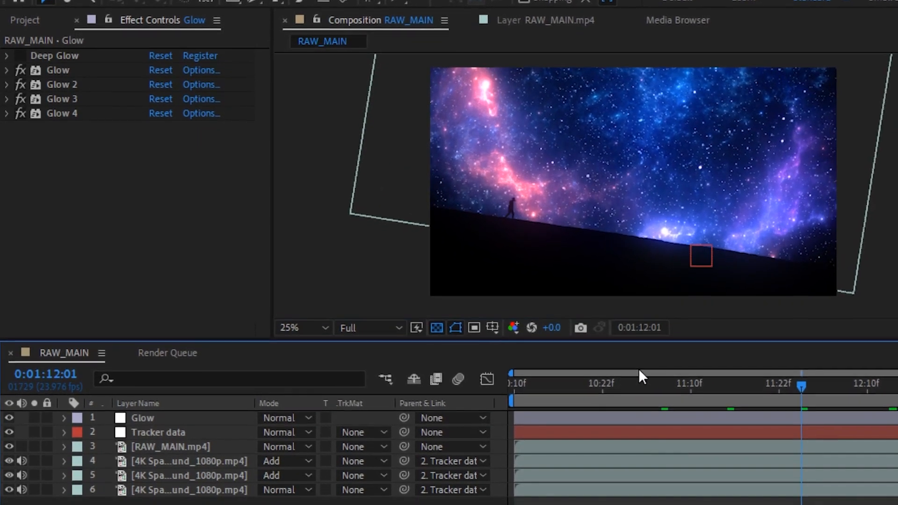
# Duplicate the topmost starfield layer, set the copy's opacity to 100%, and shift the copy toward the right side of the frame in isolation.
pyautogui.click(181, 454)
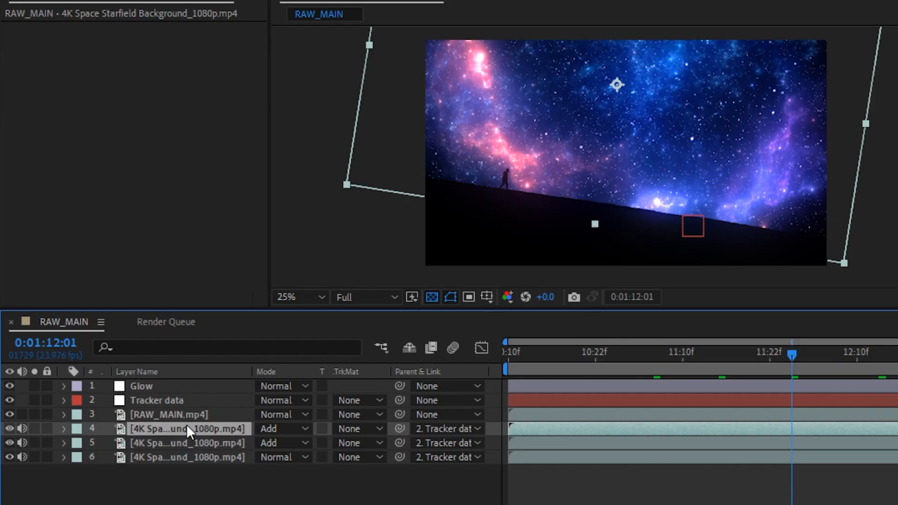
pyautogui.hotkey('ctrl', 'd')
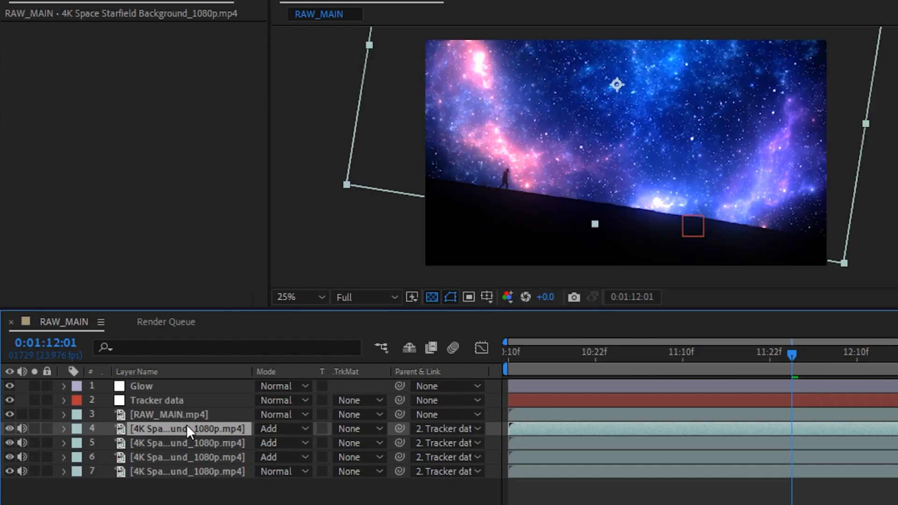
pyautogui.click(35, 429)
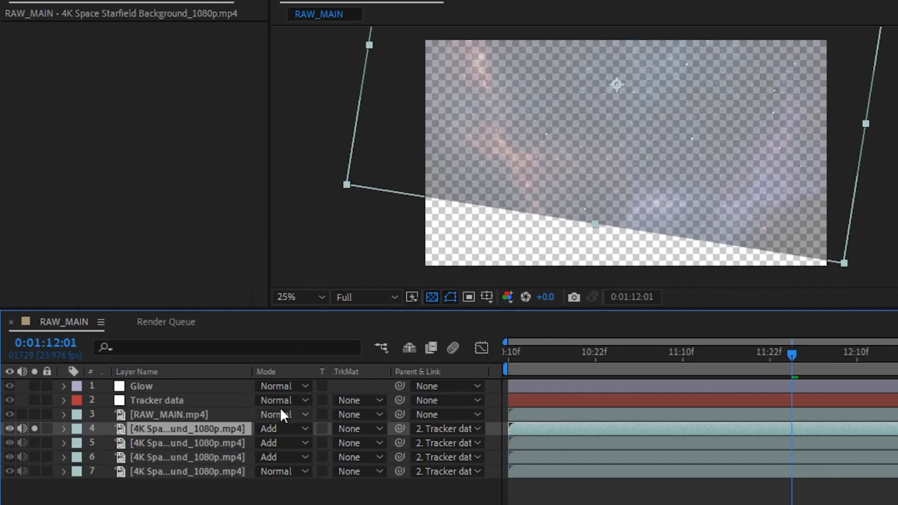
pyautogui.press('t')
pyautogui.moveTo(262, 442); pyautogui.dragTo(318, 441)
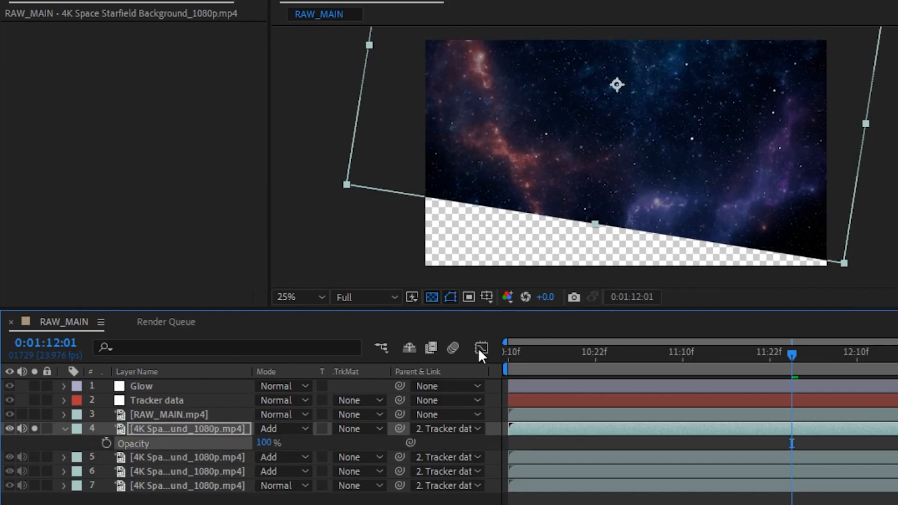
pyautogui.moveTo(545, 195); pyautogui.dragTo(738, 198)
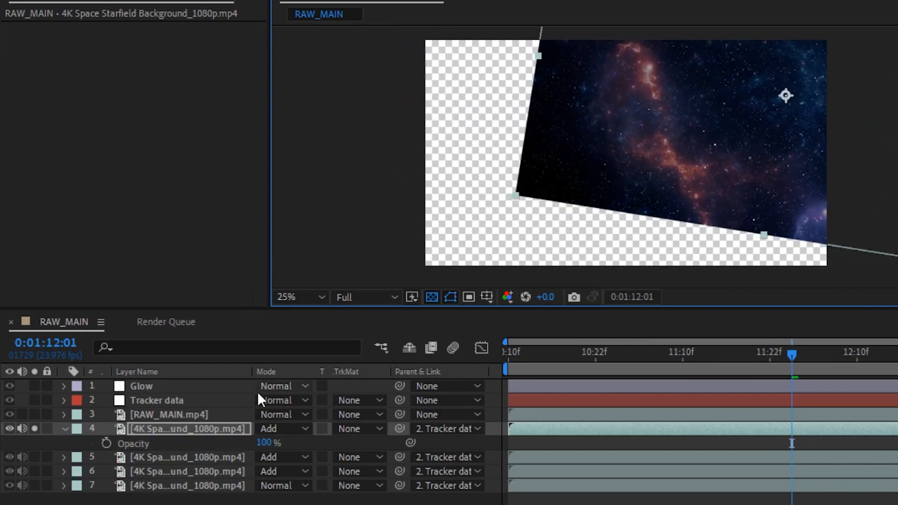
pyautogui.click(35, 428)
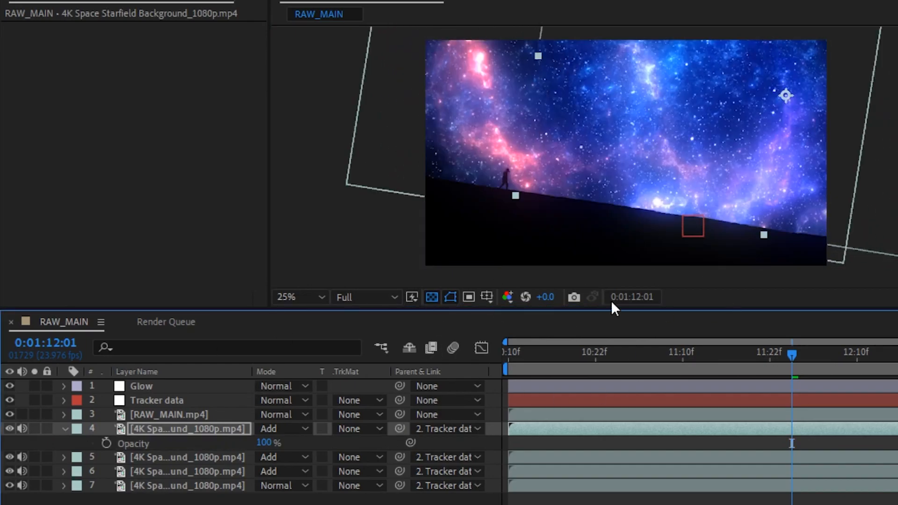
# Compare the sky with the shifted starfield copy hidden and shown, and examine the copy's edge up close.
pyautogui.click(13, 426)
pyautogui.click(13, 426)
pyautogui.scroll(4, 525, 71)
pyautogui.moveTo(525, 70); pyautogui.dragTo(520, 193)
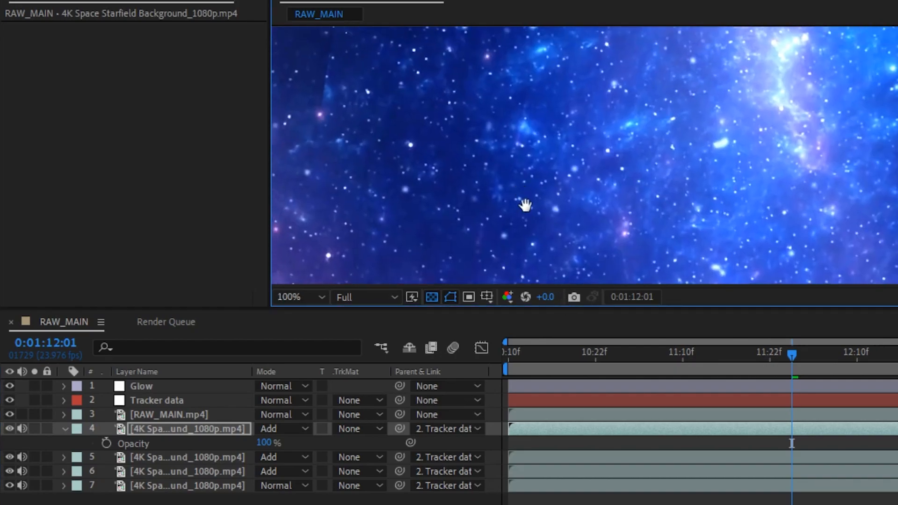
pyautogui.moveTo(371, 154); pyautogui.dragTo(517, 161)
pyautogui.scroll(2, 497, 185)
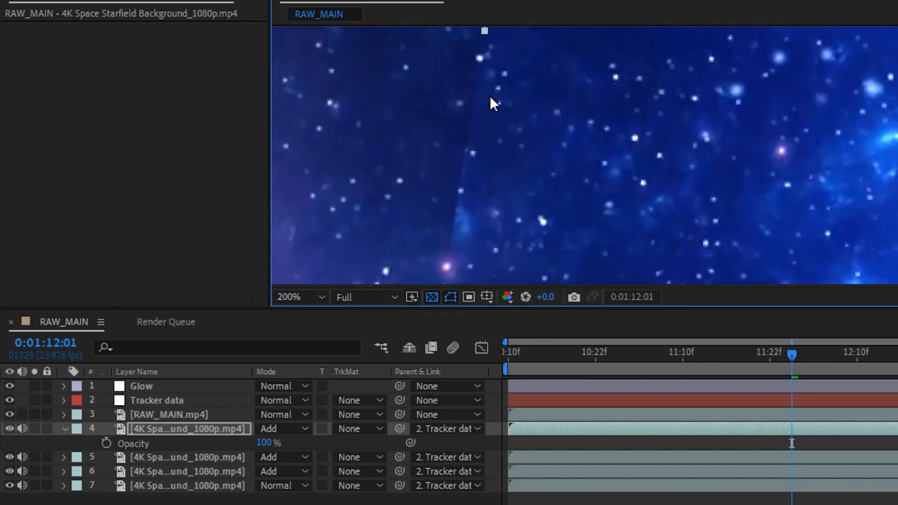
pyautogui.scroll(-6, 489, 176)
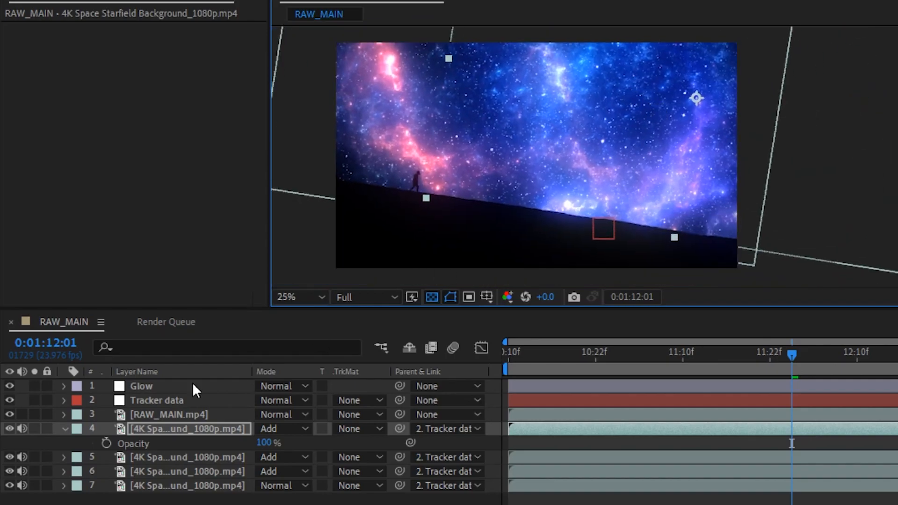
# Isolate the shifted starfield copy and draw an elliptical mask around the nebula and stars inside the frame.
pyautogui.click(35, 428)
pyautogui.moveTo(641, 169); pyautogui.dragTo(625, 192)
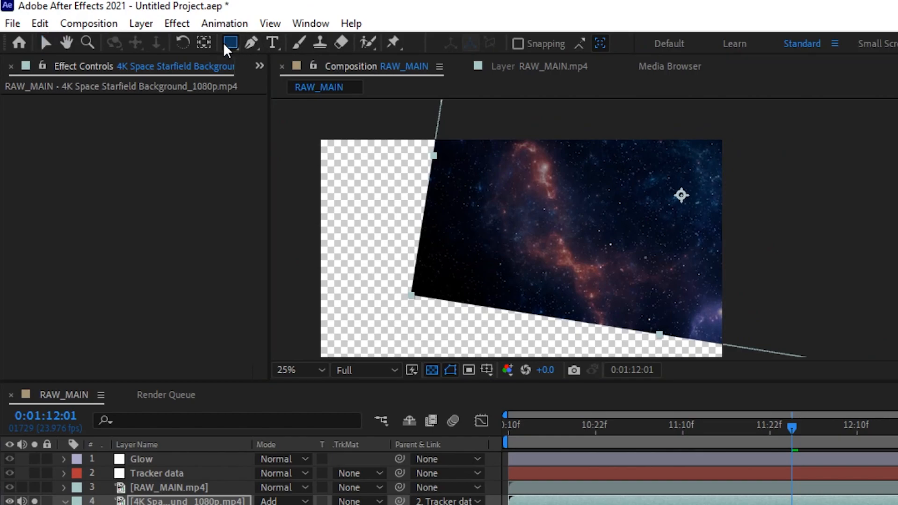
pyautogui.click(224, 42)
pyautogui.click(299, 78)
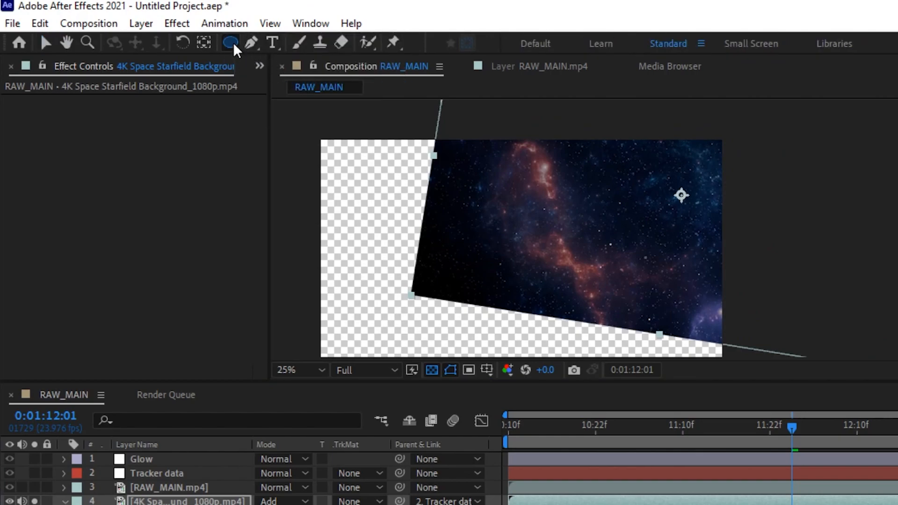
pyautogui.click(233, 43)
pyautogui.click(282, 84)
pyautogui.scroll(-2, 592, 206)
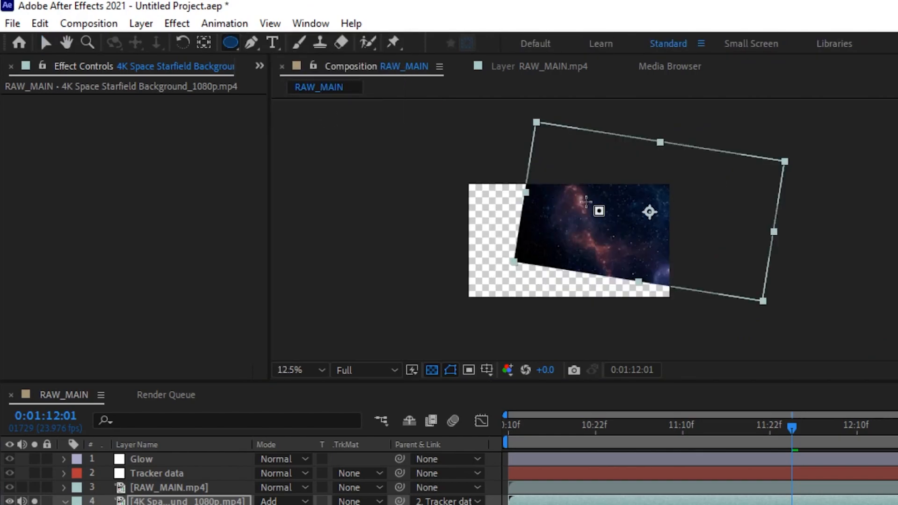
pyautogui.moveTo(563, 190); pyautogui.dragTo(664, 279)
# Feather the starfield copy's elliptical mask by 279 pixels and show all the other layers again.
pyautogui.scroll(1, 557, 288)
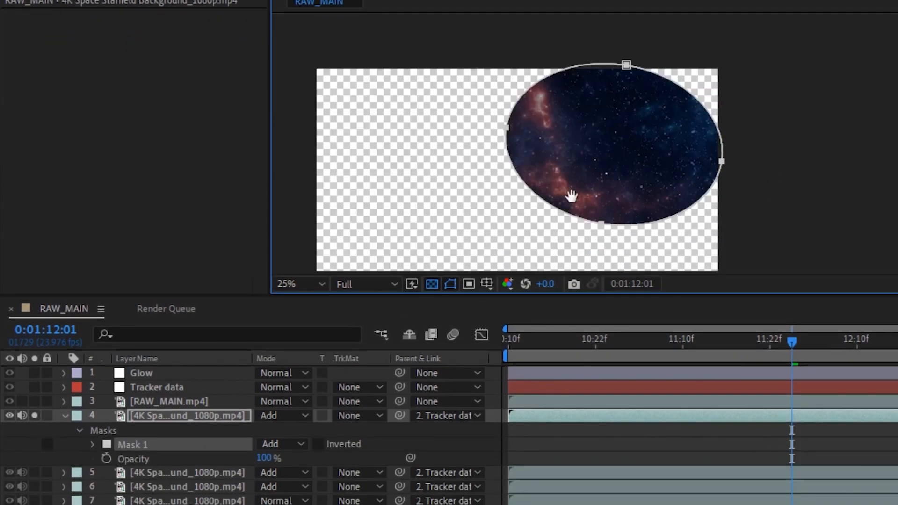
pyautogui.moveTo(571, 284); pyautogui.dragTo(577, 260)
pyautogui.click(153, 417)
pyautogui.press('f')
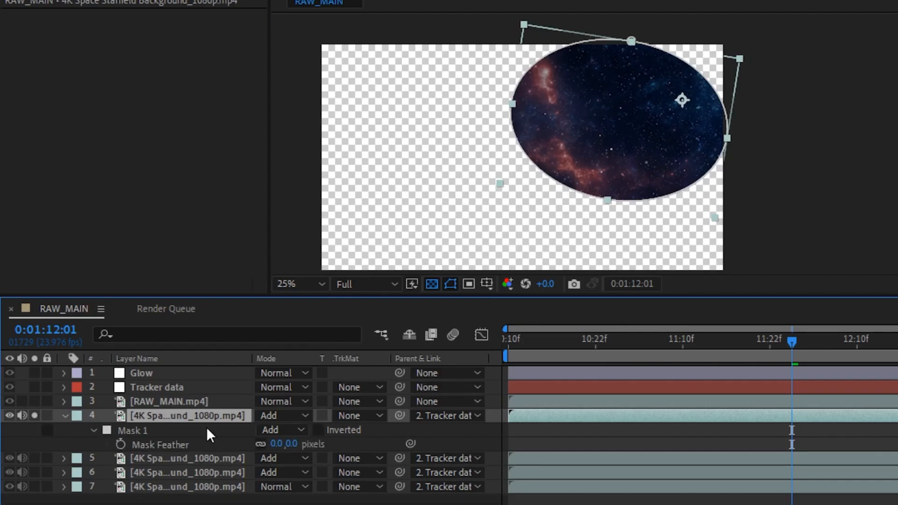
pyautogui.moveTo(276, 444); pyautogui.dragTo(509, 431)
pyautogui.click(581, 444)
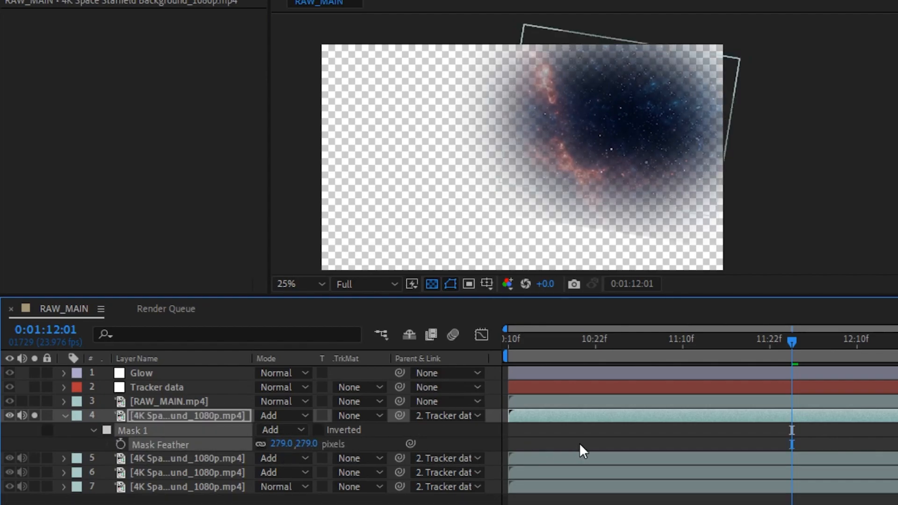
pyautogui.click(35, 416)
# Examine how the masked starfield copy blends, comparing it hidden and shown, and check the sky at 0:01:11:10.
pyautogui.scroll(-1, 459, 202)
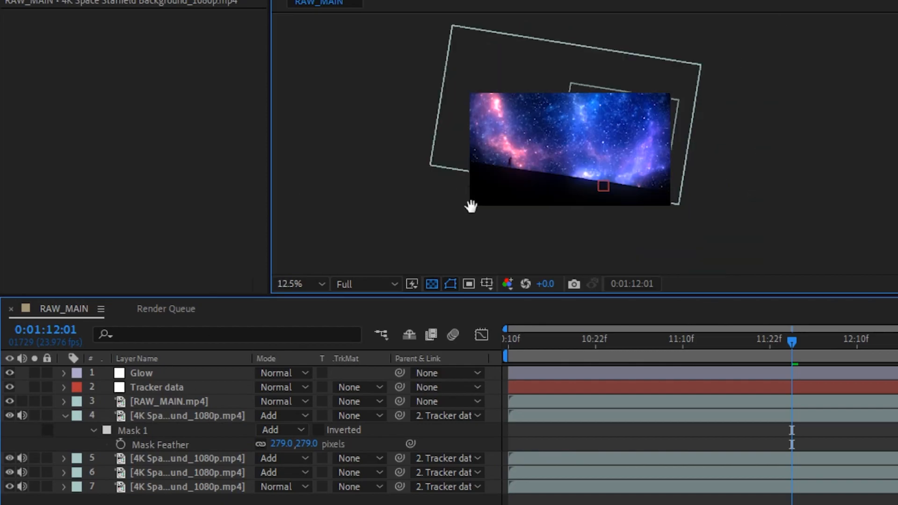
pyautogui.scroll(1, 554, 176)
pyautogui.scroll(2, 569, 145)
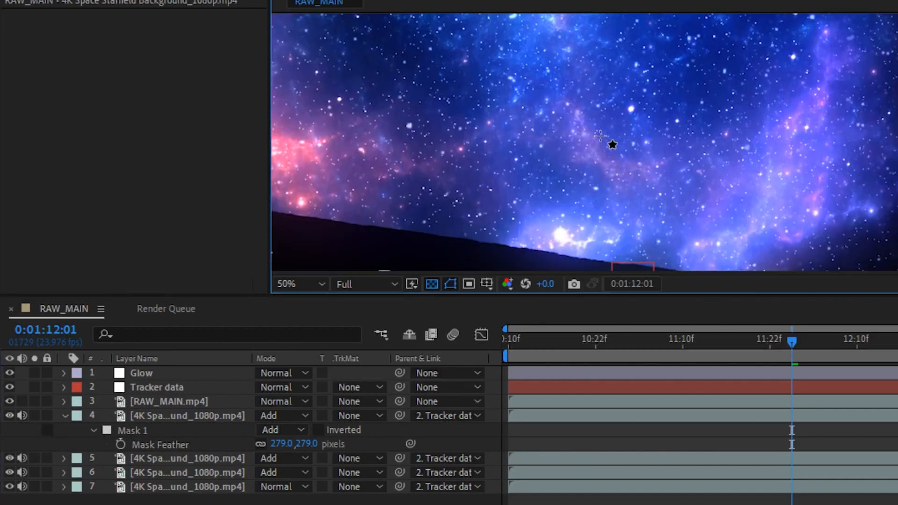
pyautogui.scroll(-3, 600, 135)
pyautogui.moveTo(613, 139); pyautogui.dragTo(608, 166)
pyautogui.scroll(1, 604, 126)
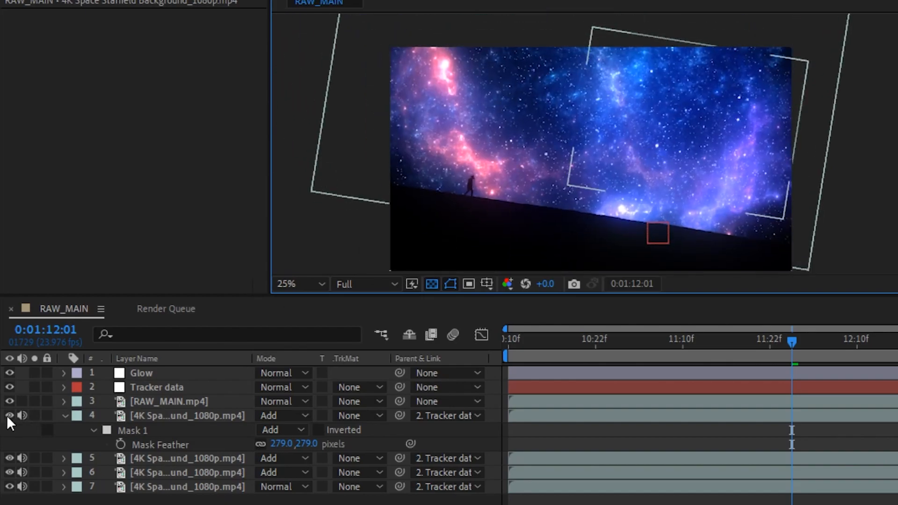
pyautogui.click(9, 415)
pyautogui.click(8, 415)
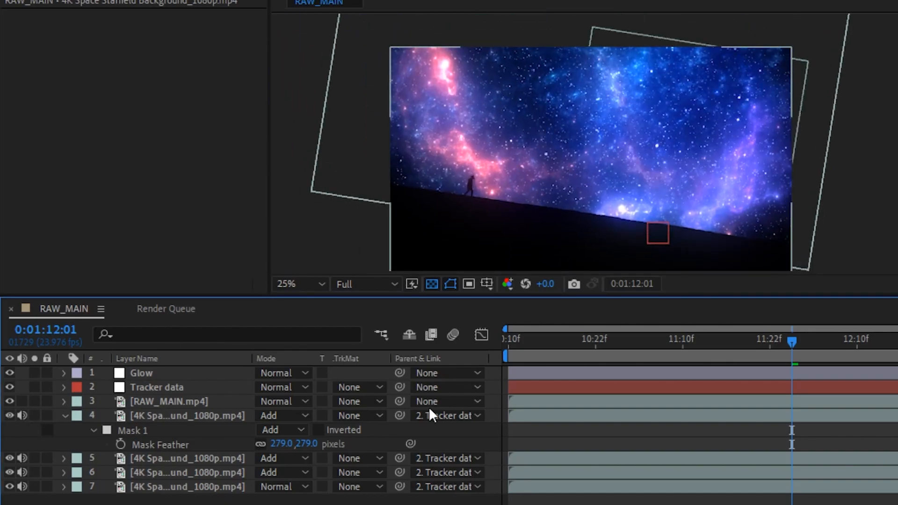
pyautogui.click(64, 416)
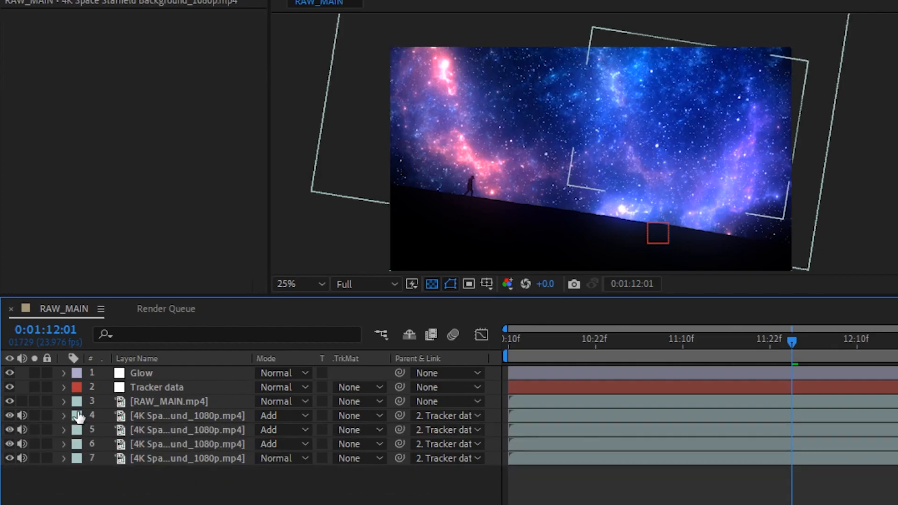
pyautogui.click(602, 349)
pyautogui.moveTo(601, 349); pyautogui.dragTo(685, 350)
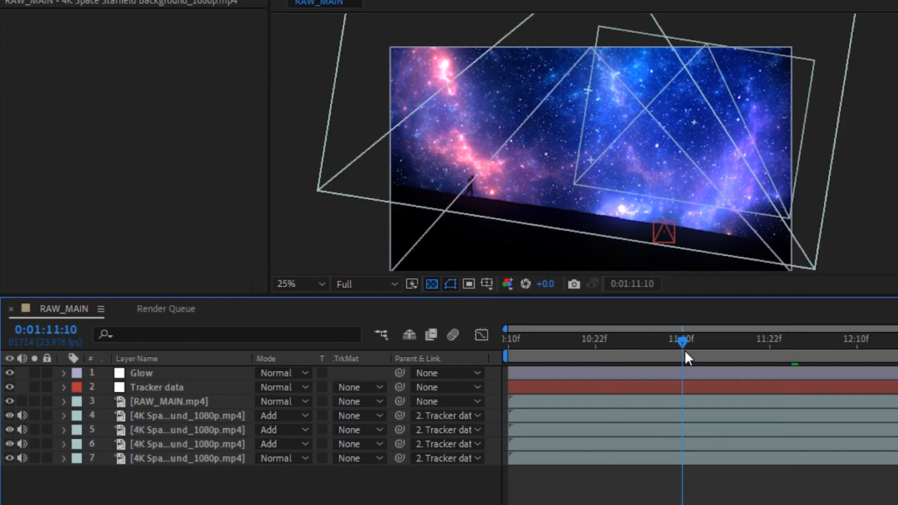
# Readjust the mask feather on the topmost starfield copy and preview the shot from 0:01:10:10.
pyautogui.click(194, 412)
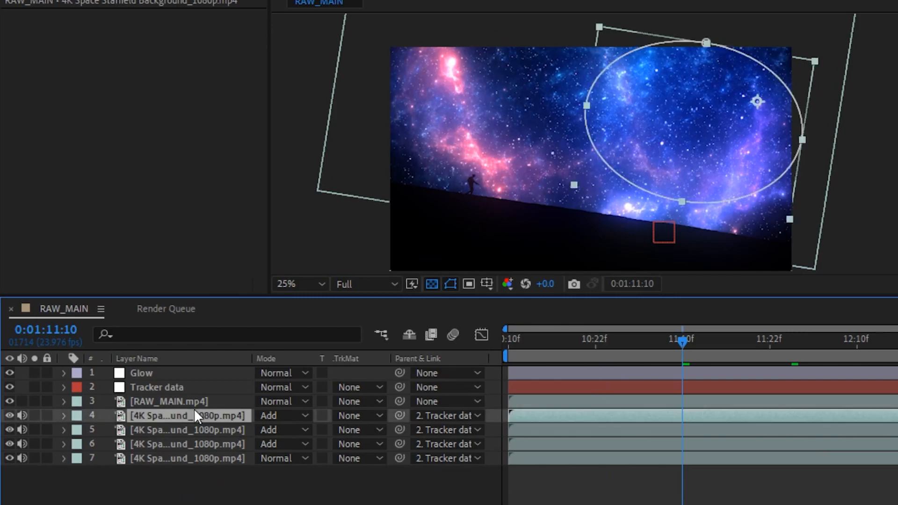
pyautogui.press('f')
pyautogui.moveTo(277, 443); pyautogui.dragTo(187, 441)
pyautogui.click(363, 444)
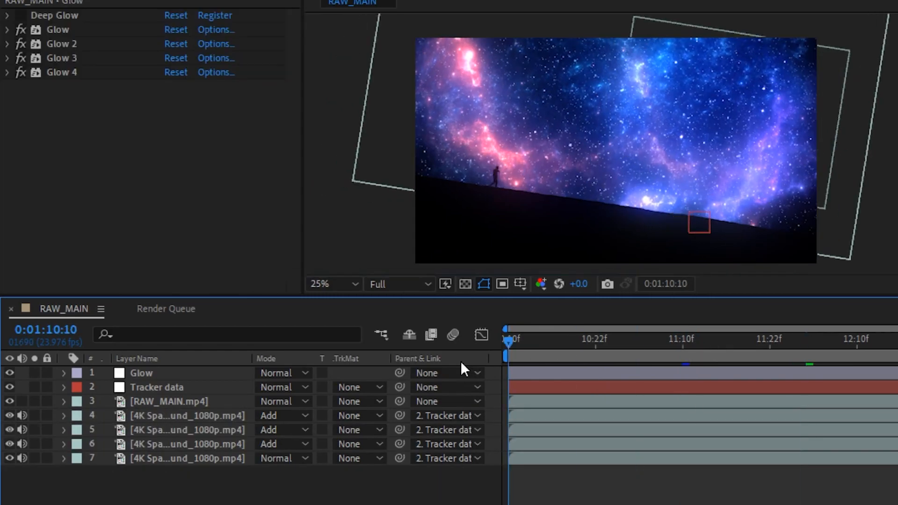
pyautogui.press('space')
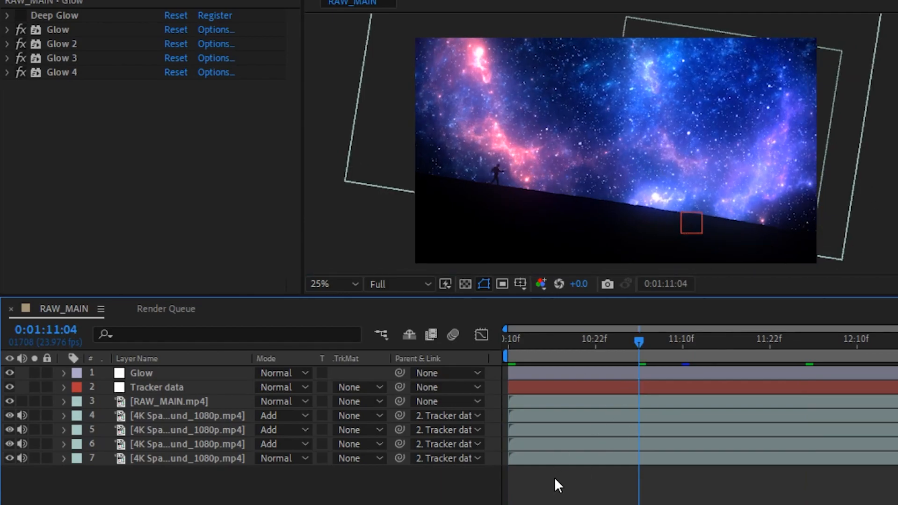
# Create a new adjustment layer above all the others and name it CC.
pyautogui.rightClick(700, 495)
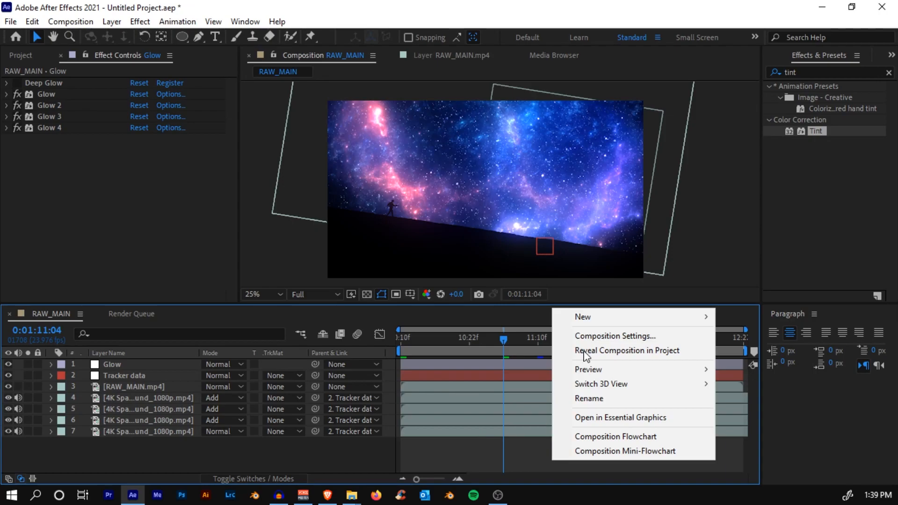
pyautogui.moveTo(595, 317)
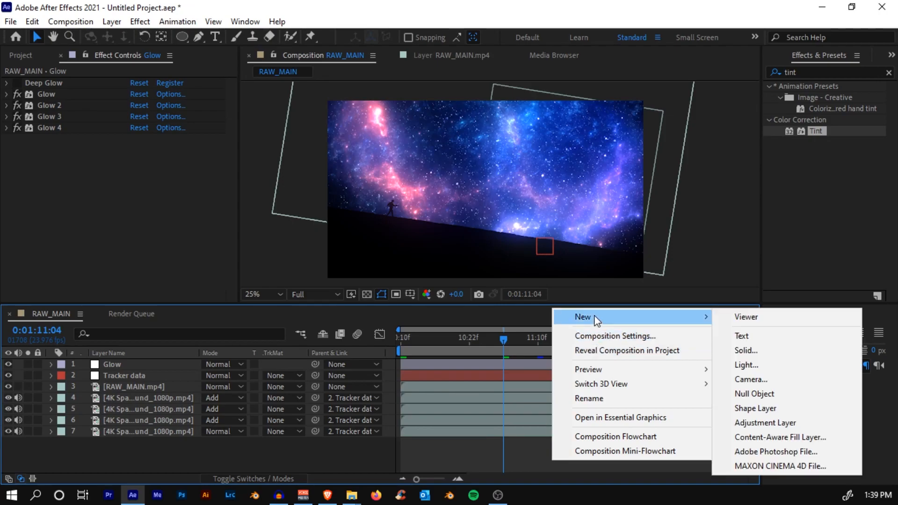
pyautogui.click(754, 422)
pyautogui.press('Return')
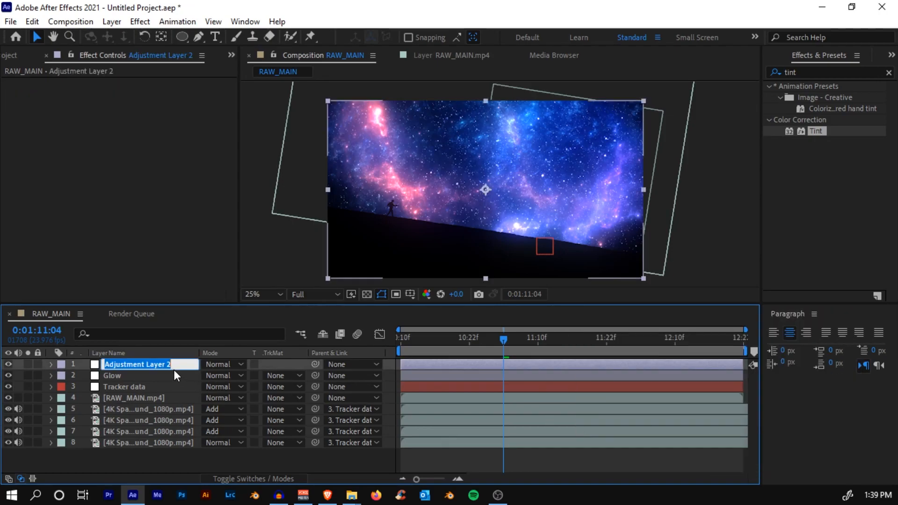
pyautogui.write('cc')
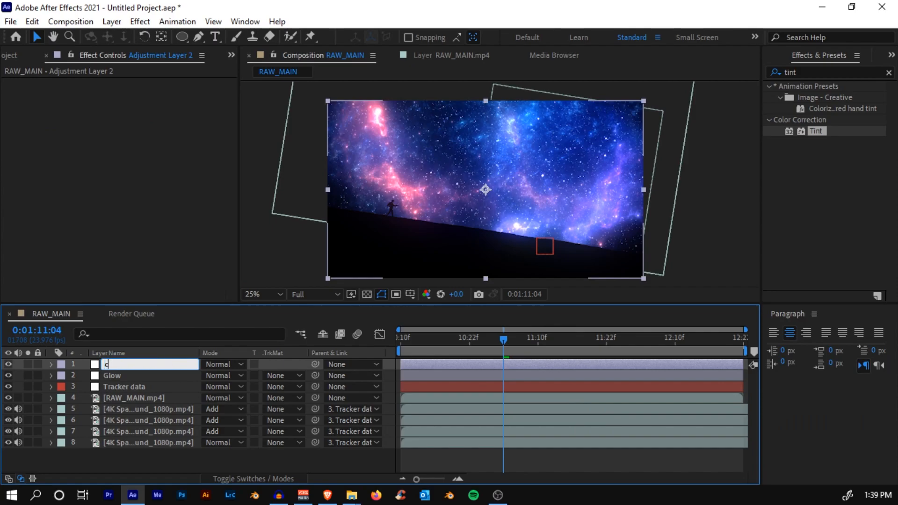
pyautogui.press('Return')
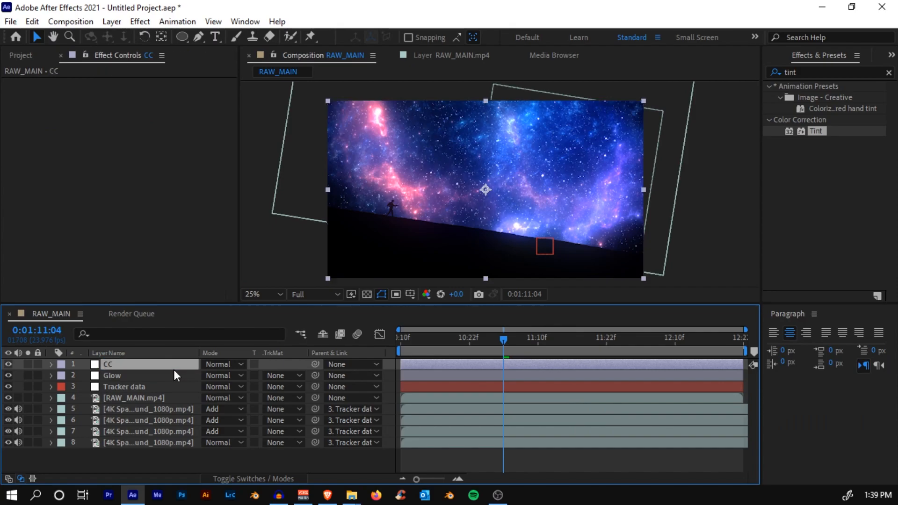
# Find the Photo Filter effect, apply it to the CC layer, and set its filter to Deep Red.
pyautogui.click(889, 72)
pyautogui.click(852, 73)
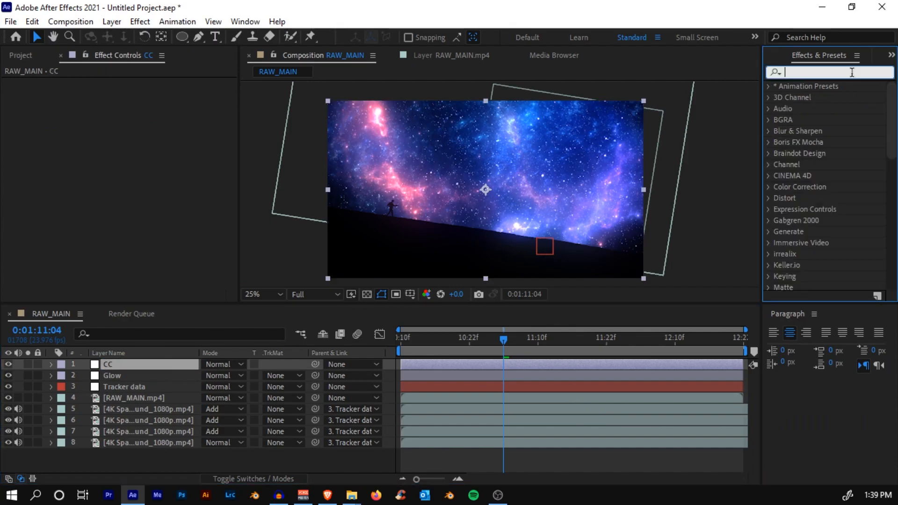
pyautogui.write('PHOT')
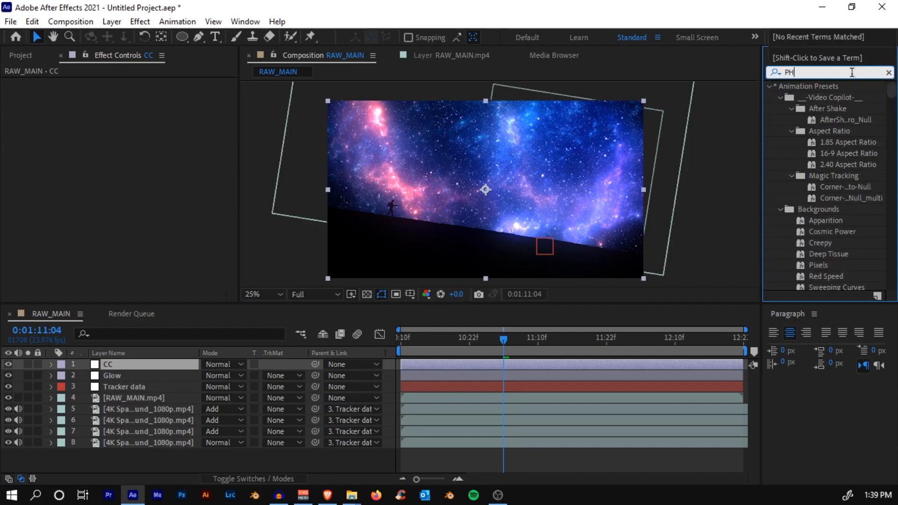
pyautogui.moveTo(817, 98); pyautogui.dragTo(458, 366)
pyautogui.press('capslock')
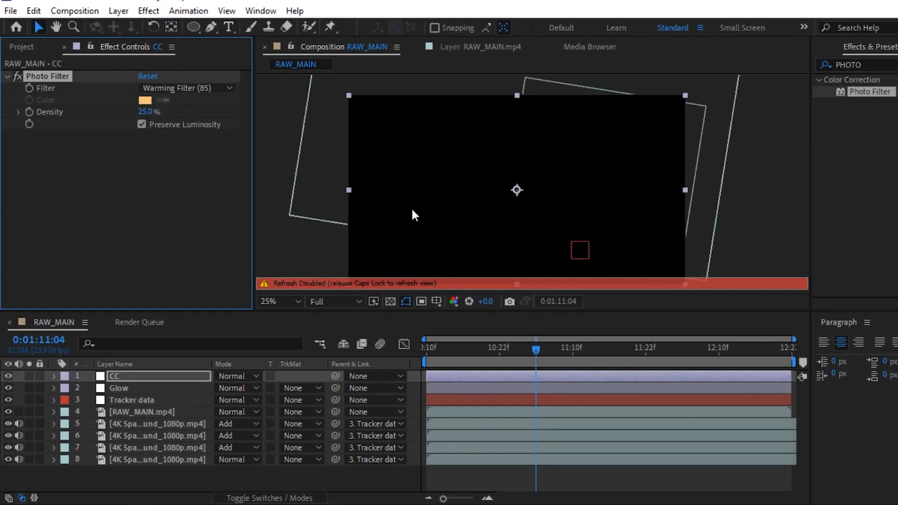
pyautogui.press('capslock')
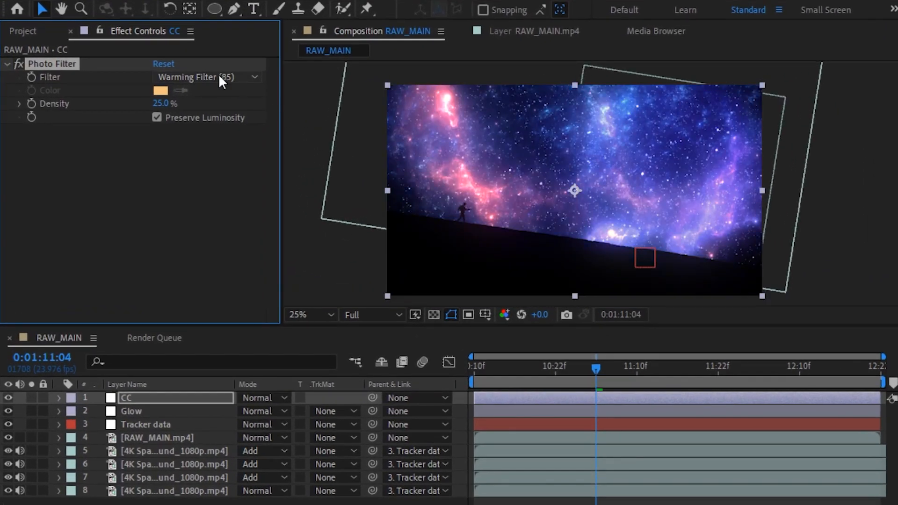
pyautogui.click(220, 78)
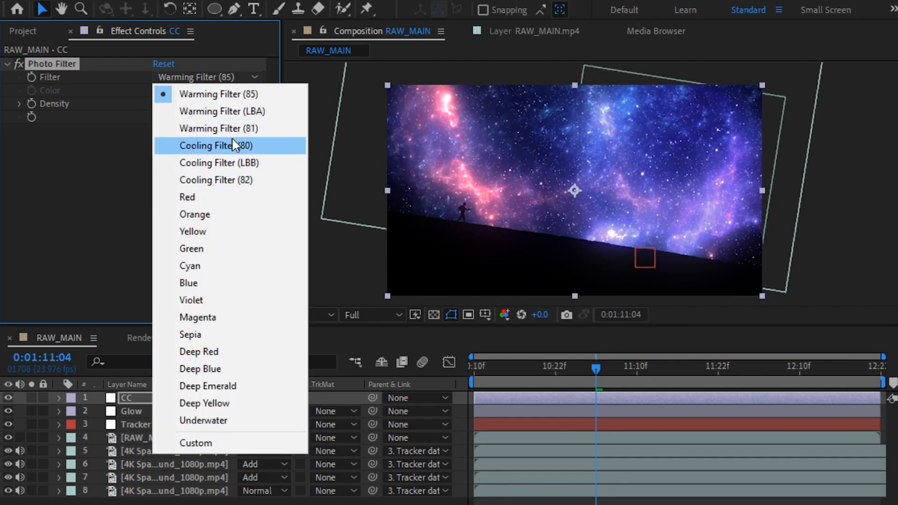
pyautogui.click(216, 352)
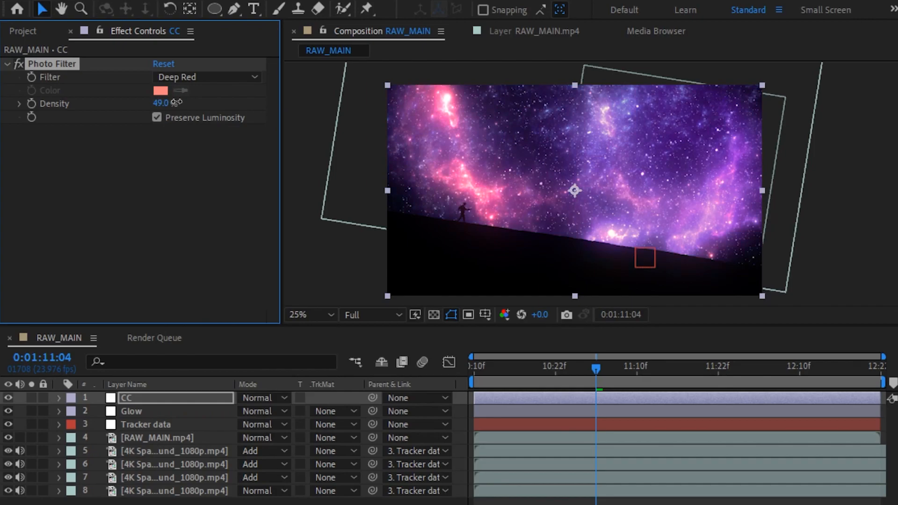
# Try the Deep Red Photo Filter at 41% density and compare the CC layer hidden and shown.
pyautogui.moveTo(166, 103); pyautogui.dragTo(125, 102)
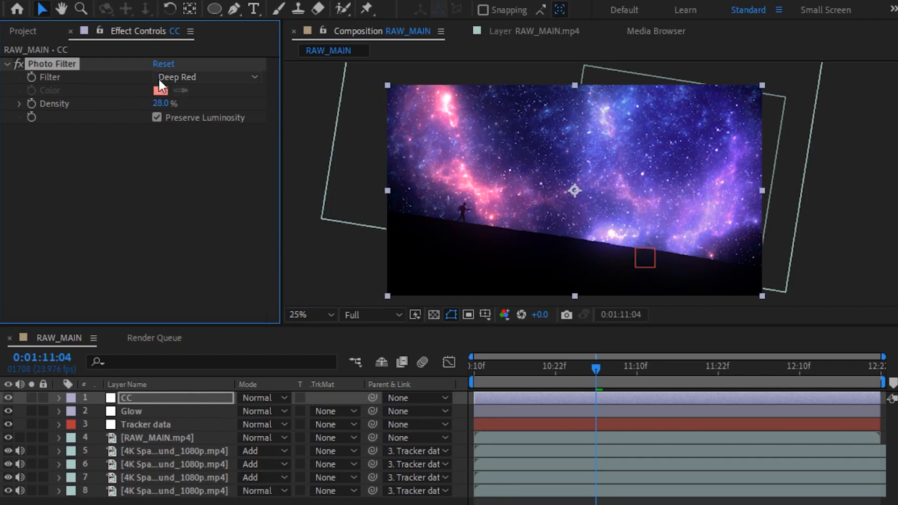
pyautogui.click(161, 78)
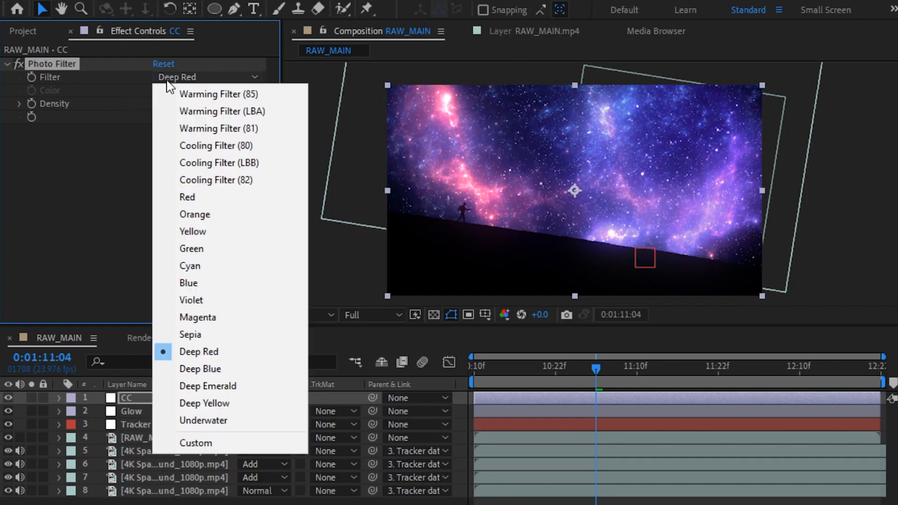
pyautogui.click(220, 353)
pyautogui.moveTo(162, 111); pyautogui.dragTo(173, 107)
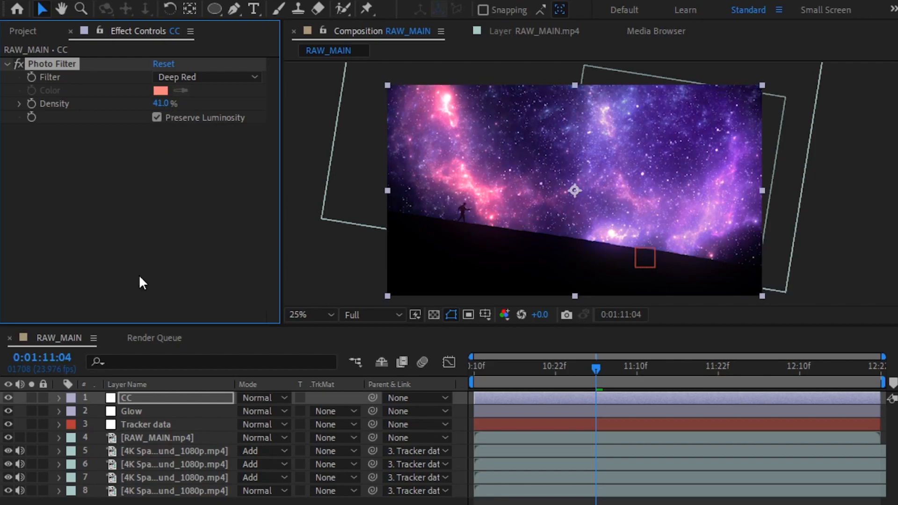
pyautogui.click(7, 397)
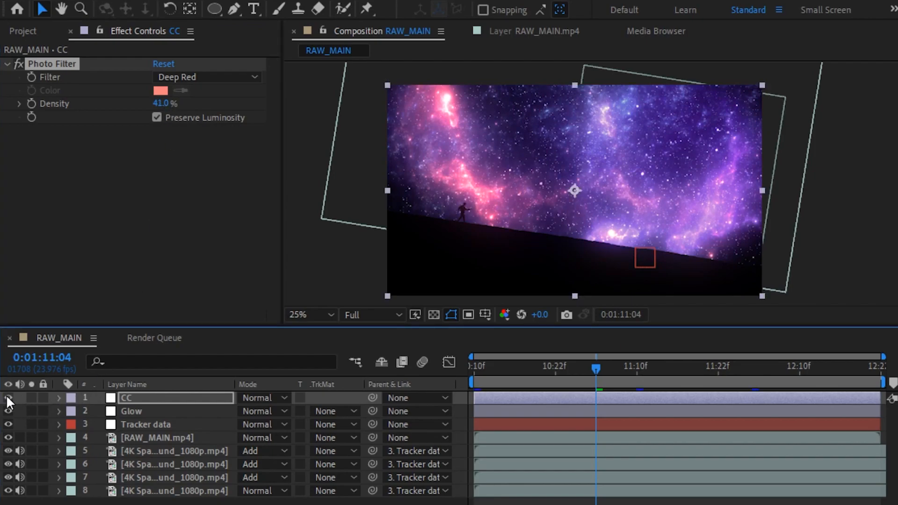
pyautogui.click(7, 396)
# Switch the CC layer's Photo Filter to Deep Blue at 34% density and compare the layer hidden and shown.
pyautogui.click(206, 77)
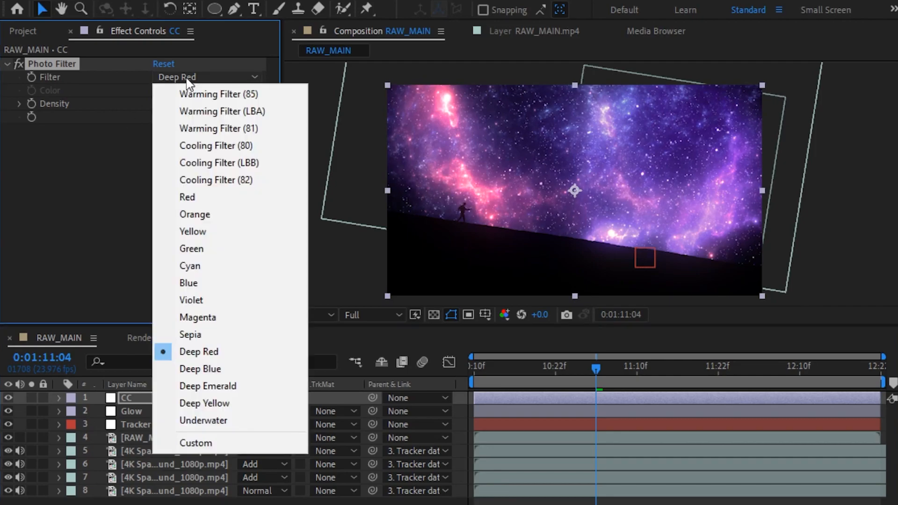
pyautogui.click(206, 372)
pyautogui.moveTo(162, 103)
pyautogui.mouseDown()
pyautogui.moveTo(136, 106)
pyautogui.moveTo(148, 105)
pyautogui.mouseUp()
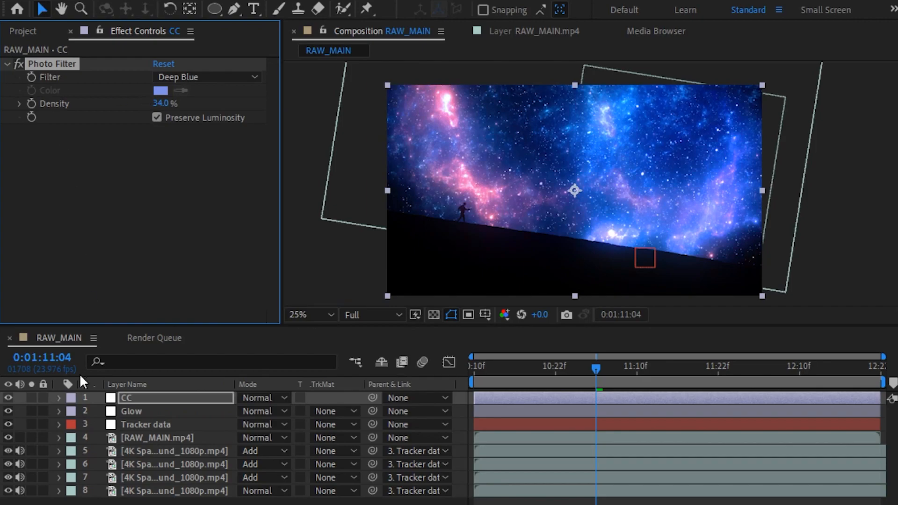
pyautogui.click(7, 398)
pyautogui.click(7, 398)
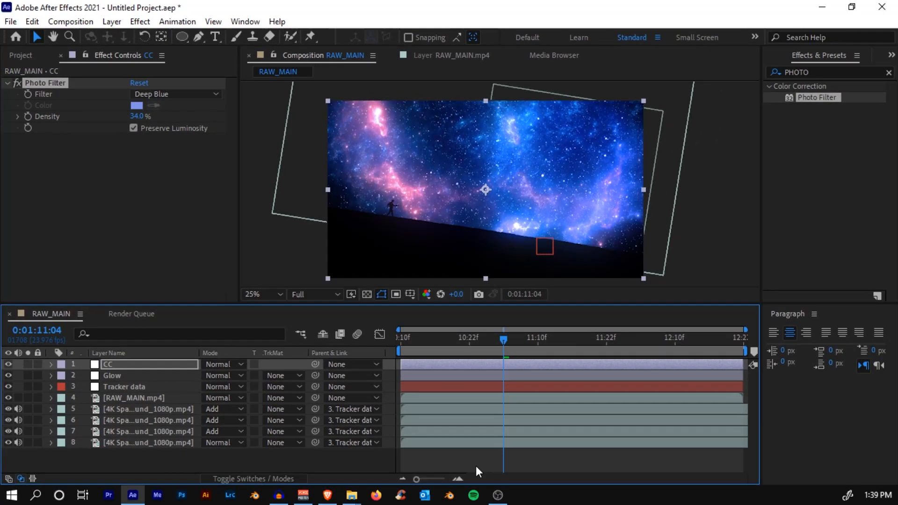
# Create a new adjustment layer above all the others and name it Curves.
pyautogui.rightClick(563, 338)
pyautogui.moveTo(525, 328)
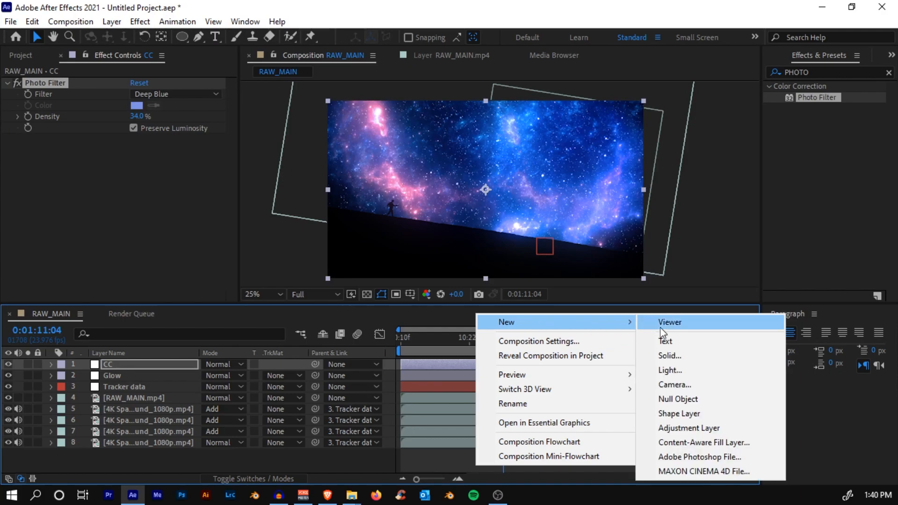
pyautogui.click(675, 429)
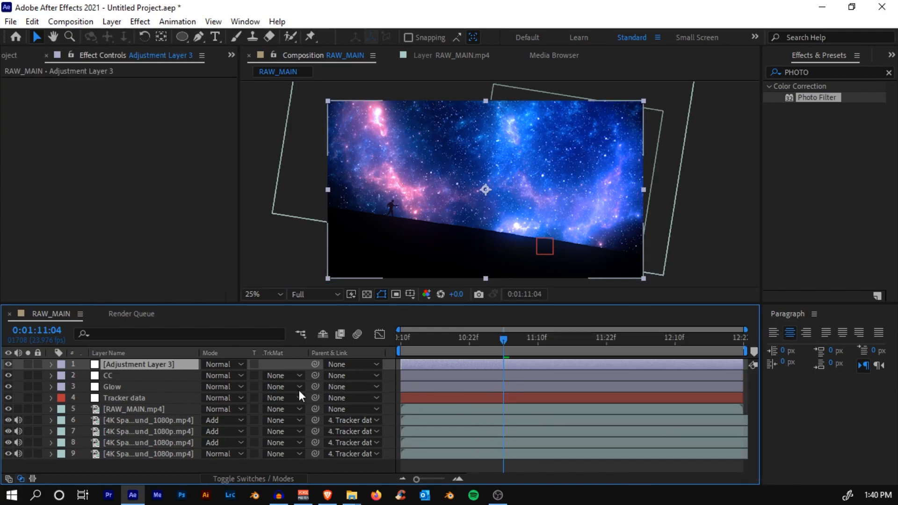
pyautogui.press('Return')
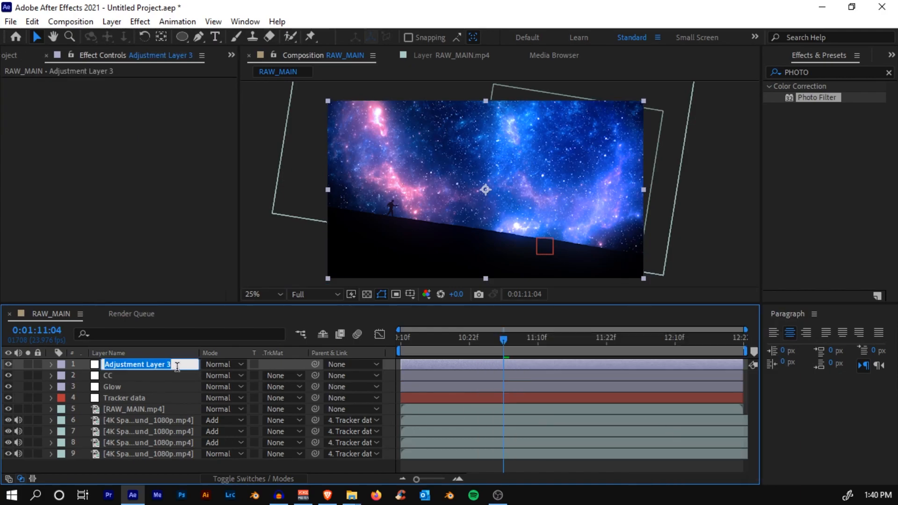
pyautogui.write('Curves')
pyautogui.press('Return')
# Find the Curves effect and apply it to the Curves adjustment layer.
pyautogui.click(779, 79)
pyautogui.click(825, 72)
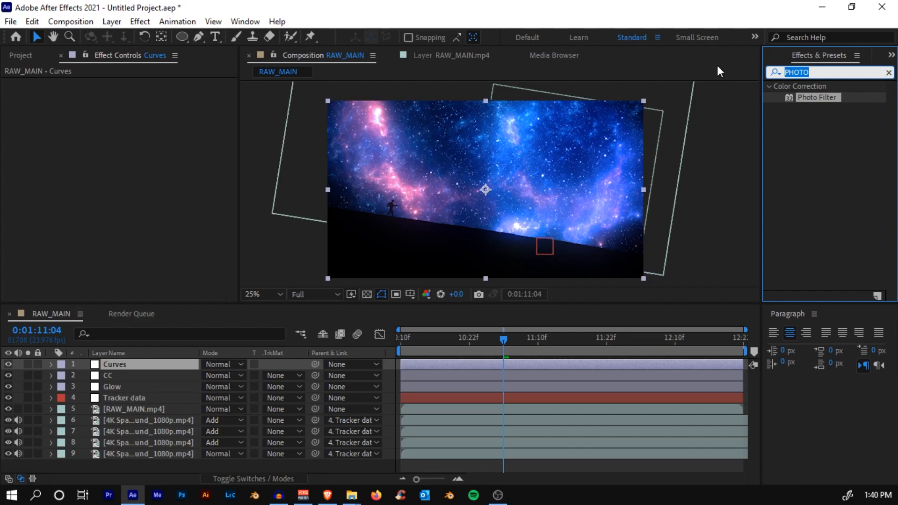
pyautogui.write('curves')
pyautogui.moveTo(801, 133); pyautogui.dragTo(465, 367)
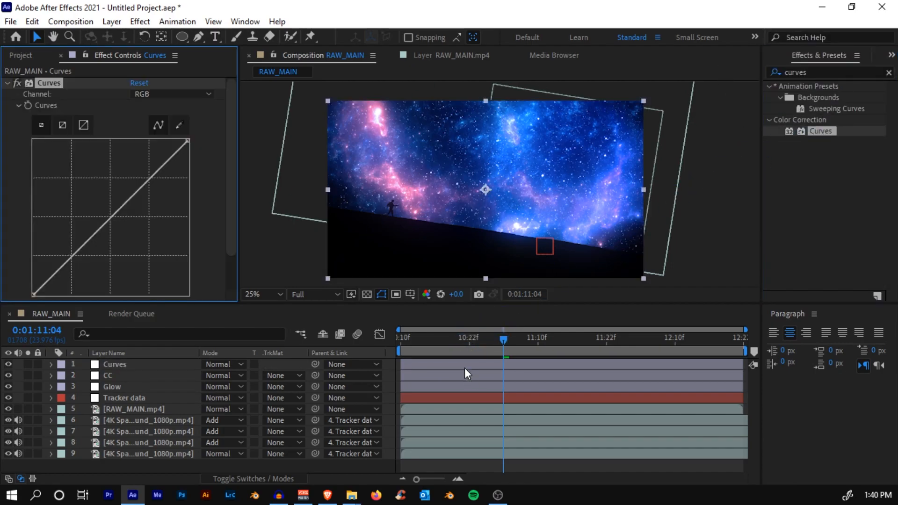
# Shape the RGB curve by raising the highlights, pulling down the lower tones, and slightly lifting the black point.
pyautogui.scroll(-2, 155, 187)
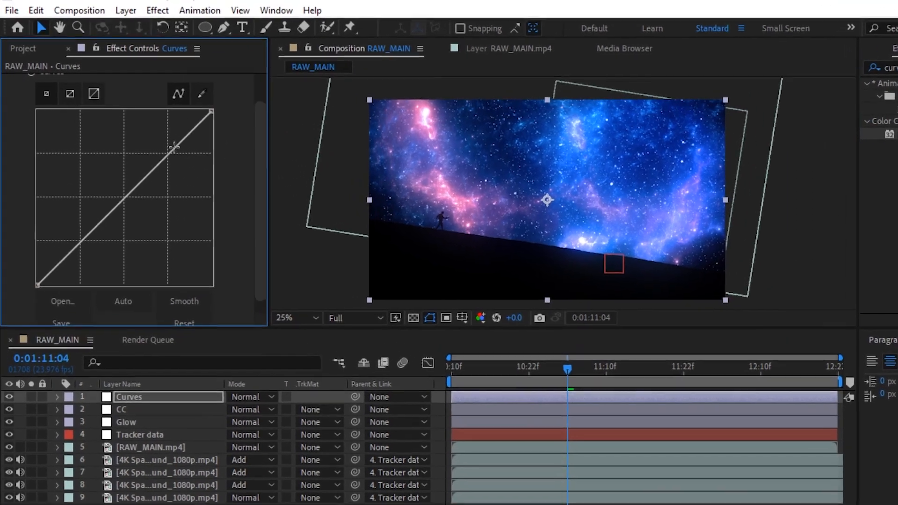
pyautogui.moveTo(173, 148); pyautogui.dragTo(170, 143)
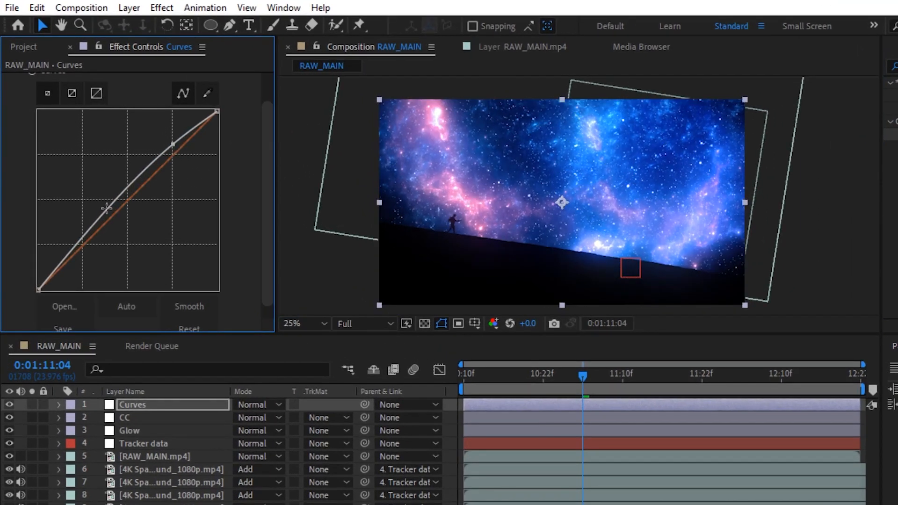
pyautogui.moveTo(84, 236); pyautogui.dragTo(83, 247)
pyautogui.moveTo(38, 294); pyautogui.dragTo(39, 283)
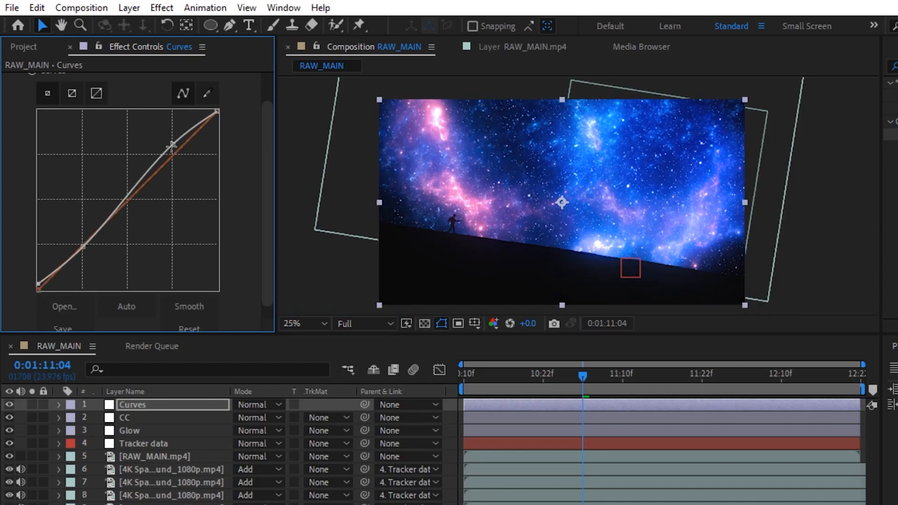
pyautogui.moveTo(172, 146); pyautogui.dragTo(174, 149)
# Raise the midtones of the Red channel in the Curves effect.
pyautogui.scroll(1, 148, 134)
pyautogui.click(197, 91)
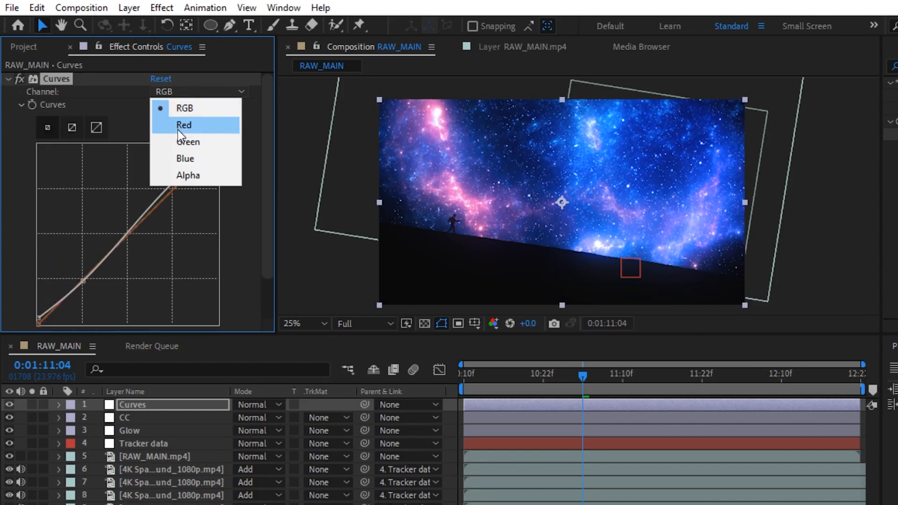
pyautogui.click(184, 123)
pyautogui.scroll(-1, 112, 203)
pyautogui.moveTo(126, 202); pyautogui.dragTo(118, 197)
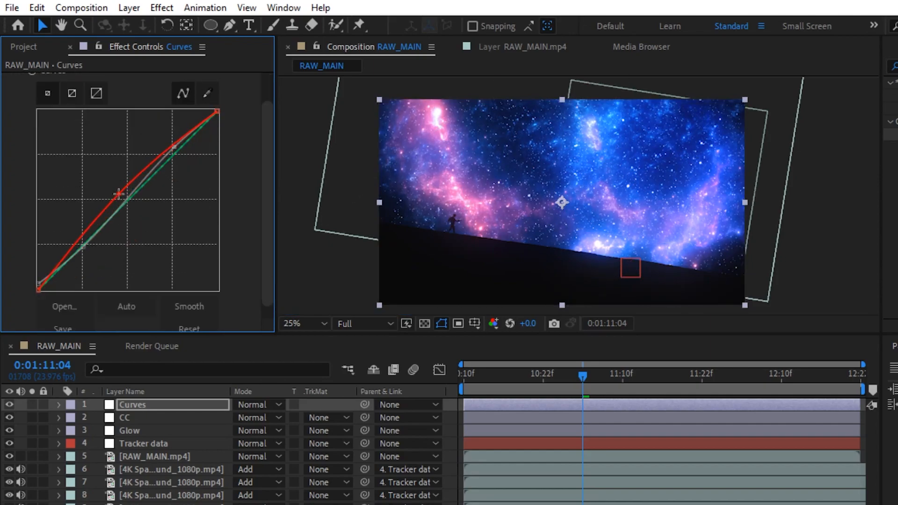
# Lower the midtones of the Green channel in the Curves effect.
pyautogui.scroll(1, 177, 127)
pyautogui.click(179, 92)
pyautogui.click(185, 141)
pyautogui.scroll(-1, 138, 188)
pyautogui.moveTo(138, 192); pyautogui.dragTo(143, 202)
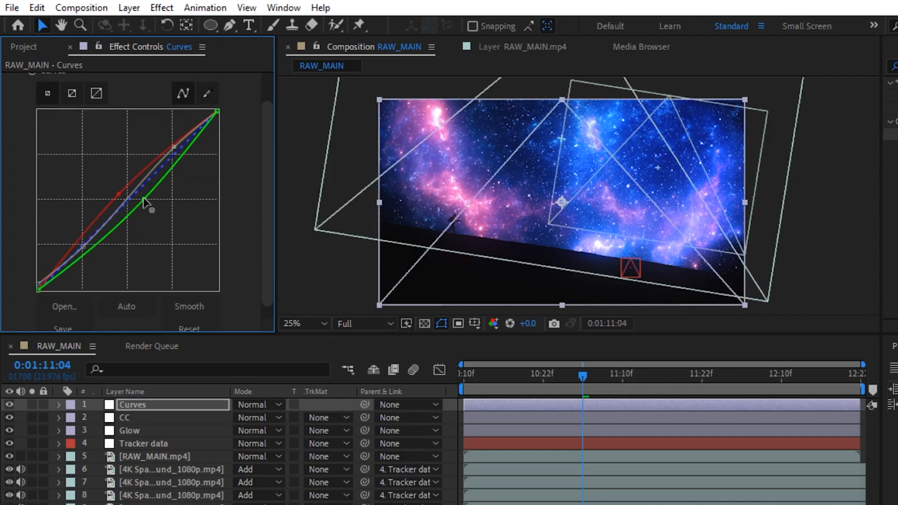
# Slightly lower the midtones of the Blue channel in the Curves effect.
pyautogui.scroll(1, 152, 150)
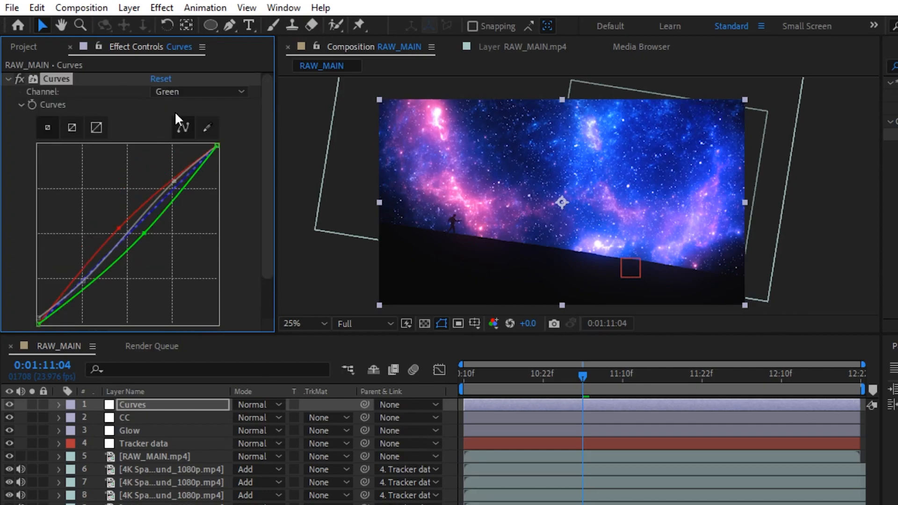
pyautogui.click(187, 92)
pyautogui.click(185, 155)
pyautogui.moveTo(133, 230); pyautogui.dragTo(140, 236)
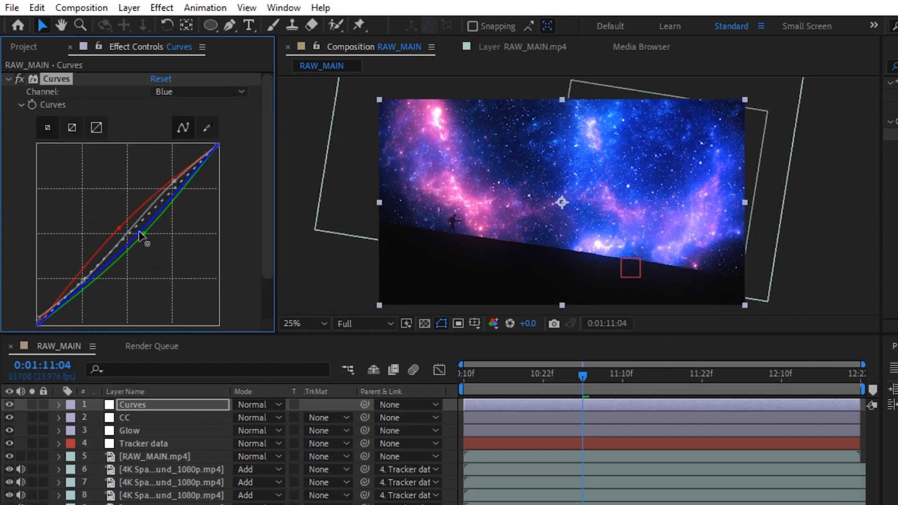
# Compare the shot with the Curves adjustment layer hidden and shown.
pyautogui.click(12, 403)
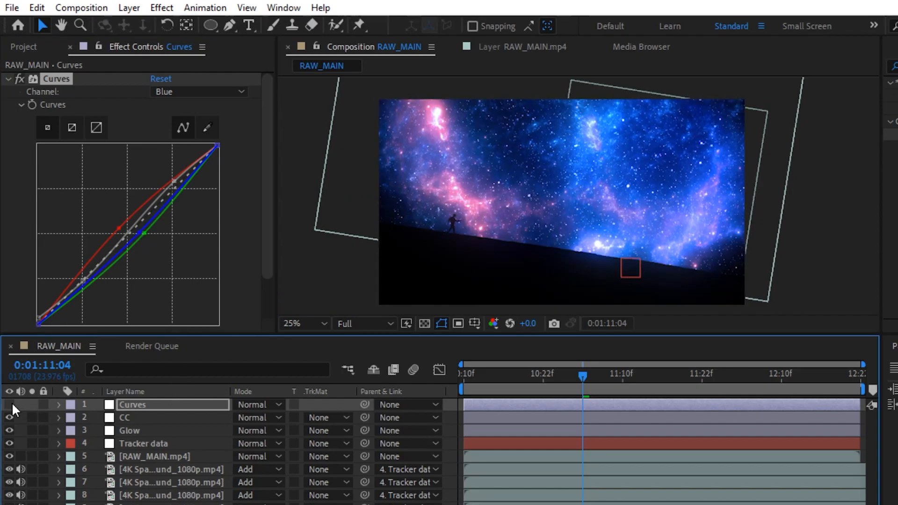
pyautogui.click(12, 403)
pyautogui.click(12, 403)
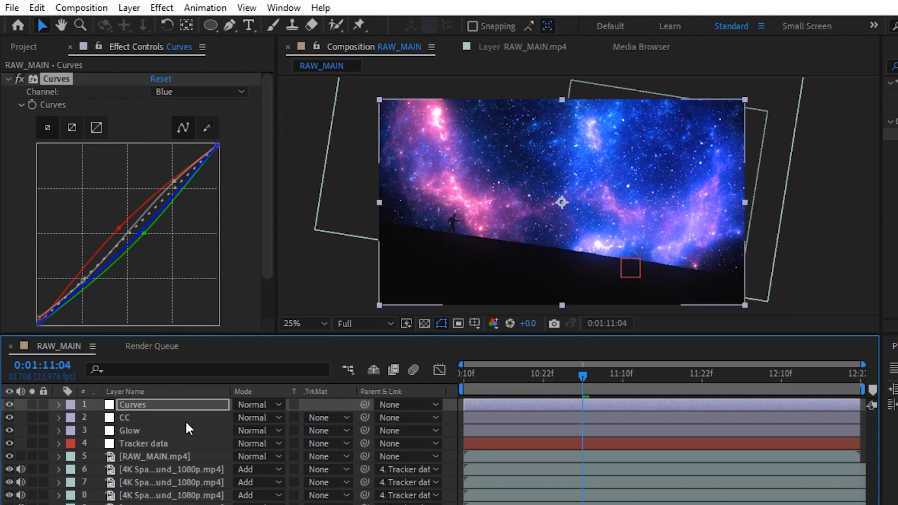
# Set the Curves layer's opacity to 75% and check the shot at 0:01:12:03.
pyautogui.press('t')
pyautogui.click(243, 418)
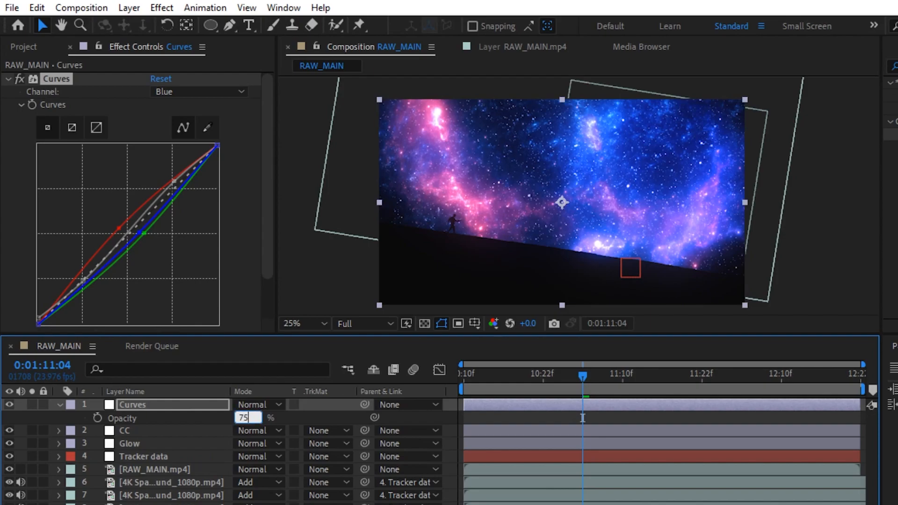
pyautogui.write('75')
pyautogui.press('Return')
pyautogui.click(733, 392)
# Collapse the Curves layer's properties and import the Mars PNG image into the project.
pyautogui.click(41, 46)
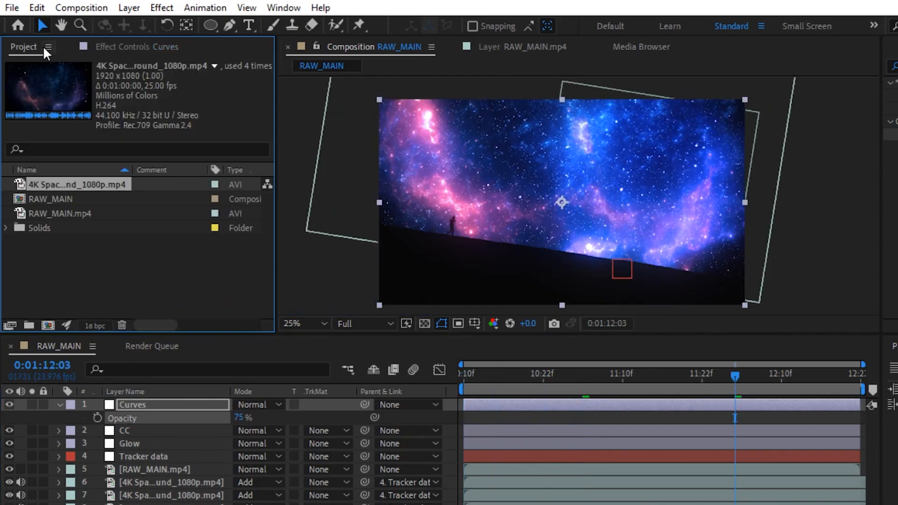
pyautogui.click(59, 404)
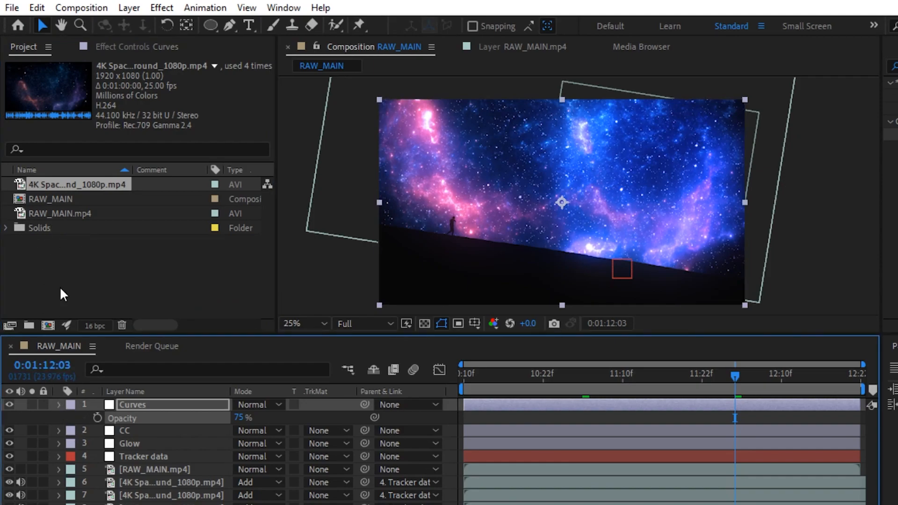
pyautogui.moveTo(63, 214); pyautogui.dragTo(64, 498)
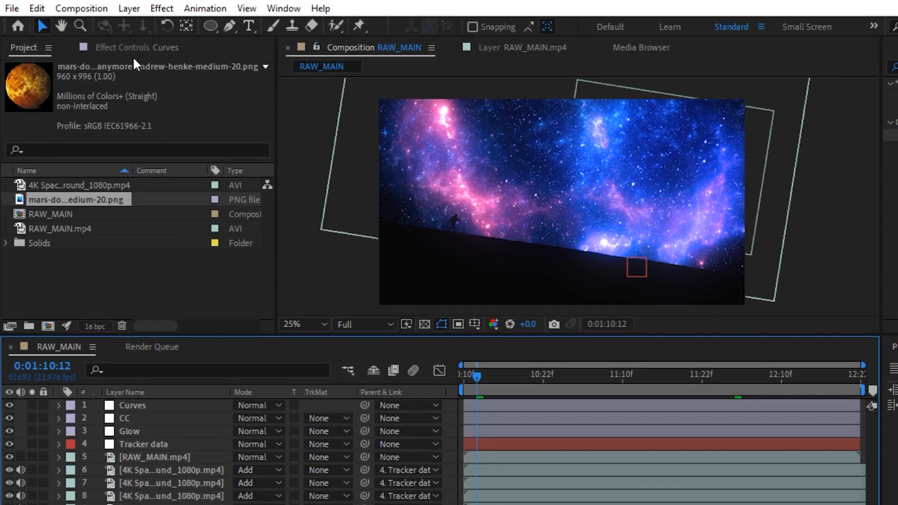
# Create a new 1920 x 1080 composition named Meteor.
pyautogui.click(93, 9)
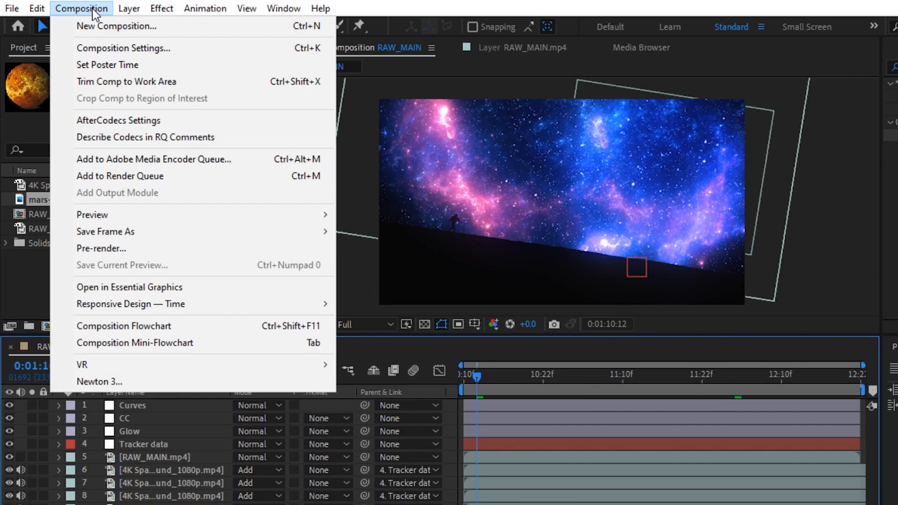
pyautogui.click(108, 26)
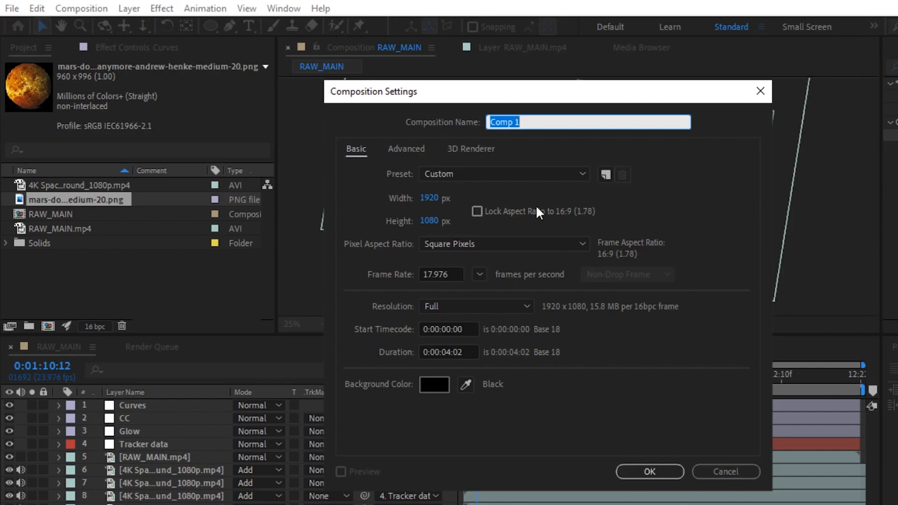
pyautogui.write('Meteor')
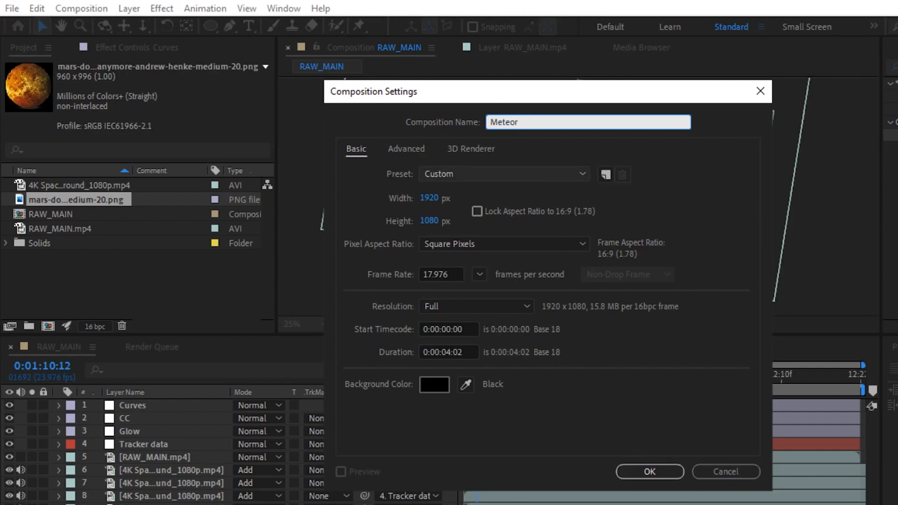
pyautogui.press('Return')
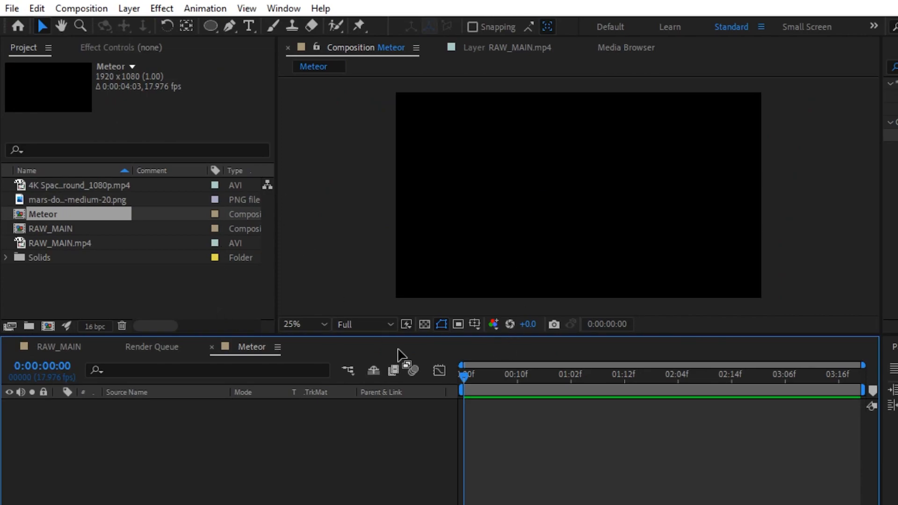
# Draw a short, slightly curved diagonal line in the frame's upper-left area with the Pen tool, with its fill set to None.
pyautogui.click(229, 26)
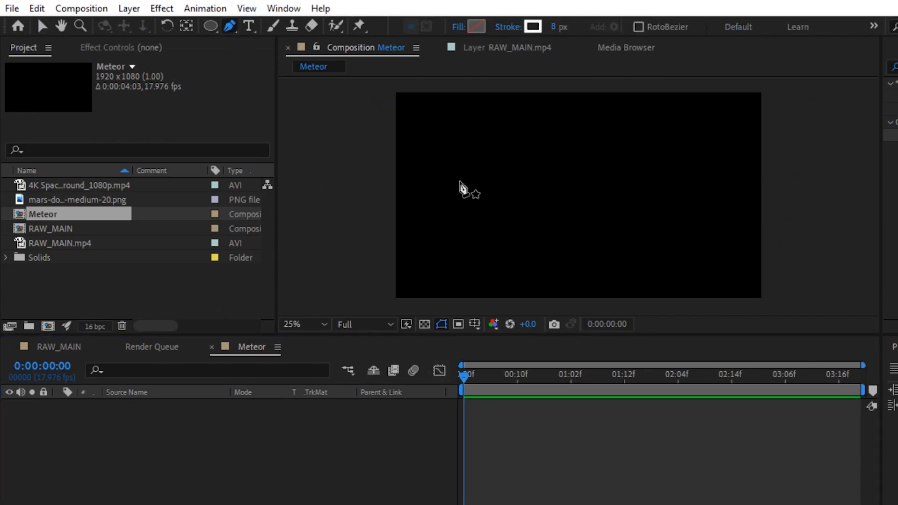
pyautogui.click(453, 145)
pyautogui.moveTo(472, 160); pyautogui.dragTo(482, 169)
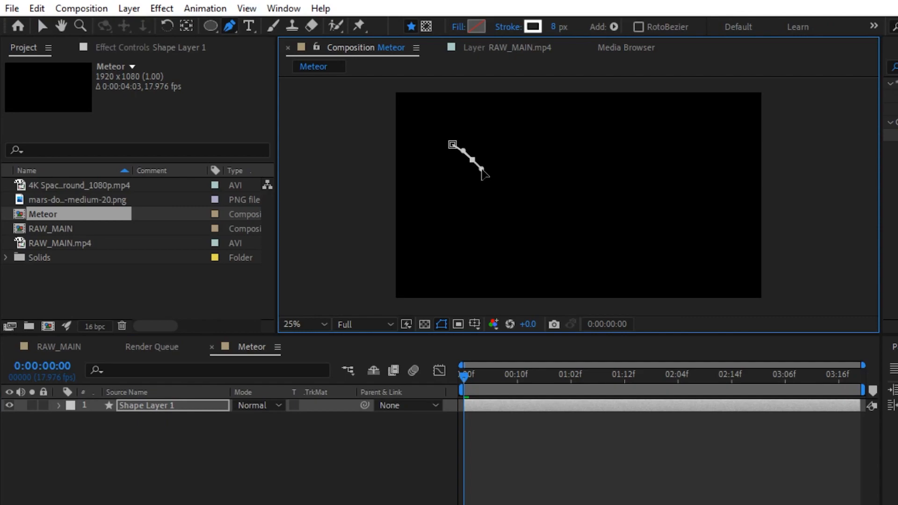
pyautogui.click(458, 27)
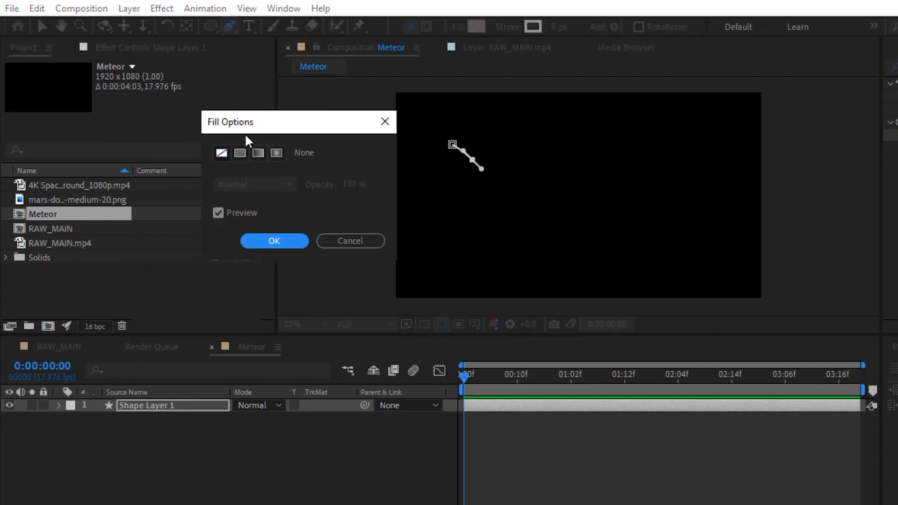
pyautogui.click(272, 243)
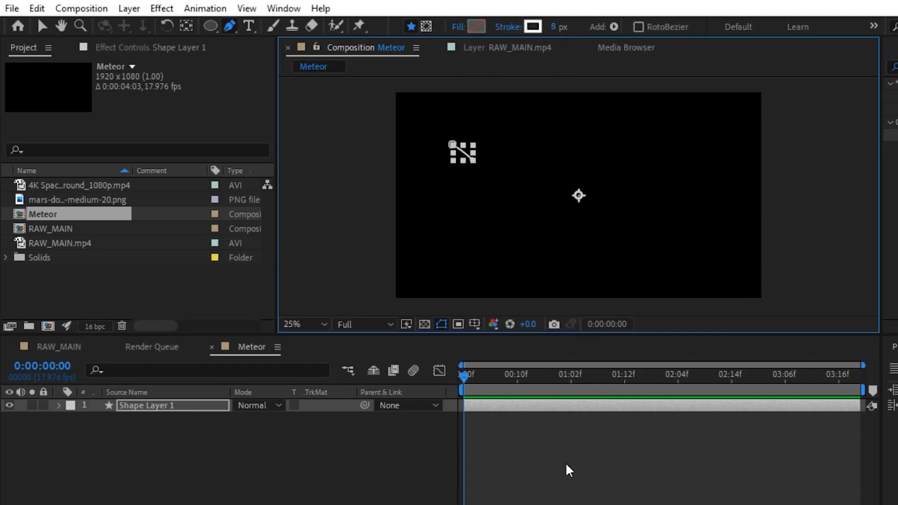
# Center the anchor point on the drawn meteor line and select its shape layer.
pyautogui.click(578, 453)
pyautogui.scroll(2, 482, 187)
pyautogui.moveTo(478, 183)
pyautogui.mouseDown()
pyautogui.moveTo(560, 245)
pyautogui.moveTo(451, 216)
pyautogui.moveTo(512, 206)
pyautogui.mouseUp()
pyautogui.click(131, 405)
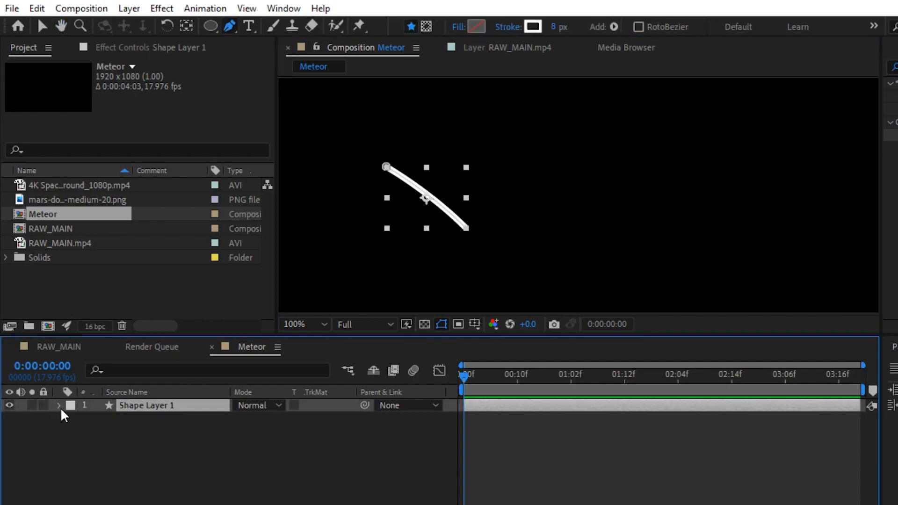
# Taper the meteor line's stroke with a Start Length of 91% and an End Length of 20%.
pyautogui.click(58, 406)
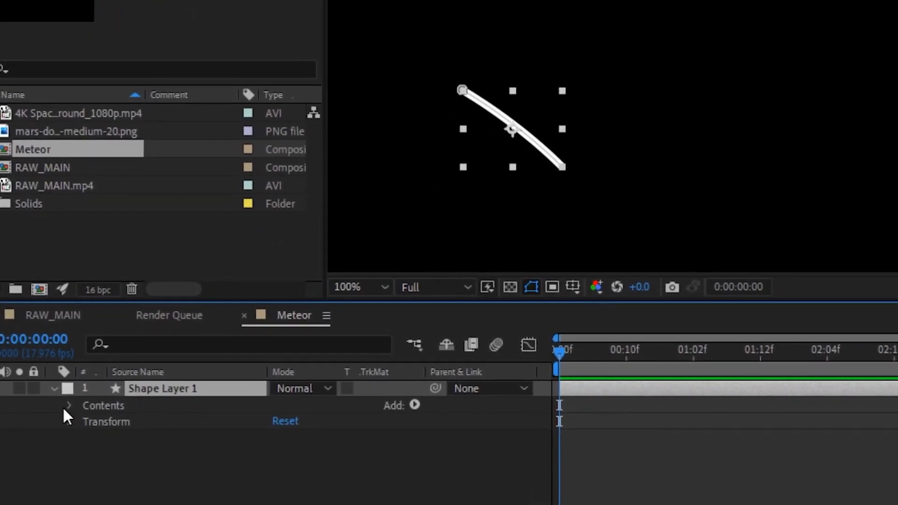
pyautogui.click(69, 405)
pyautogui.click(87, 422)
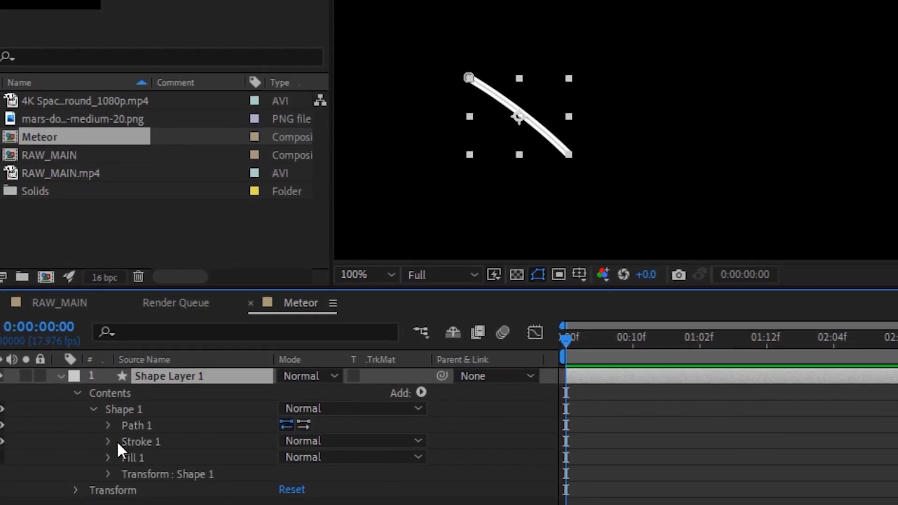
pyautogui.click(108, 442)
pyautogui.scroll(-5, 117, 435)
pyautogui.click(120, 461)
pyautogui.scroll(-2, 245, 433)
pyautogui.moveTo(285, 431); pyautogui.dragTo(359, 416)
pyautogui.moveTo(277, 437); pyautogui.dragTo(291, 433)
pyautogui.click(698, 430)
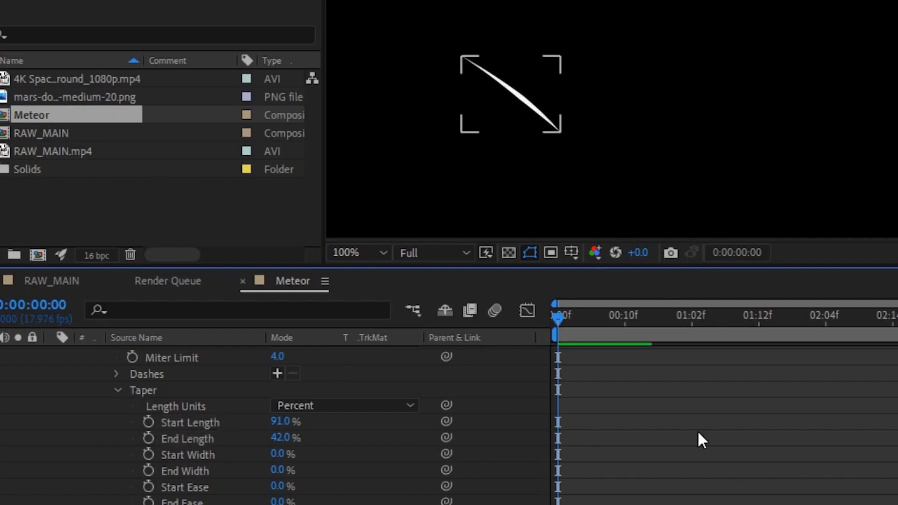
pyautogui.moveTo(281, 437)
pyautogui.mouseDown()
pyautogui.moveTo(252, 437)
pyautogui.moveTo(274, 445)
pyautogui.mouseUp()
pyautogui.click(798, 414)
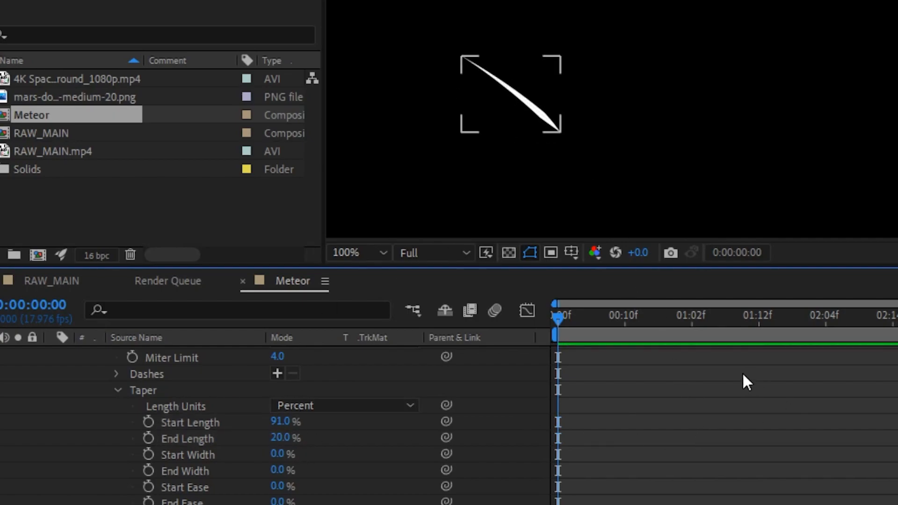
# Move the meteor line just outside the frame's upper-left corner, to about -116, -44, and keyframe its position at 0:00:00:00.
pyautogui.scroll(-2, 642, 62)
pyautogui.scroll(-2, 652, 117)
pyautogui.click(271, 356)
pyautogui.scroll(6, 100, 379)
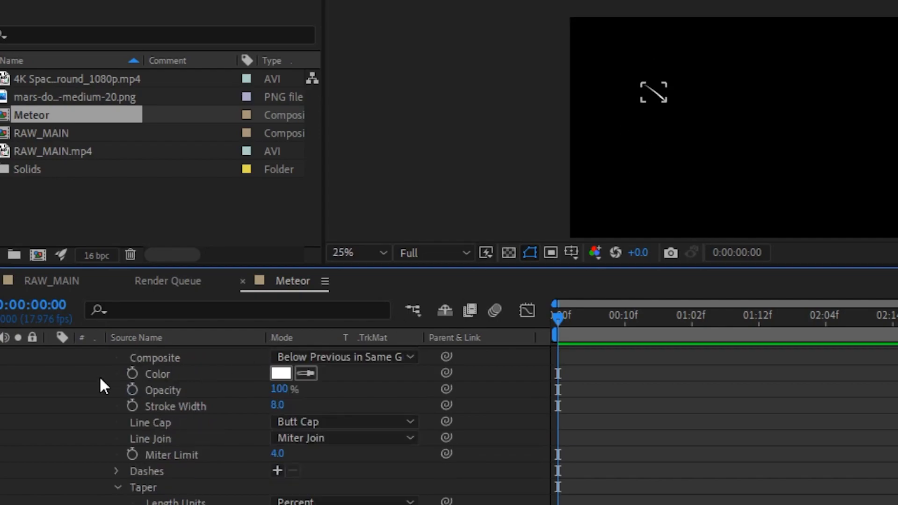
pyautogui.click(50, 354)
pyautogui.click(188, 356)
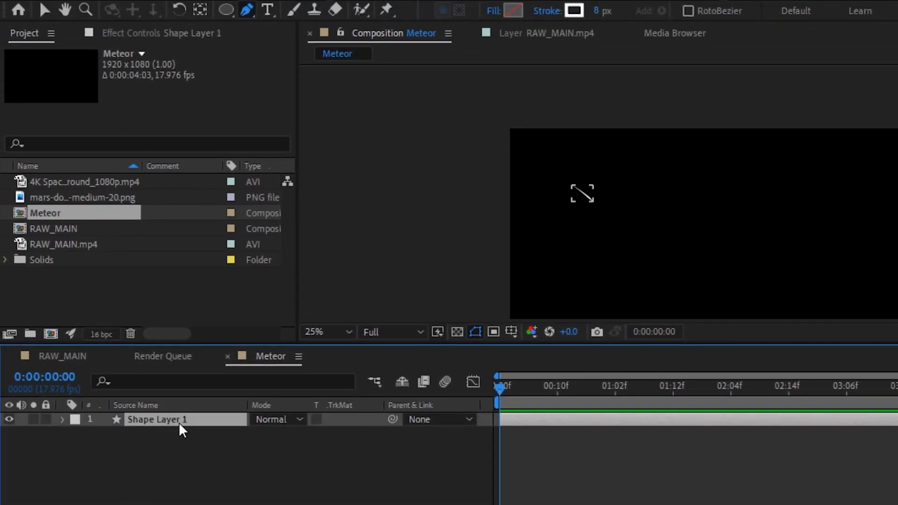
pyautogui.press('p')
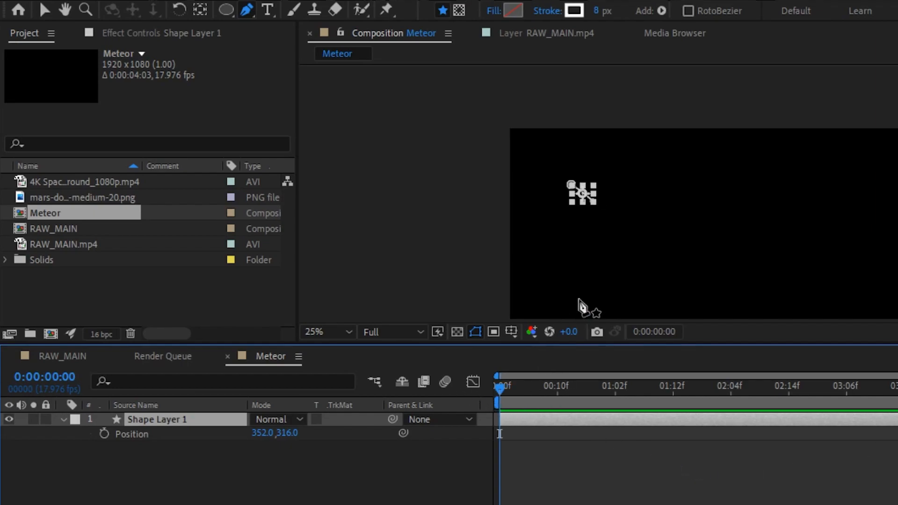
pyautogui.press('v')
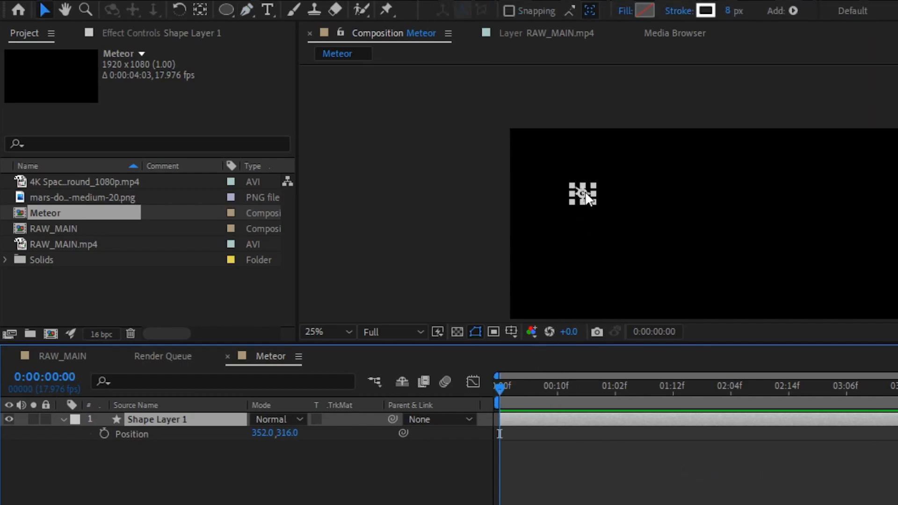
pyautogui.moveTo(583, 195); pyautogui.dragTo(484, 117)
pyautogui.moveTo(800, 204); pyautogui.dragTo(704, 148)
pyautogui.click(103, 433)
# Keyframe the meteor beyond the frame's lower-right corner at 0:00:02:00, at about 2160, 1144, and enable motion blur for its layer.
pyautogui.moveTo(552, 390); pyautogui.dragTo(709, 388)
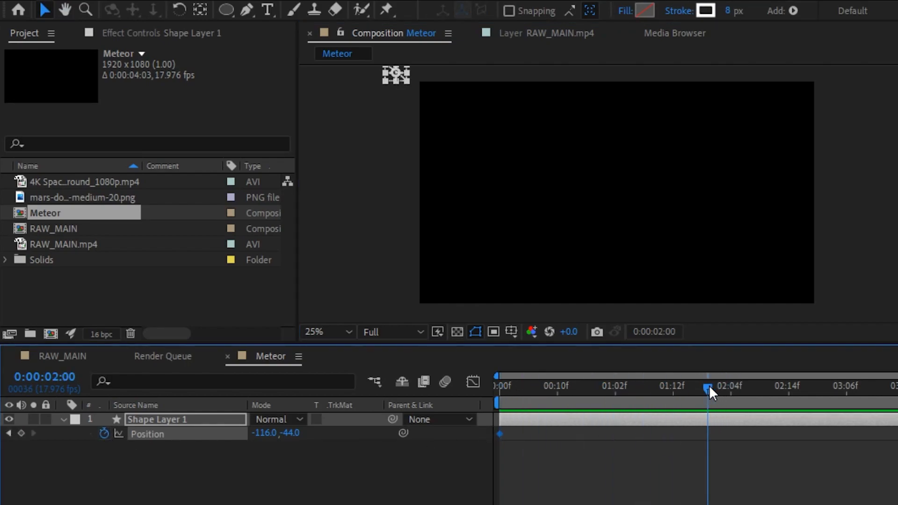
pyautogui.moveTo(396, 76); pyautogui.dragTo(868, 314)
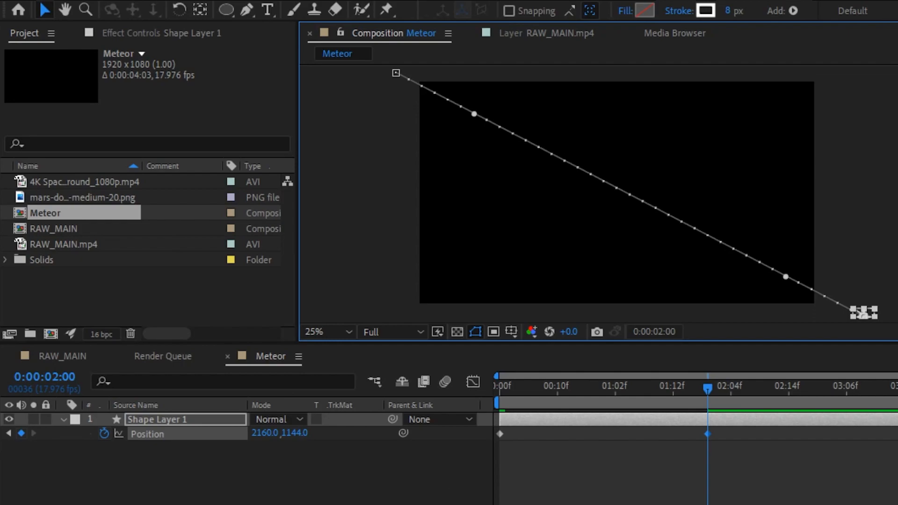
pyautogui.press('F4')
pyautogui.click(319, 420)
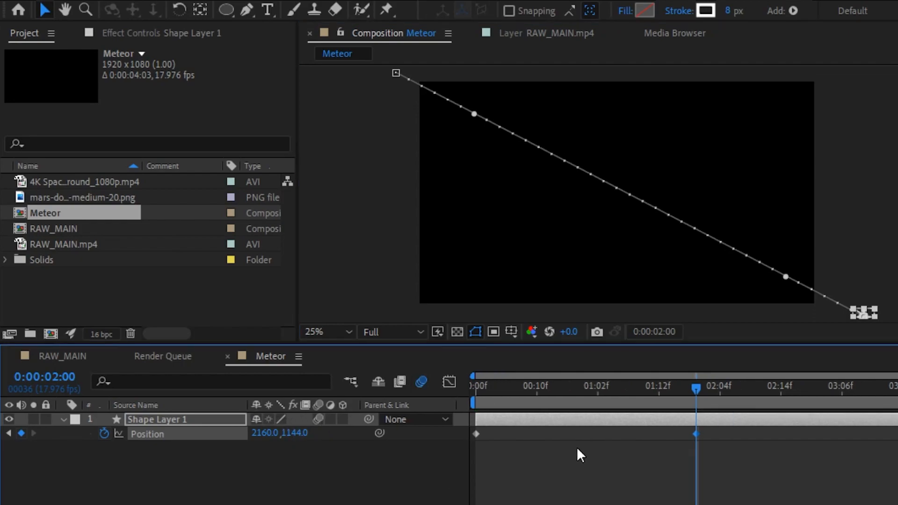
# Preview the meteor's motion and move its end position at 0:00:02:00 farther past the frame's right edge, to about 2616, 1024.
pyautogui.press('Home')
pyautogui.press('space')
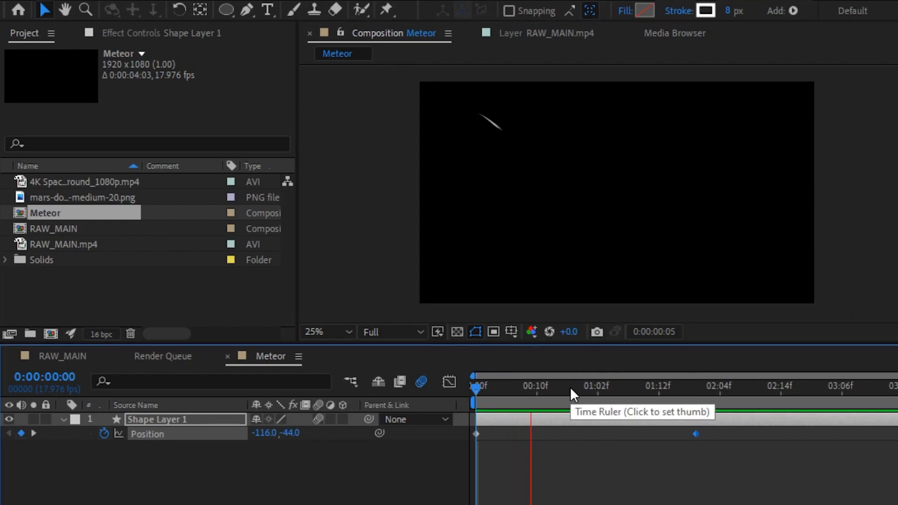
pyautogui.click(678, 391)
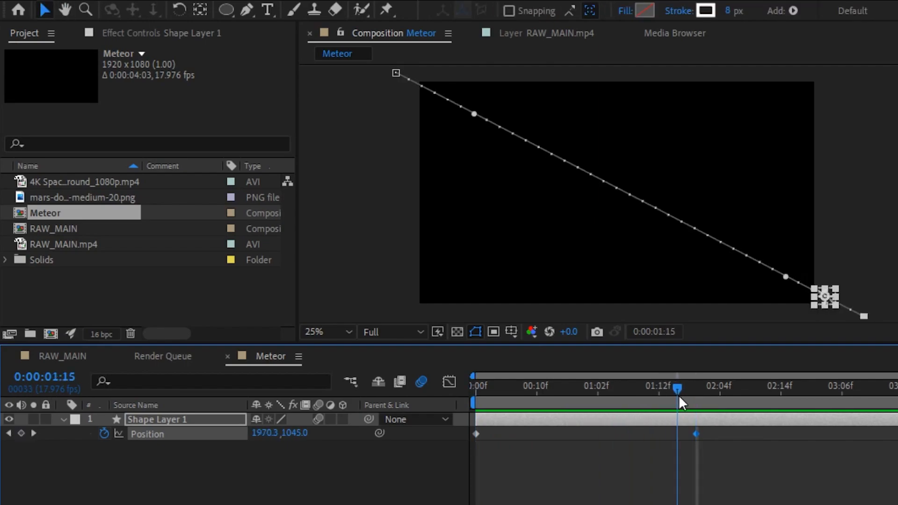
pyautogui.click(33, 434)
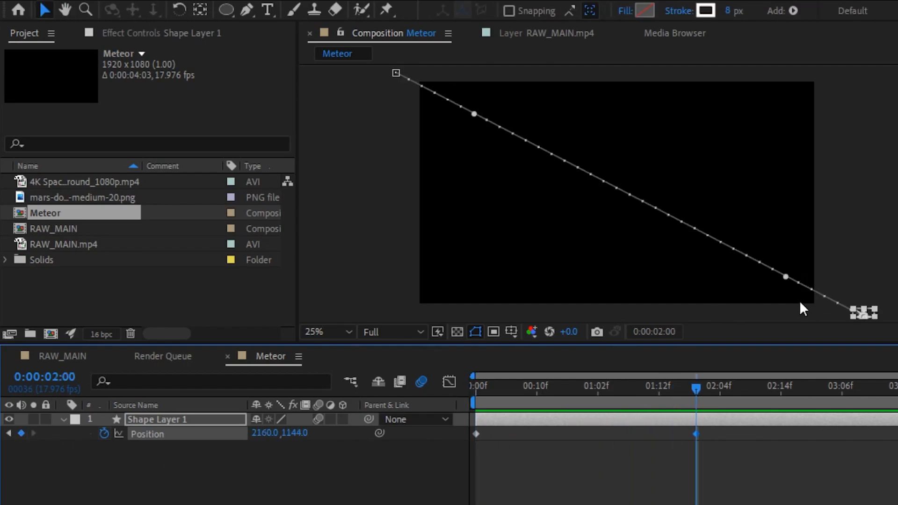
pyautogui.press(',')
pyautogui.moveTo(749, 260); pyautogui.dragTo(790, 242)
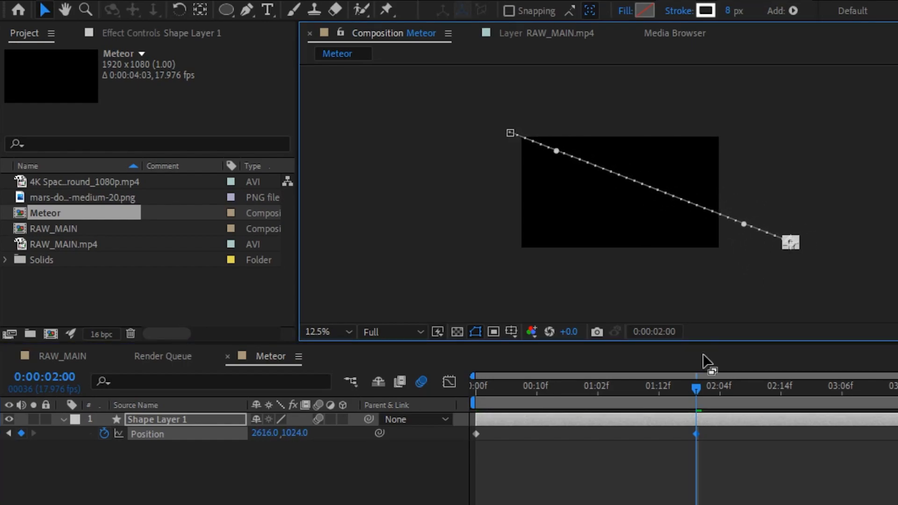
# Apply Easy Ease to both of the meteor's position keyframes and preview the motion.
pyautogui.moveTo(718, 430); pyautogui.dragTo(429, 451)
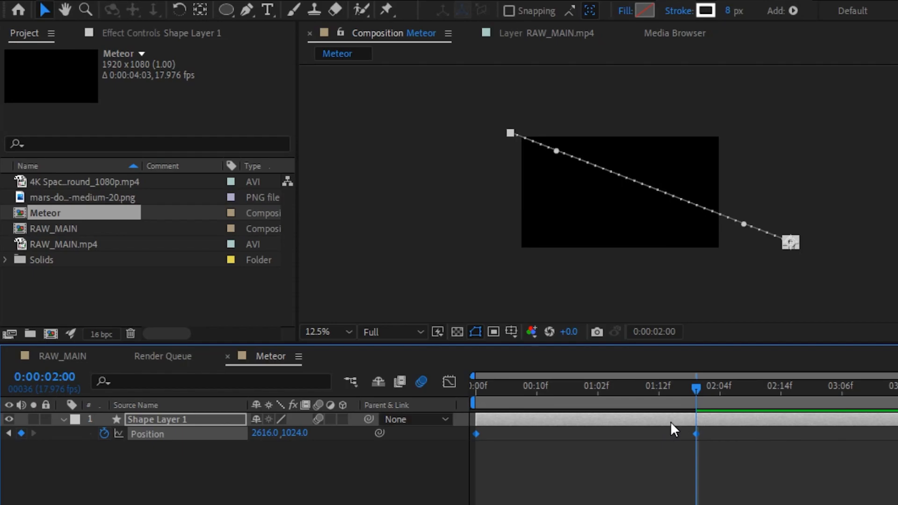
pyautogui.rightClick(477, 435)
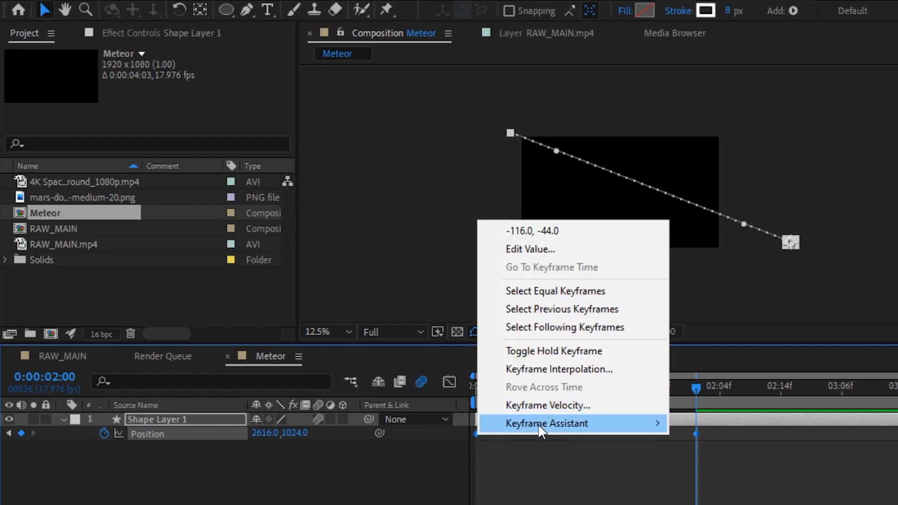
pyautogui.moveTo(542, 424)
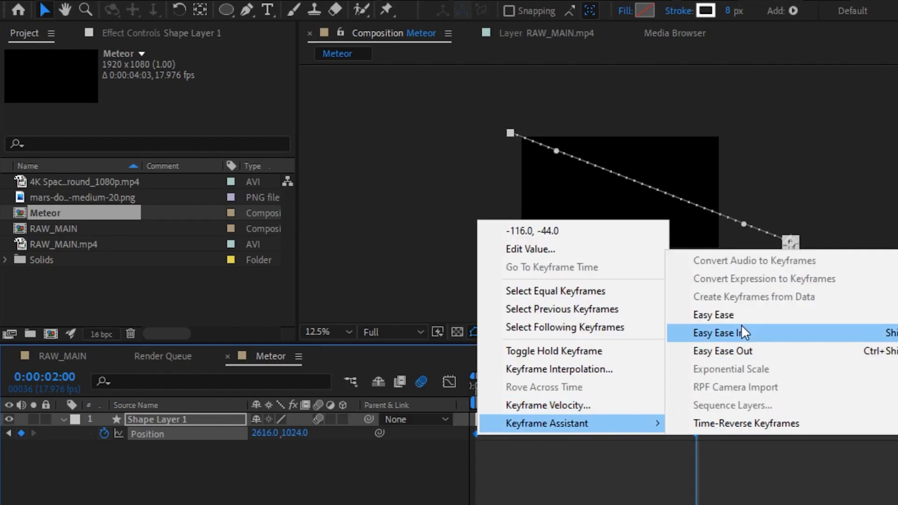
pyautogui.click(739, 332)
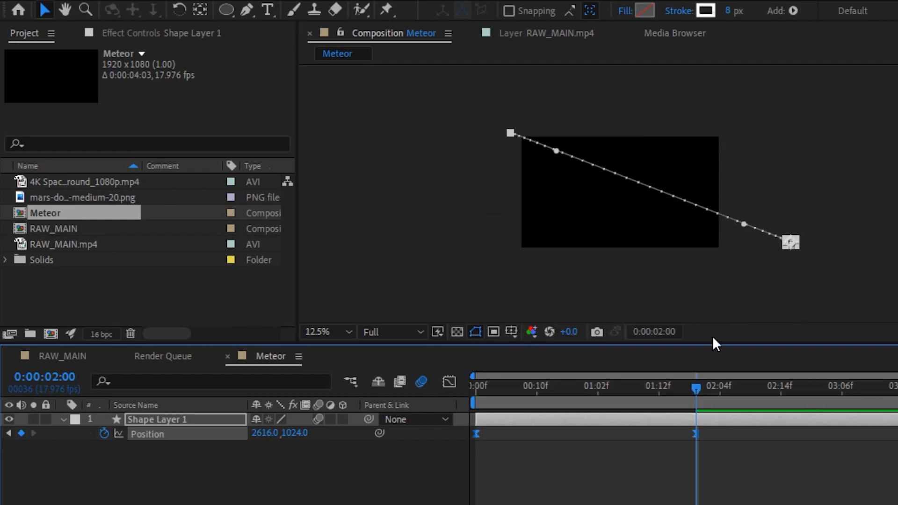
pyautogui.click(601, 407)
pyautogui.press('Home')
pyautogui.press('space')
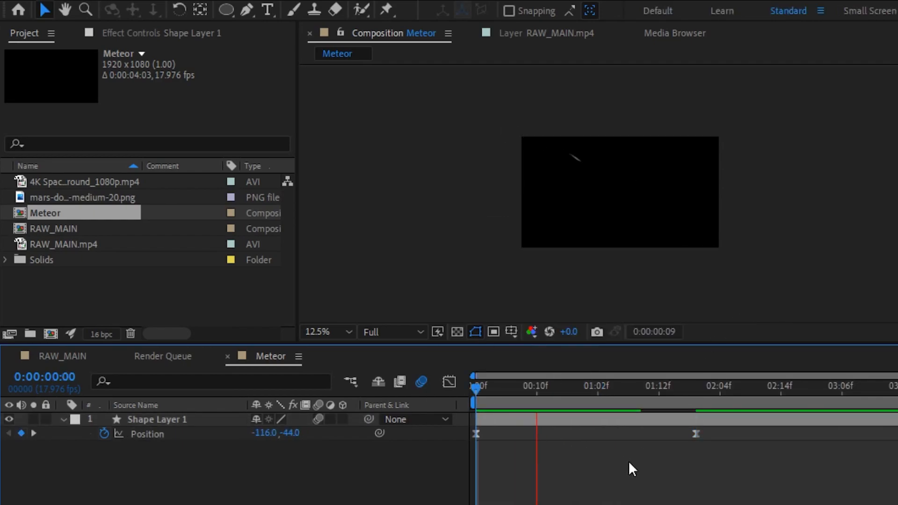
pyautogui.press('space')
# With the meteor visible at 0:00:00:15, rotate its shape layer to about -13.6° to align it with its path.
pyautogui.press('.')
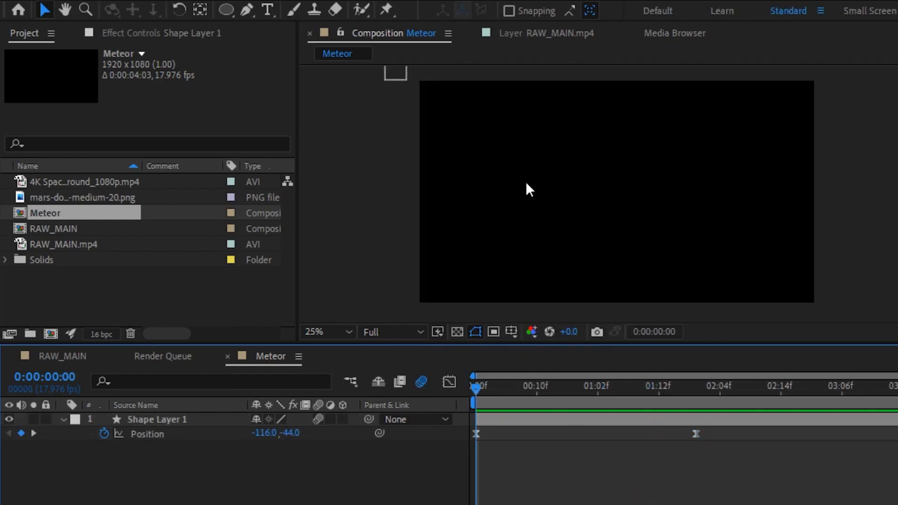
pyautogui.moveTo(532, 236); pyautogui.dragTo(531, 254)
pyautogui.click(564, 400)
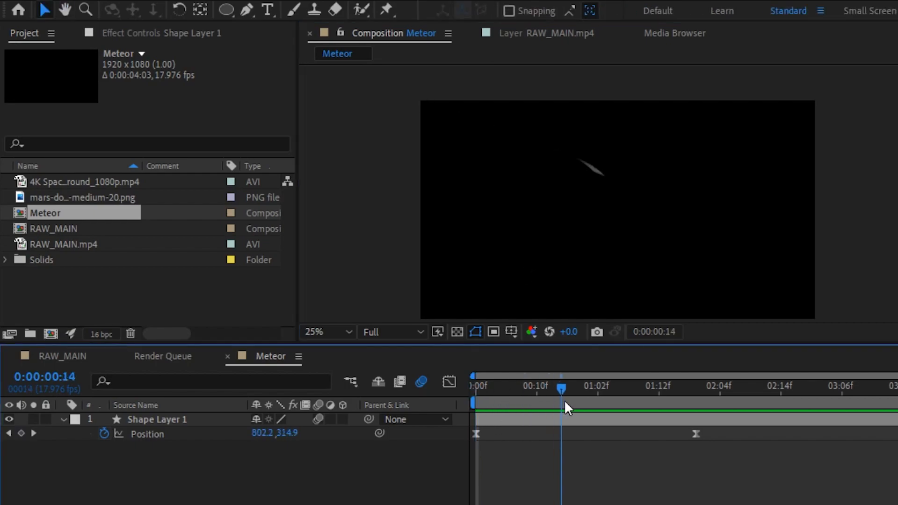
pyautogui.click(555, 421)
pyautogui.click(732, 196)
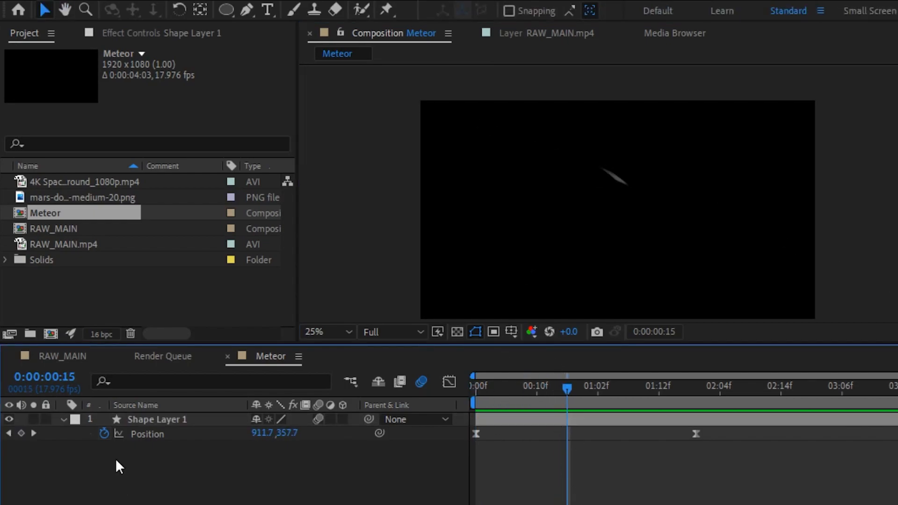
pyautogui.click(133, 419)
pyautogui.press('r')
pyautogui.moveTo(281, 440); pyautogui.dragTo(160, 426)
pyautogui.click(555, 451)
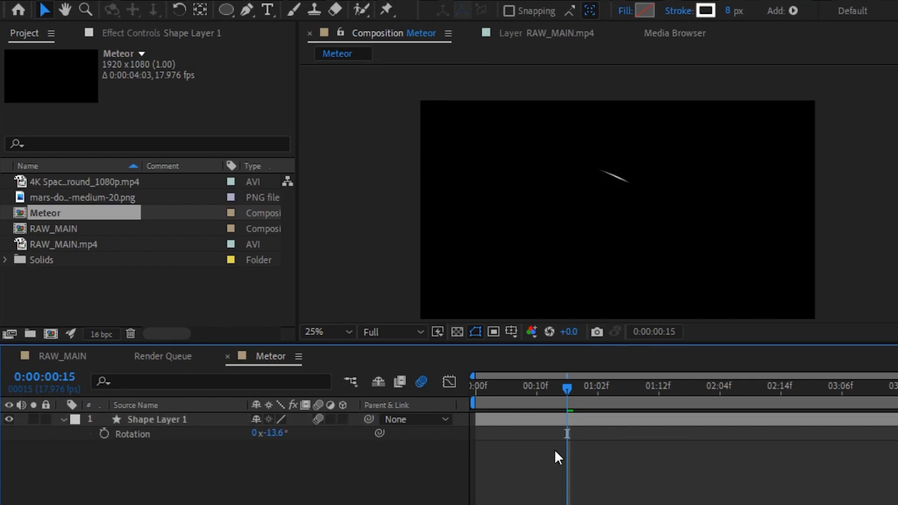
# Preview the rotated meteor and end the work area at 0:00:01:15.
pyautogui.press('Home')
pyautogui.press(',')
pyautogui.press('space')
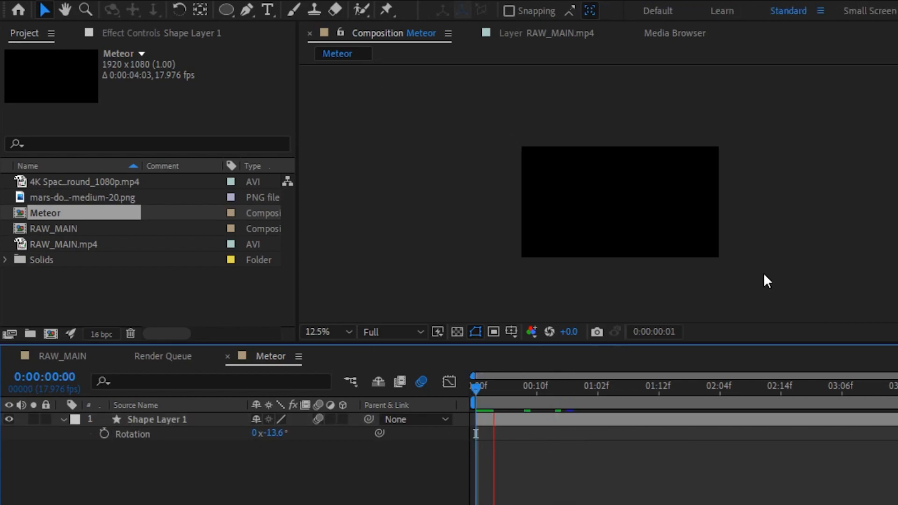
pyautogui.press('space')
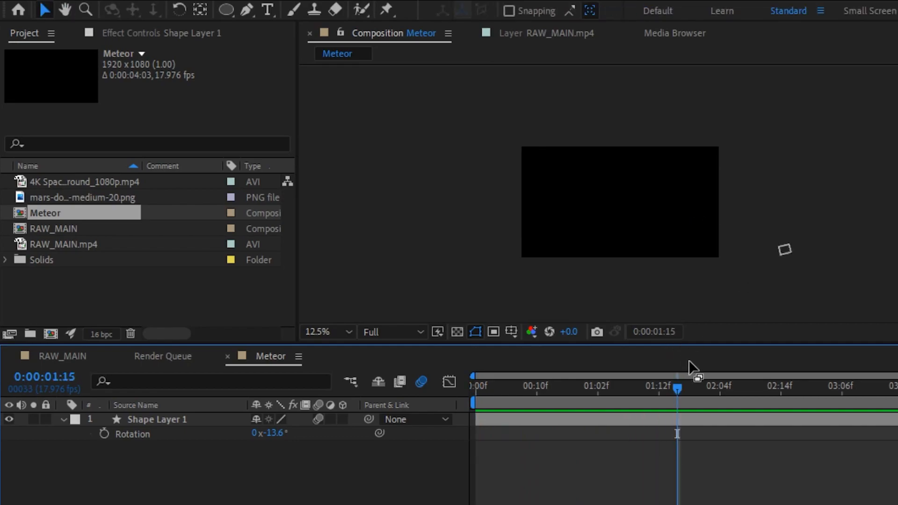
pyautogui.press('n')
pyautogui.press('space')
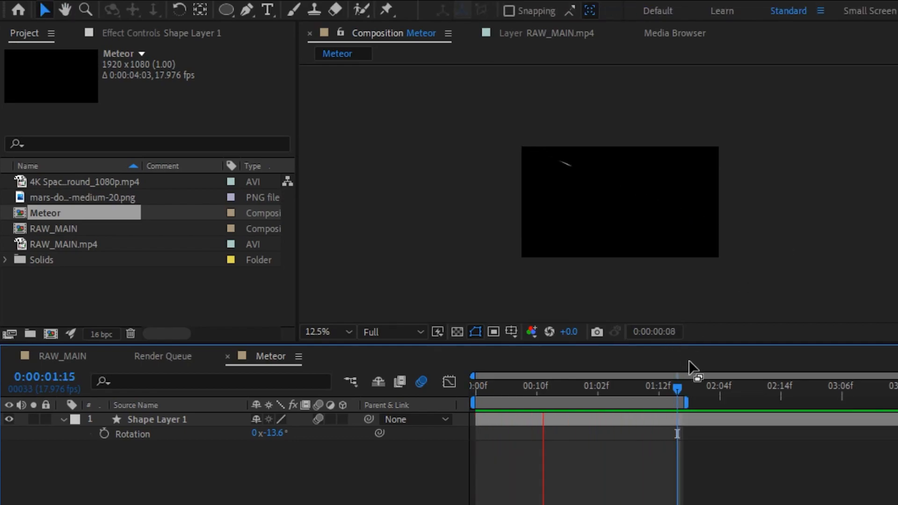
# Scale the meteor's shape layer down to 61% and preview the animation from the start.
pyautogui.click(612, 419)
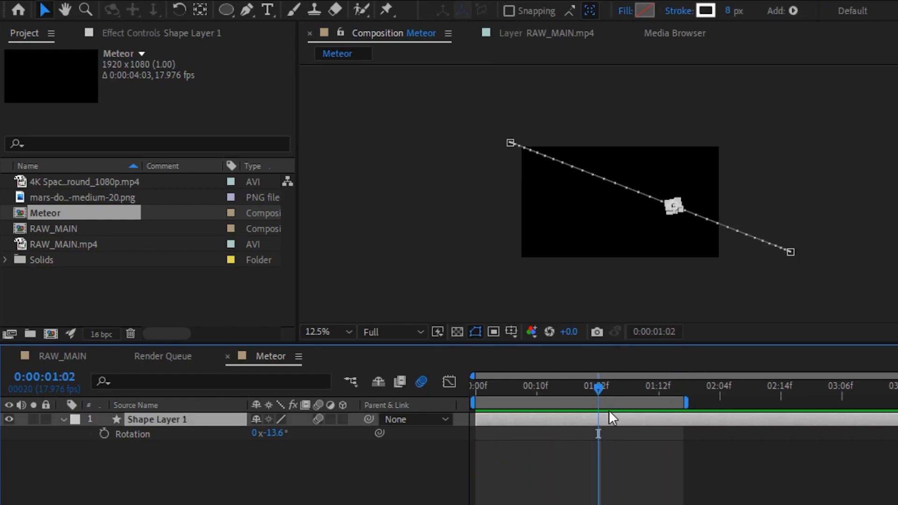
pyautogui.press('s')
pyautogui.moveTo(273, 434); pyautogui.dragTo(237, 433)
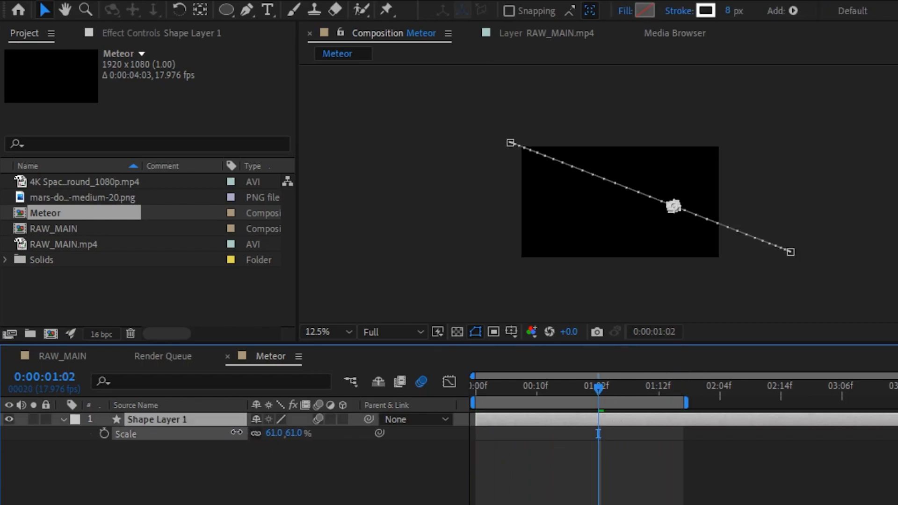
pyautogui.click(574, 430)
pyautogui.press('Home')
pyautogui.press('space')
pyautogui.scroll(1, 605, 219)
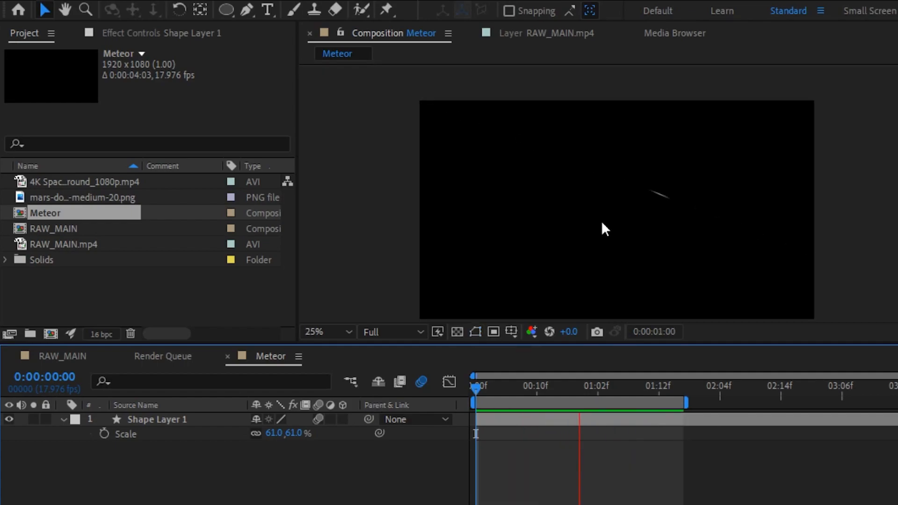
# Add the Meteor composition to RAW_MAIN directly beneath the upper RAW_MAIN.mp4 layer and preview the shot from 0:01:10:10.
pyautogui.click(87, 355)
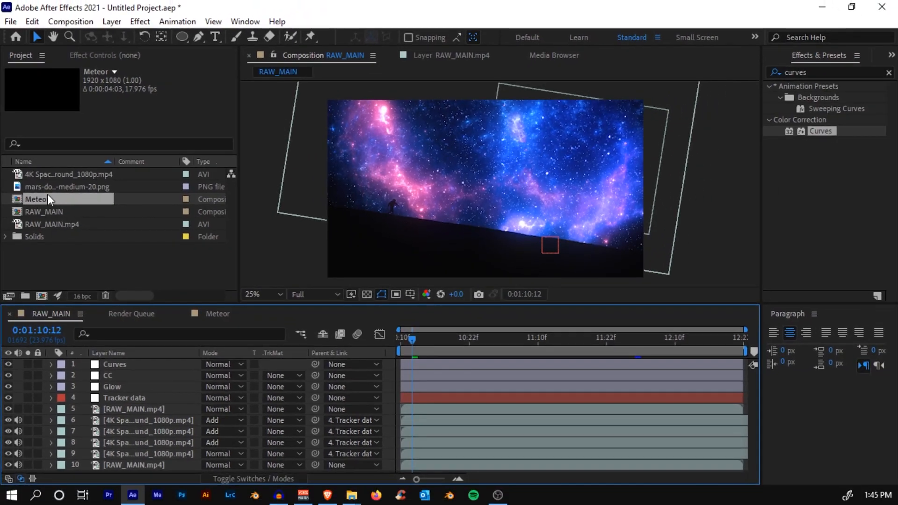
pyautogui.moveTo(32, 197); pyautogui.dragTo(130, 414)
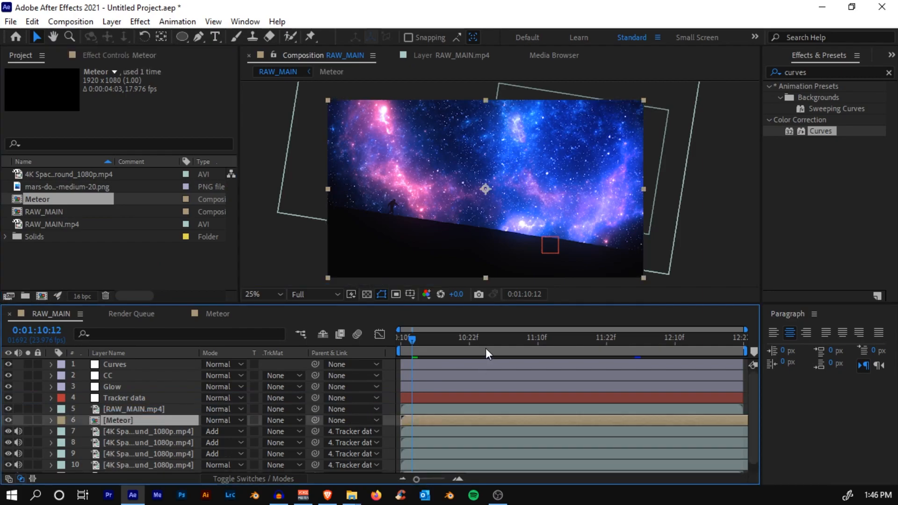
pyautogui.click(310, 297)
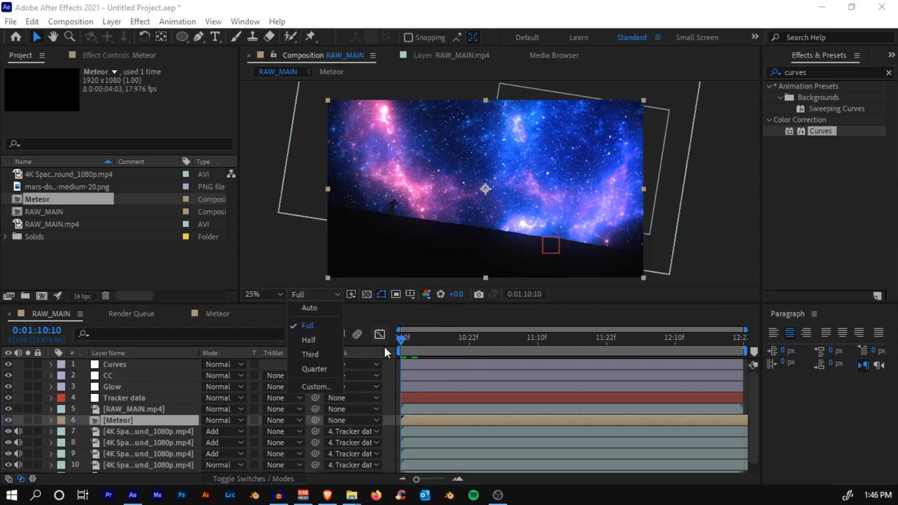
pyautogui.click(405, 346)
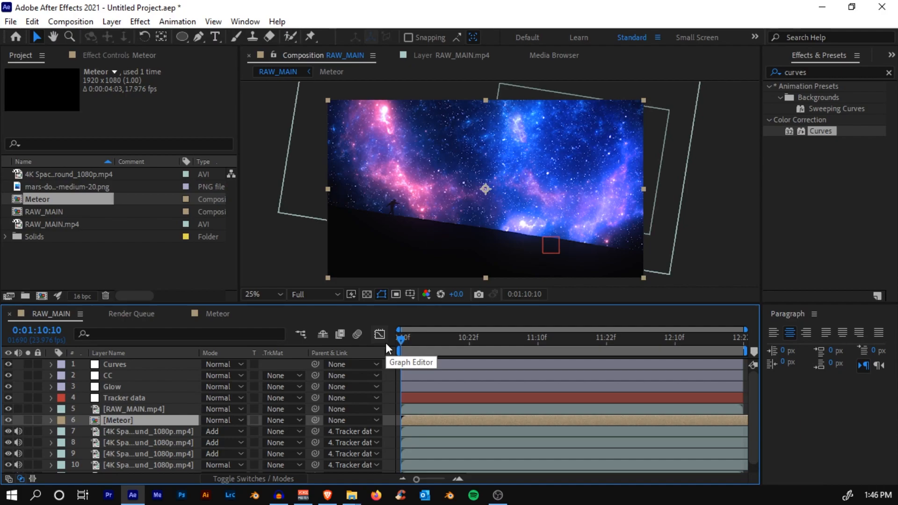
pyautogui.press('space')
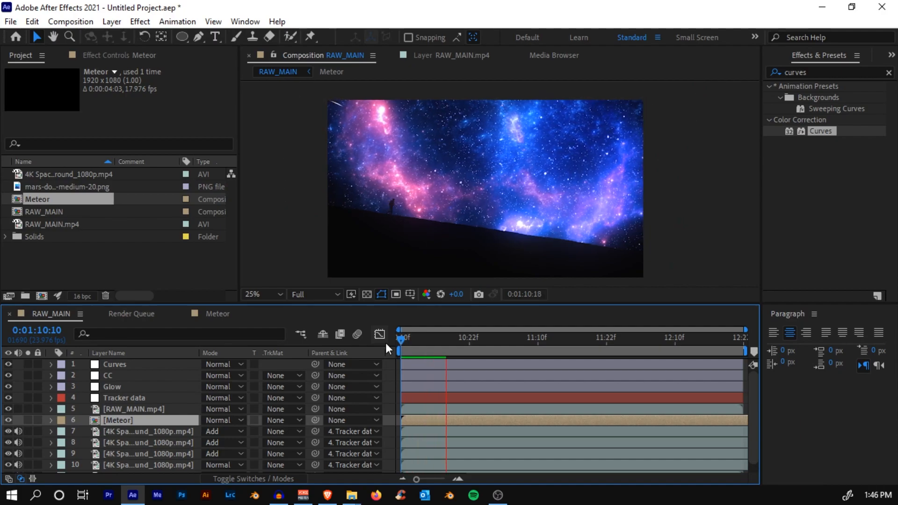
# End the RAW_MAIN work area at about 0:01:11:18, just after the meteor crosses the sky, and preview the shot.
pyautogui.press('space')
pyautogui.press('n')
pyautogui.press('space')
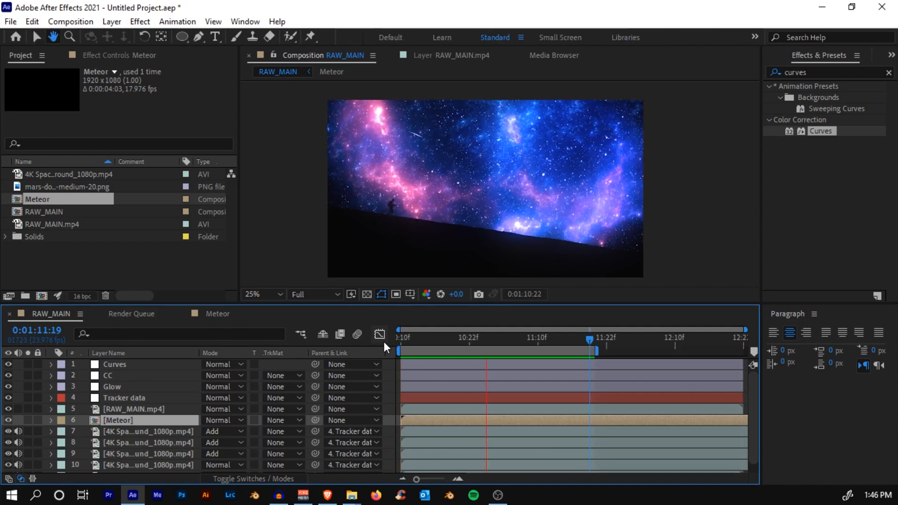
pyautogui.press('space')
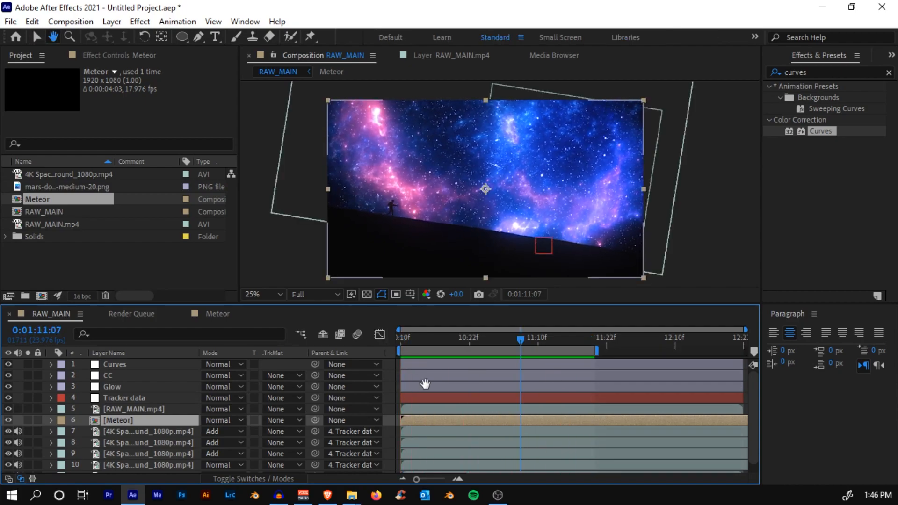
pyautogui.moveTo(600, 350)
pyautogui.mouseDown()
pyautogui.moveTo(673, 351)
pyautogui.moveTo(528, 350)
pyautogui.moveTo(751, 351)
pyautogui.moveTo(600, 346)
pyautogui.mouseUp()
pyautogui.moveTo(521, 339); pyautogui.dragTo(580, 339)
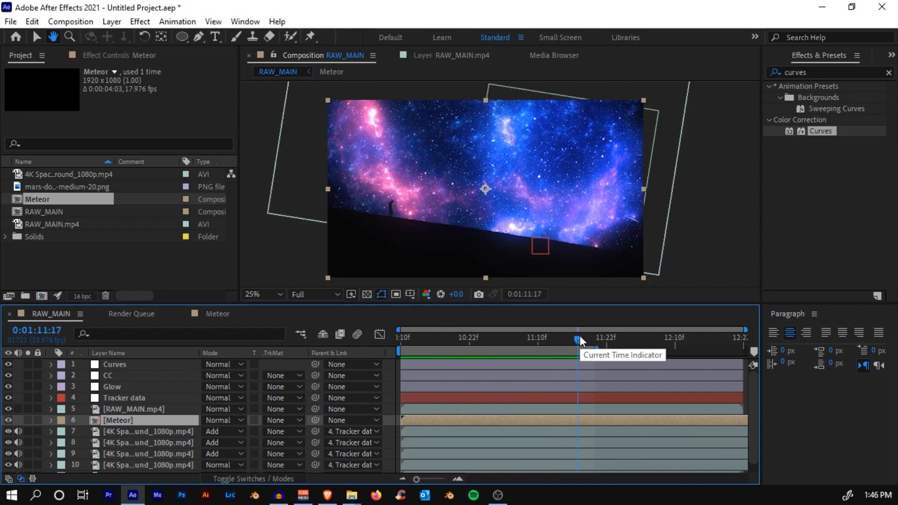
pyautogui.press('space')
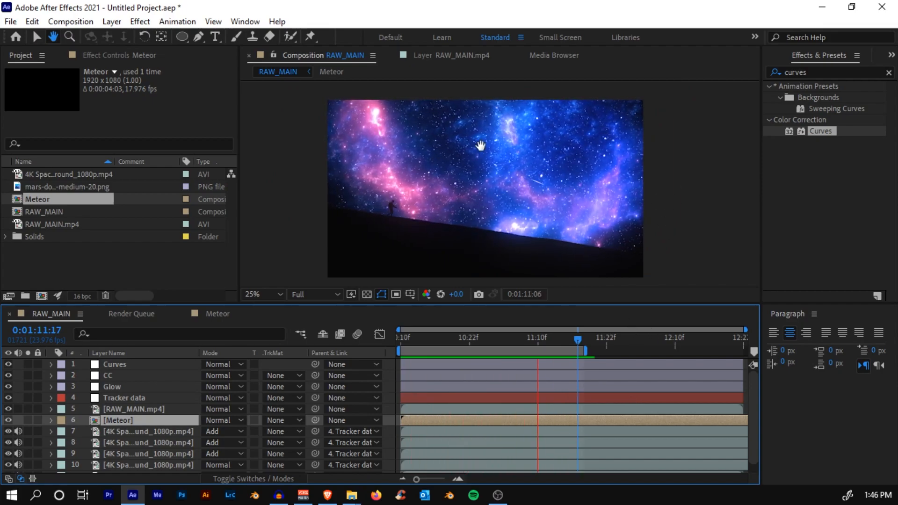
pyautogui.press('space')
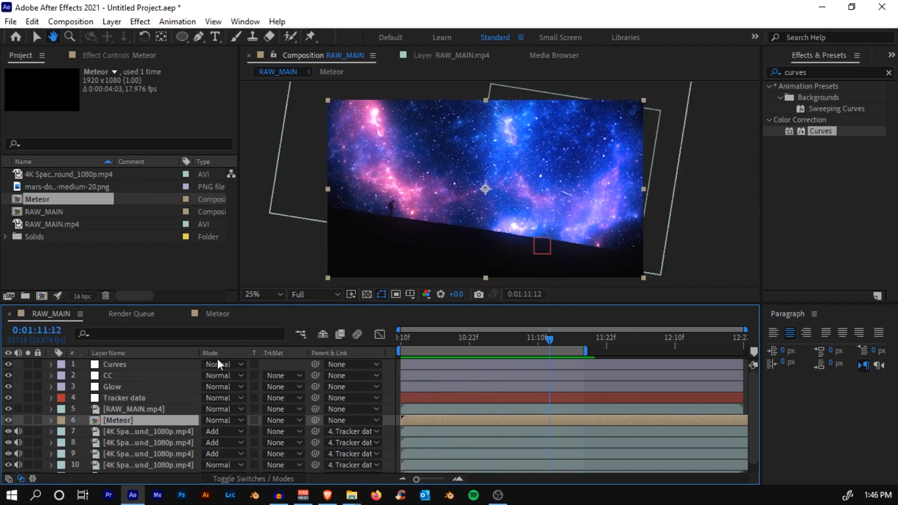
# Apply the Tint effect to the Meteor layer and map white to light blue 45C4FF.
pyautogui.scroll(2, 573, 210)
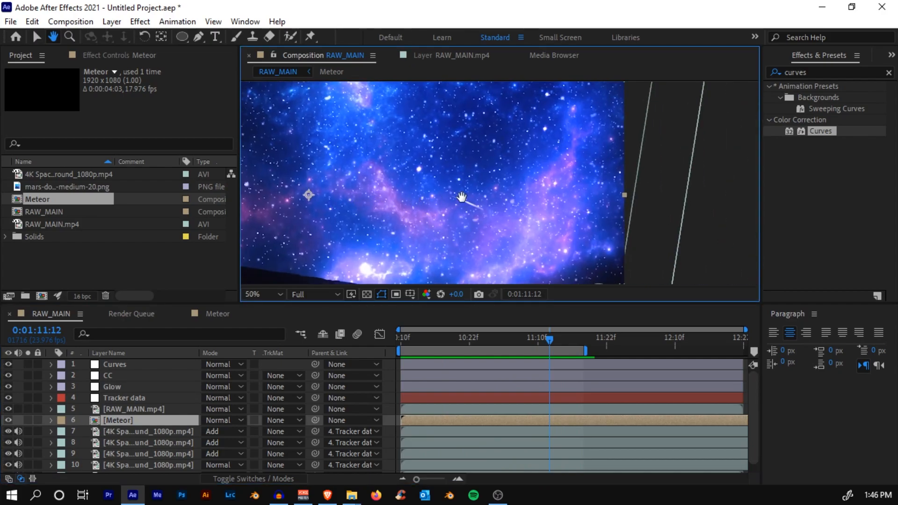
pyautogui.click(819, 71)
pyautogui.write('tint')
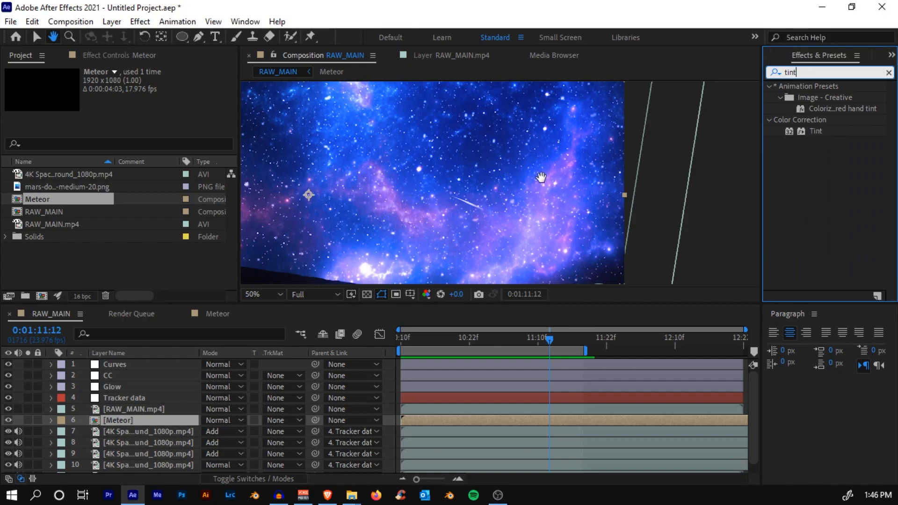
pyautogui.click(38, 38)
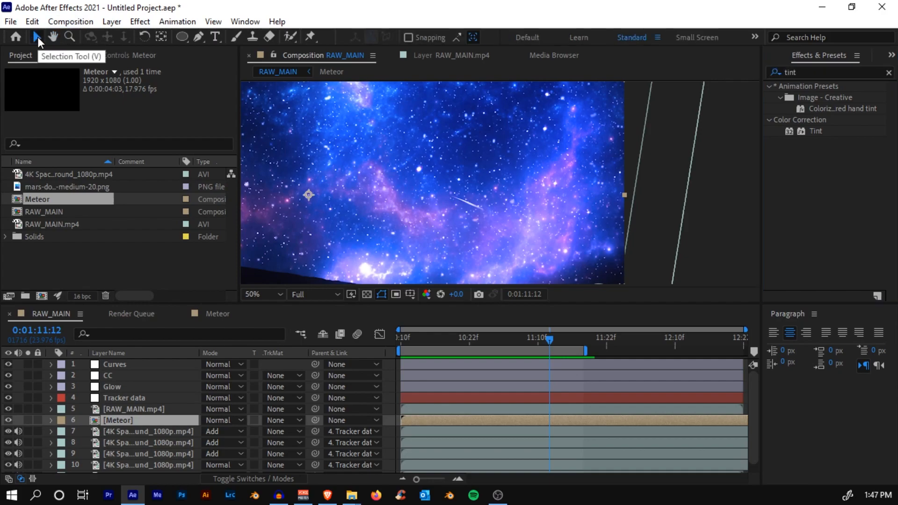
pyautogui.moveTo(816, 131); pyautogui.dragTo(419, 419)
pyautogui.click(137, 105)
pyautogui.moveTo(228, 276); pyautogui.dragTo(227, 266)
pyautogui.moveTo(287, 335)
pyautogui.mouseDown()
pyautogui.moveTo(287, 360)
pyautogui.moveTo(291, 349)
pyautogui.mouseUp()
pyautogui.click(394, 277)
# Add a Glow effect to the Meteor layer with a radius of 26 and an intensity of 1.1.
pyautogui.hotkey('ctrl', 'space')
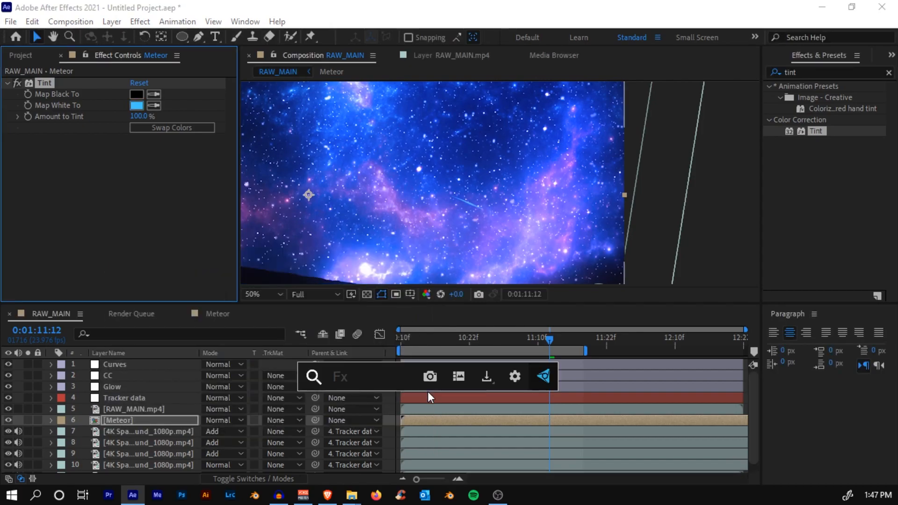
pyautogui.write('glow')
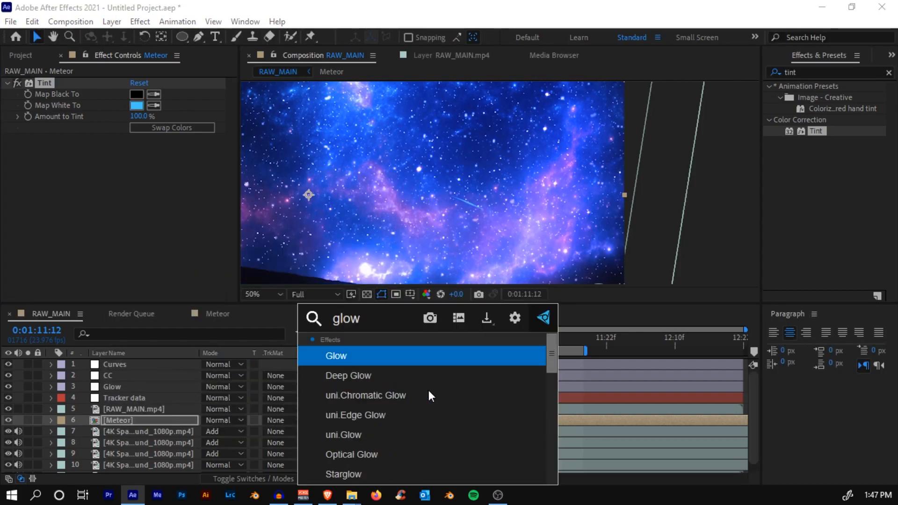
pyautogui.press('Return')
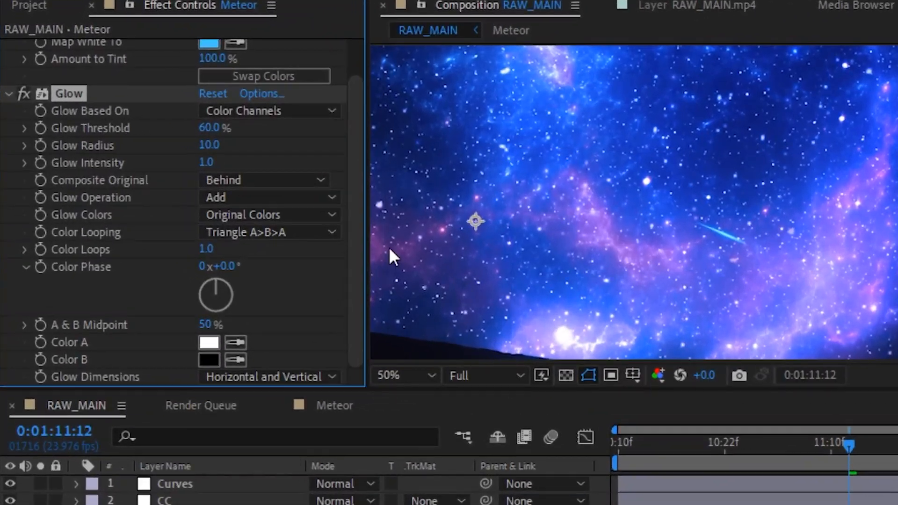
pyautogui.moveTo(205, 161); pyautogui.dragTo(231, 140)
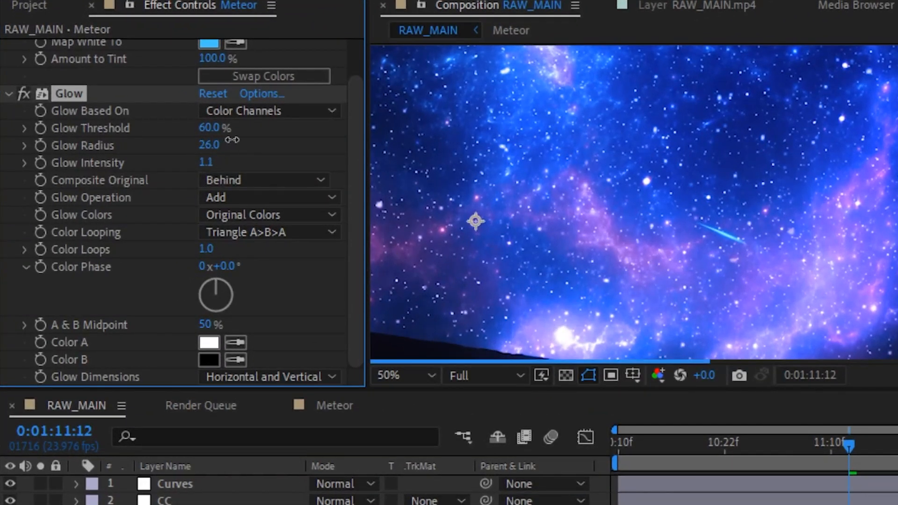
# Duplicate the Meteor layer's Glow effect and set the copy's radius to 78.
pyautogui.click(70, 94)
pyautogui.hotkey('ctrl', 'd')
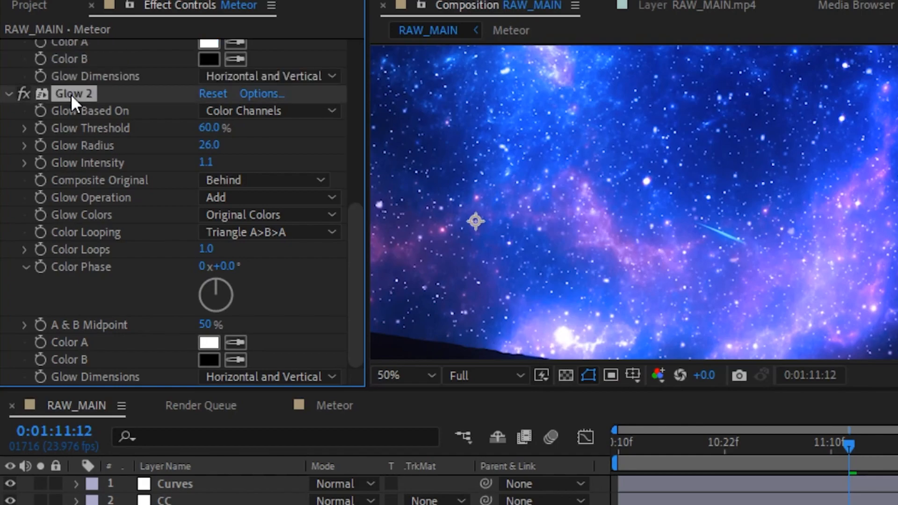
pyautogui.moveTo(208, 146); pyautogui.dragTo(260, 140)
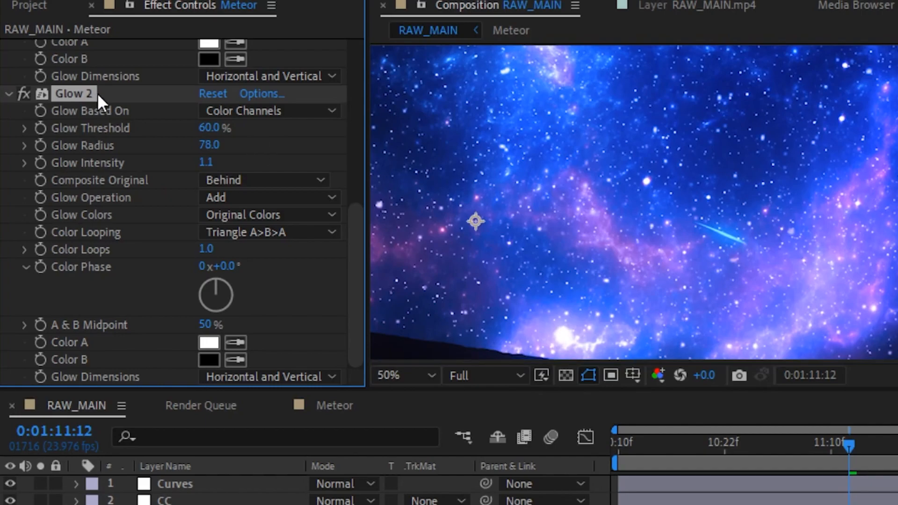
# Duplicate Glow 2 on the Meteor layer, setting the copy's threshold to 39.2%, radius to 112 and intensity to 0.7.
pyautogui.hotkey('ctrl', 'd')
pyautogui.moveTo(209, 128); pyautogui.dragTo(234, 143)
pyautogui.click(165, 159)
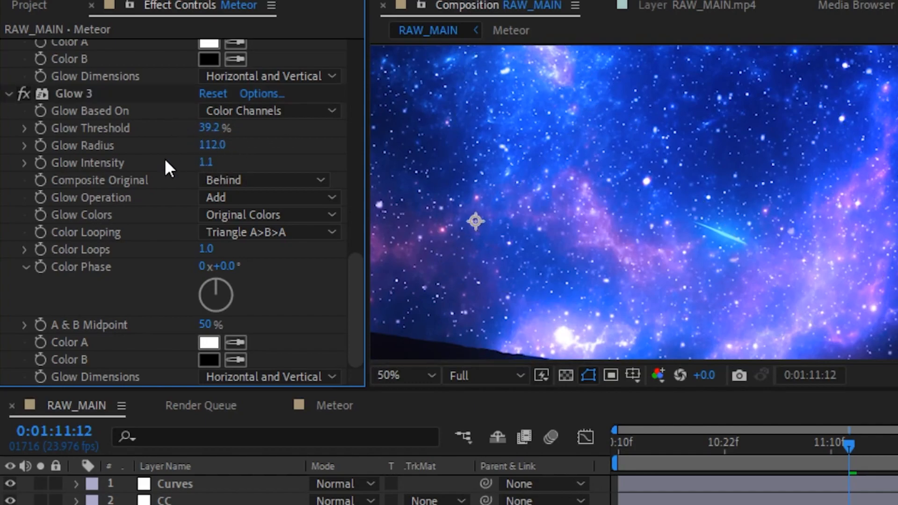
pyautogui.click(205, 163)
# Change the Meteor layer's Tint effect to map white to the deeper blue 4598FF.
pyautogui.scroll(-4, 796, 147)
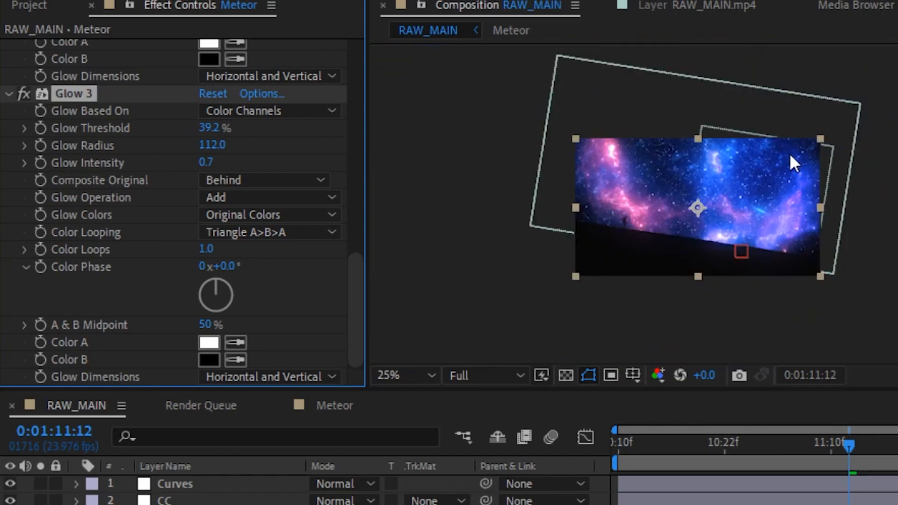
pyautogui.scroll(2, 790, 152)
pyautogui.moveTo(705, 210); pyautogui.dragTo(764, 192)
pyautogui.scroll(10, 307, 207)
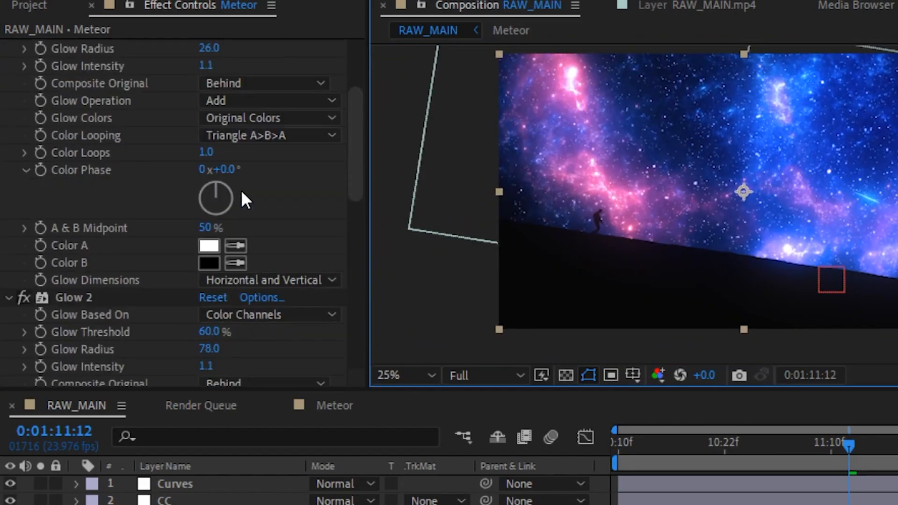
pyautogui.scroll(3, 240, 189)
pyautogui.click(209, 83)
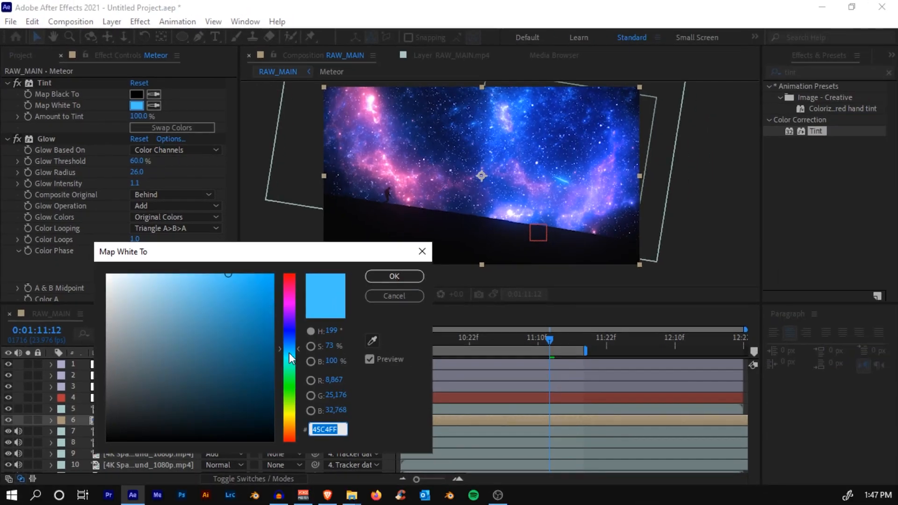
pyautogui.moveTo(289, 352); pyautogui.dragTo(289, 342)
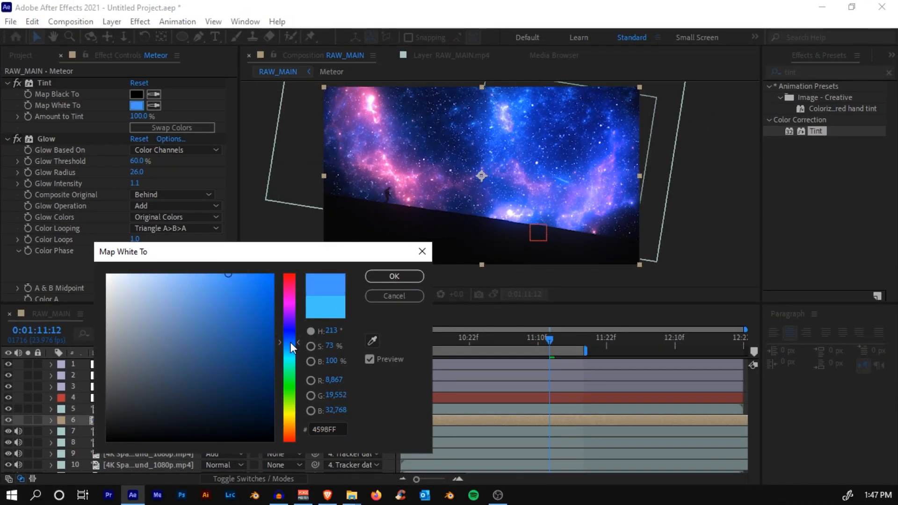
pyautogui.click(376, 276)
# Set the Meteor layer's blending mode to Add and preview the shot from the start.
pyautogui.click(218, 419)
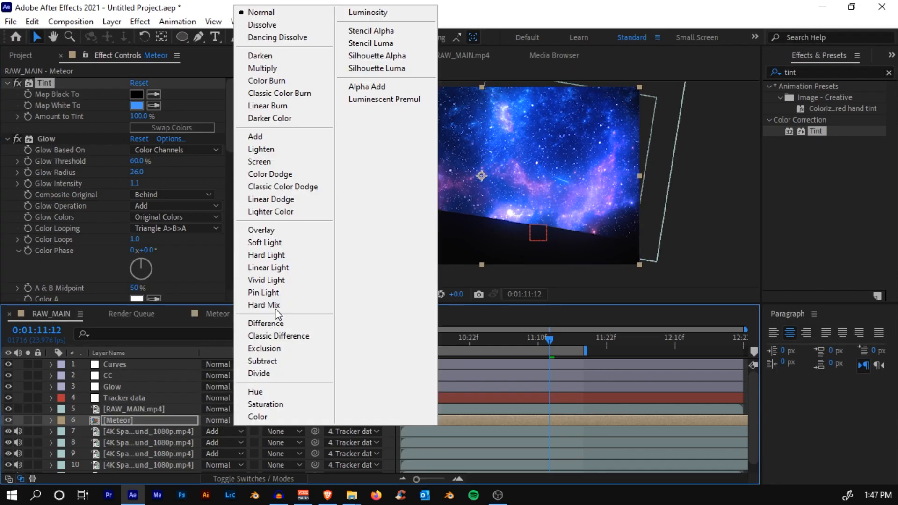
pyautogui.click(265, 136)
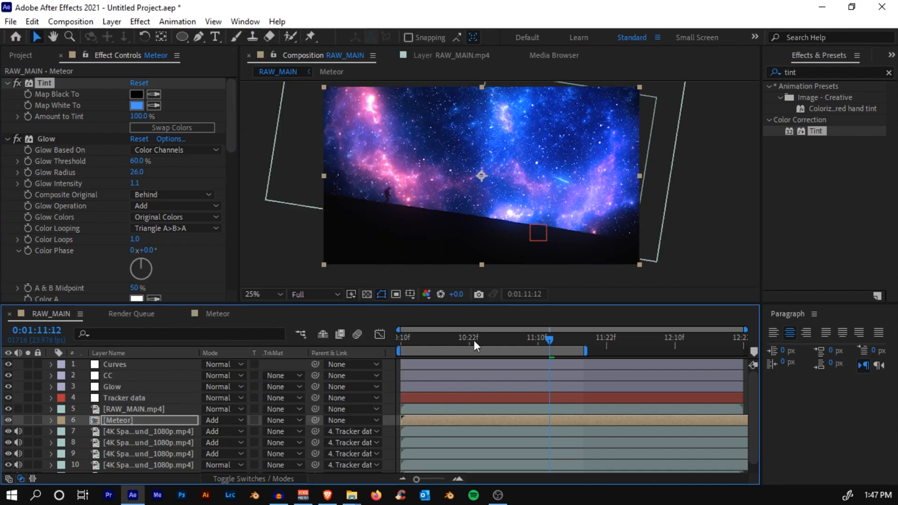
pyautogui.press('Home')
pyautogui.press('space')
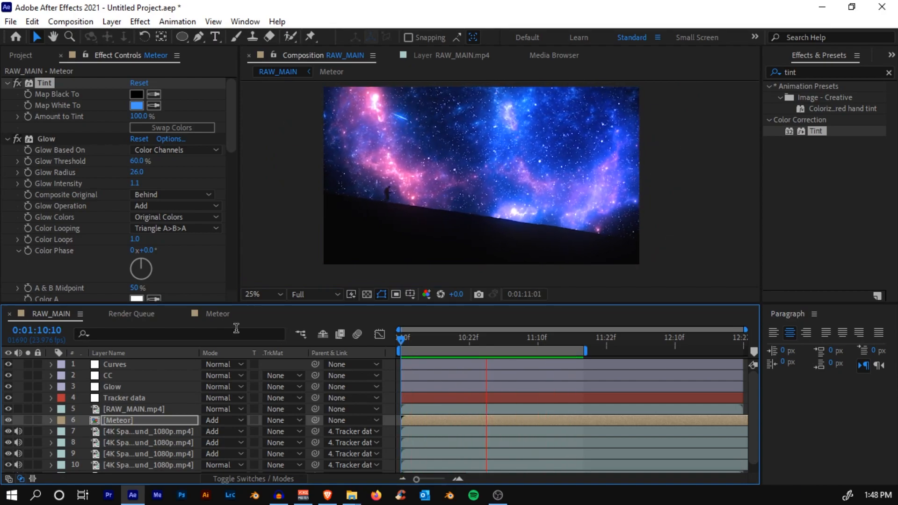
pyautogui.press('space')
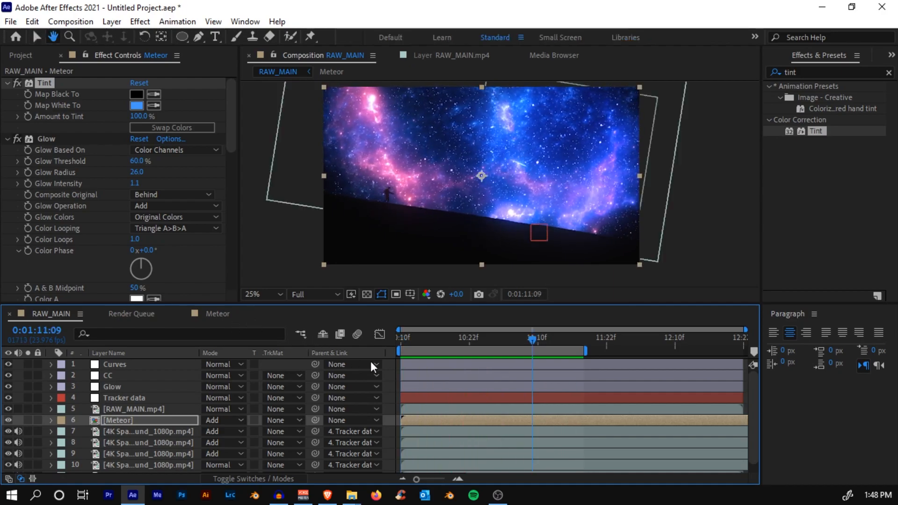
# Inside the Meteor composition, duplicate the meteor's shape layer and extend the work area end to about 0:00:02:09.
pyautogui.doubleClick(433, 419)
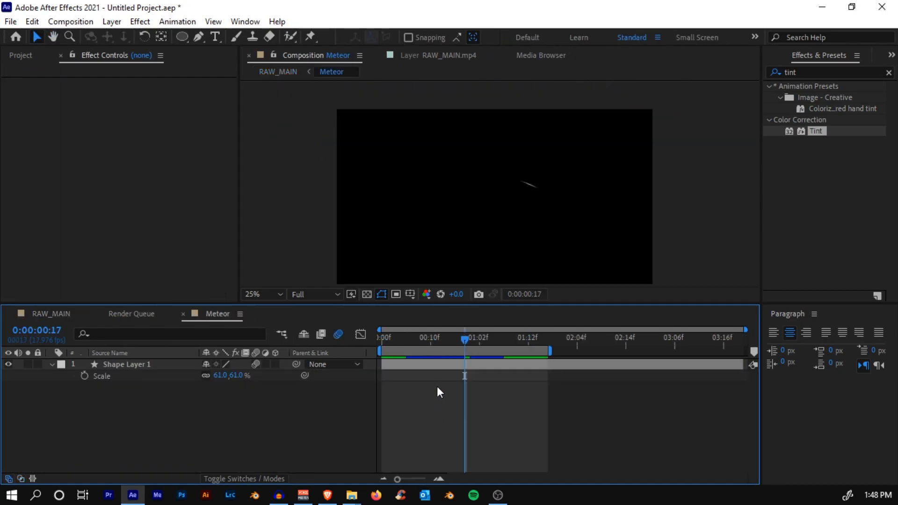
pyautogui.hotkey('ctrl', 'v')
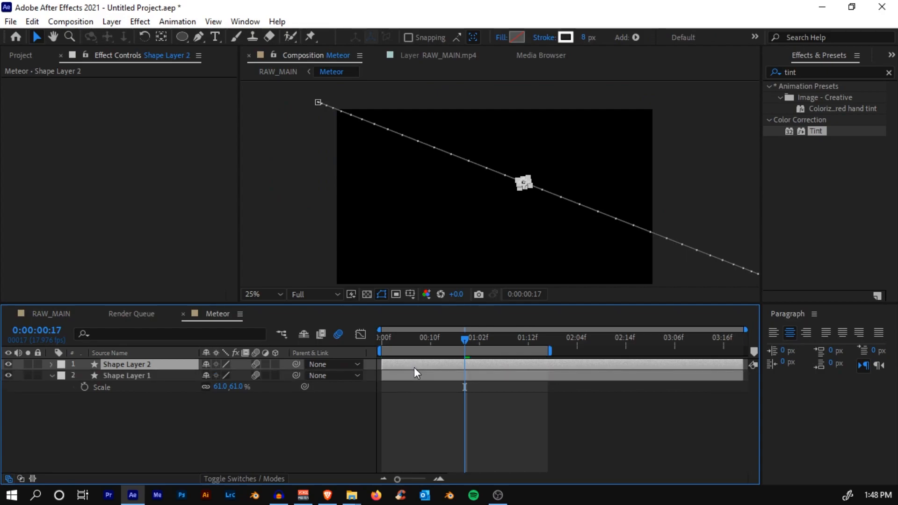
pyautogui.press('p')
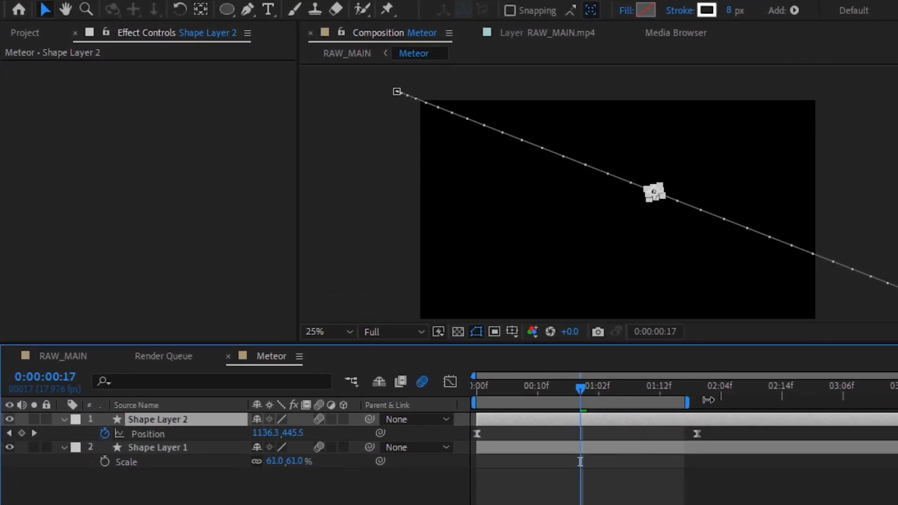
pyautogui.moveTo(697, 400); pyautogui.dragTo(763, 401)
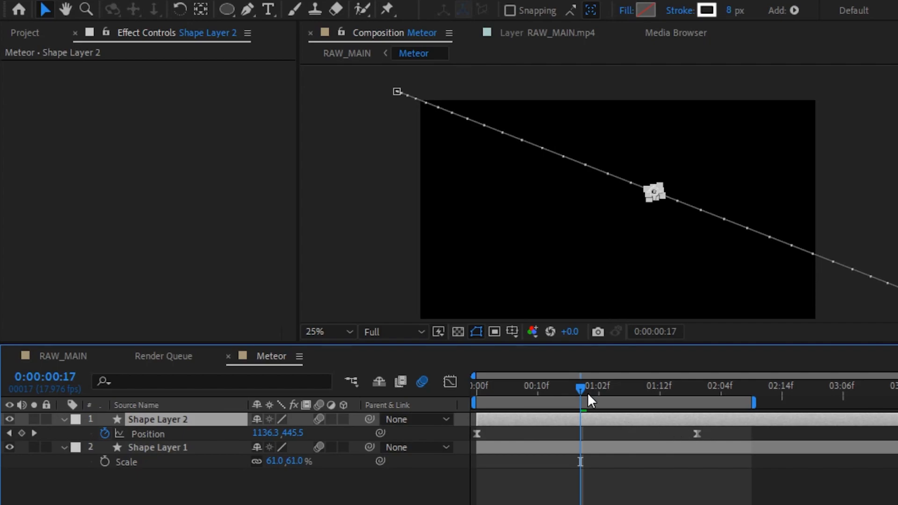
# Shift Shape Layer 2's position keyframes to start at 0:00:00:07 and move its whole path lower, starting at -292, 264.
pyautogui.moveTo(723, 441); pyautogui.dragTo(519, 427)
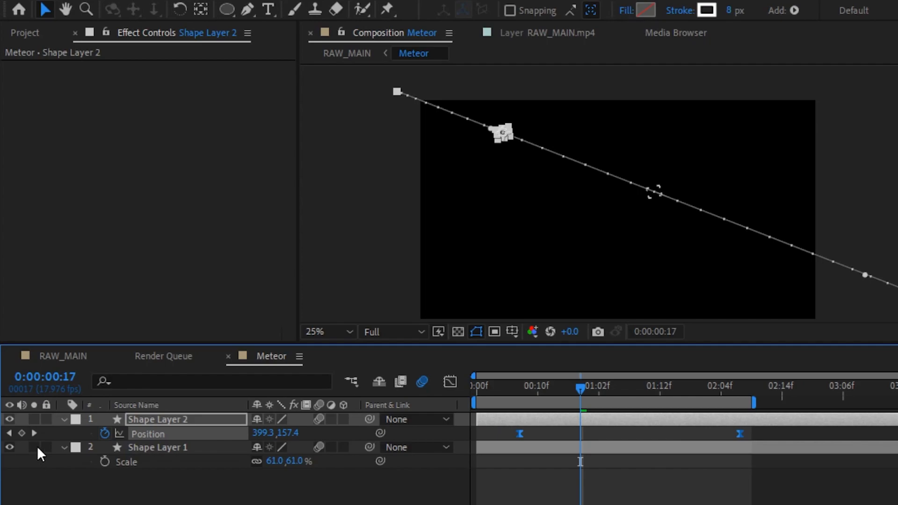
pyautogui.click(9, 431)
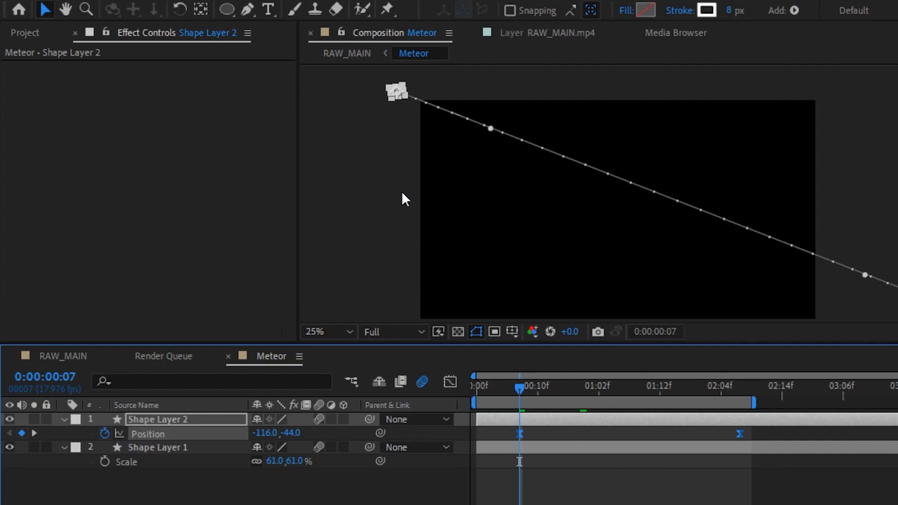
pyautogui.moveTo(390, 96); pyautogui.dragTo(357, 156)
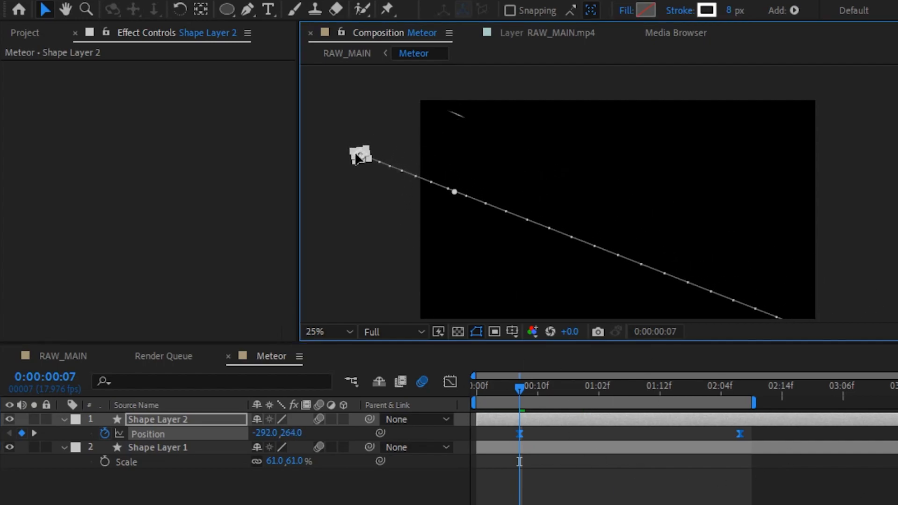
# Duplicate Shape Layer 2 and retime the copy's position keyframes to 0:00:00:02 and about 0:00:01:05.
pyautogui.click(501, 422)
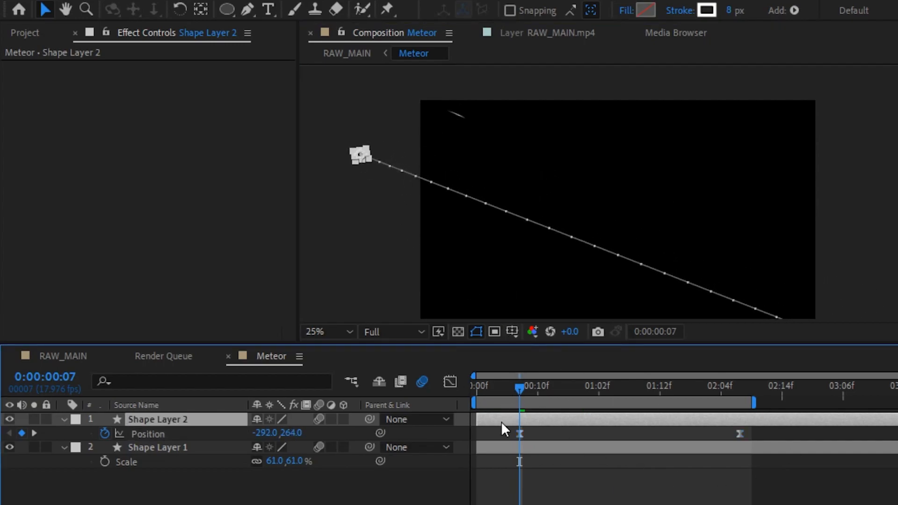
pyautogui.hotkey('ctrl', 'd')
pyautogui.press('p')
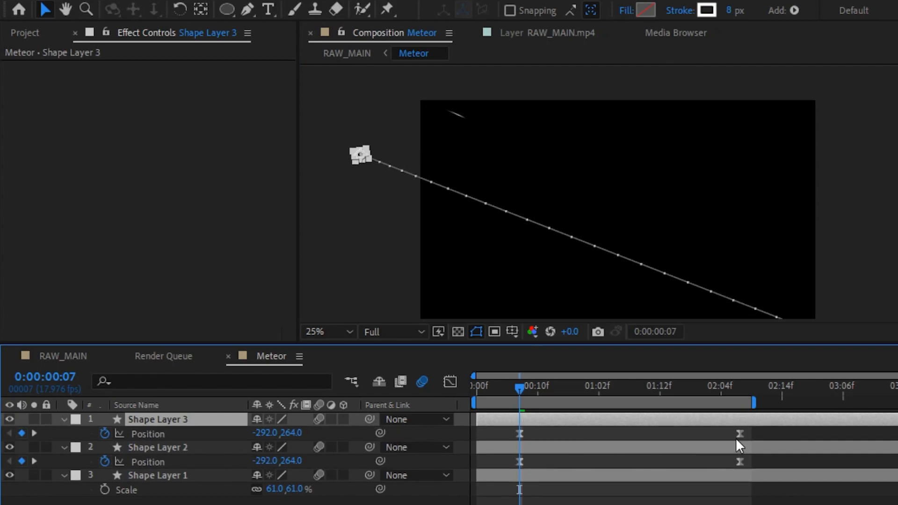
pyautogui.moveTo(739, 433); pyautogui.dragTo(697, 433)
pyautogui.rightClick(703, 438)
pyautogui.press('Escape')
pyautogui.moveTo(518, 433); pyautogui.dragTo(488, 433)
pyautogui.moveTo(696, 433); pyautogui.dragTo(617, 434)
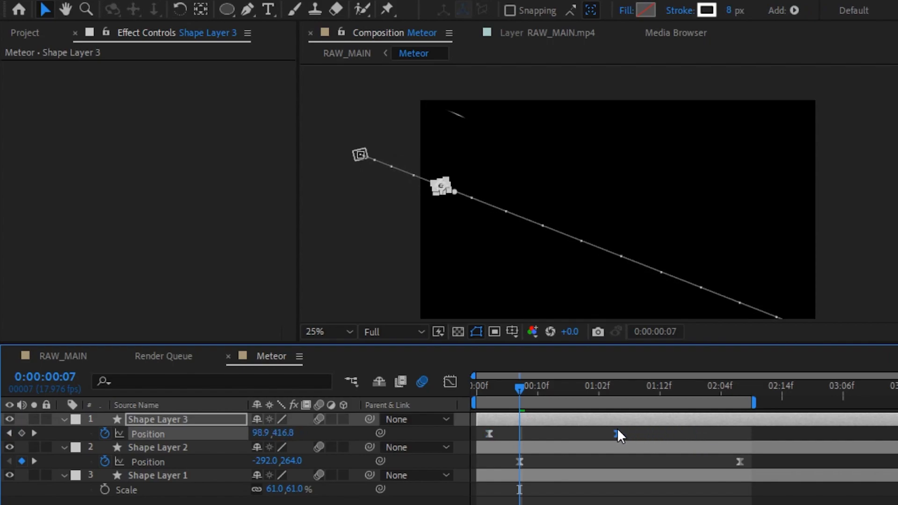
# At its first keyframe, 0:00:00:02, move Shape Layer 3 up to position -216, -68 and deselect it.
pyautogui.click(8, 434)
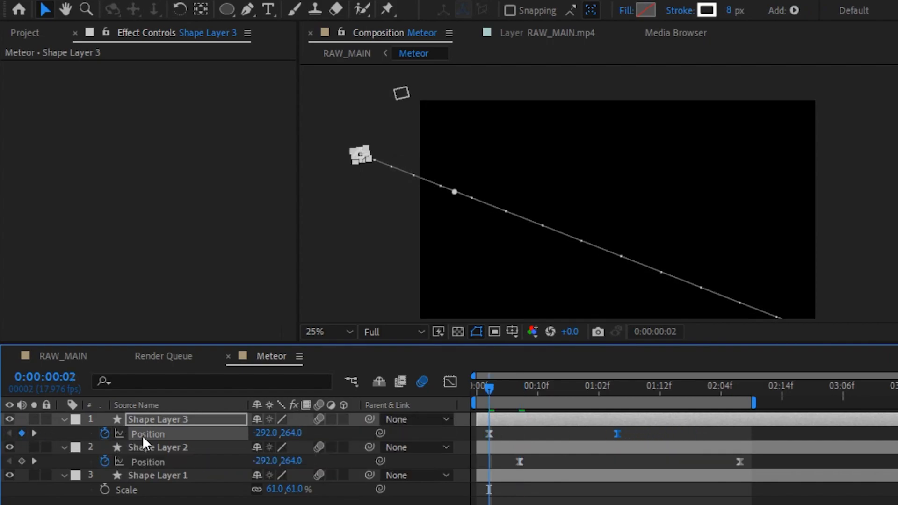
pyautogui.moveTo(358, 163); pyautogui.dragTo(393, 100)
pyautogui.press(',')
pyautogui.click(780, 252)
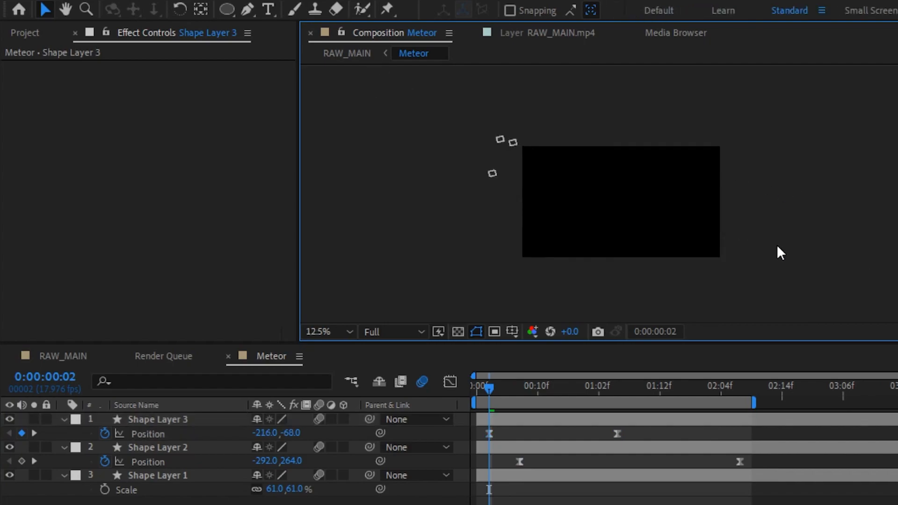
# Raise the end point of Shape Layer 3's motion path slightly and preview the meteors in the RAW_MAIN composition.
pyautogui.click(547, 425)
pyautogui.moveTo(781, 250)
pyautogui.mouseDown()
pyautogui.moveTo(733, 202)
pyautogui.moveTo(726, 209)
pyautogui.moveTo(747, 261)
pyautogui.moveTo(737, 290)
pyautogui.moveTo(712, 294)
pyautogui.moveTo(762, 235)
pyautogui.moveTo(781, 243)
pyautogui.mouseUp()
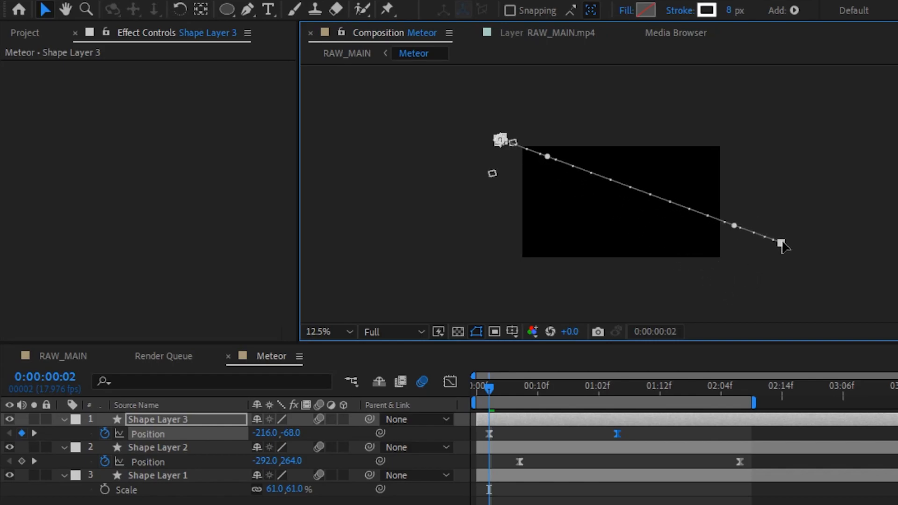
pyautogui.click(81, 358)
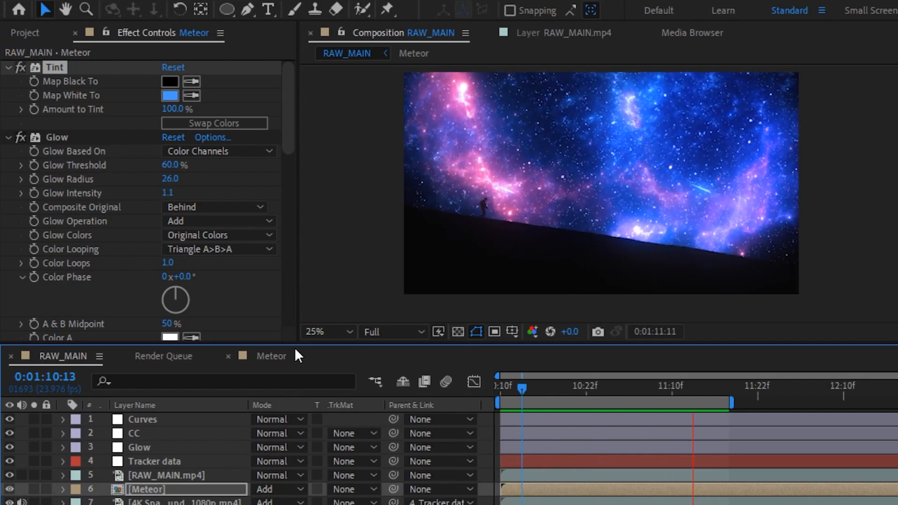
pyautogui.press('space')
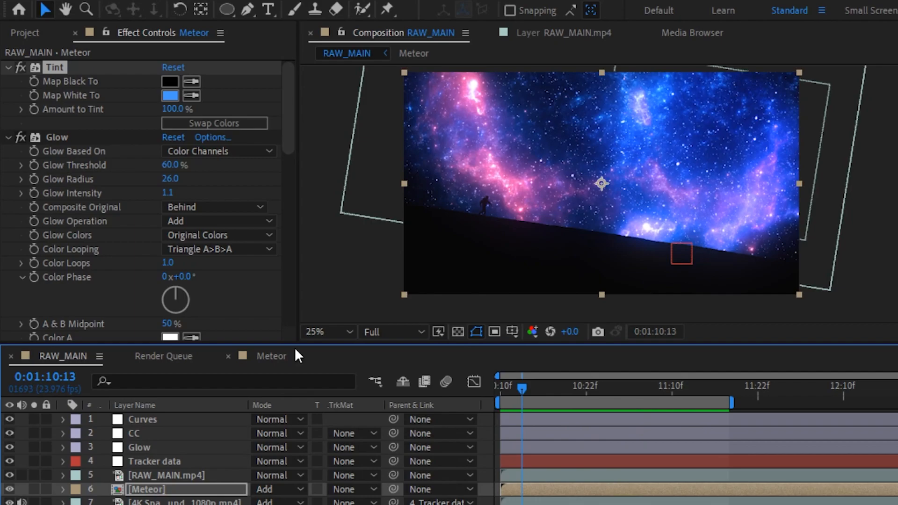
pyautogui.press('space')
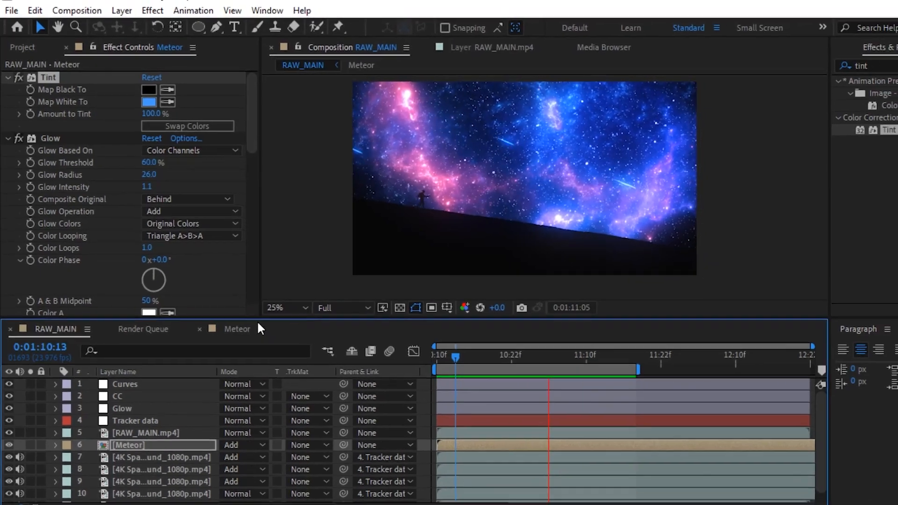
pyautogui.press('space')
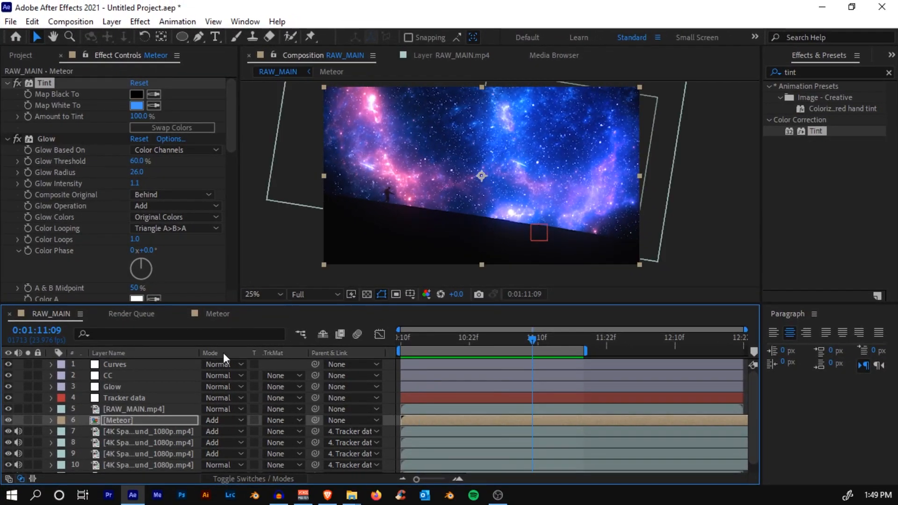
# Create a black 1920 x 1080 solid in RAW_MAIN and place it above all other layers.
pyautogui.hotkey('ctrl', 'y')
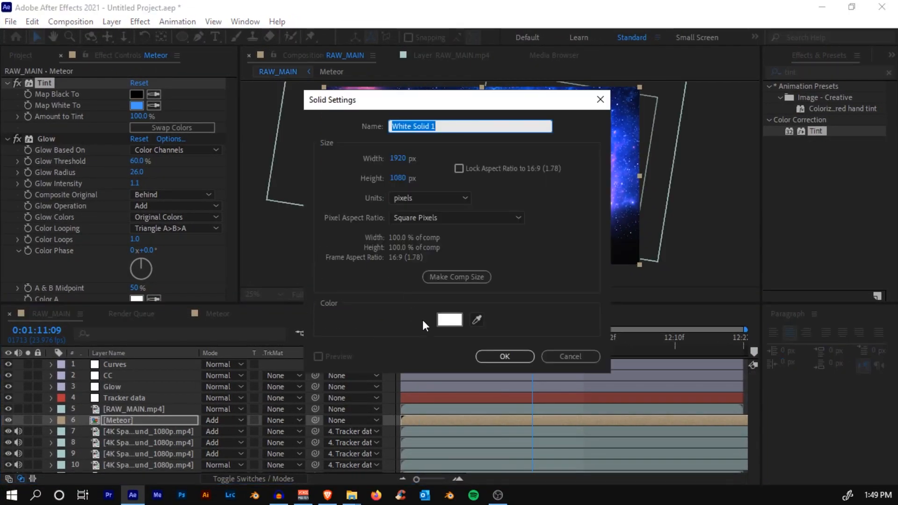
pyautogui.click(449, 320)
pyautogui.click(240, 380)
pyautogui.moveTo(240, 381); pyautogui.dragTo(281, 457)
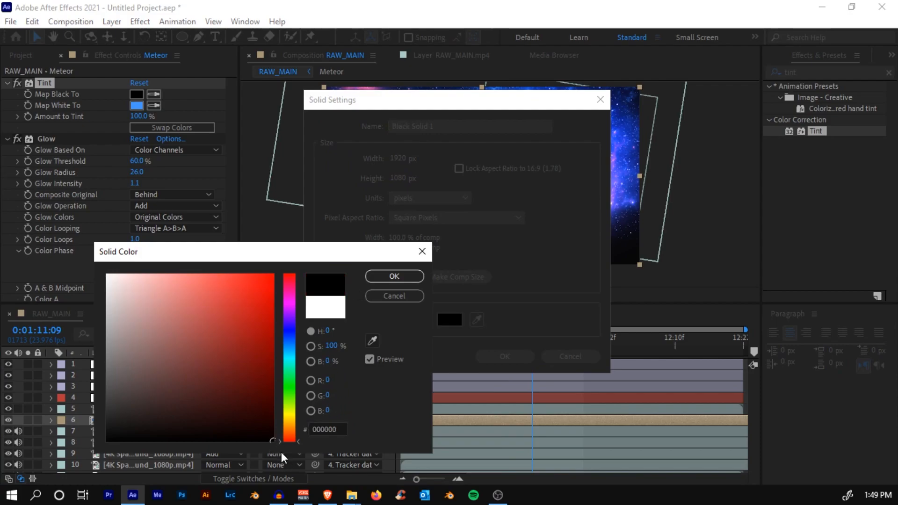
pyautogui.click(418, 275)
pyautogui.click(505, 357)
pyautogui.moveTo(167, 421); pyautogui.dragTo(167, 364)
# Find the CC Jaws effect and apply it to the black solid.
pyautogui.hotkey('ctrl', 'space')
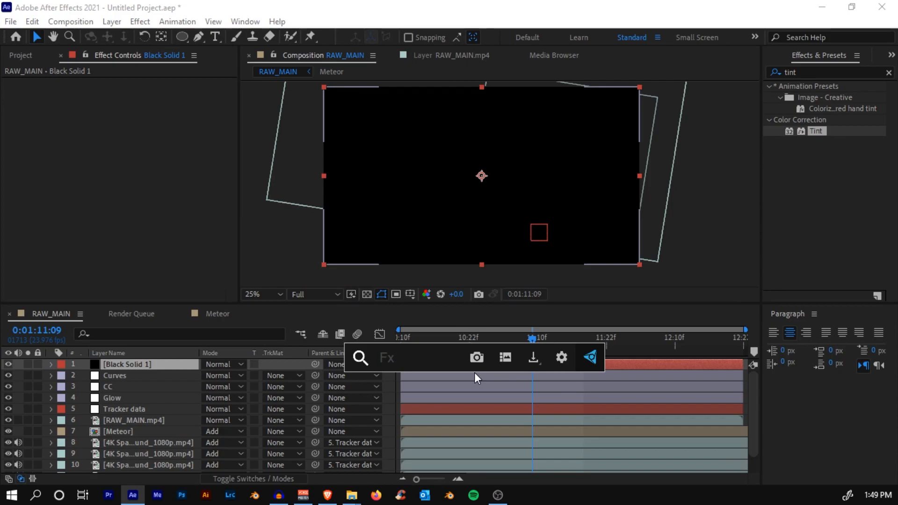
pyautogui.click(809, 72)
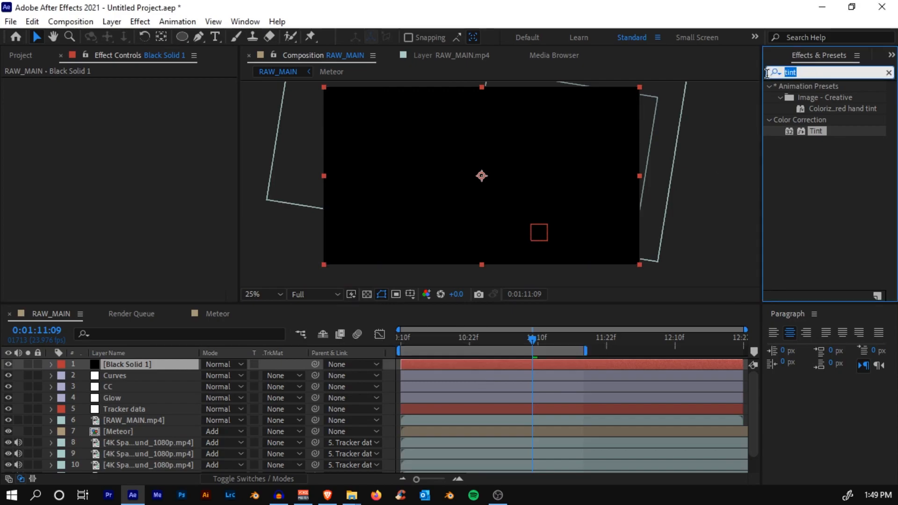
pyautogui.write('cc jaws')
pyautogui.moveTo(801, 97); pyautogui.dragTo(458, 364)
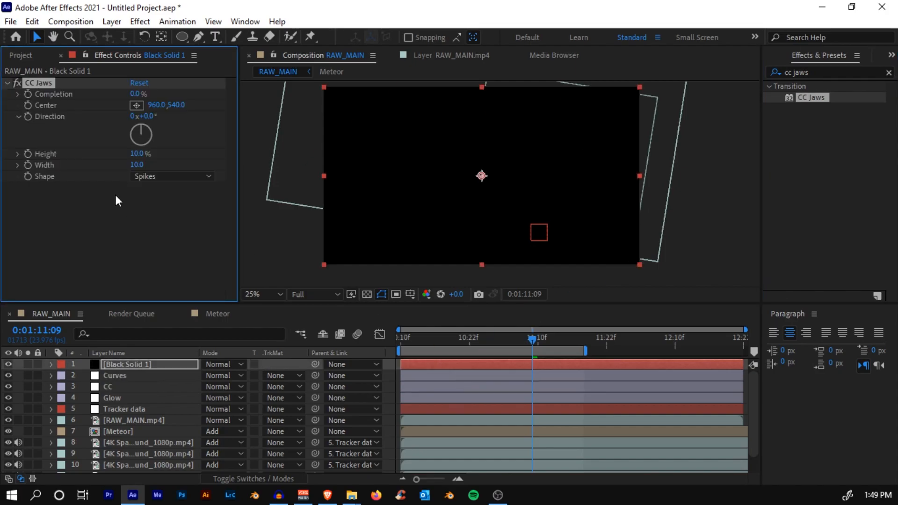
# Form letterbox bars with CC Jaws by setting Completion to 75% and Height to 0%, and increase Completion slightly to thin the bars.
pyautogui.click(137, 93)
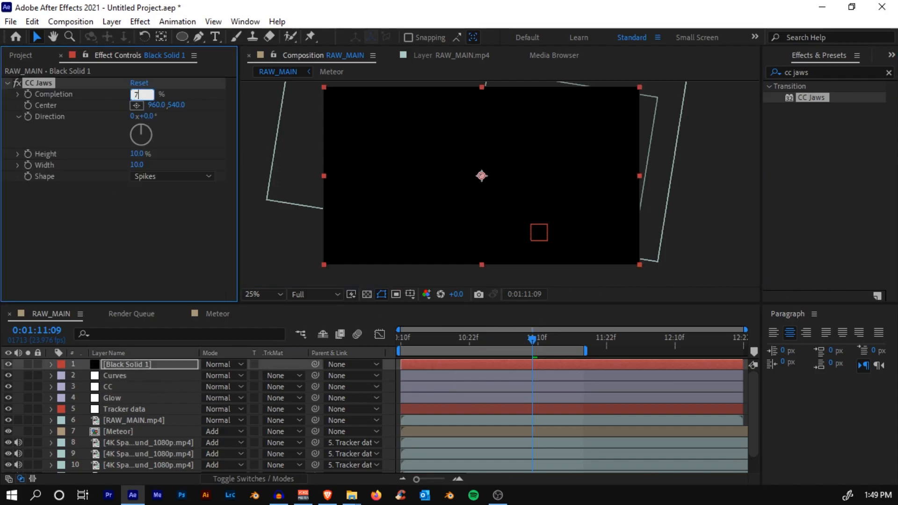
pyautogui.write('70')
pyautogui.press('Return')
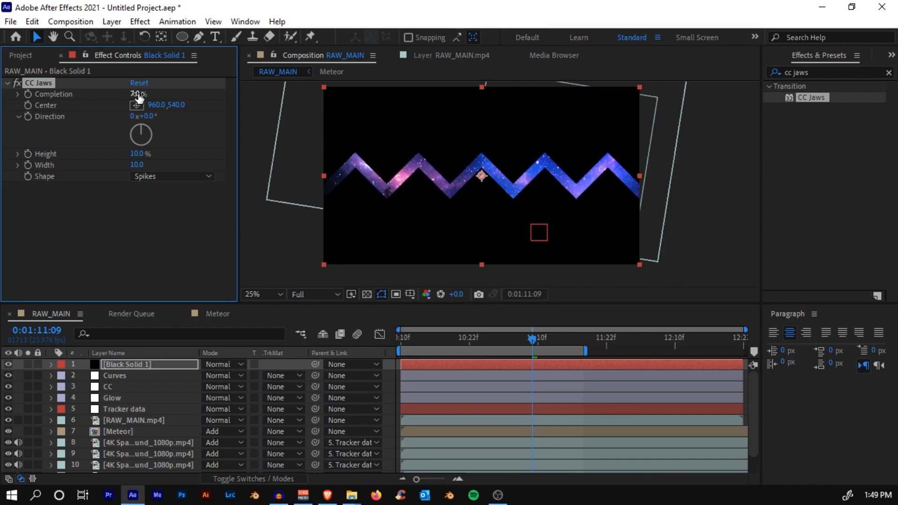
pyautogui.write('75')
pyautogui.press('Return')
pyautogui.moveTo(100, 151); pyautogui.dragTo(41, 152)
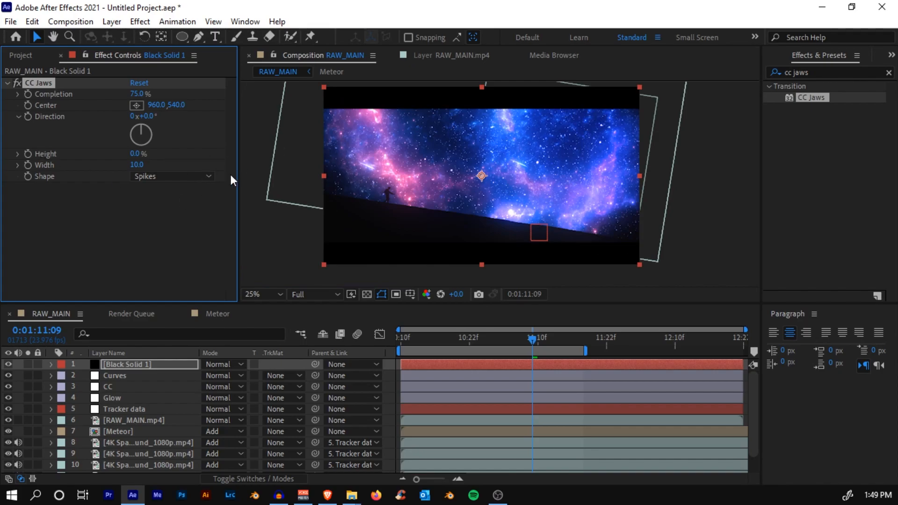
pyautogui.moveTo(139, 94); pyautogui.dragTo(182, 92)
# Add an adjustment layer directly above the Curves layer and apply the Noise effect to it.
pyautogui.click(130, 378)
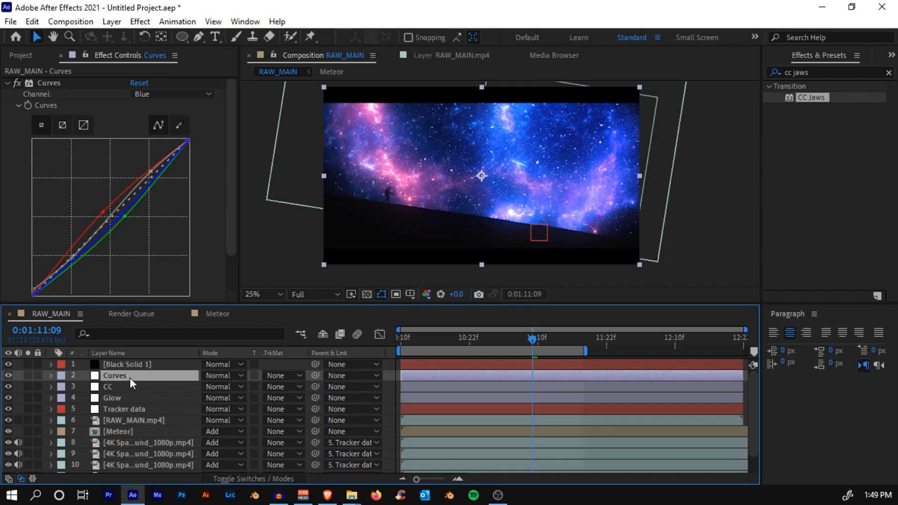
pyautogui.hotkey('ctrl', 'alt', 'y')
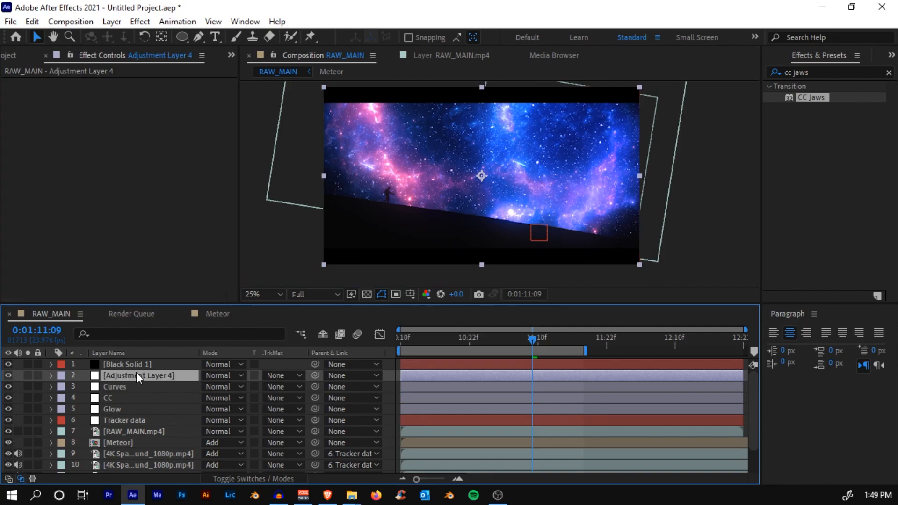
pyautogui.press('n')
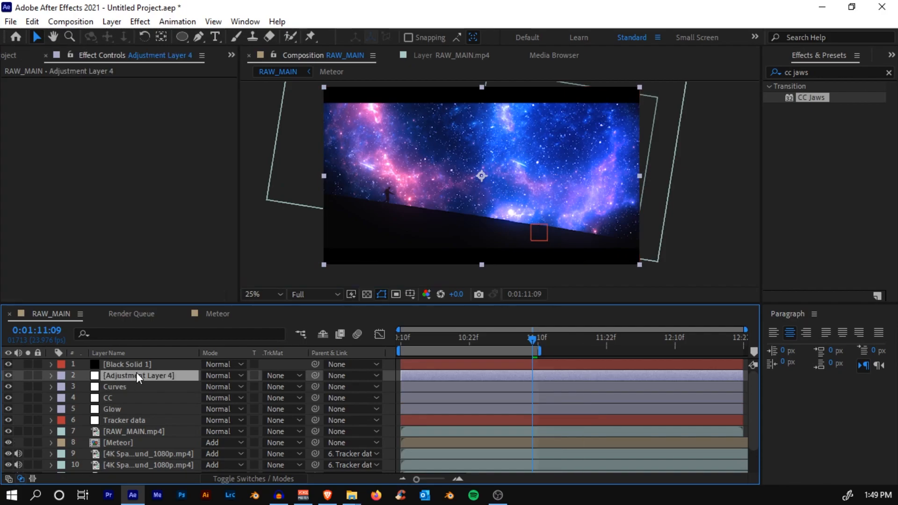
pyautogui.click(795, 73)
pyautogui.write('noise')
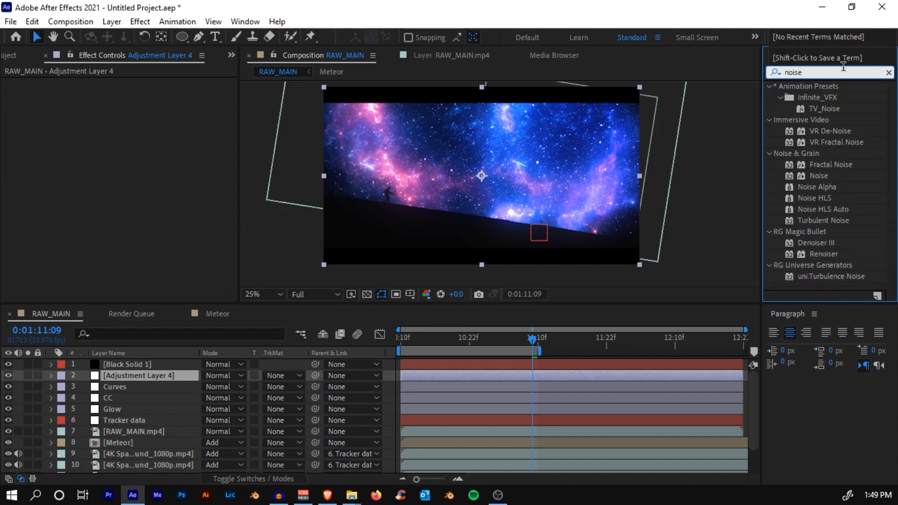
pyautogui.moveTo(809, 175); pyautogui.dragTo(463, 240)
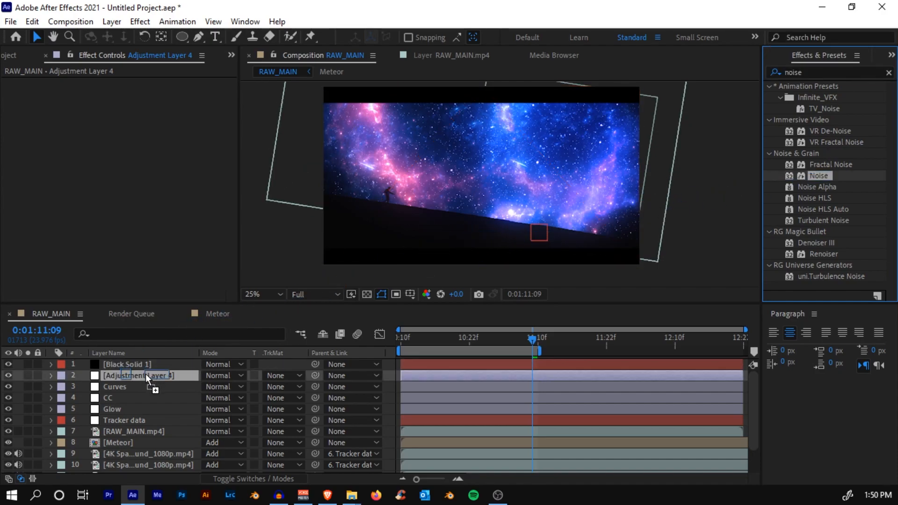
# Set the adjustment layer's Amount of Noise to 8%, checking the grain at 100% magnification.
pyautogui.scroll(3, 361, 162)
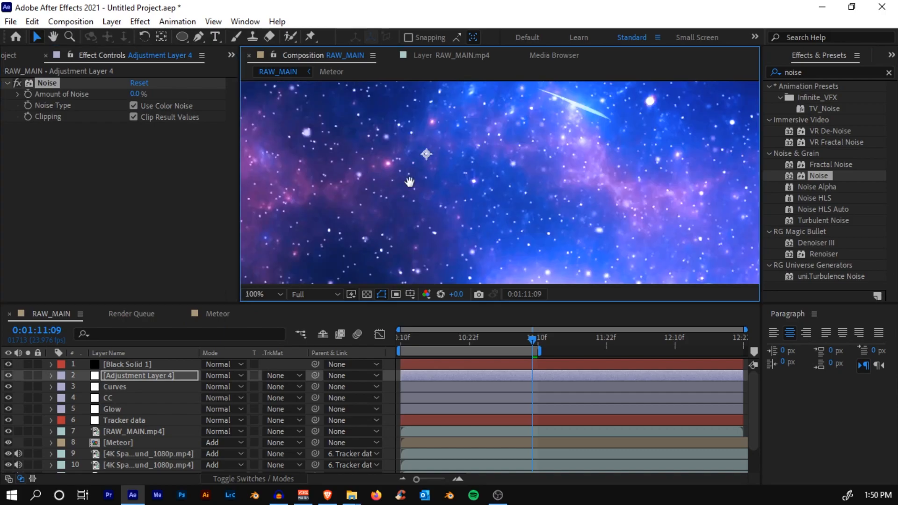
pyautogui.click(138, 94)
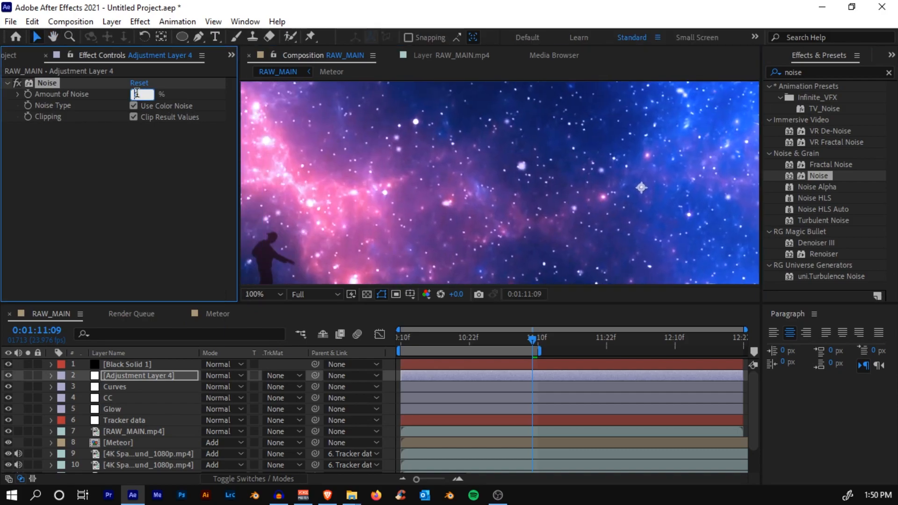
pyautogui.press('Return')
pyautogui.click(137, 96)
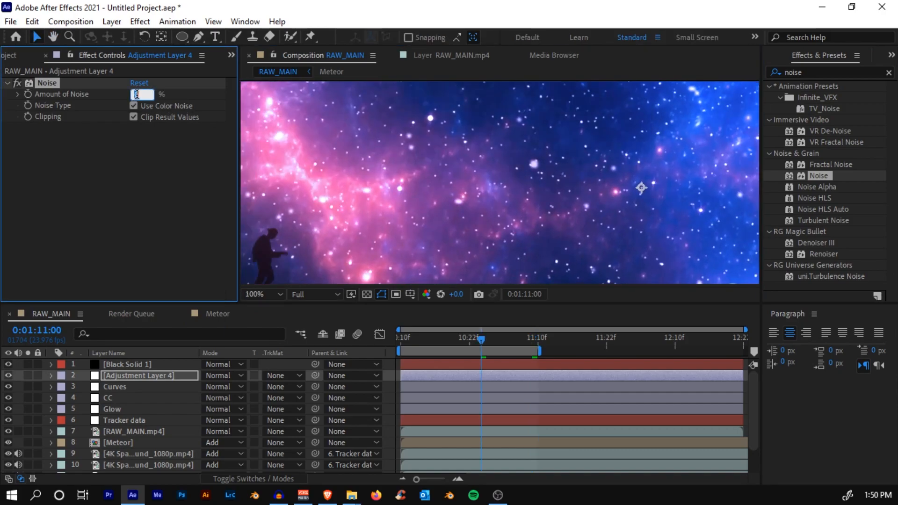
pyautogui.write('8')
pyautogui.press('Return')
# Preview the full frame and extend the work area end to about 0:01:12:11.
pyautogui.scroll(-4, 512, 153)
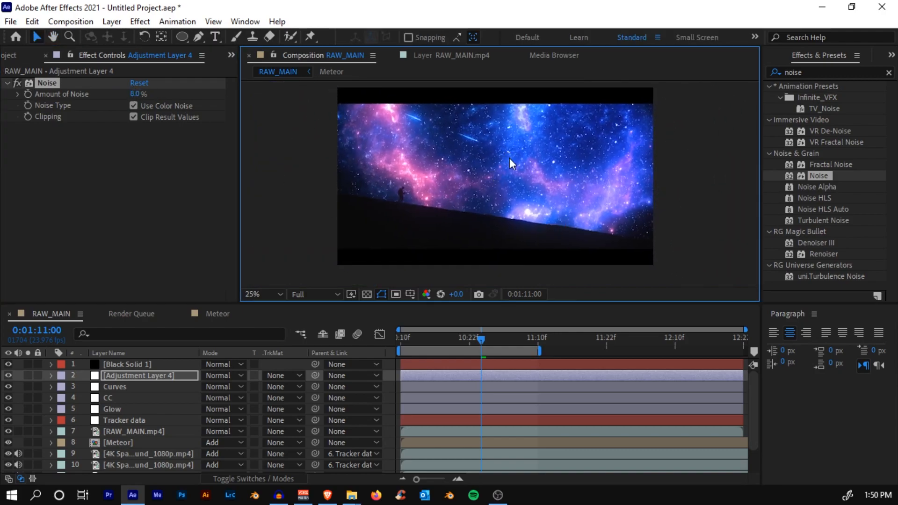
pyautogui.press('space')
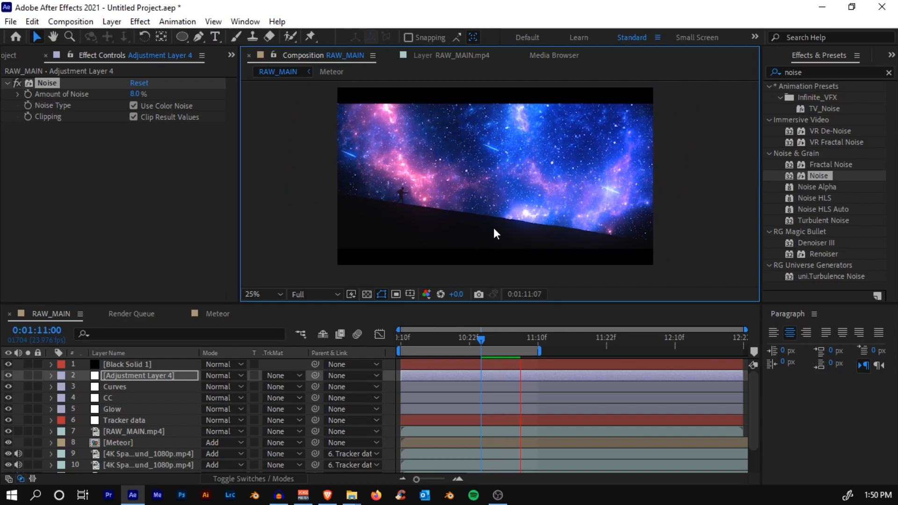
pyautogui.moveTo(543, 349); pyautogui.dragTo(683, 351)
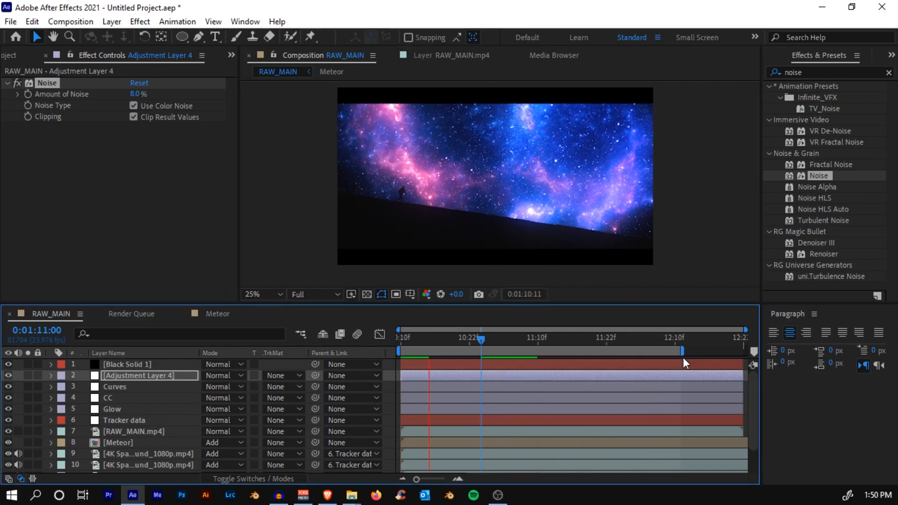
# Compare the finished composite with the original footage by repeatedly soloing and unsoloing the lowest RAW_MAIN.mp4 layer during playback.
pyautogui.scroll(-3, 24, 466)
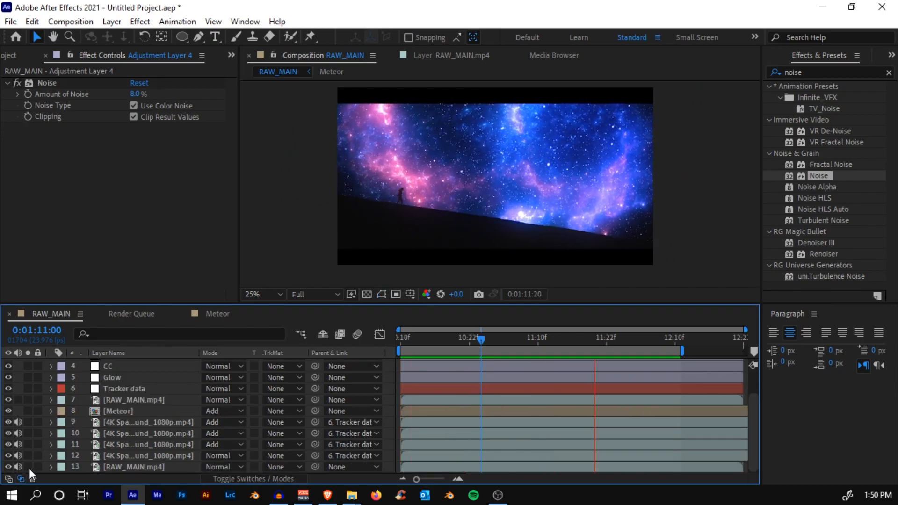
pyautogui.click(29, 467)
pyautogui.click(29, 467)
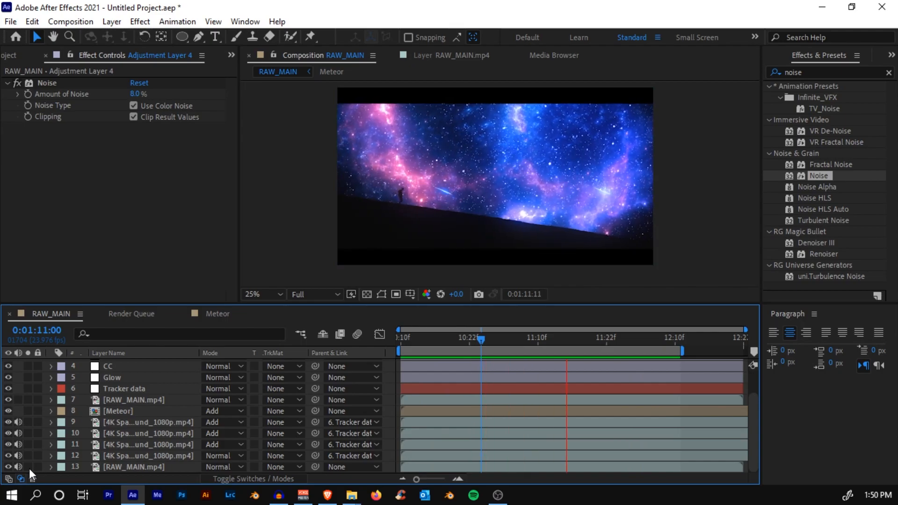
pyautogui.click(28, 467)
pyautogui.click(29, 466)
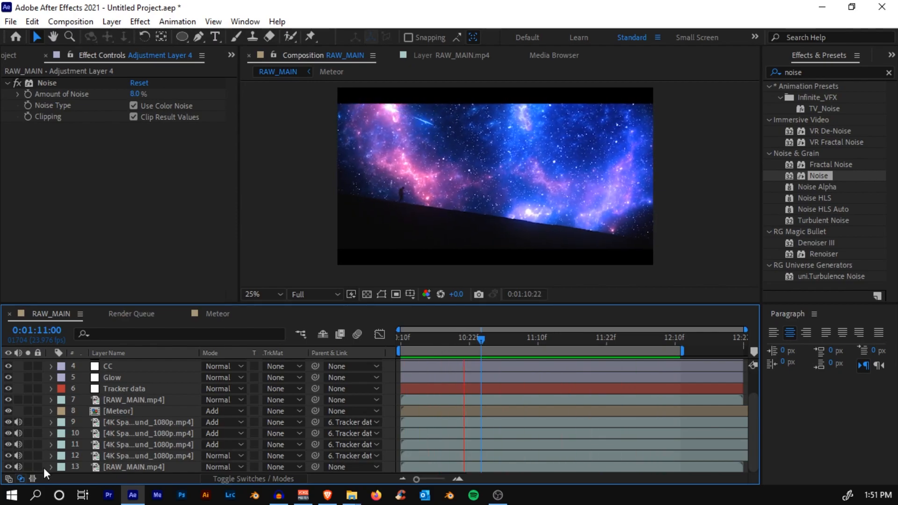
pyautogui.click(27, 466)
pyautogui.click(28, 466)
pyautogui.click(27, 466)
pyautogui.click(27, 466)
pyautogui.click(27, 465)
pyautogui.click(27, 466)
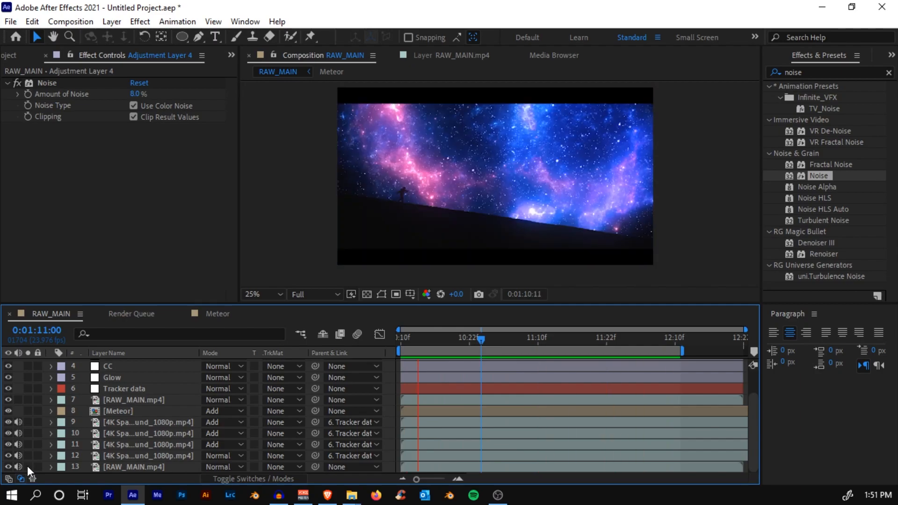
pyautogui.click(27, 466)
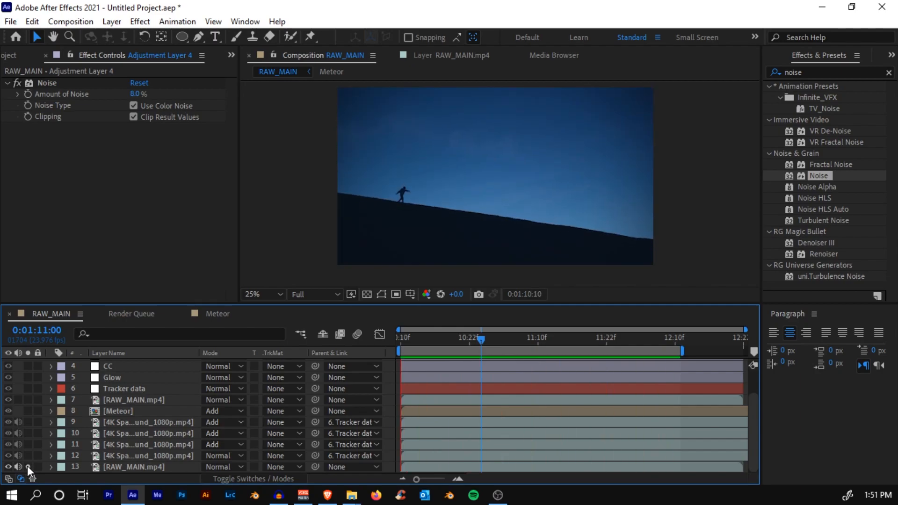
pyautogui.click(27, 466)
# Move the current time forward ten frames to 0:01:11:10 and return to the top of the layer stack.
pyautogui.hotkey('shift', 'pagedown')
pyautogui.scroll(2, 119, 396)
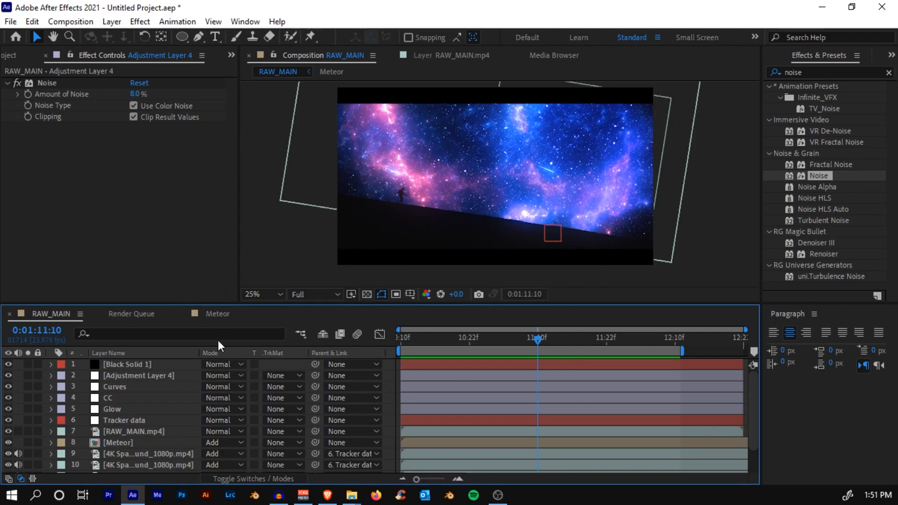
pyautogui.click(497, 495)
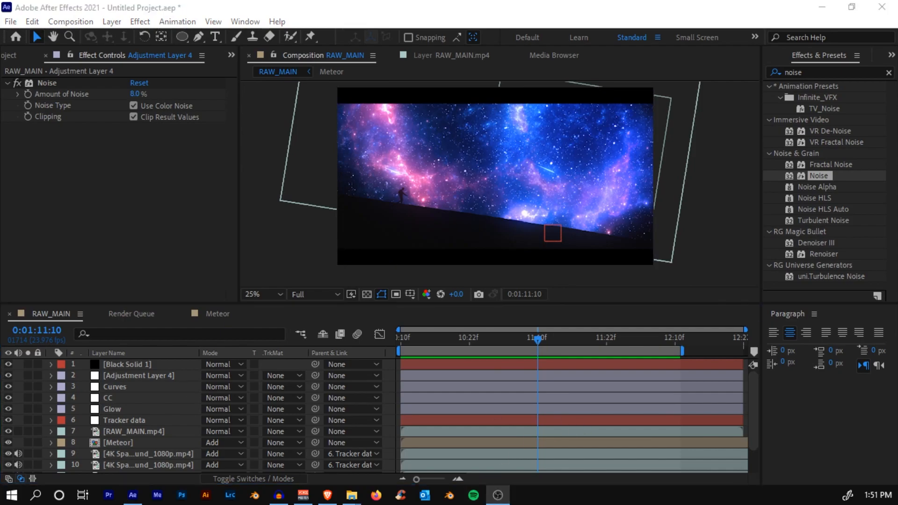